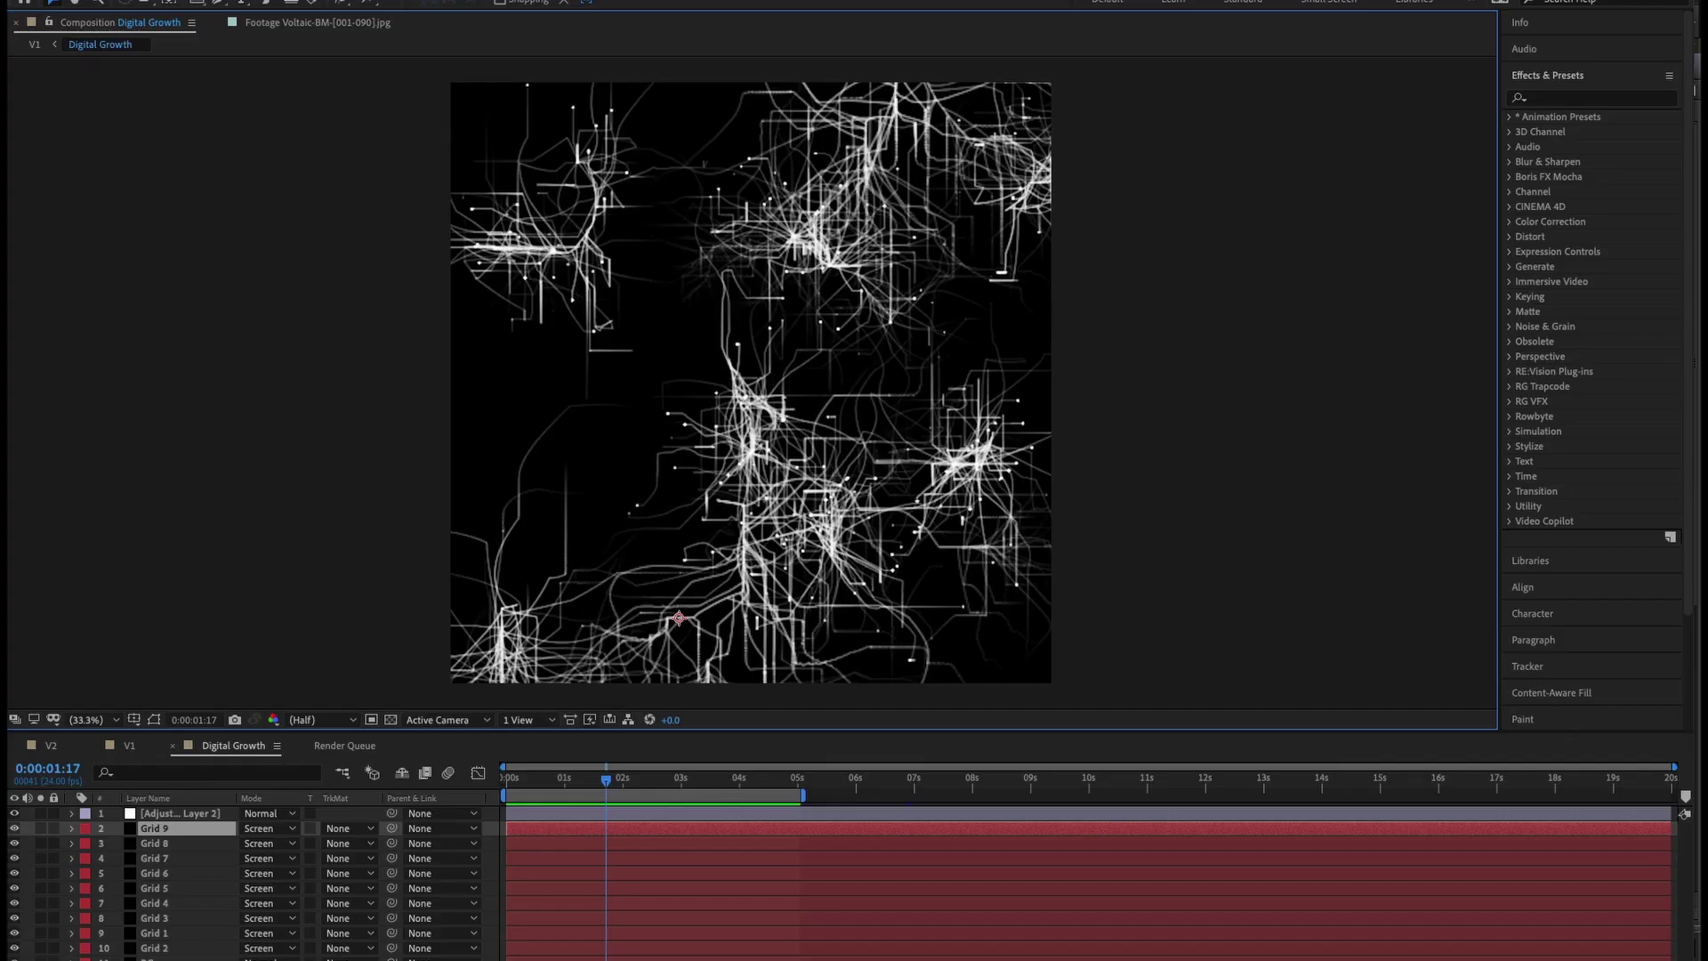
Scrub back to 0:00:00:05 and play a preview of the Digital Growth animation.
mouse_move(589, 770)
mouse_down()
mouse_move(518, 765)
mouse_move(582, 789)
mouse_up()
key(space)
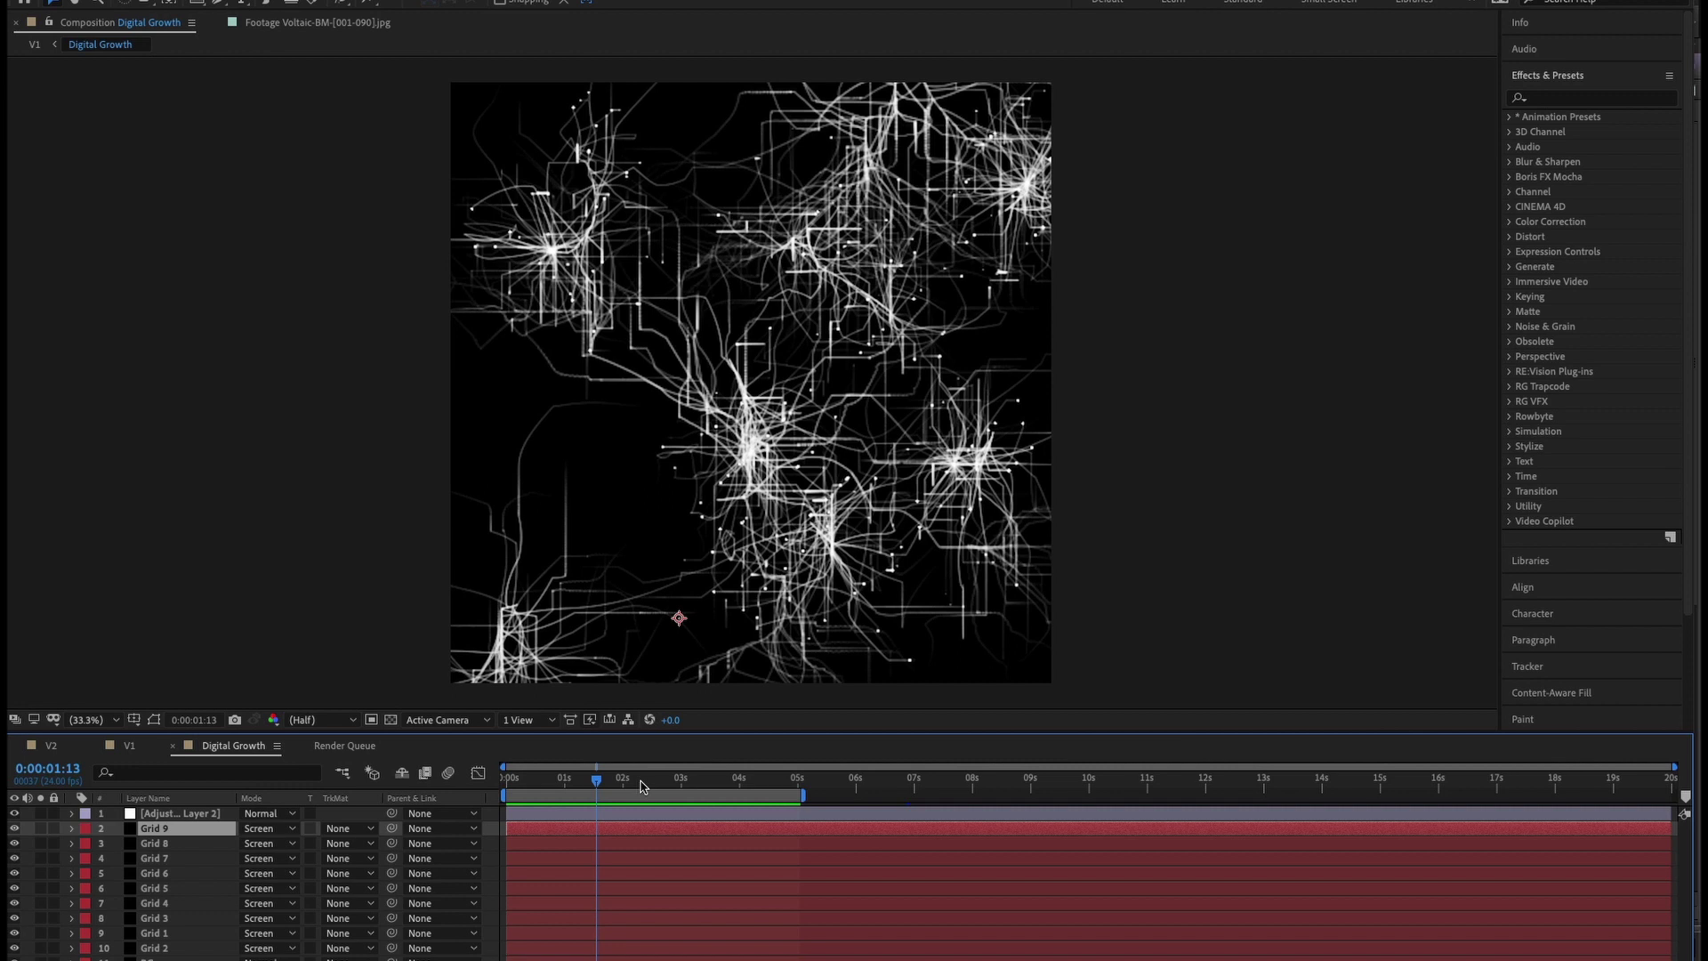
Set the Voltaic-BM- render's output module to TIFF Sequence with Alpha, confirming Format is TIFF Sequence.
click(355, 750)
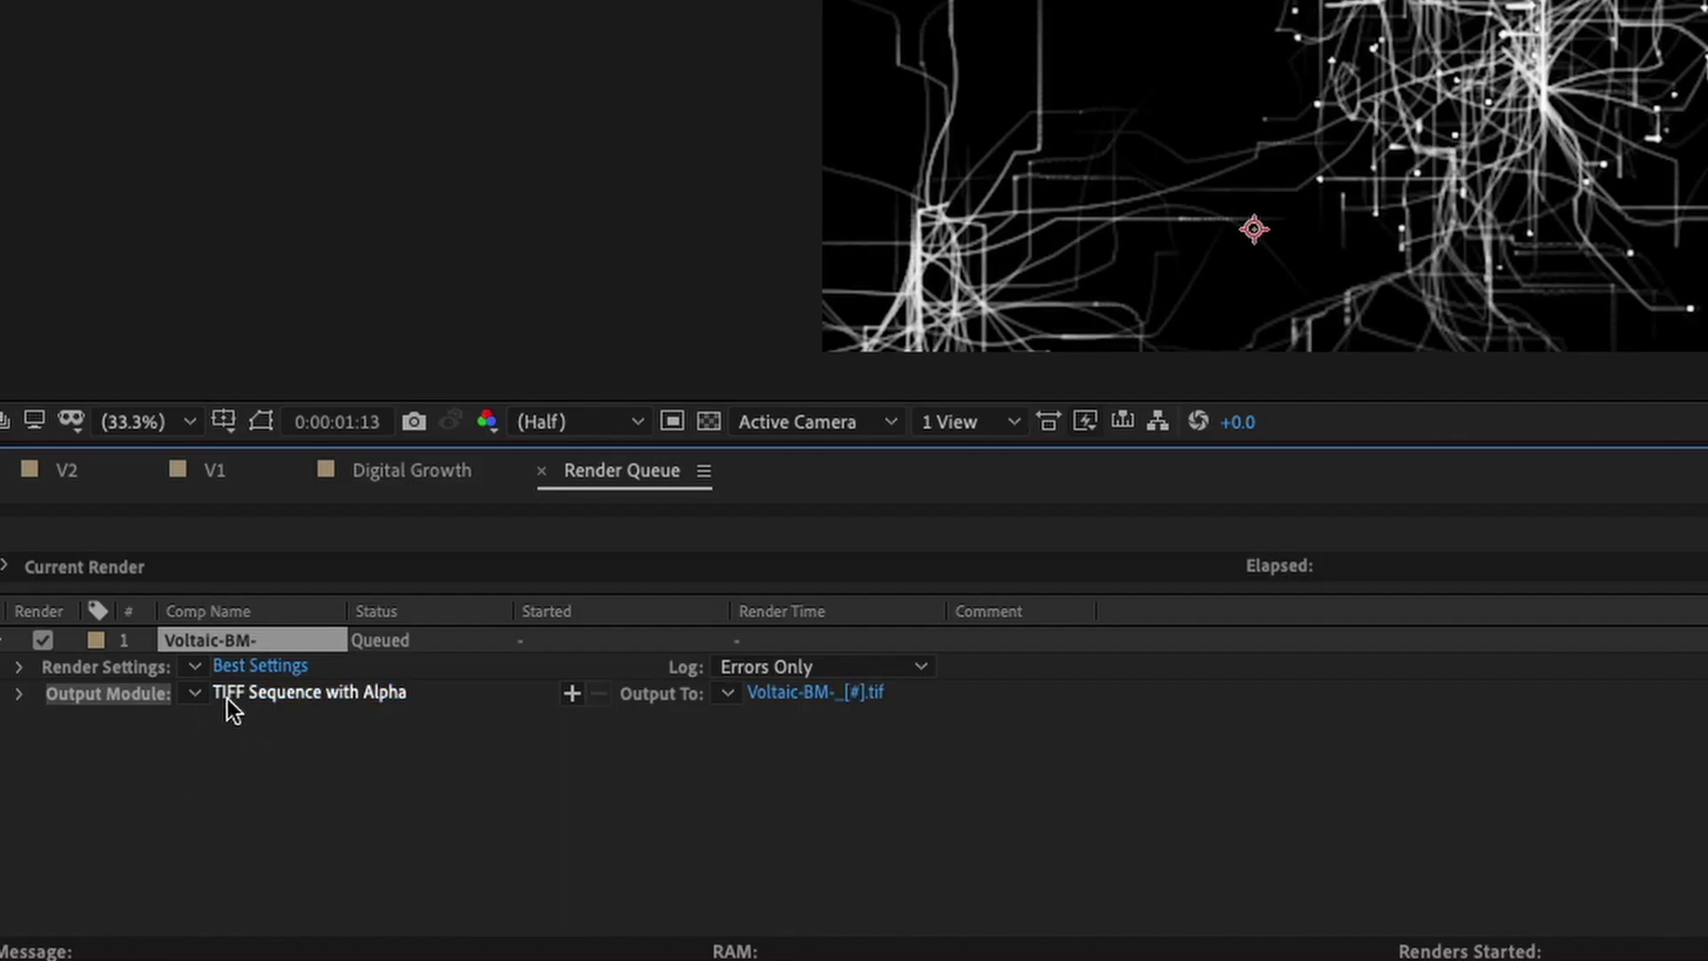
click(195, 699)
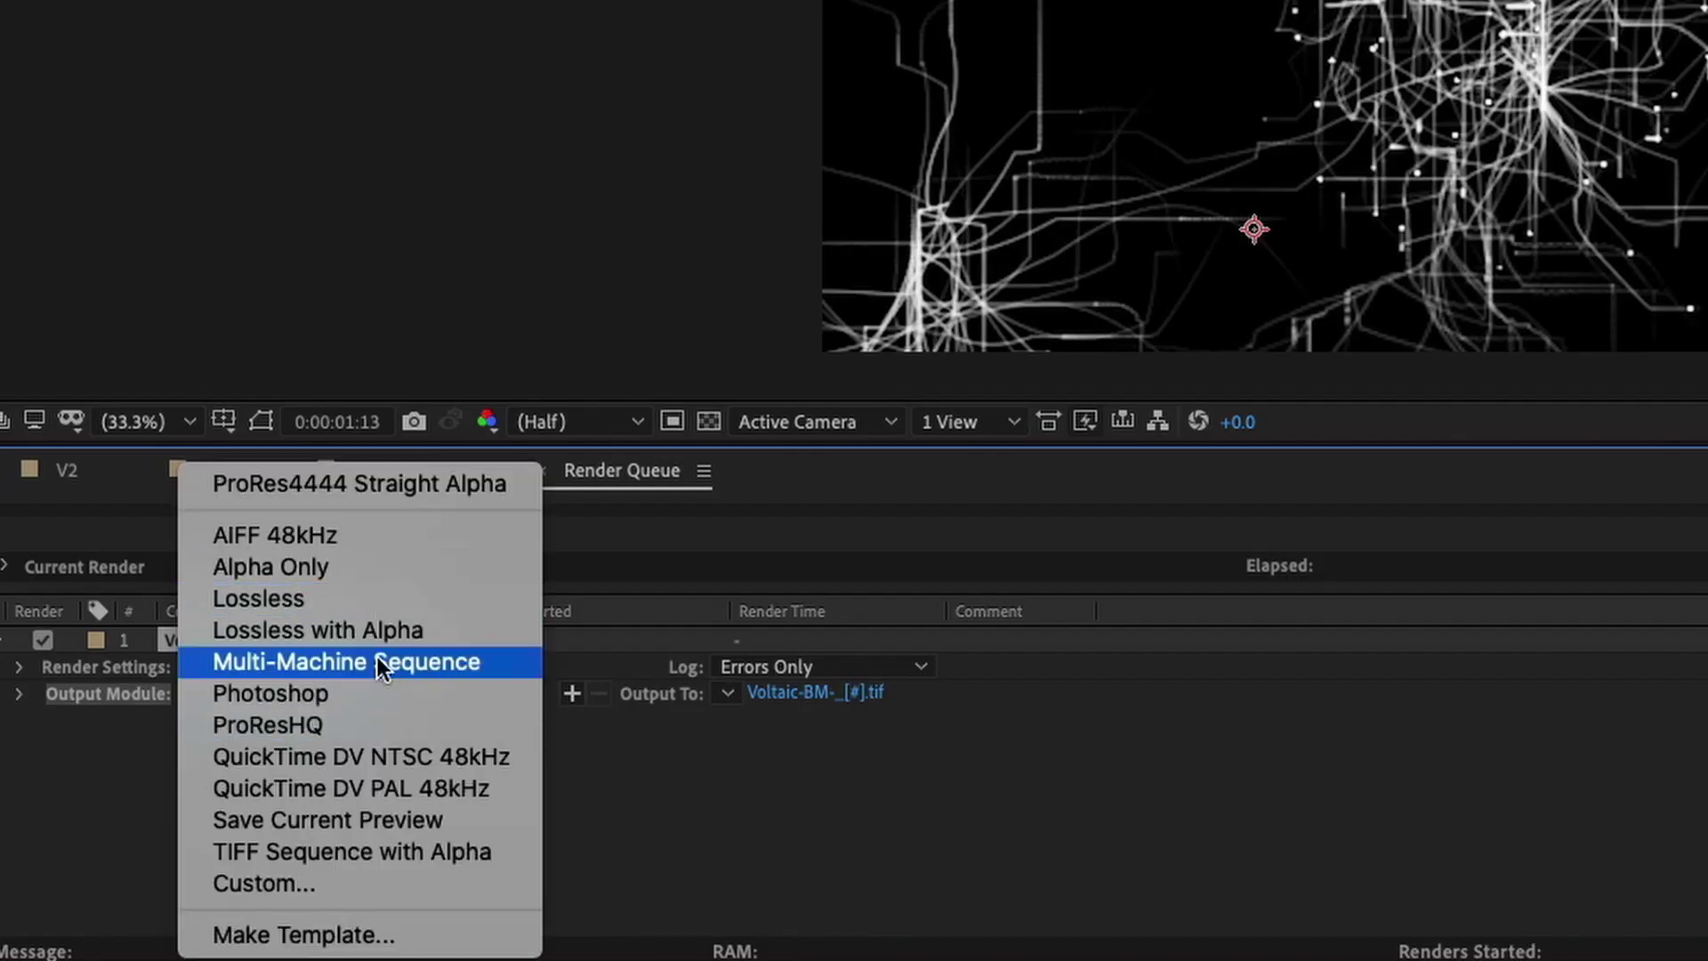
click(267, 851)
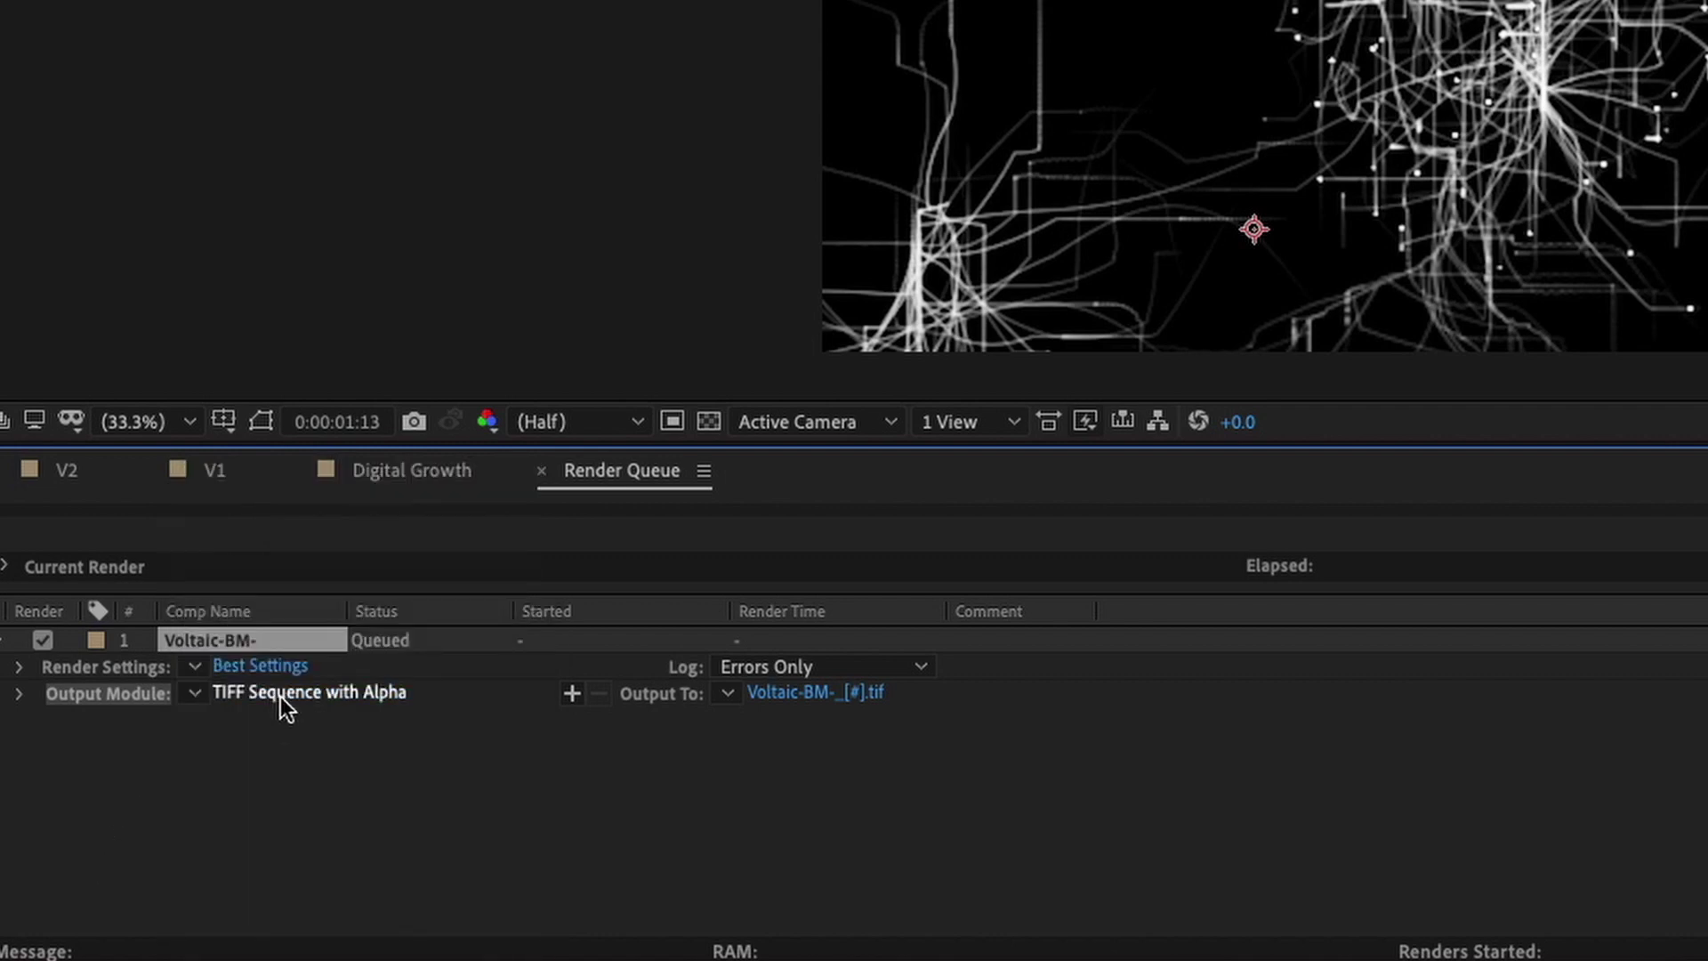
click(283, 696)
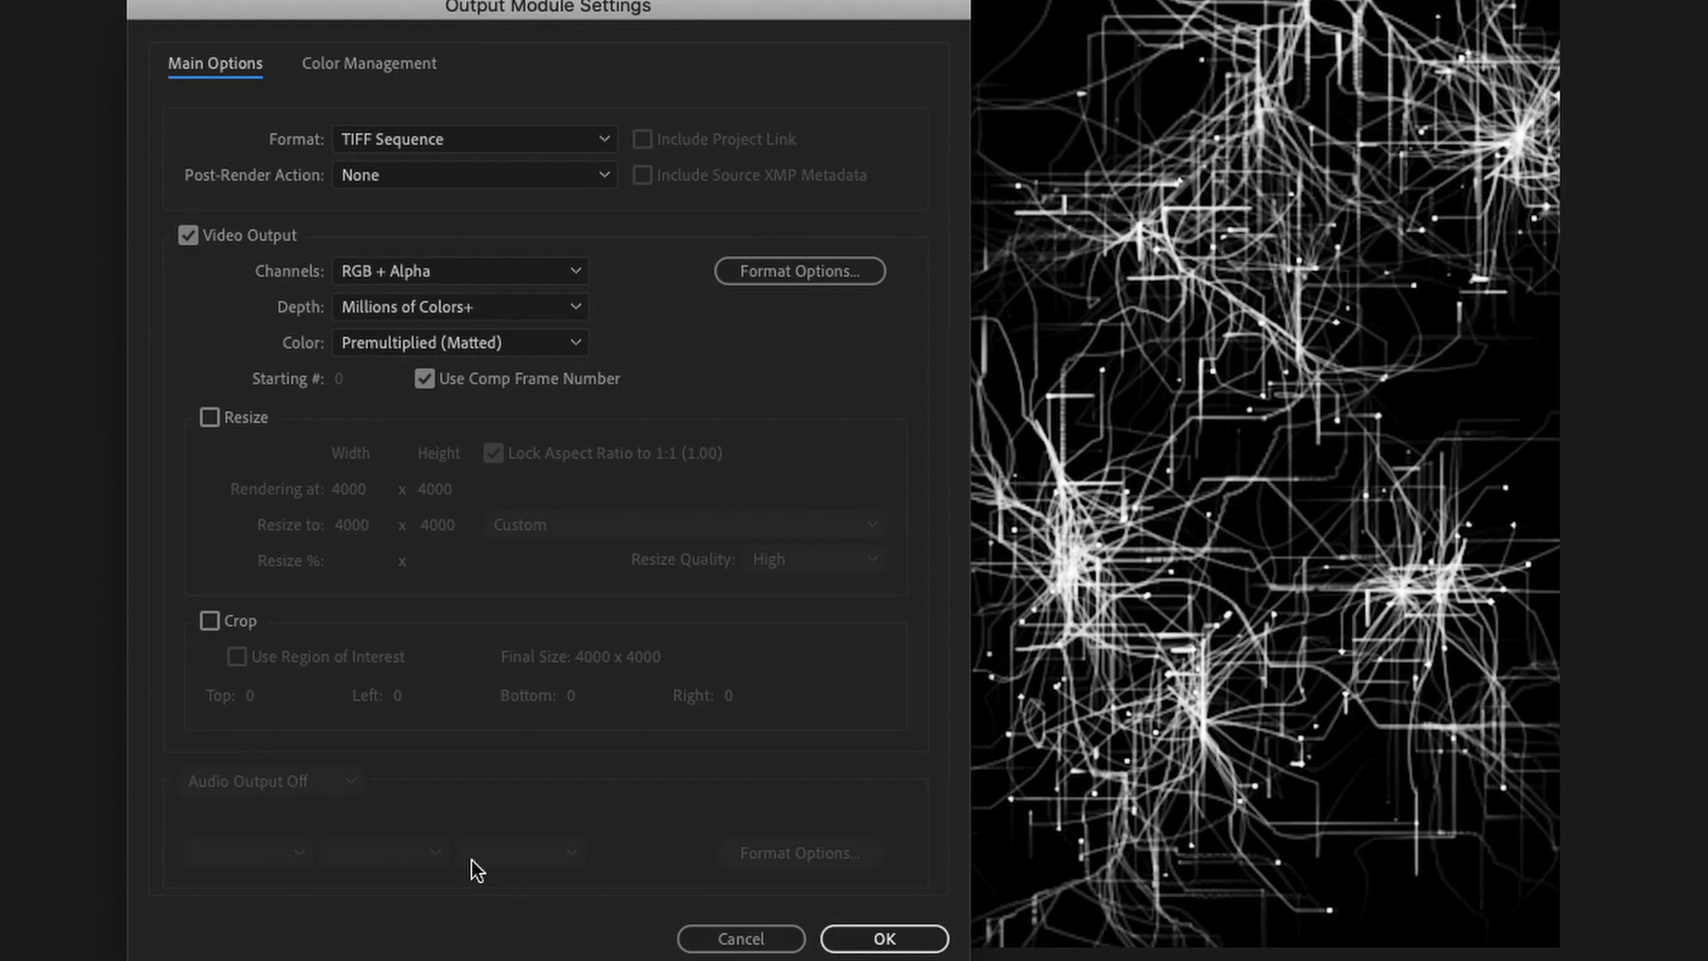
click(568, 143)
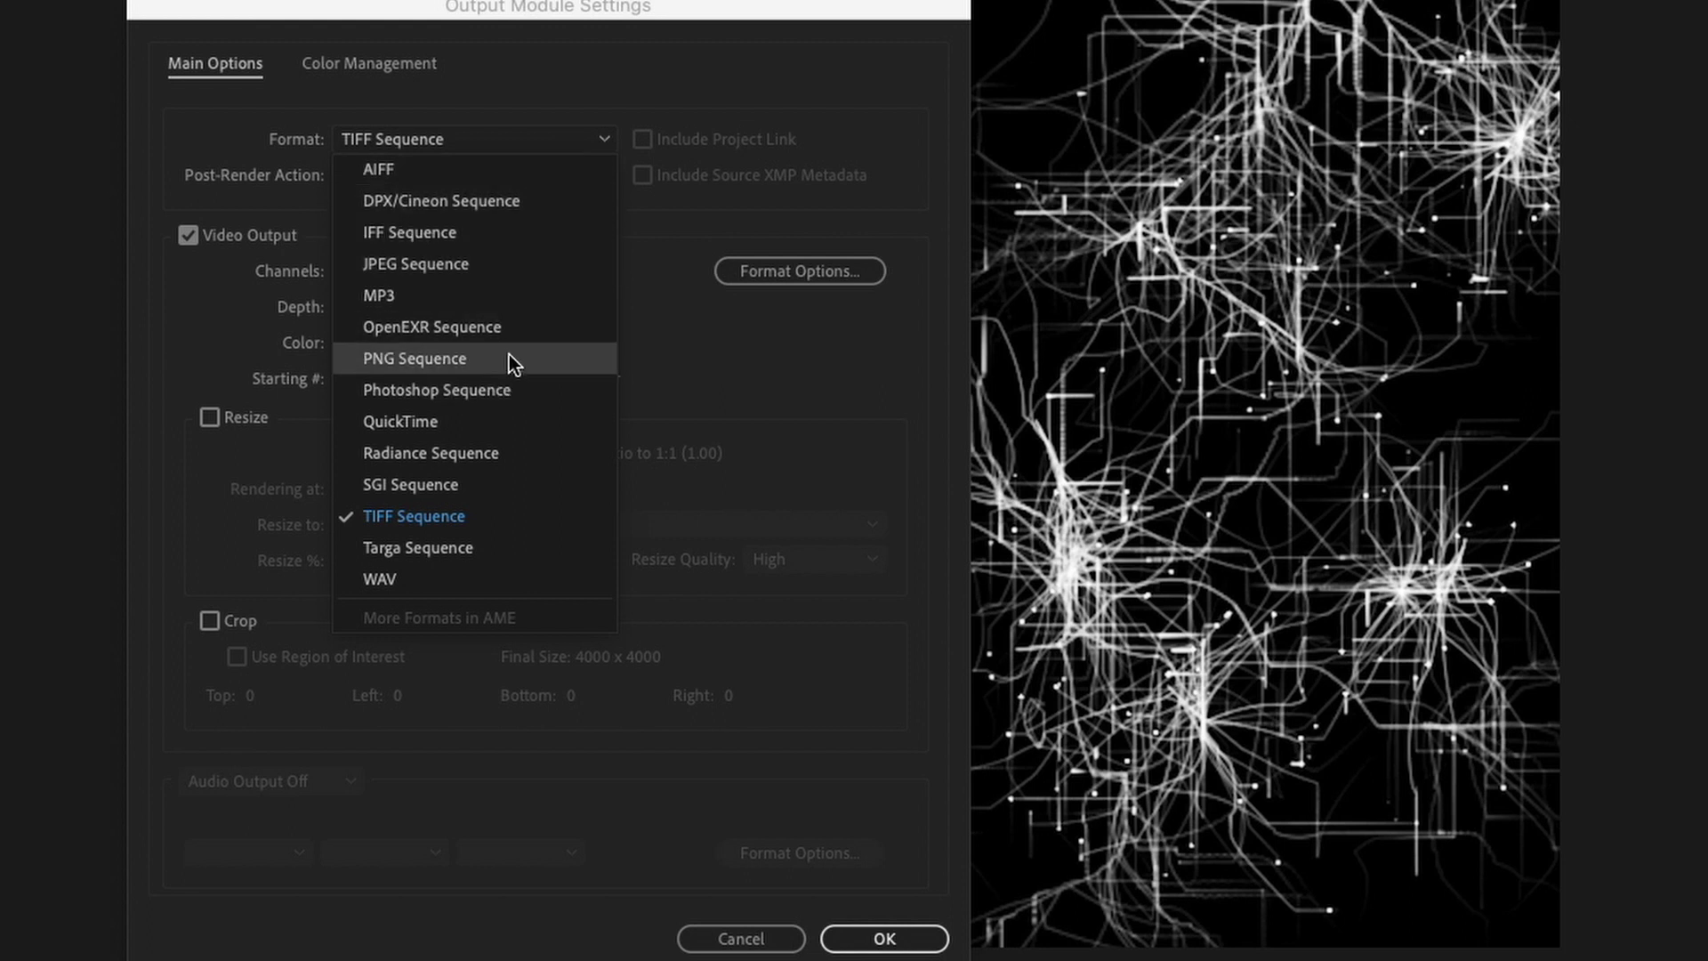
click(813, 392)
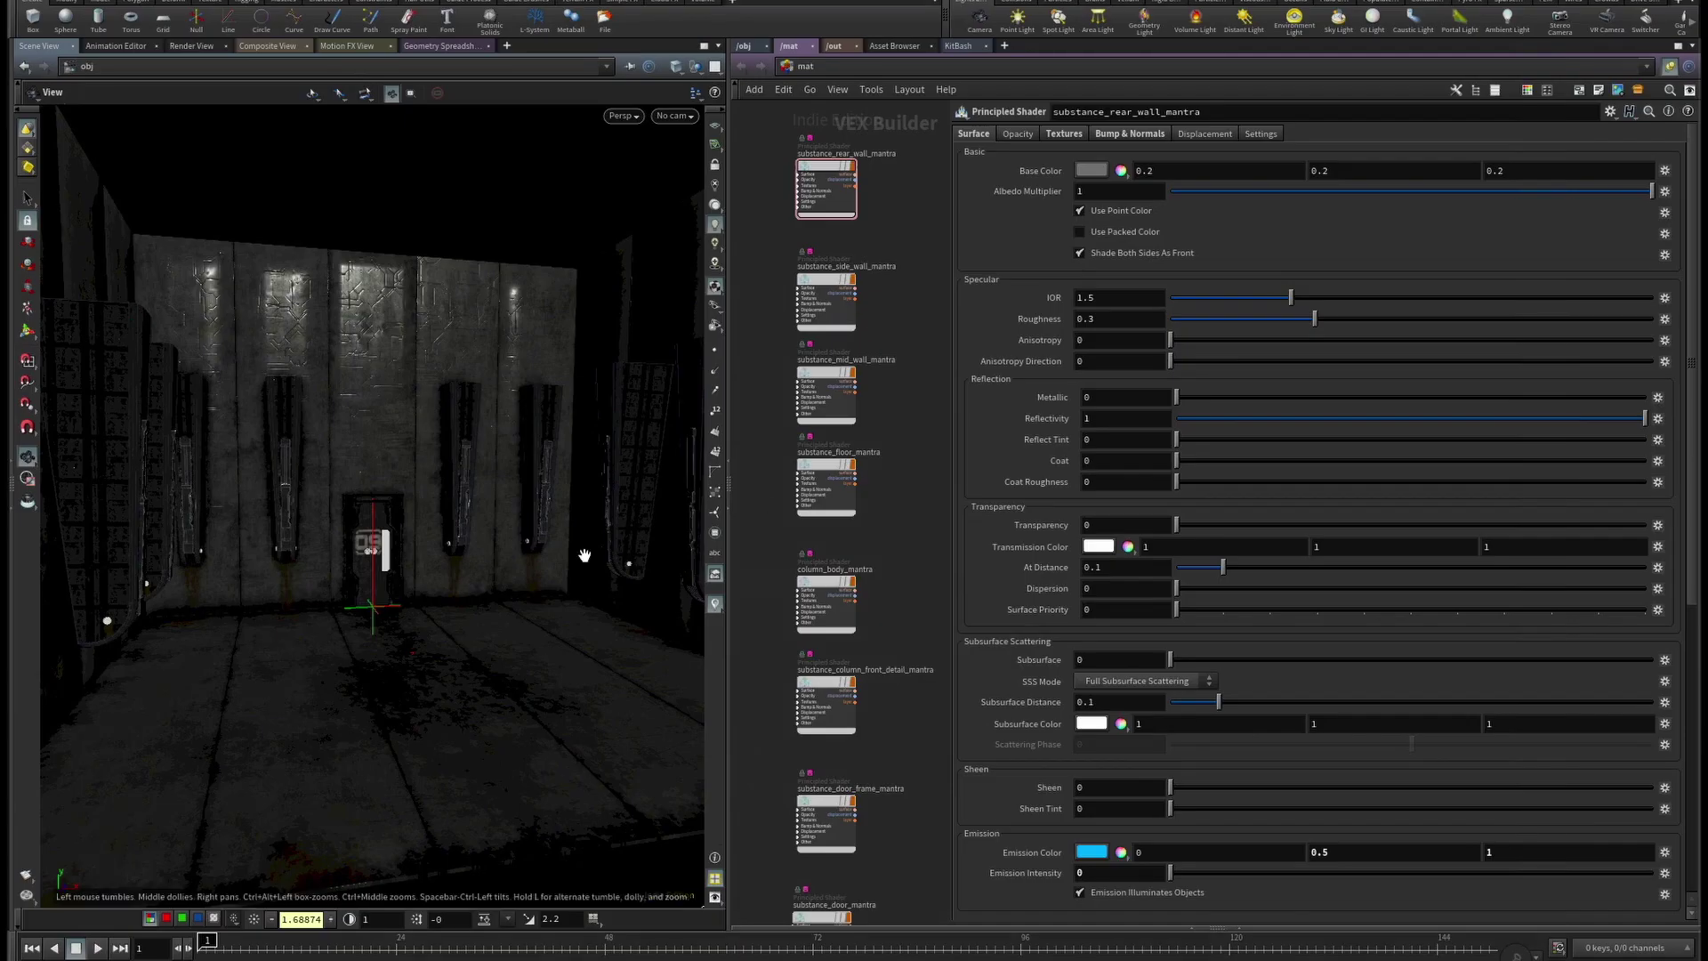
Orbit the Houdini viewport around the sci-fi tunnel room.
drag(430, 632, 446, 647)
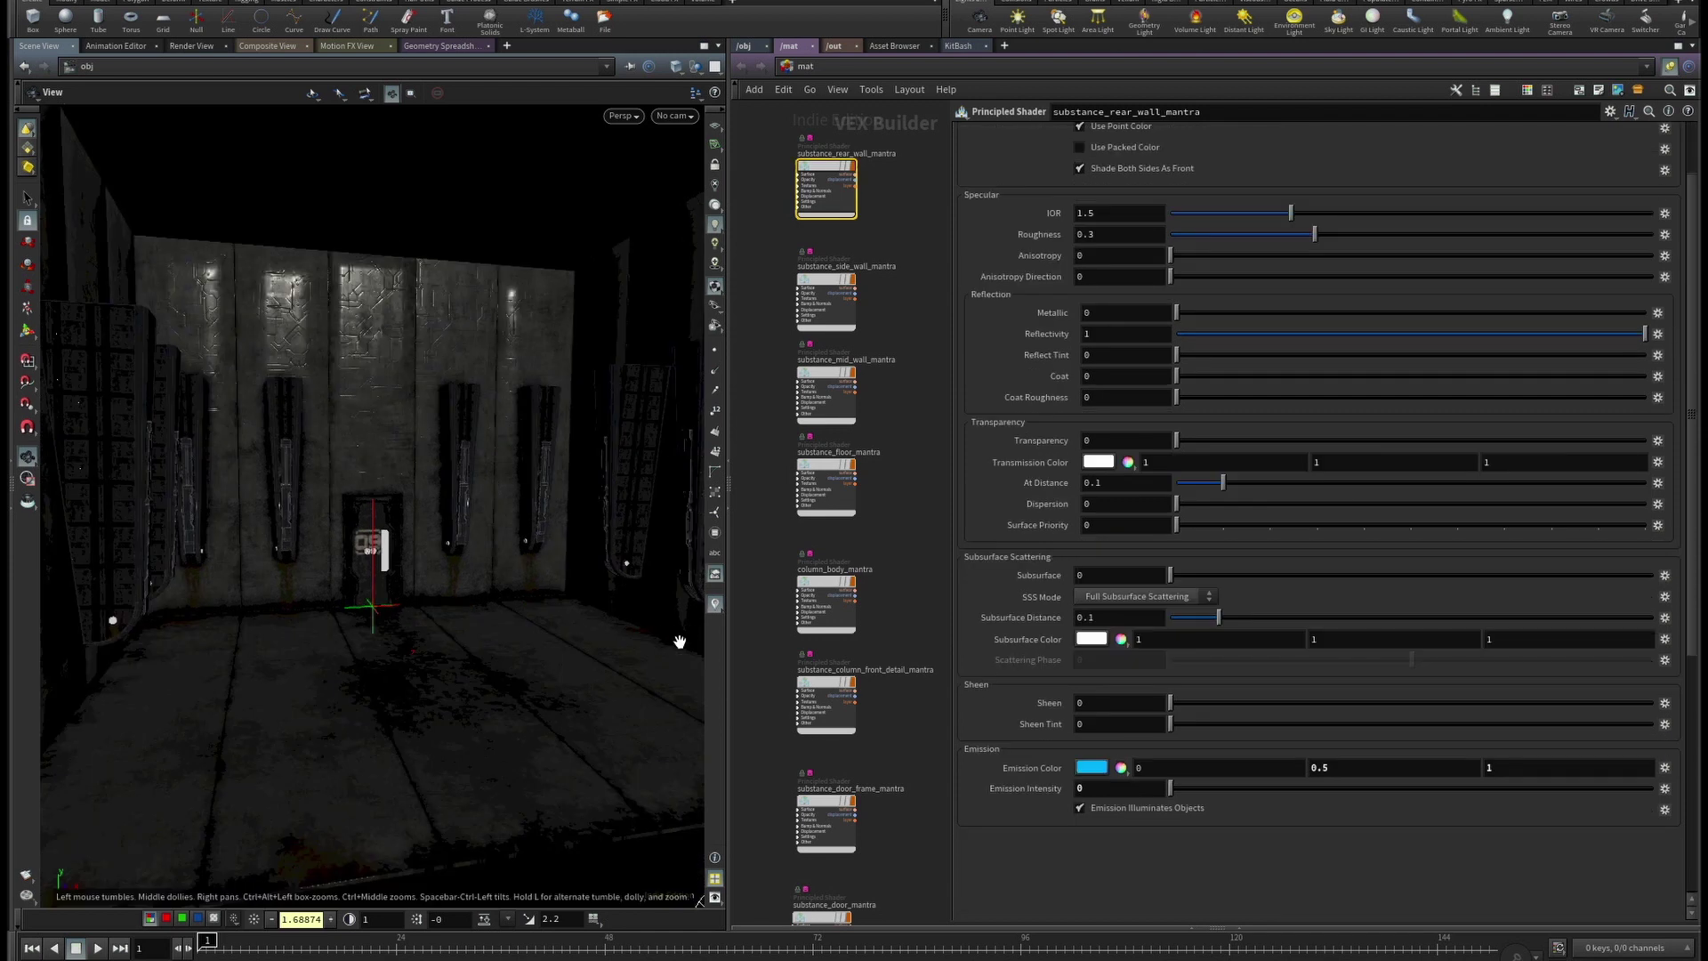
Test the rear wall Emission Intensity at 10, then reset it to 0.
click(1126, 790)
mouse_move(997, 492)
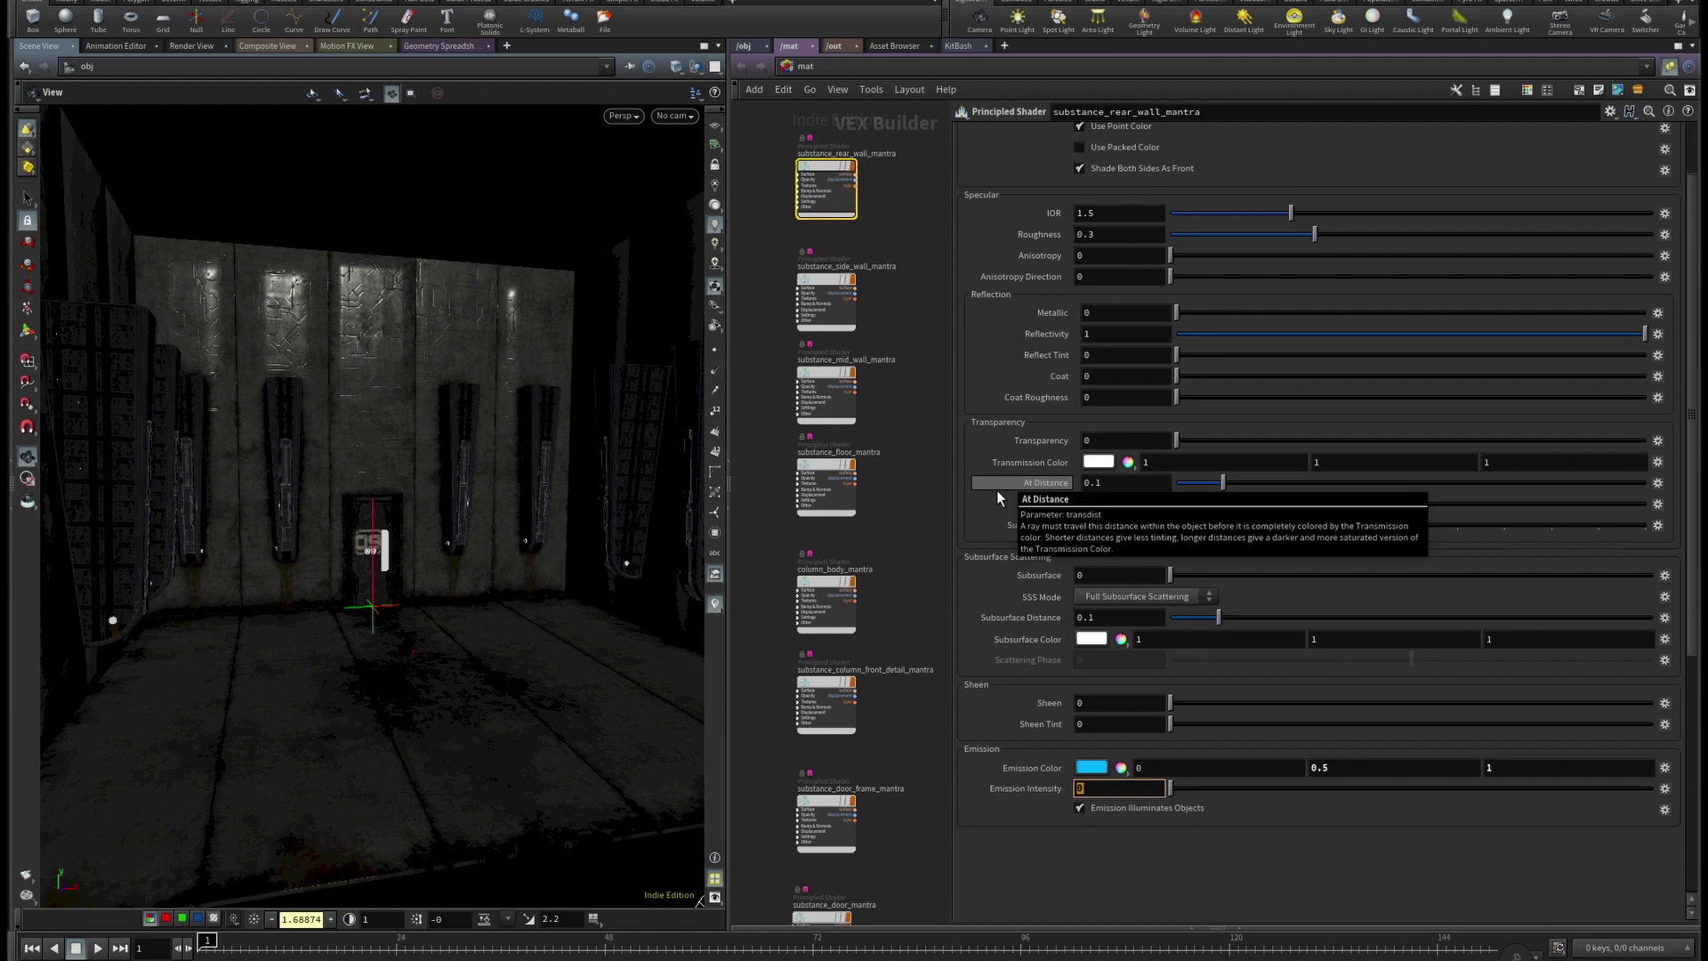
text(10)
key(Return)
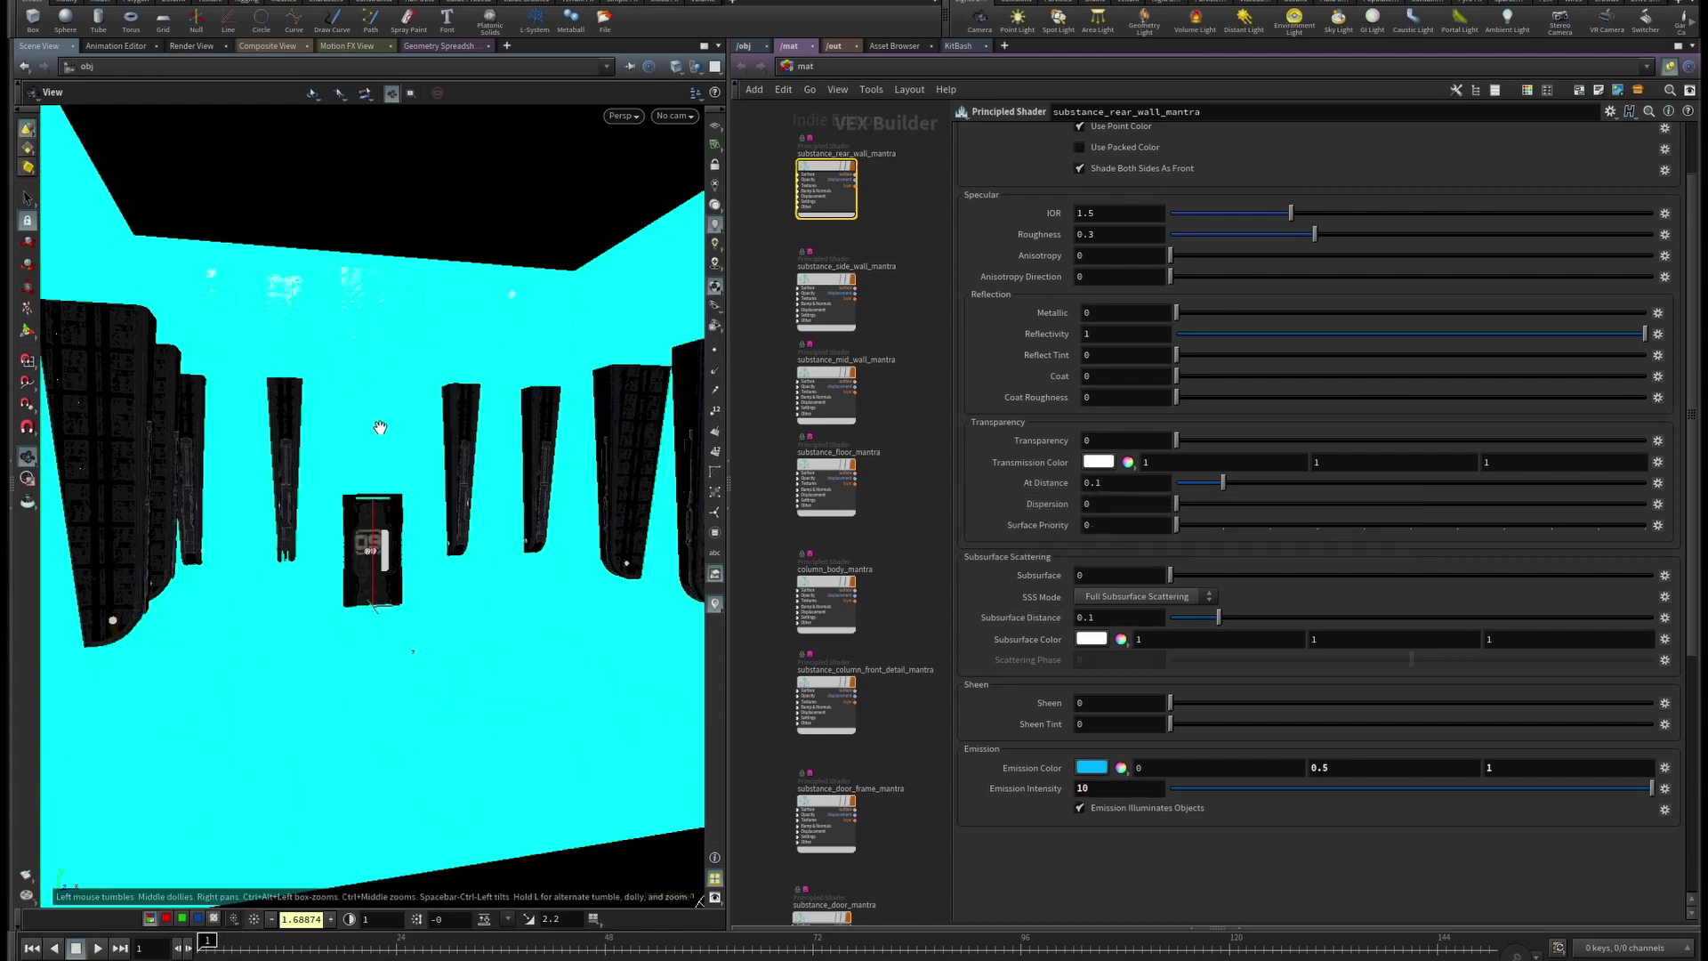
click(1109, 788)
text(0)
key(Return)
Bring up the material's Textures settings and find the Emission texture section.
scroll(986, 377, up, 10)
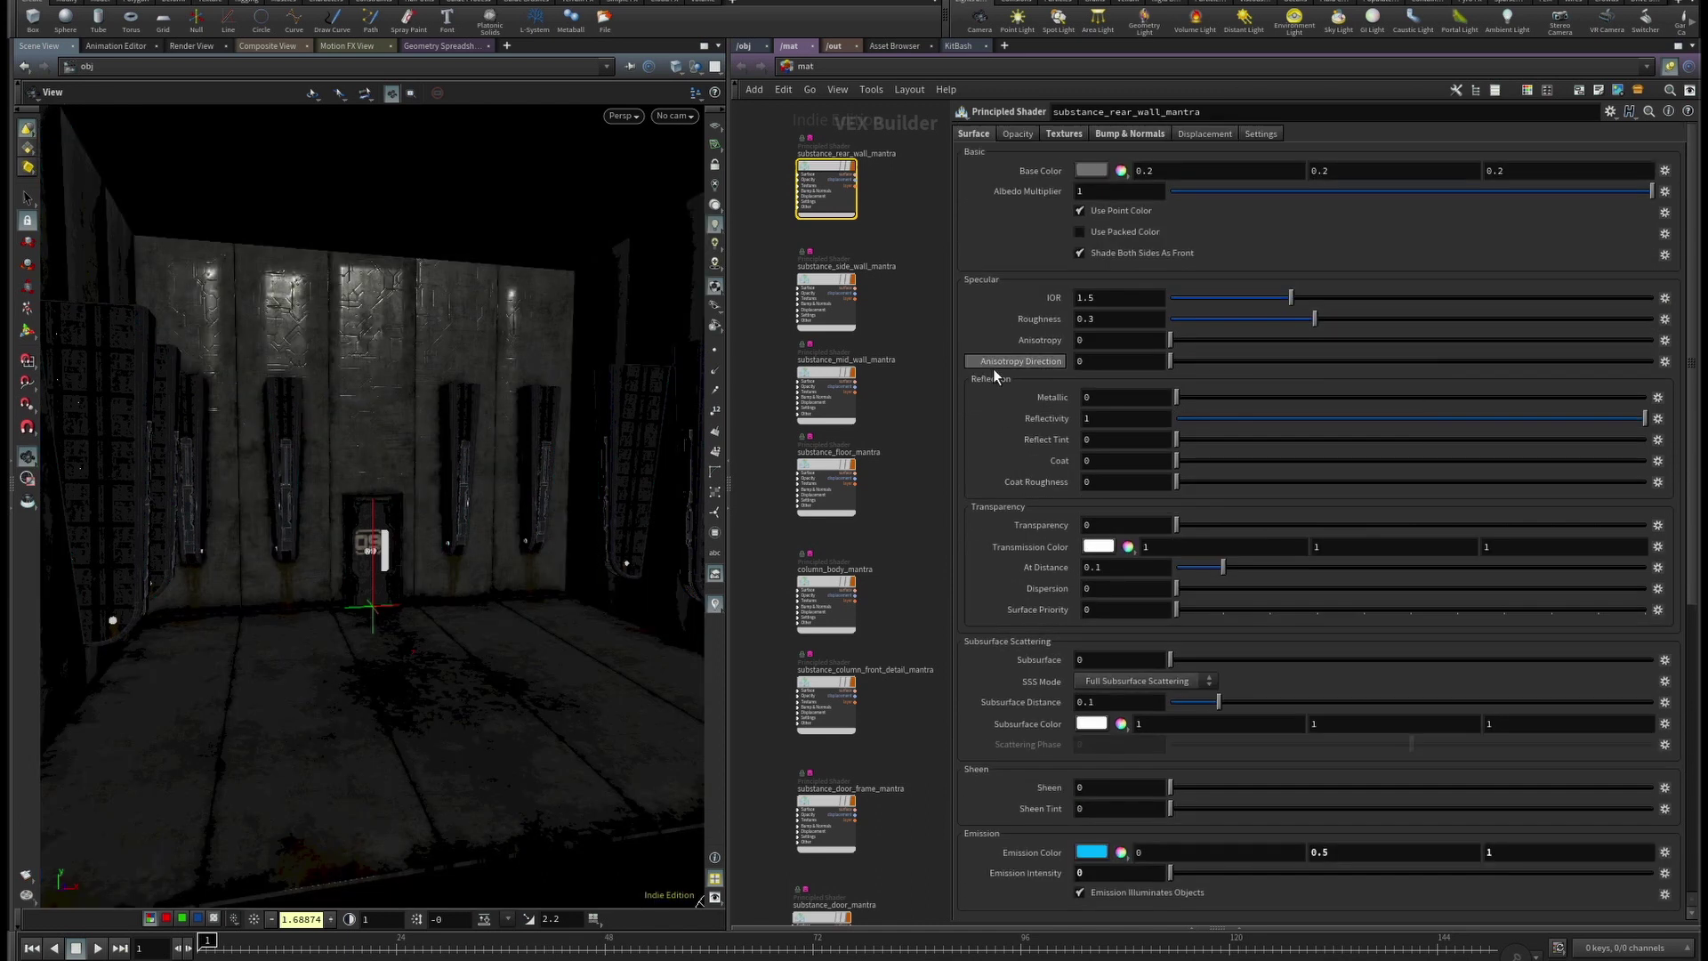
click(1066, 133)
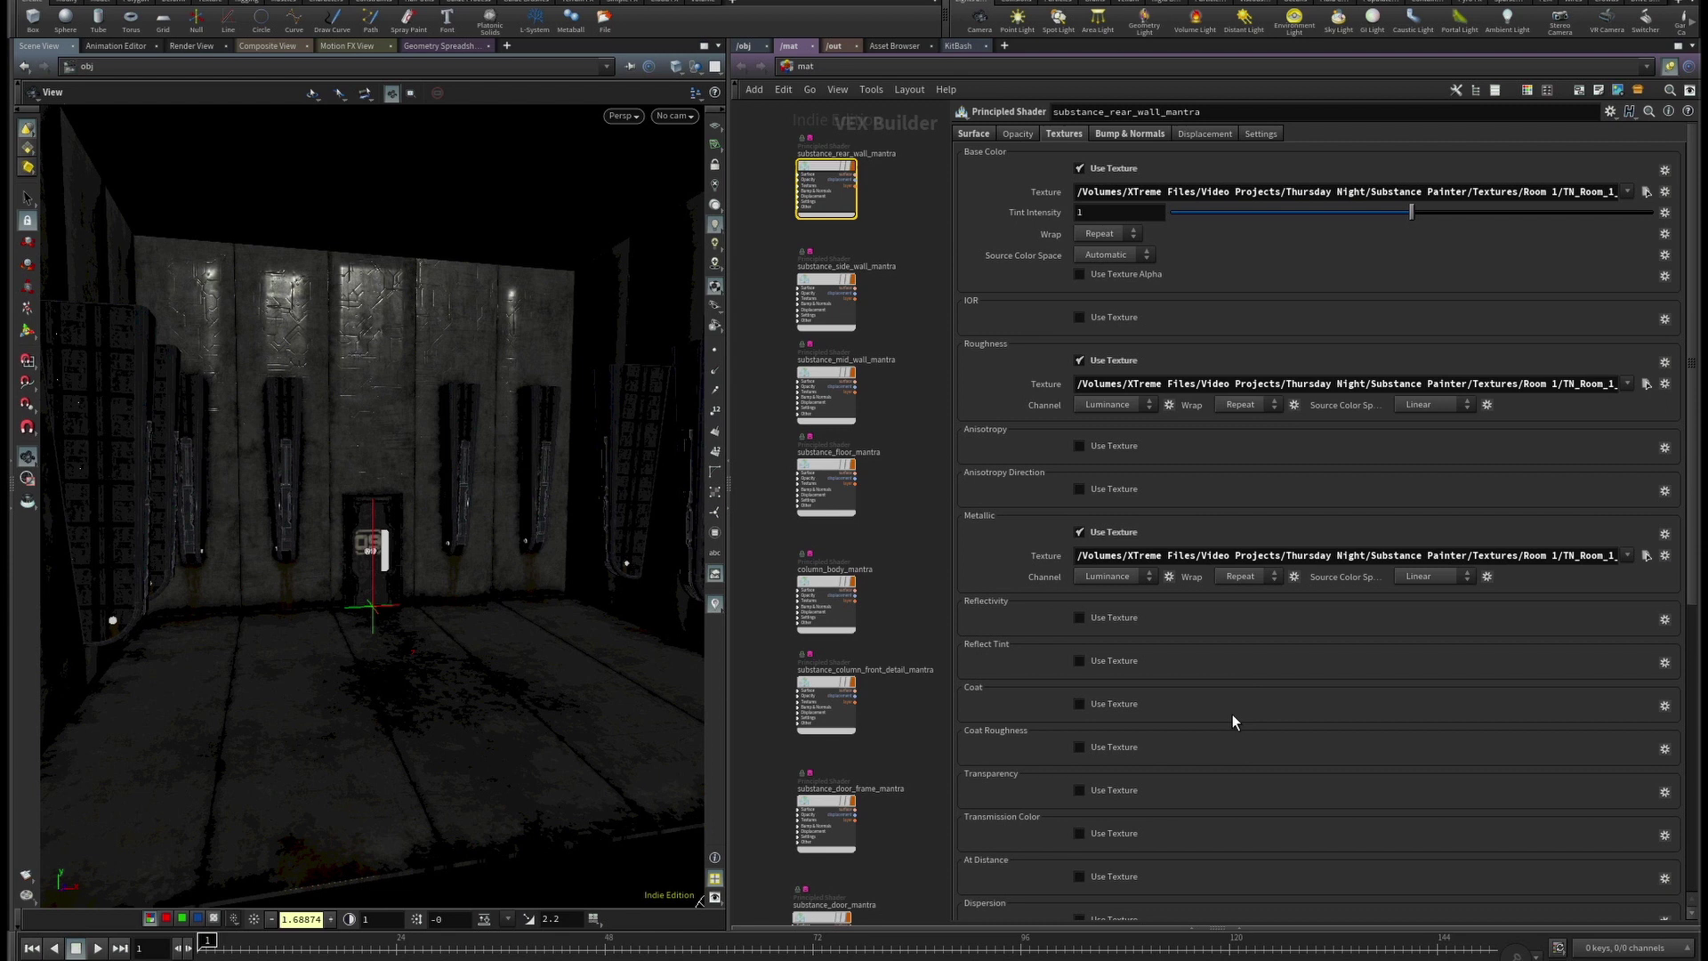
scroll(1233, 713, down, 10)
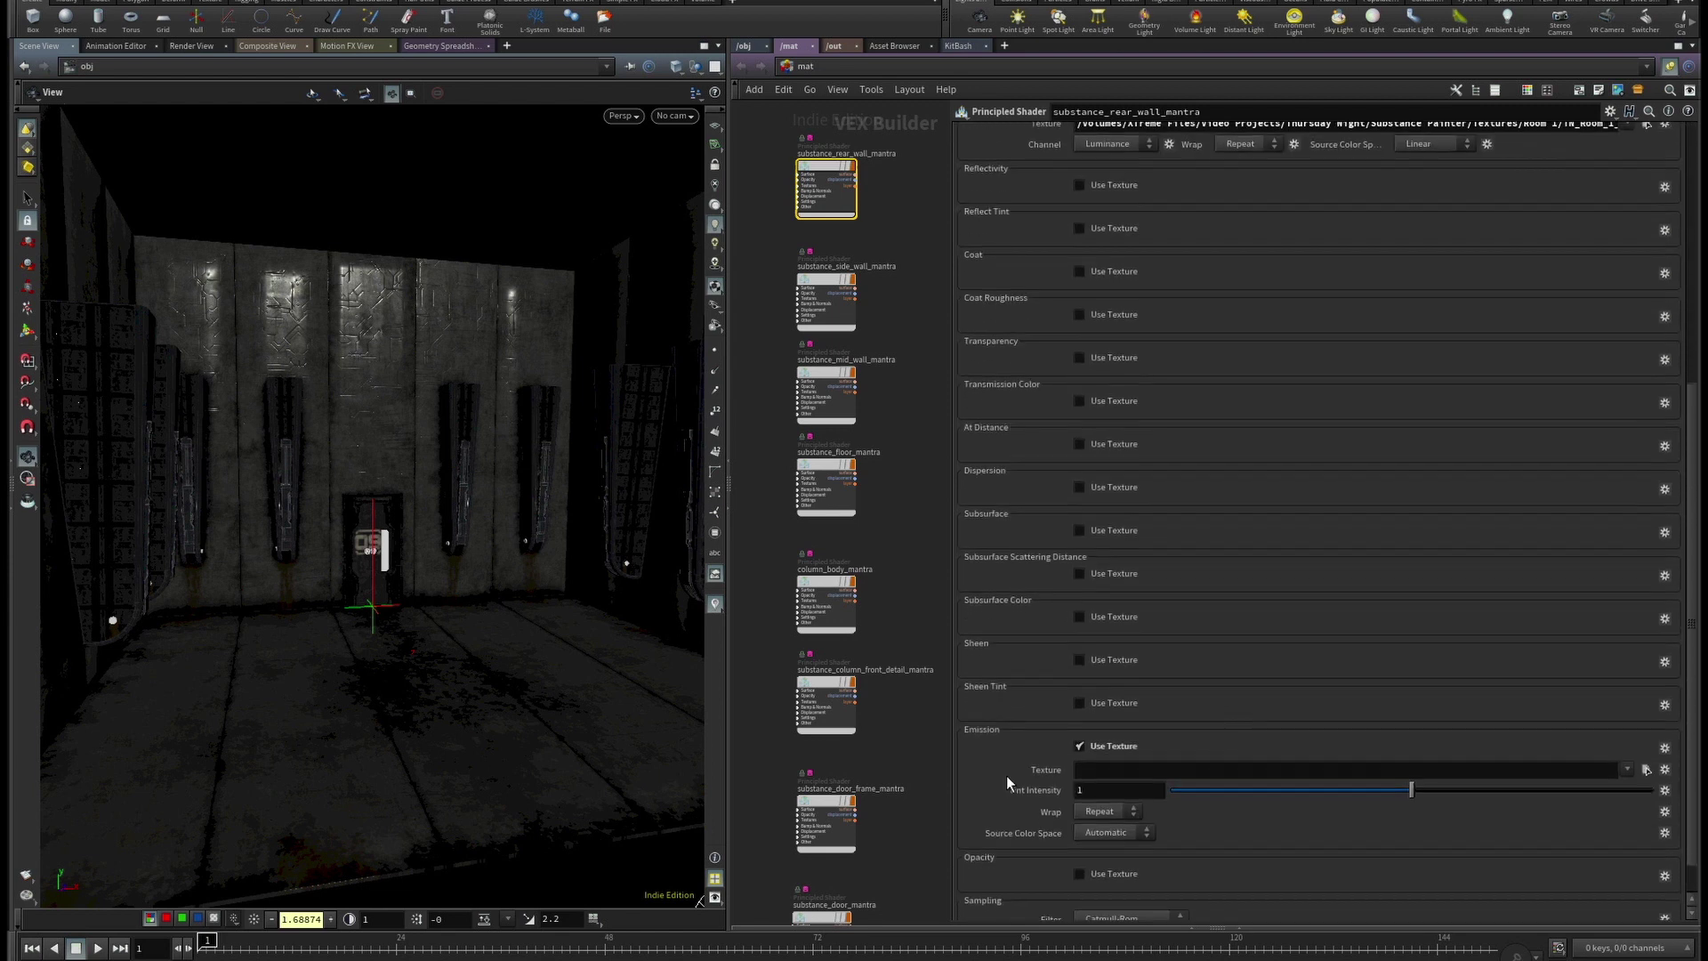
scroll(1247, 506, up, 1)
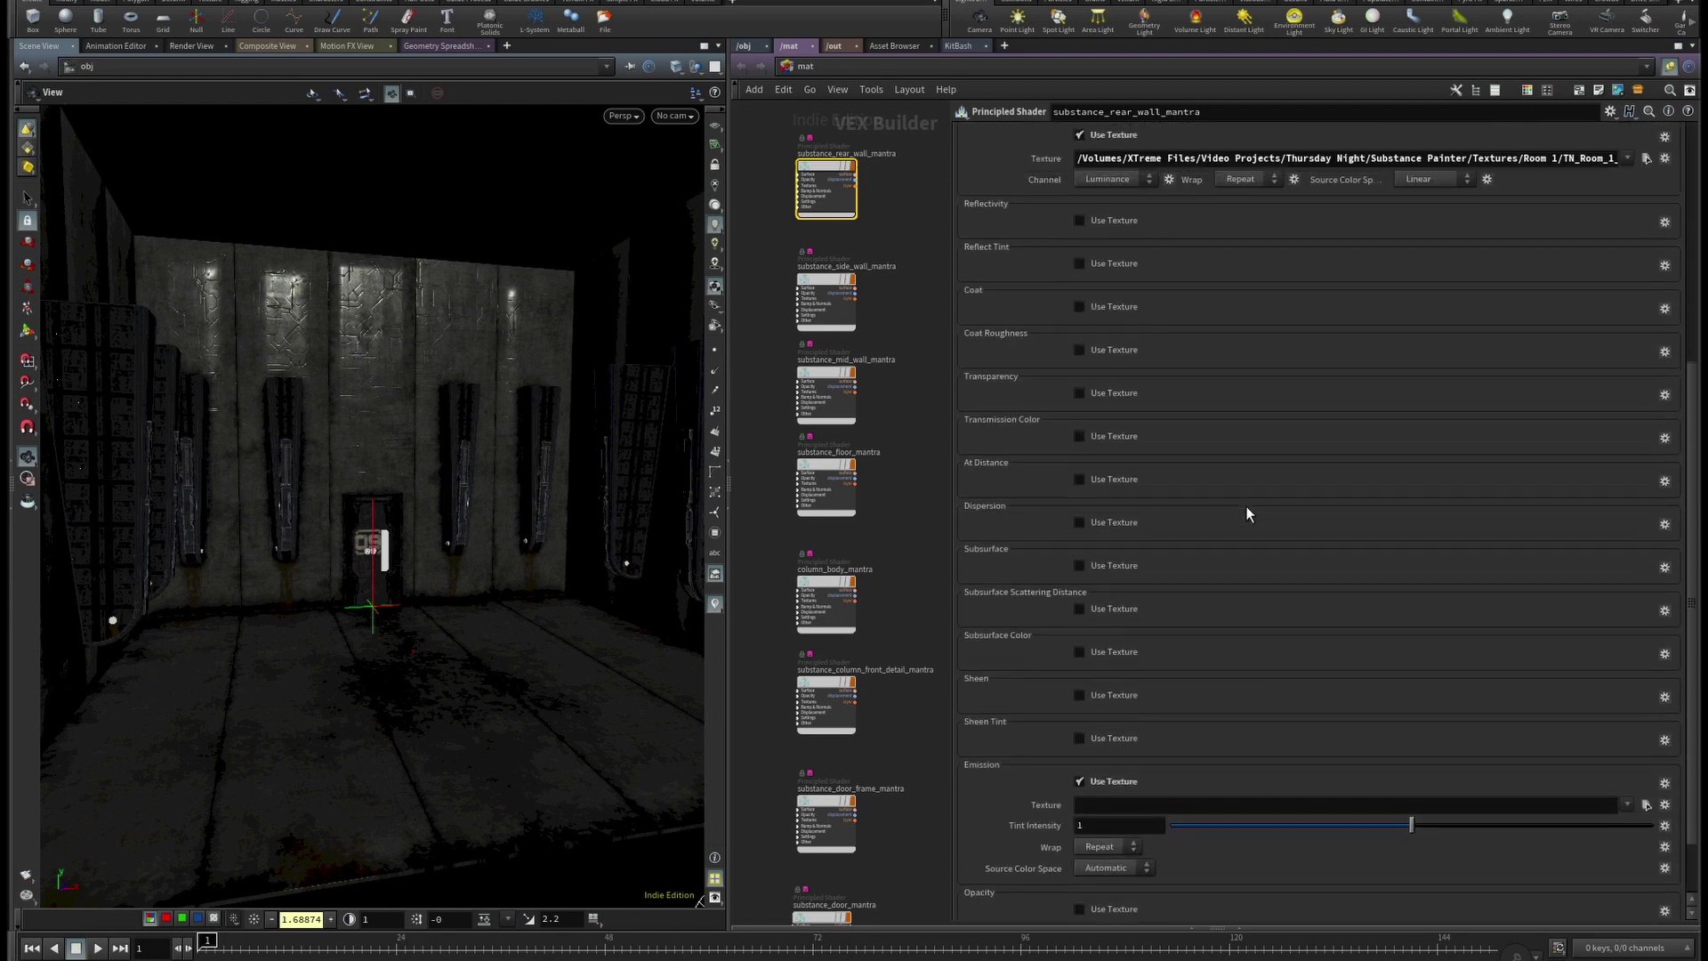
scroll(1246, 509, down, 2)
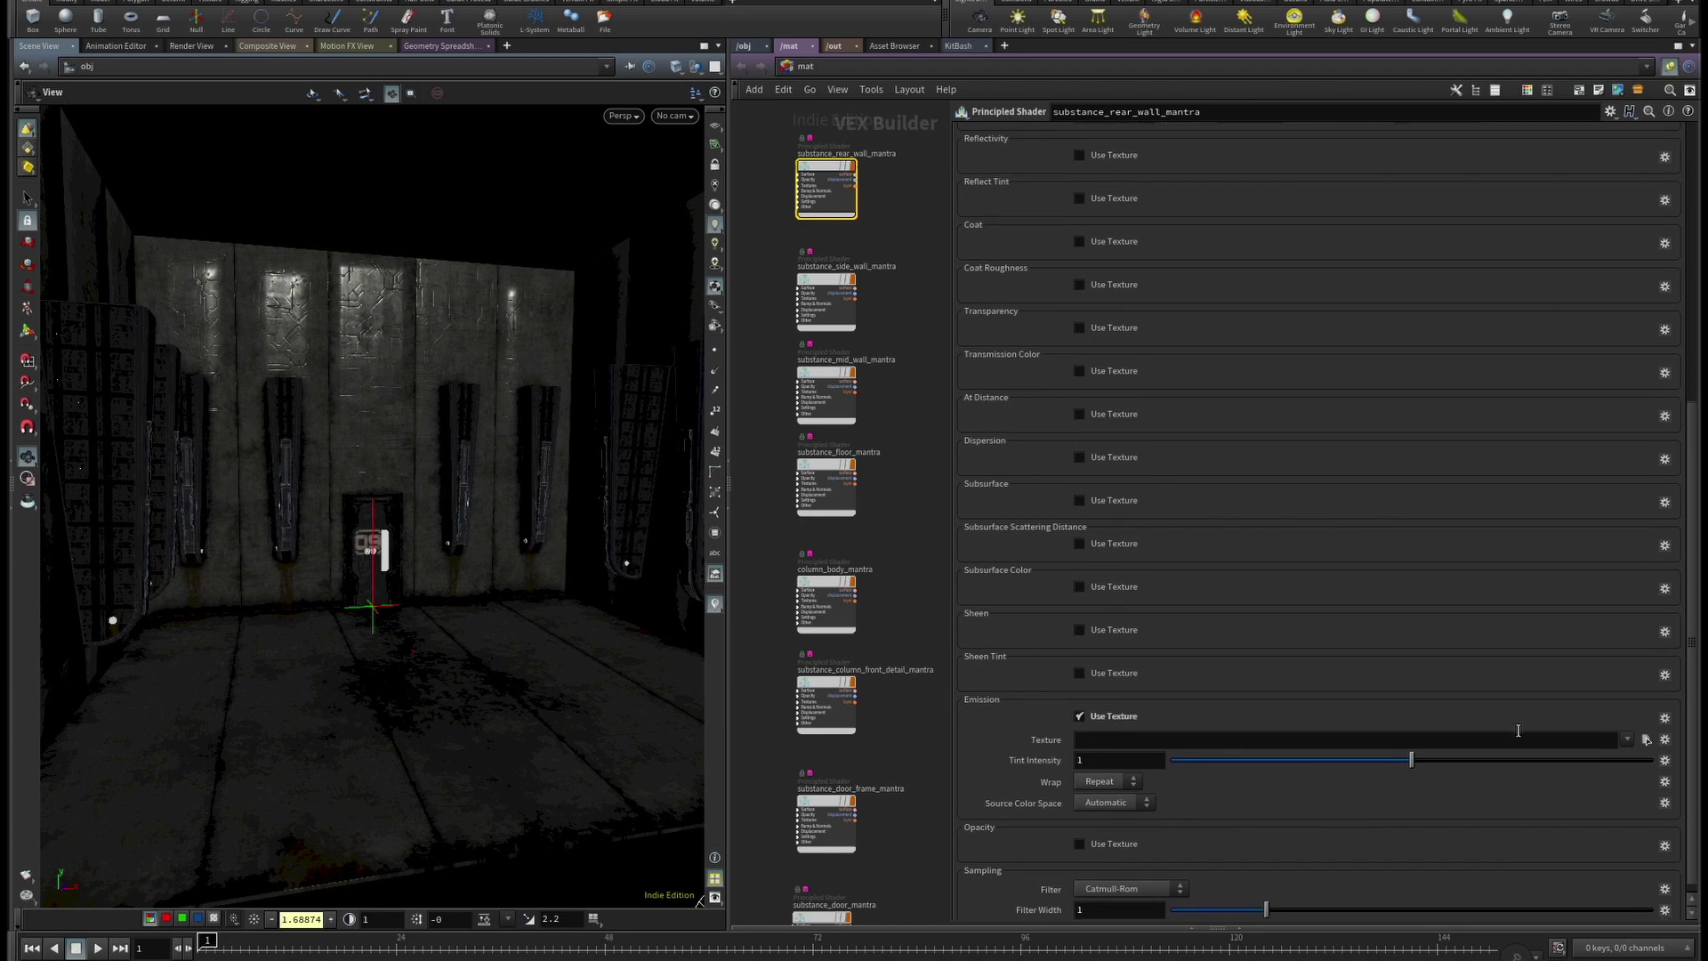
Load Digital Growth_0.tif as the emission texture and set Emission Intensity to 10.
click(1647, 739)
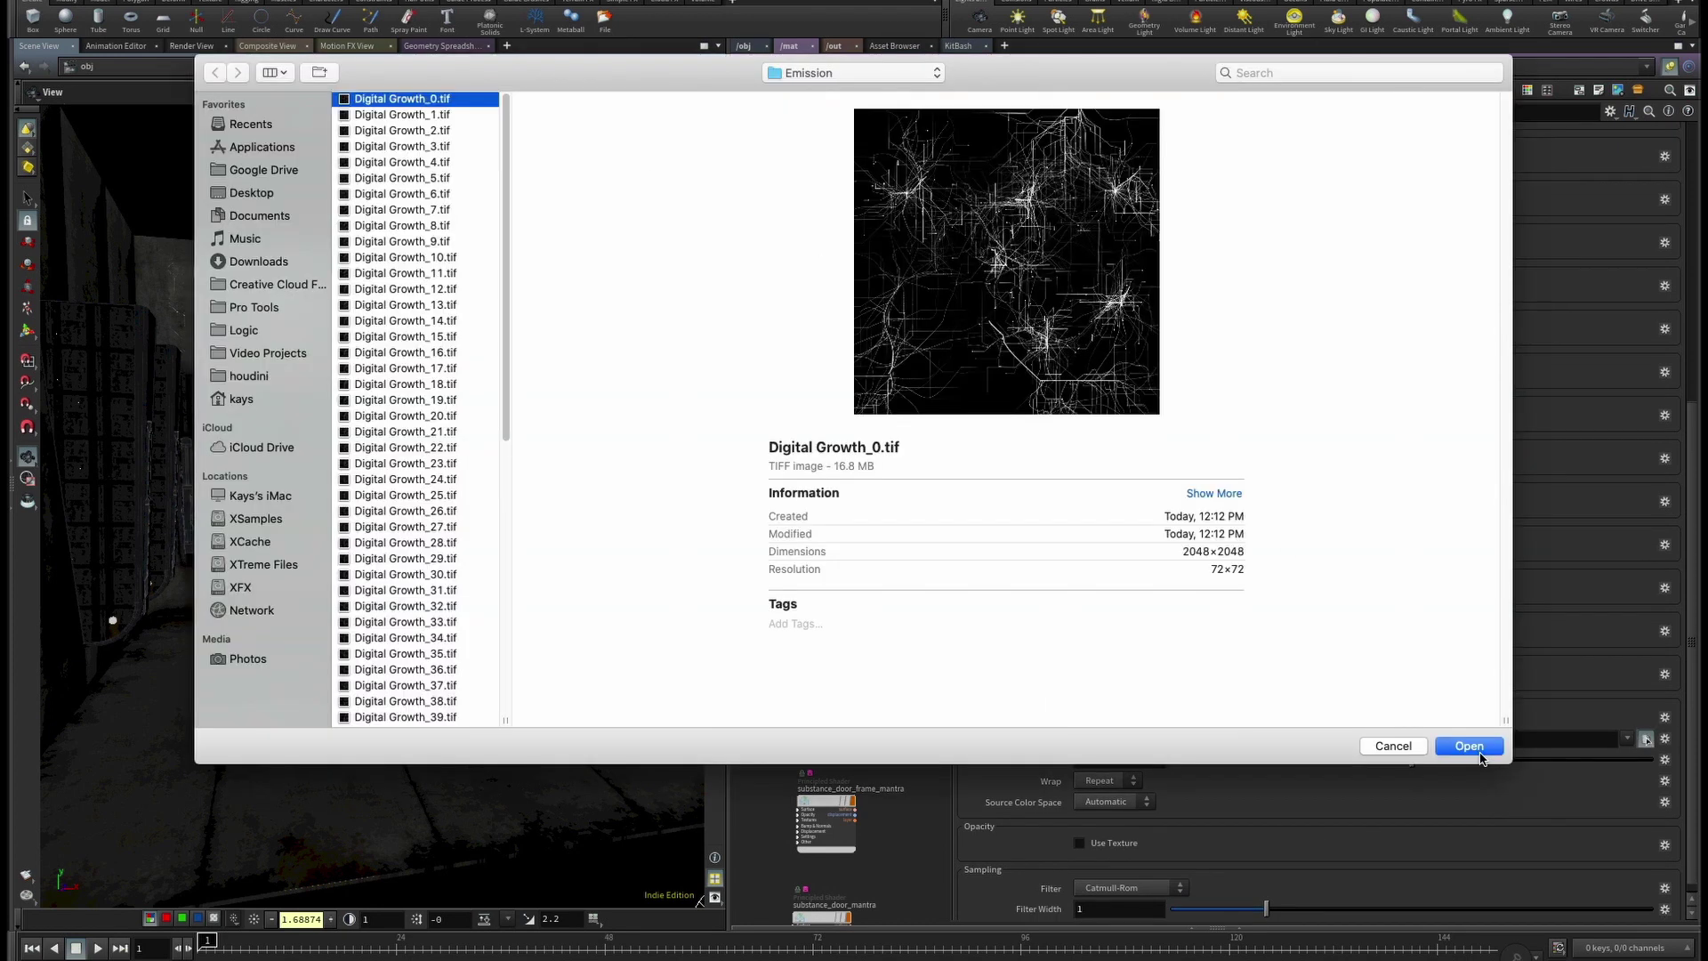
click(1467, 750)
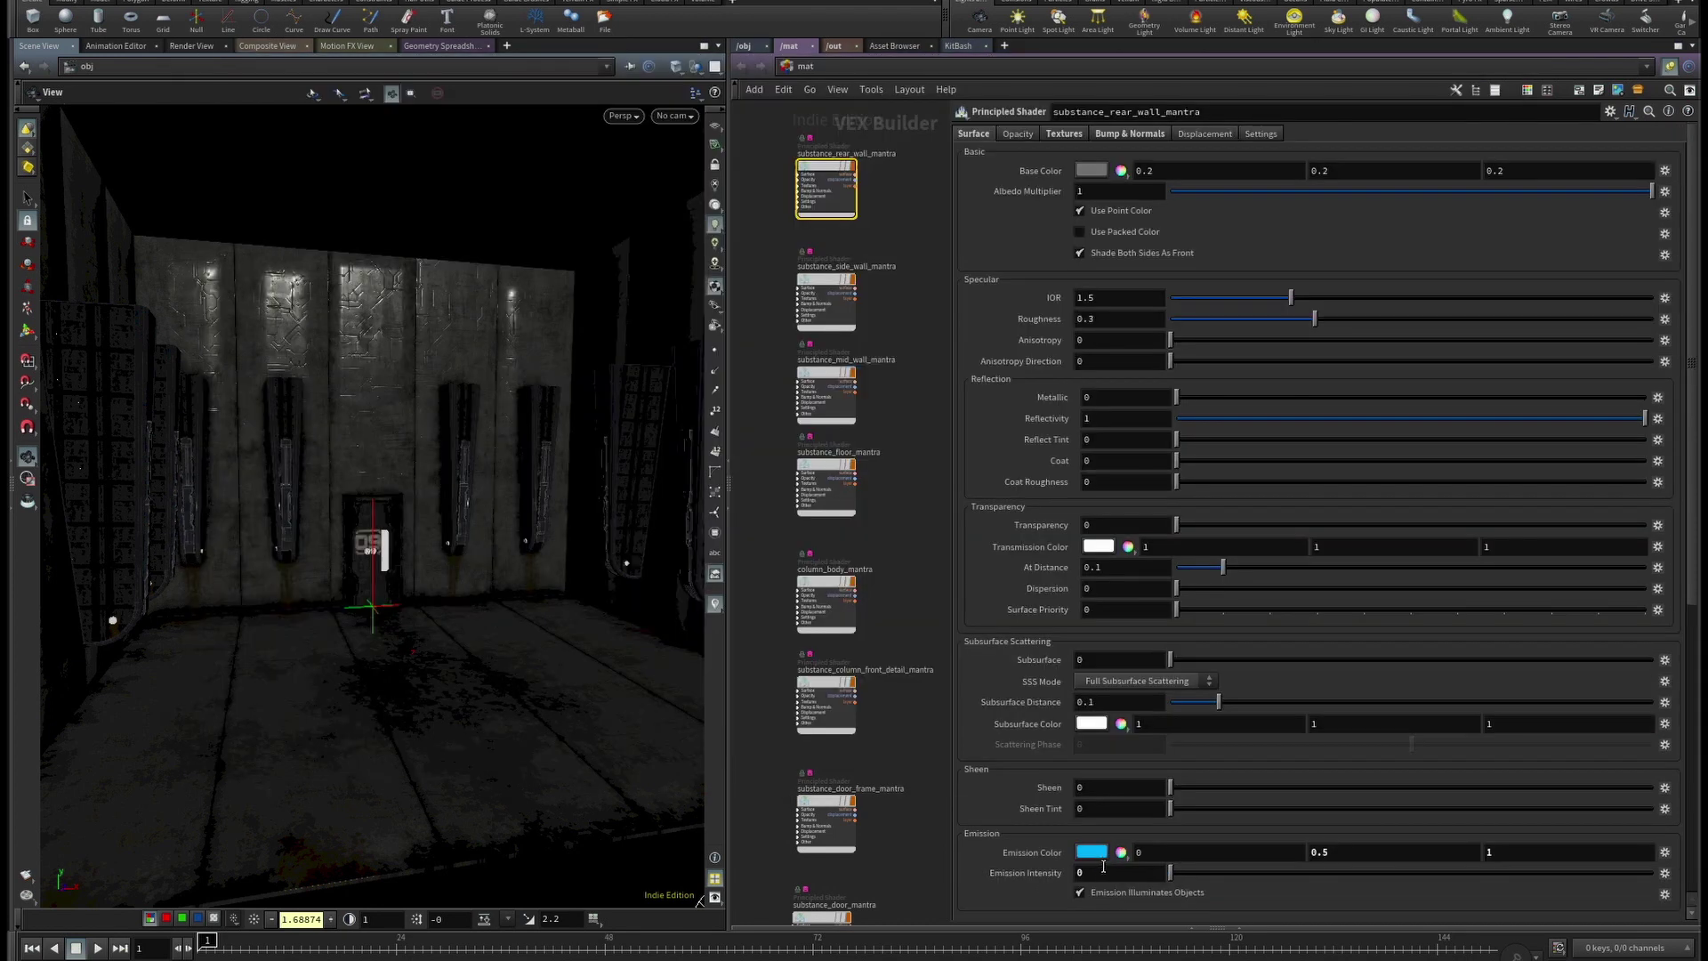
text(10)
key(Return)
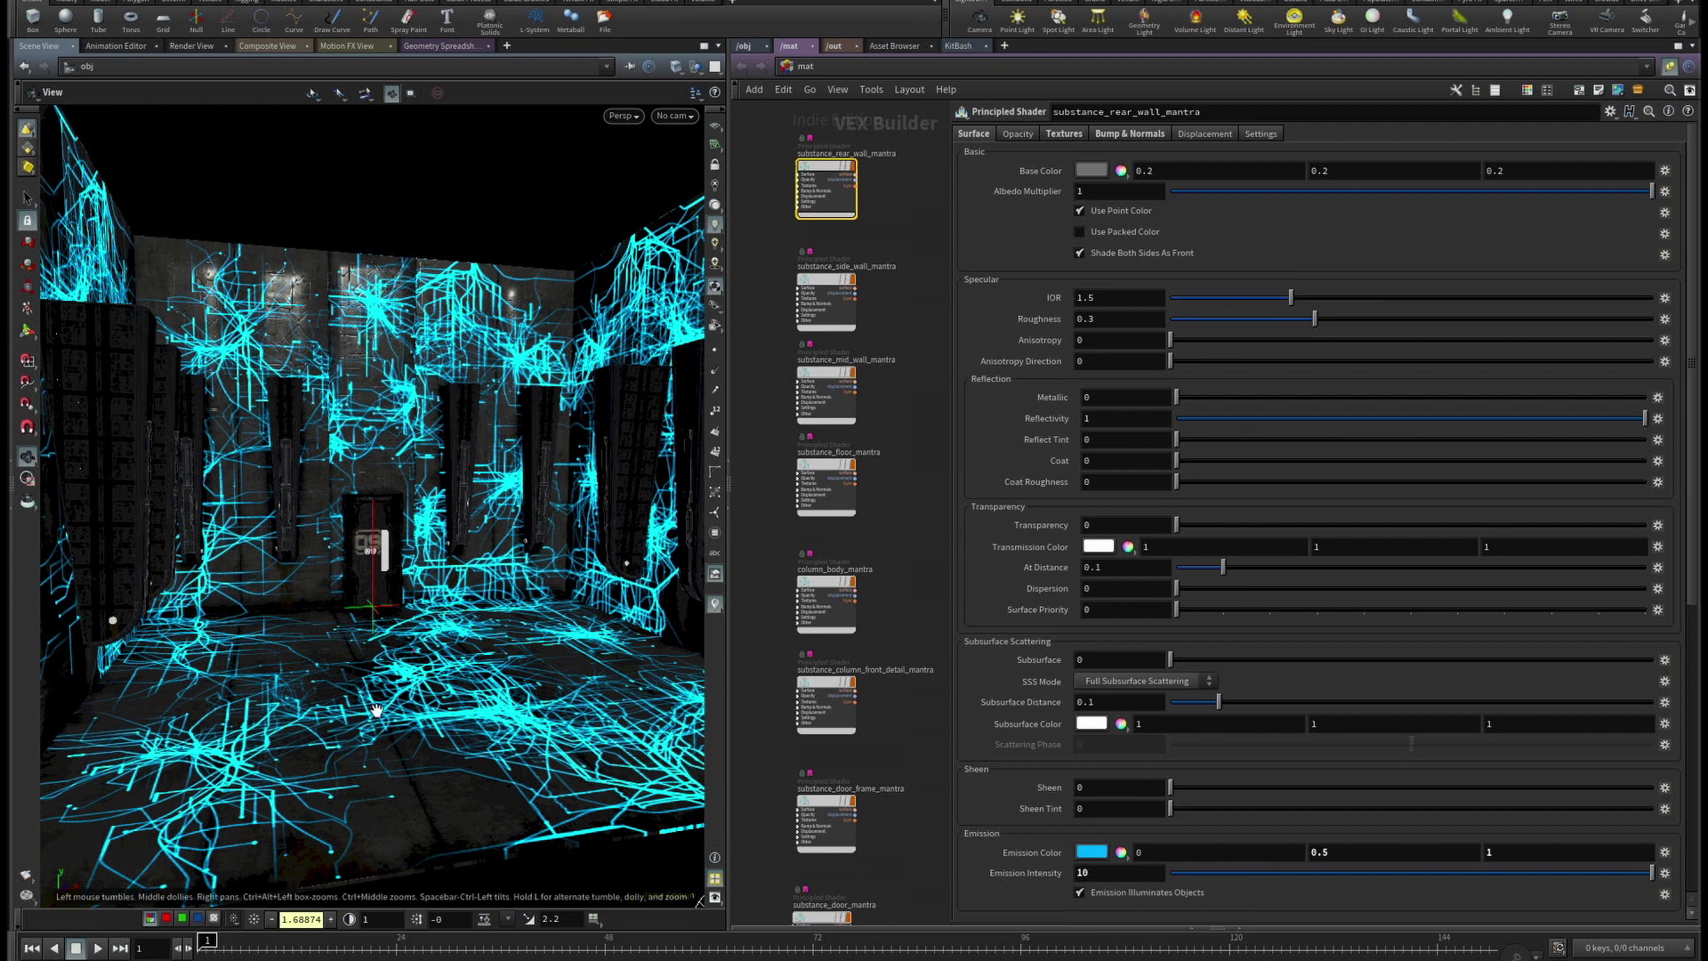
Orbit to view the glowing walls, play the animation, then stop and rewind to the first frame.
drag(401, 679, 499, 641)
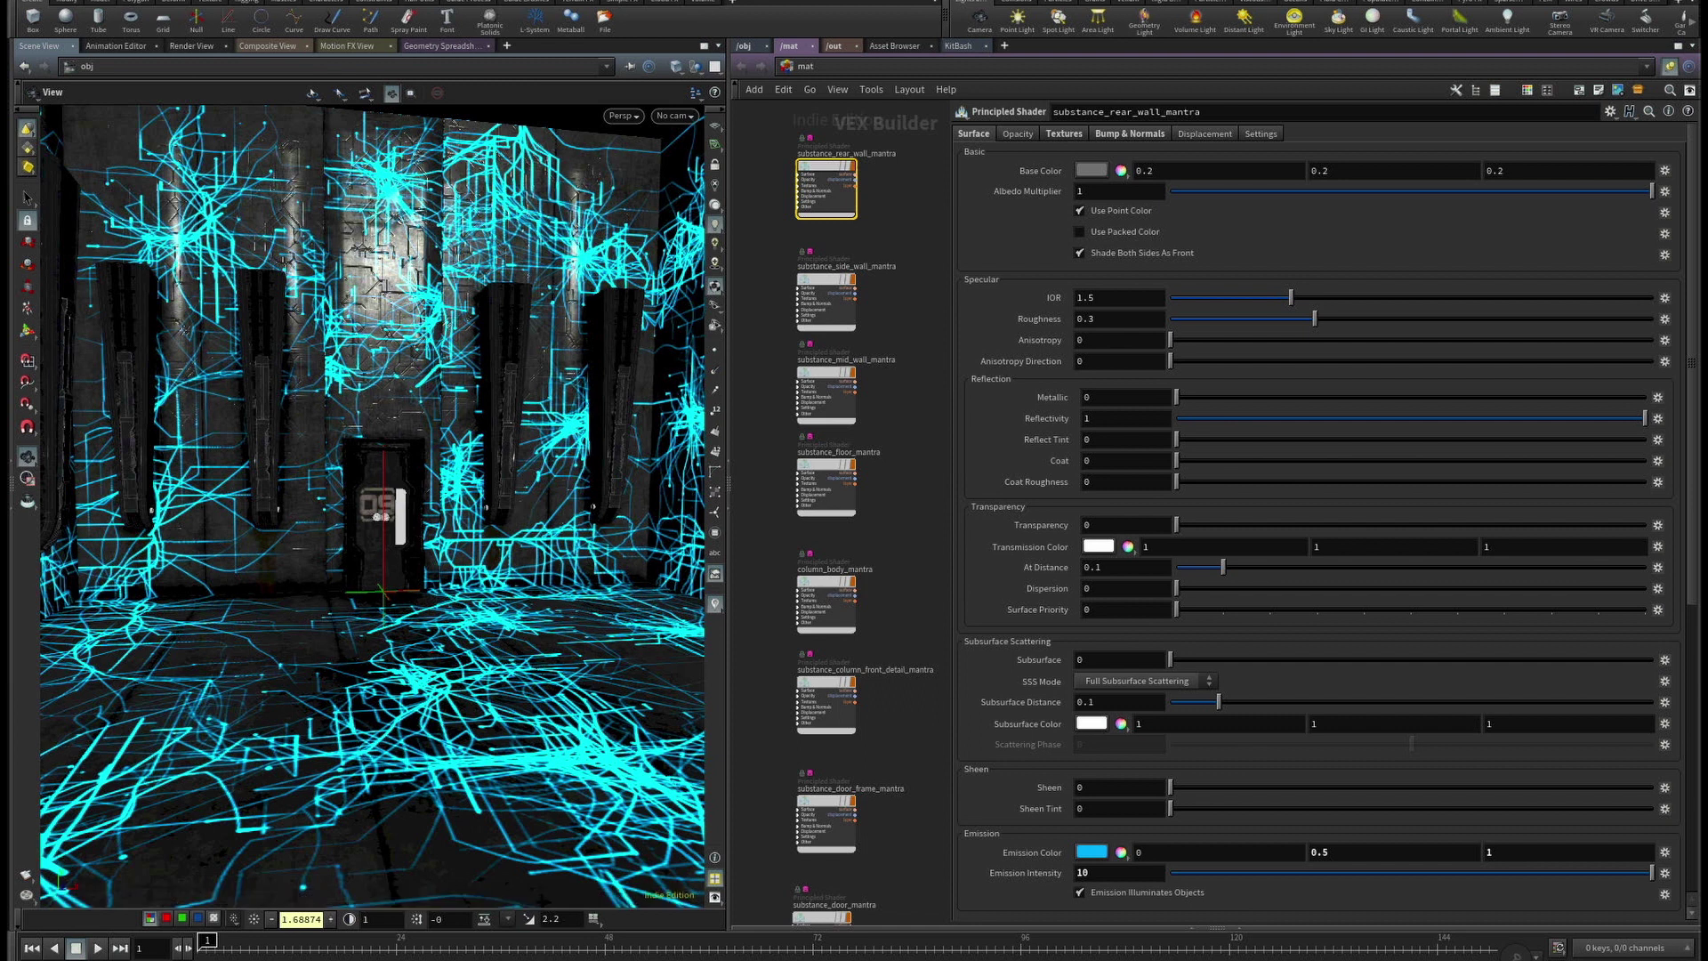
click(98, 948)
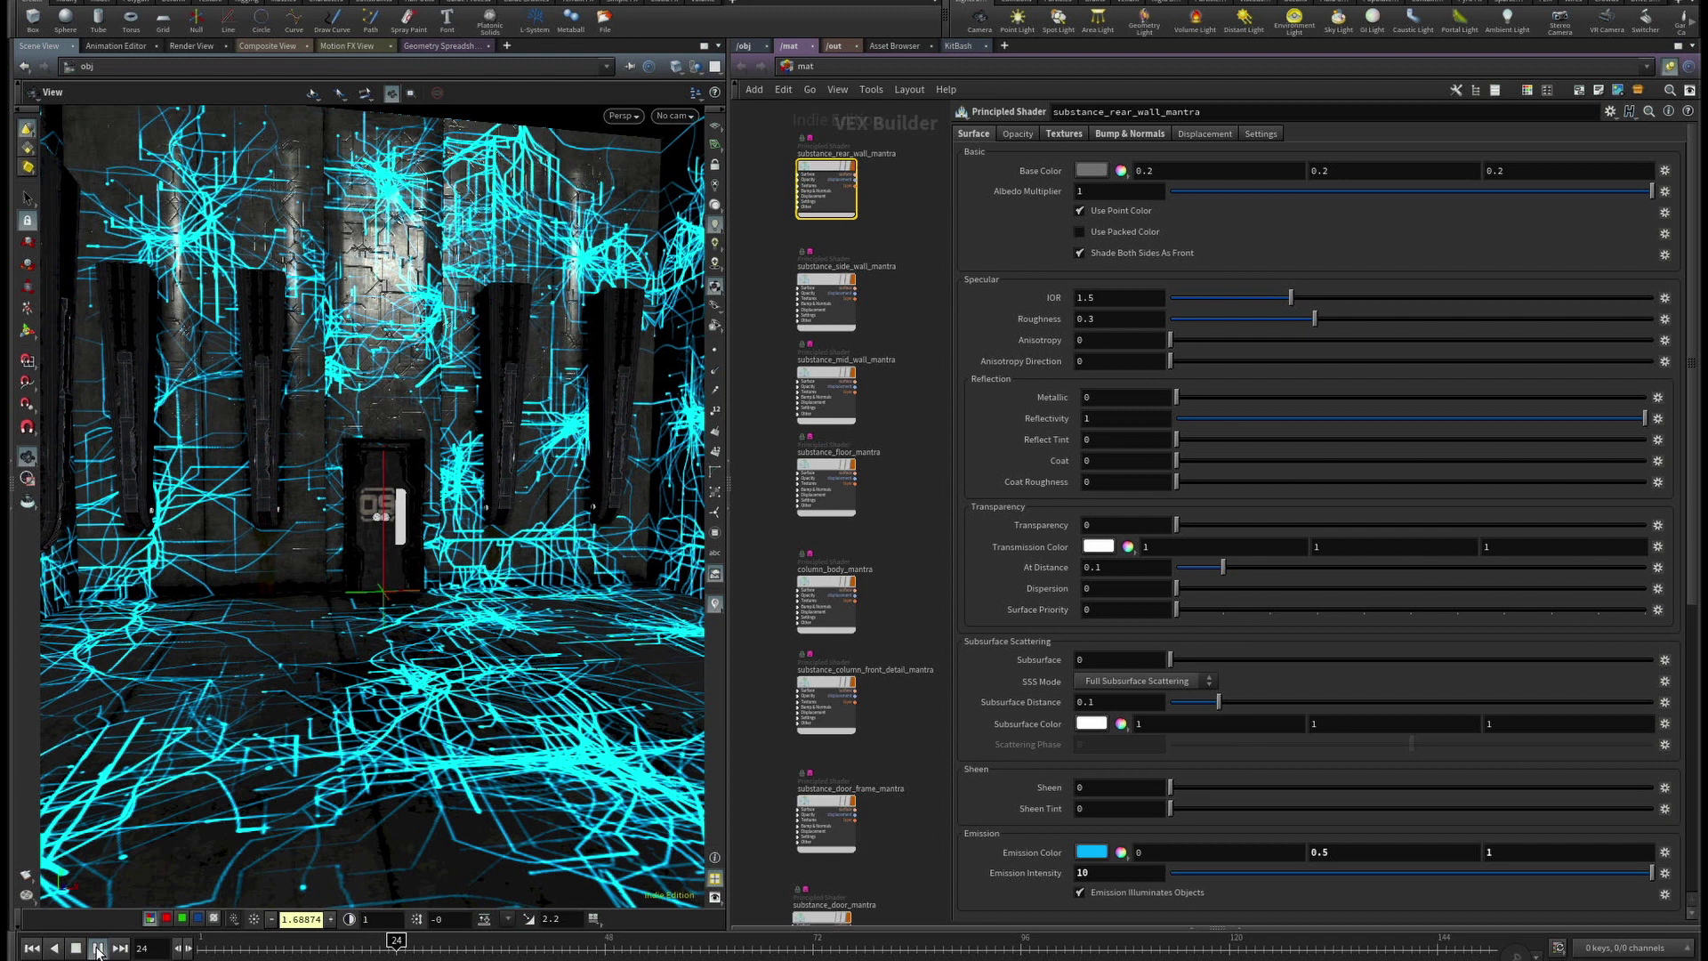
click(75, 948)
click(32, 948)
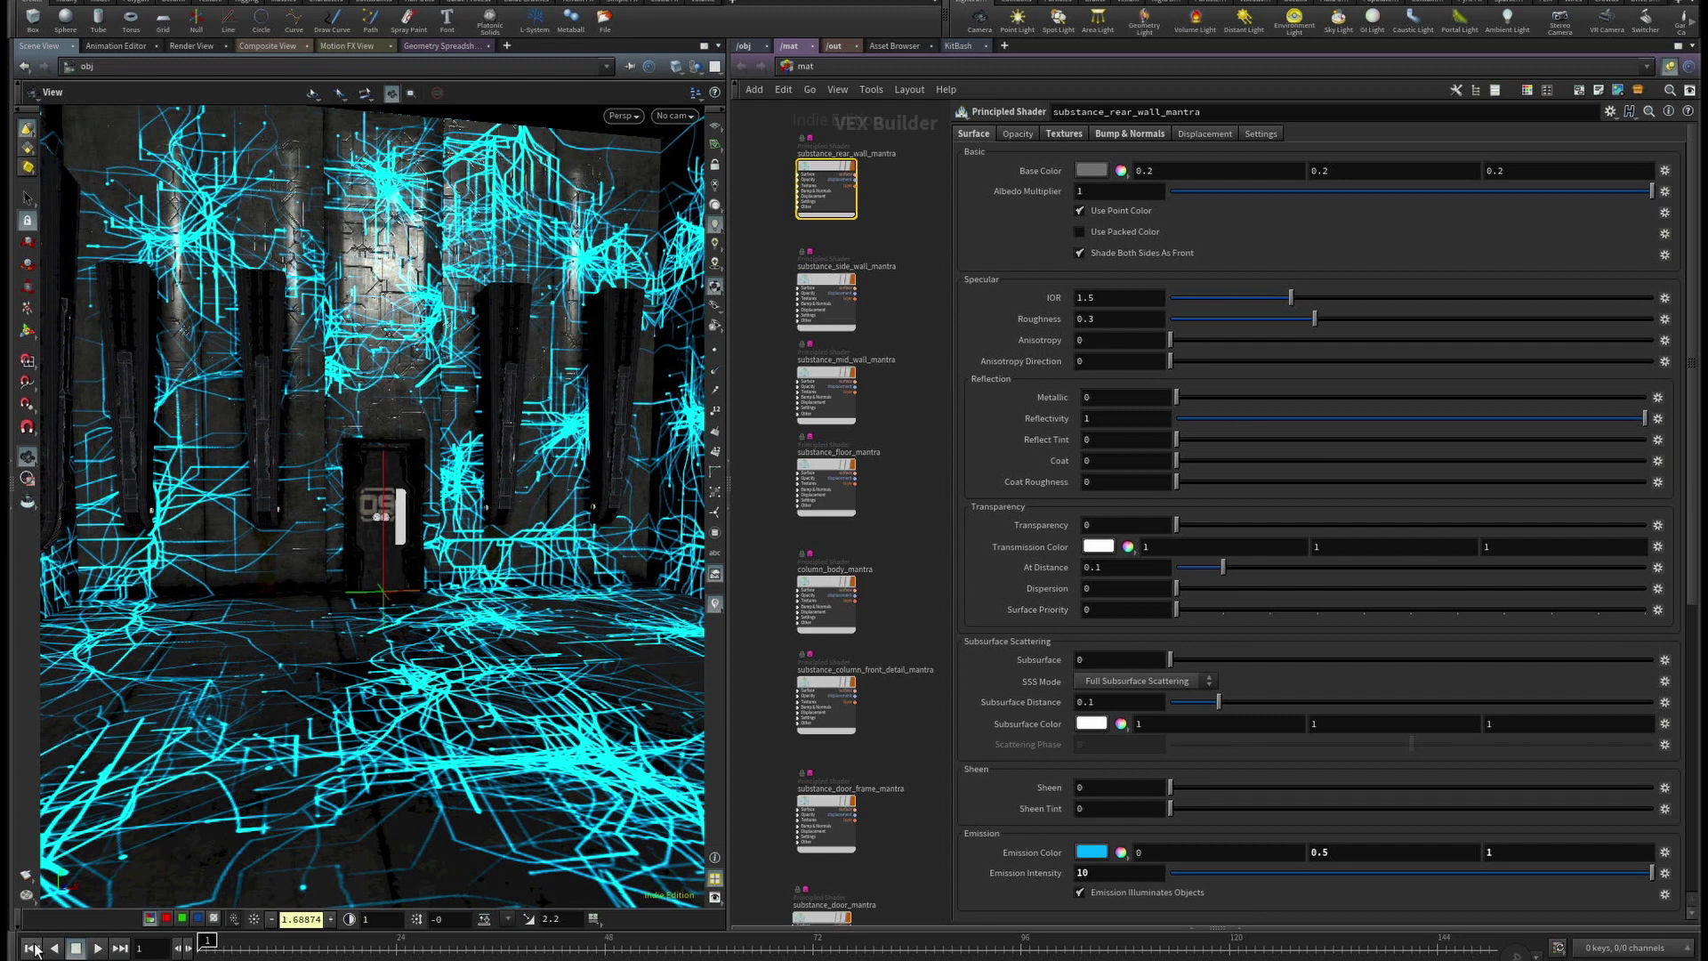
Change the emission texture path to Digital Growth_$F.tif, then stop playback at frame 1.
click(1064, 134)
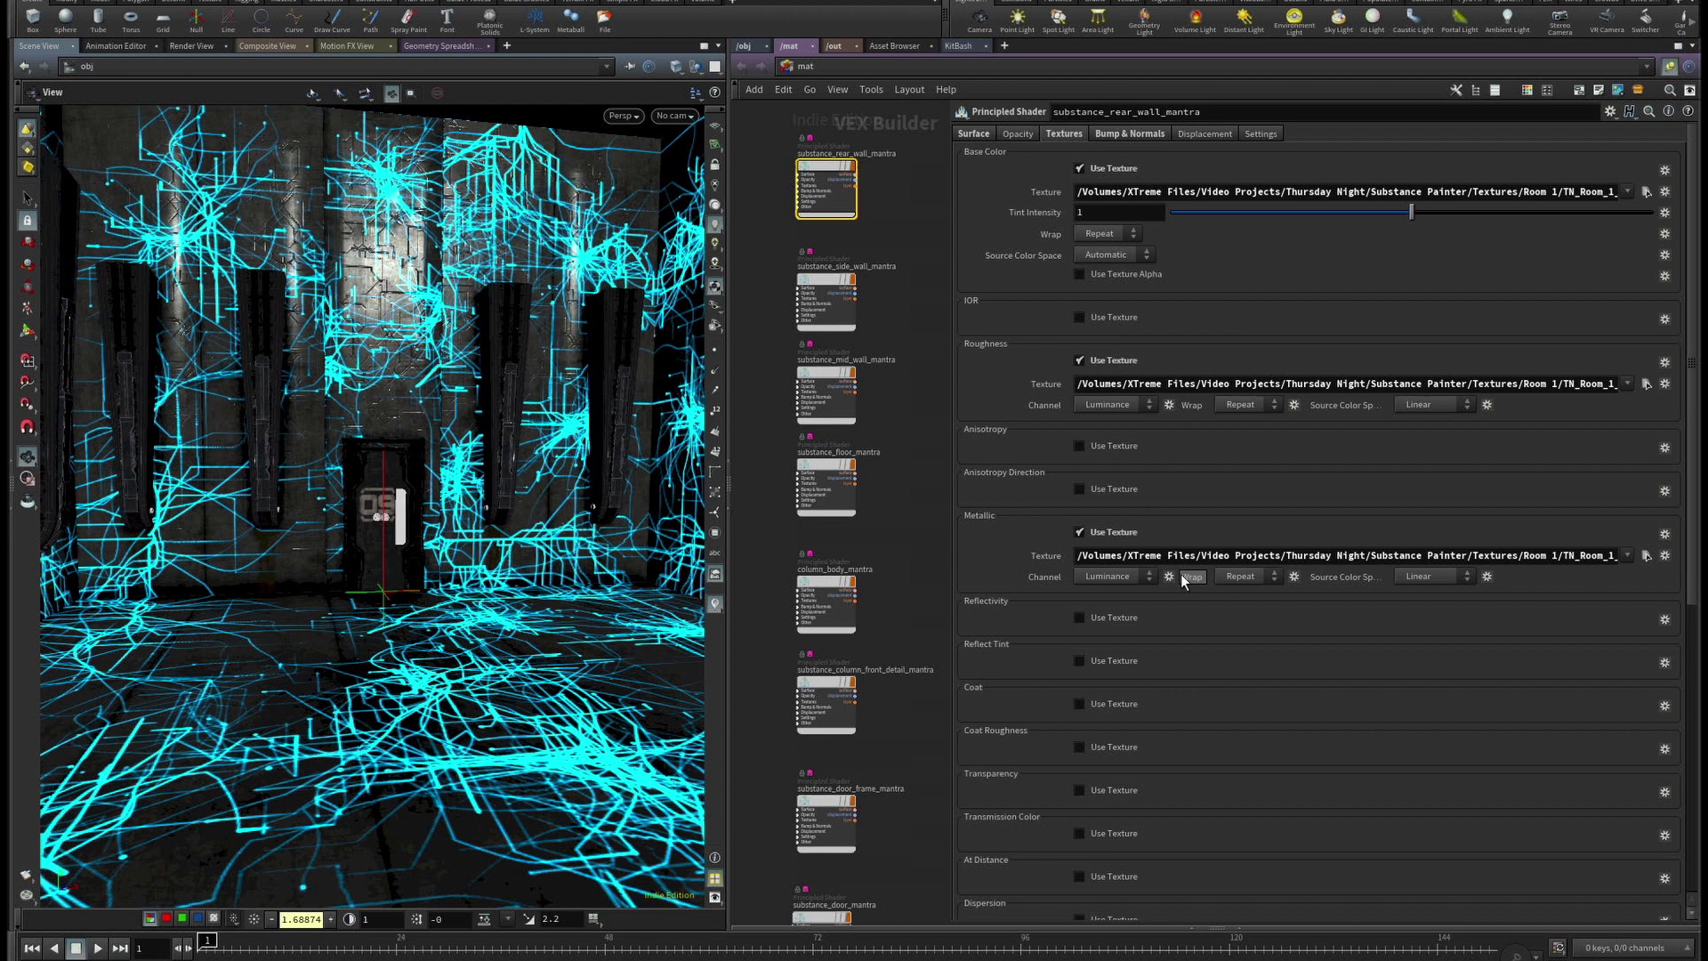
scroll(1229, 607, down, 10)
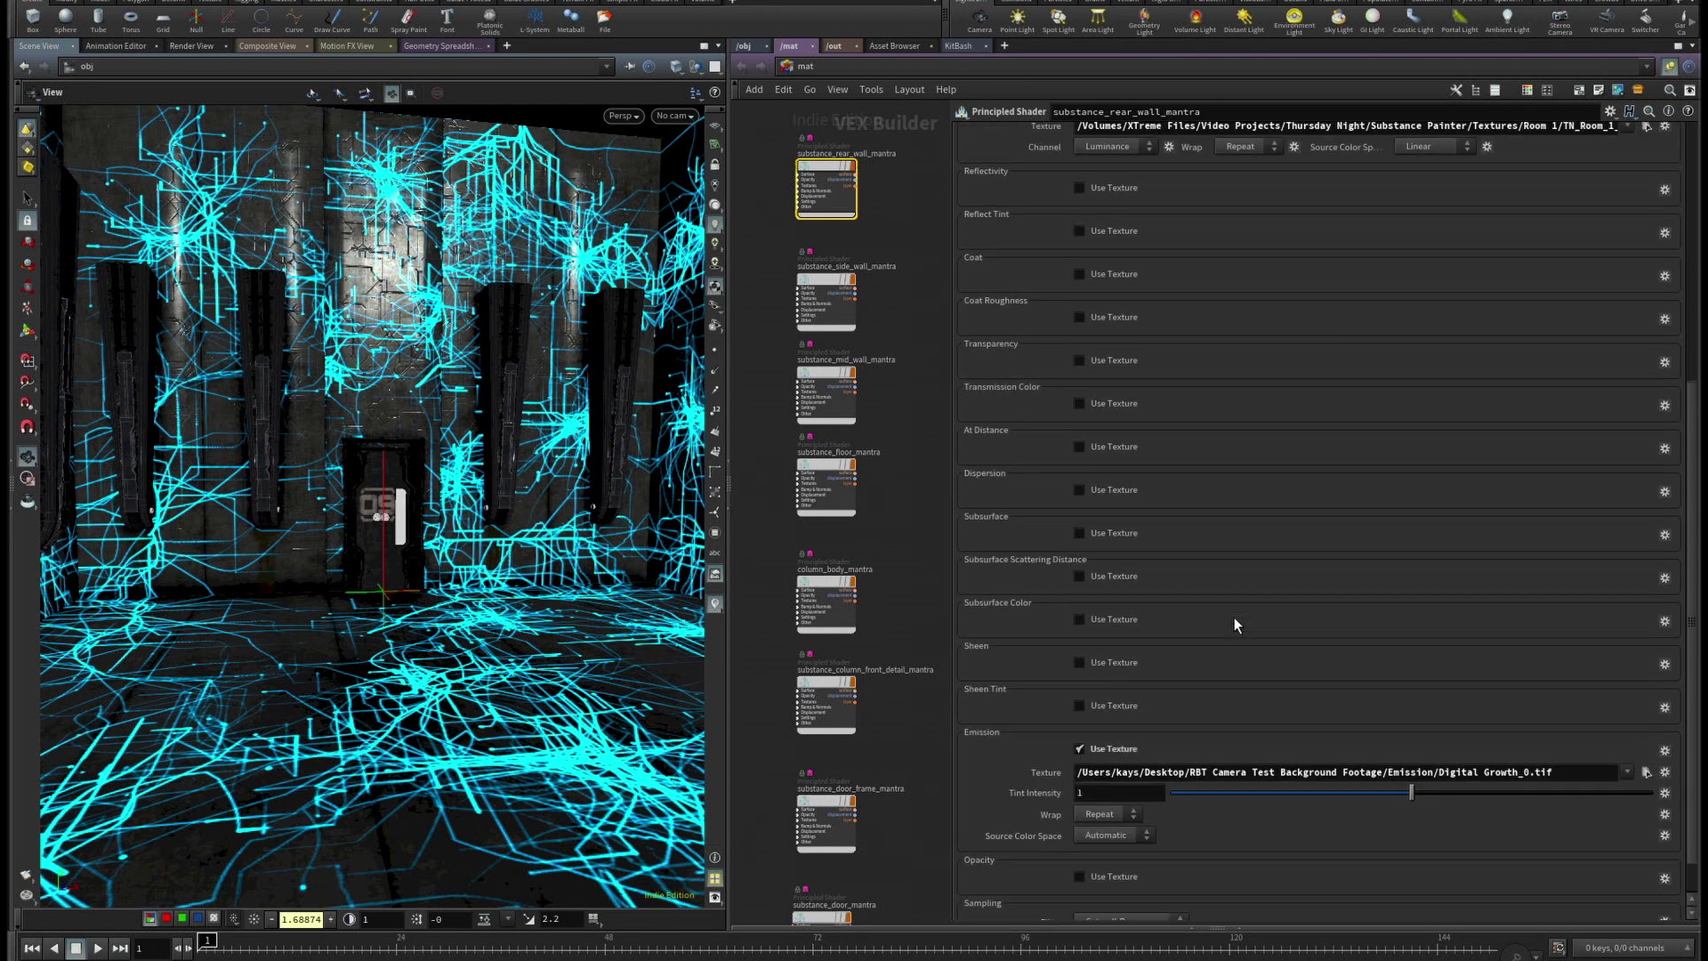
scroll(1234, 617, down, 1)
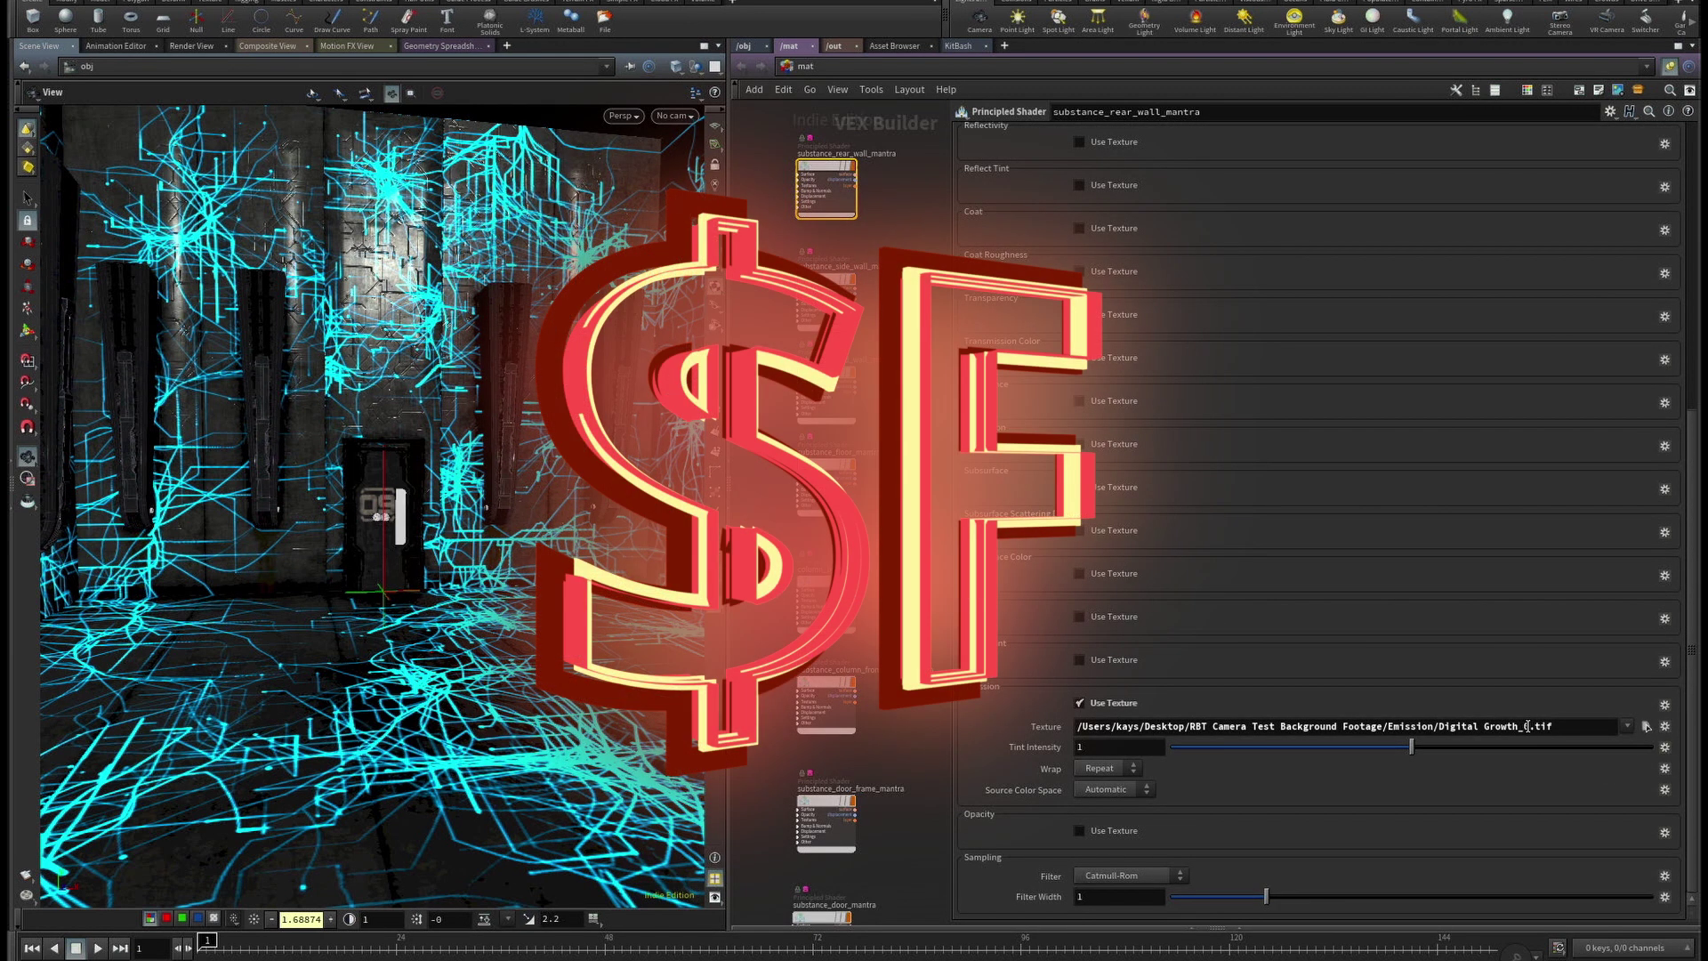
click(1528, 726)
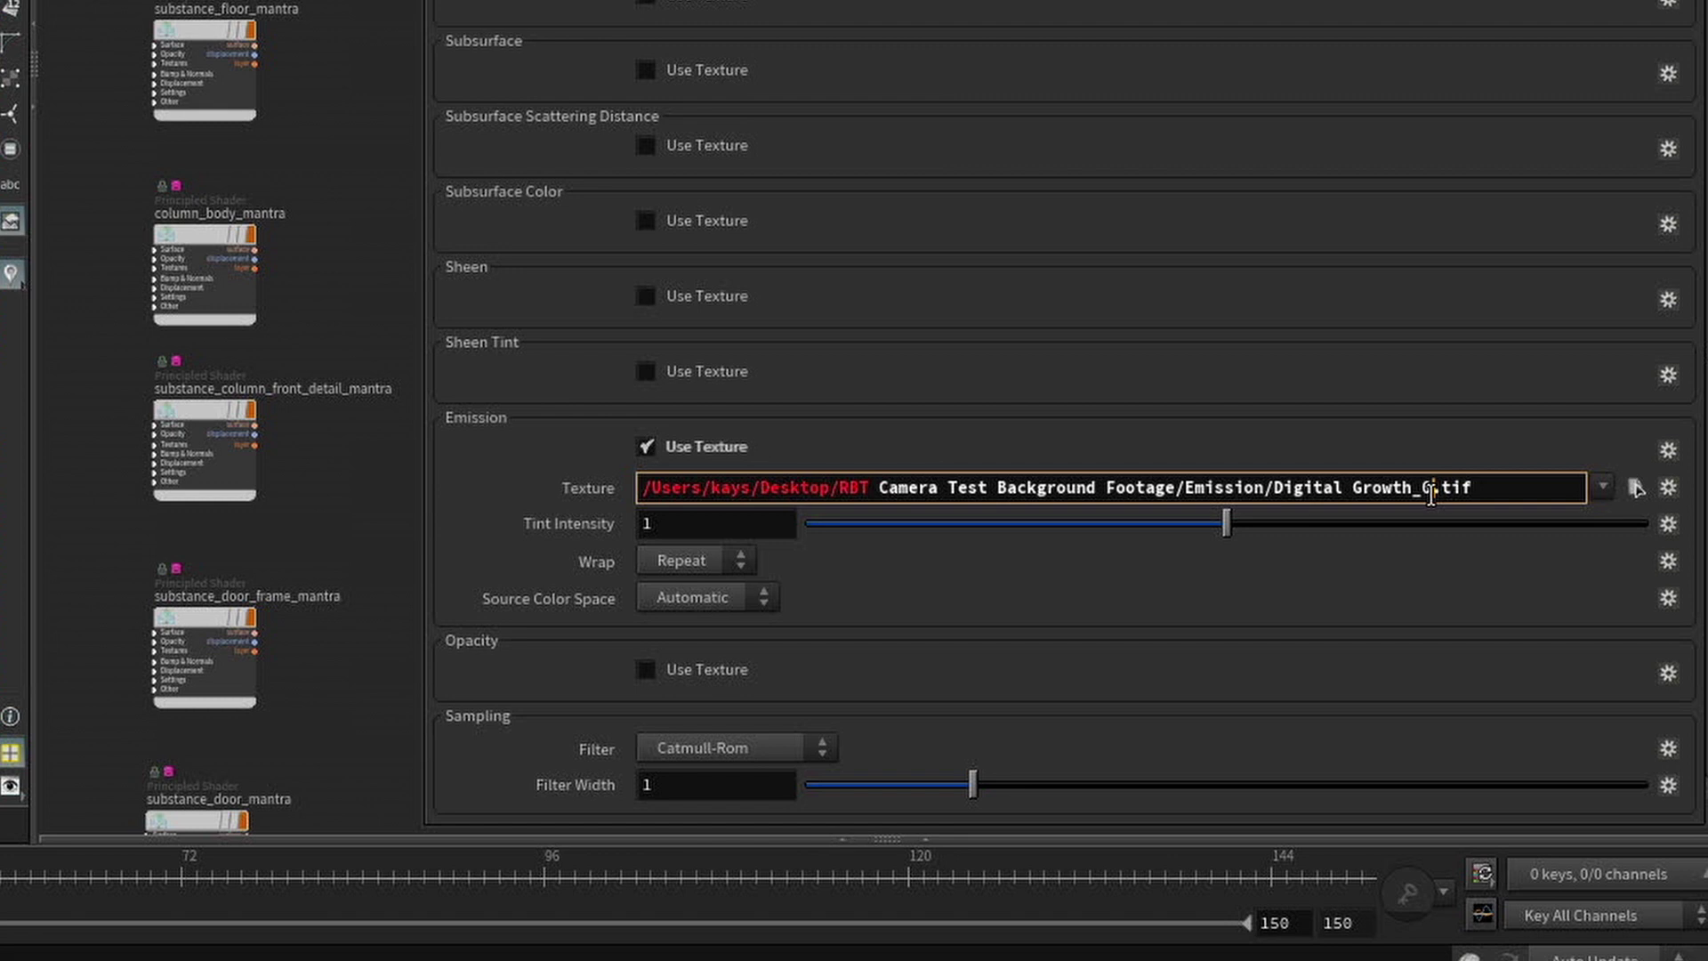
key(BackSpace)
text($)
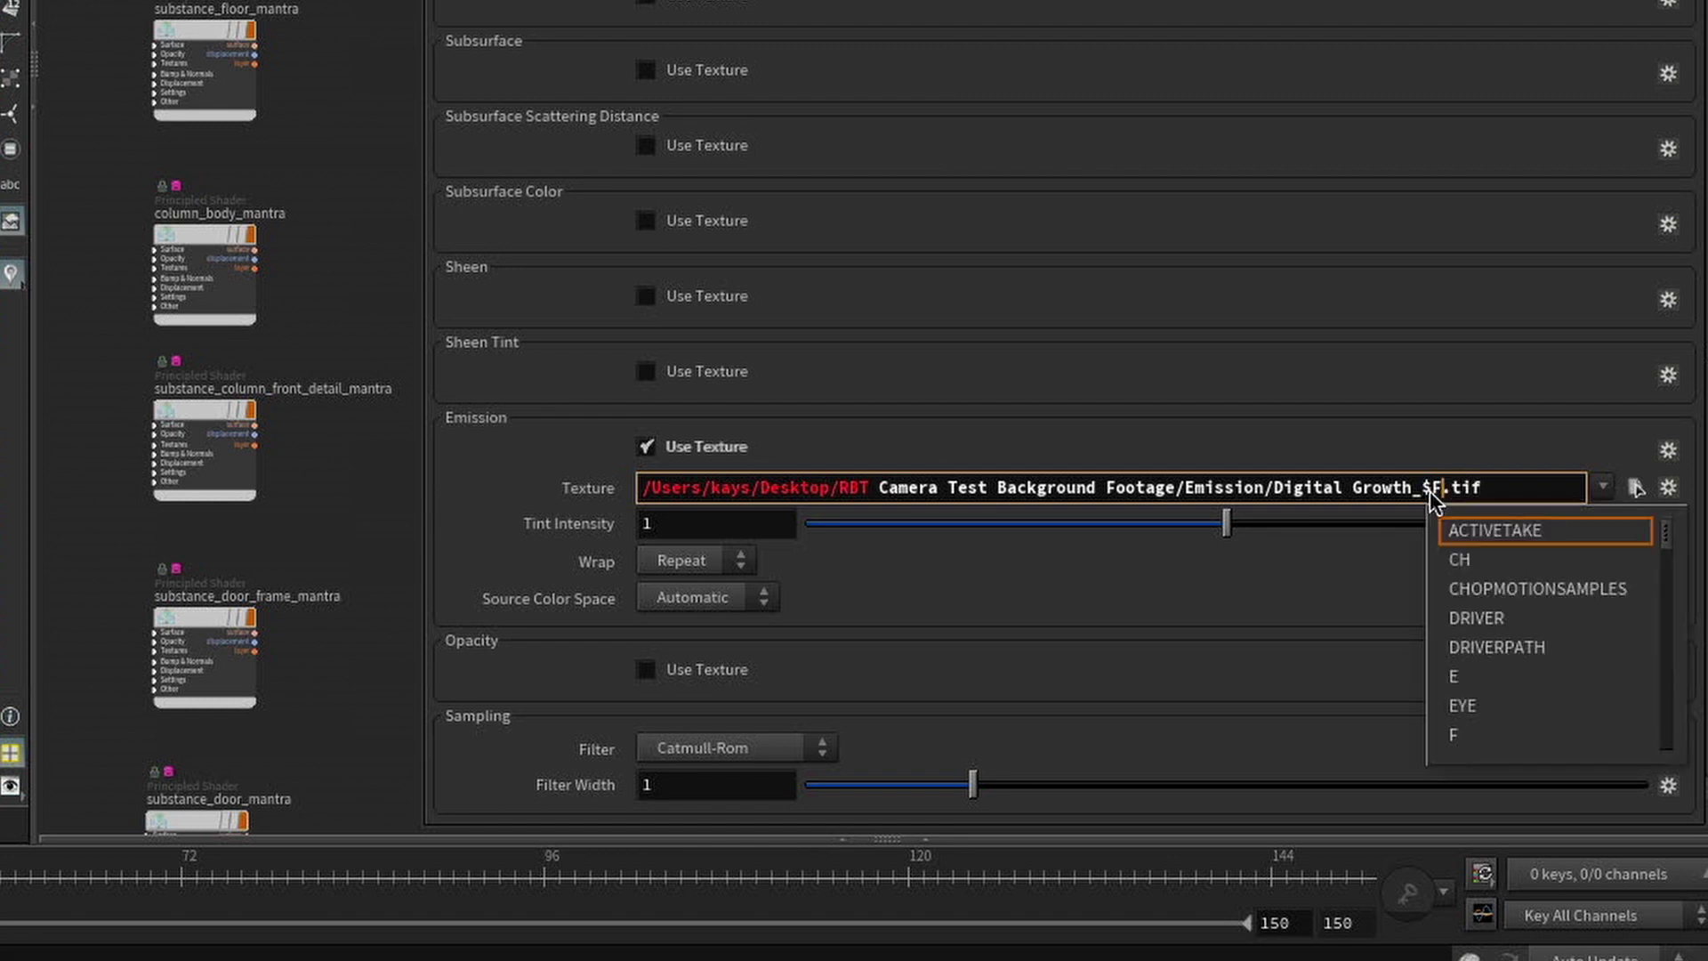
text(F)
key(Return)
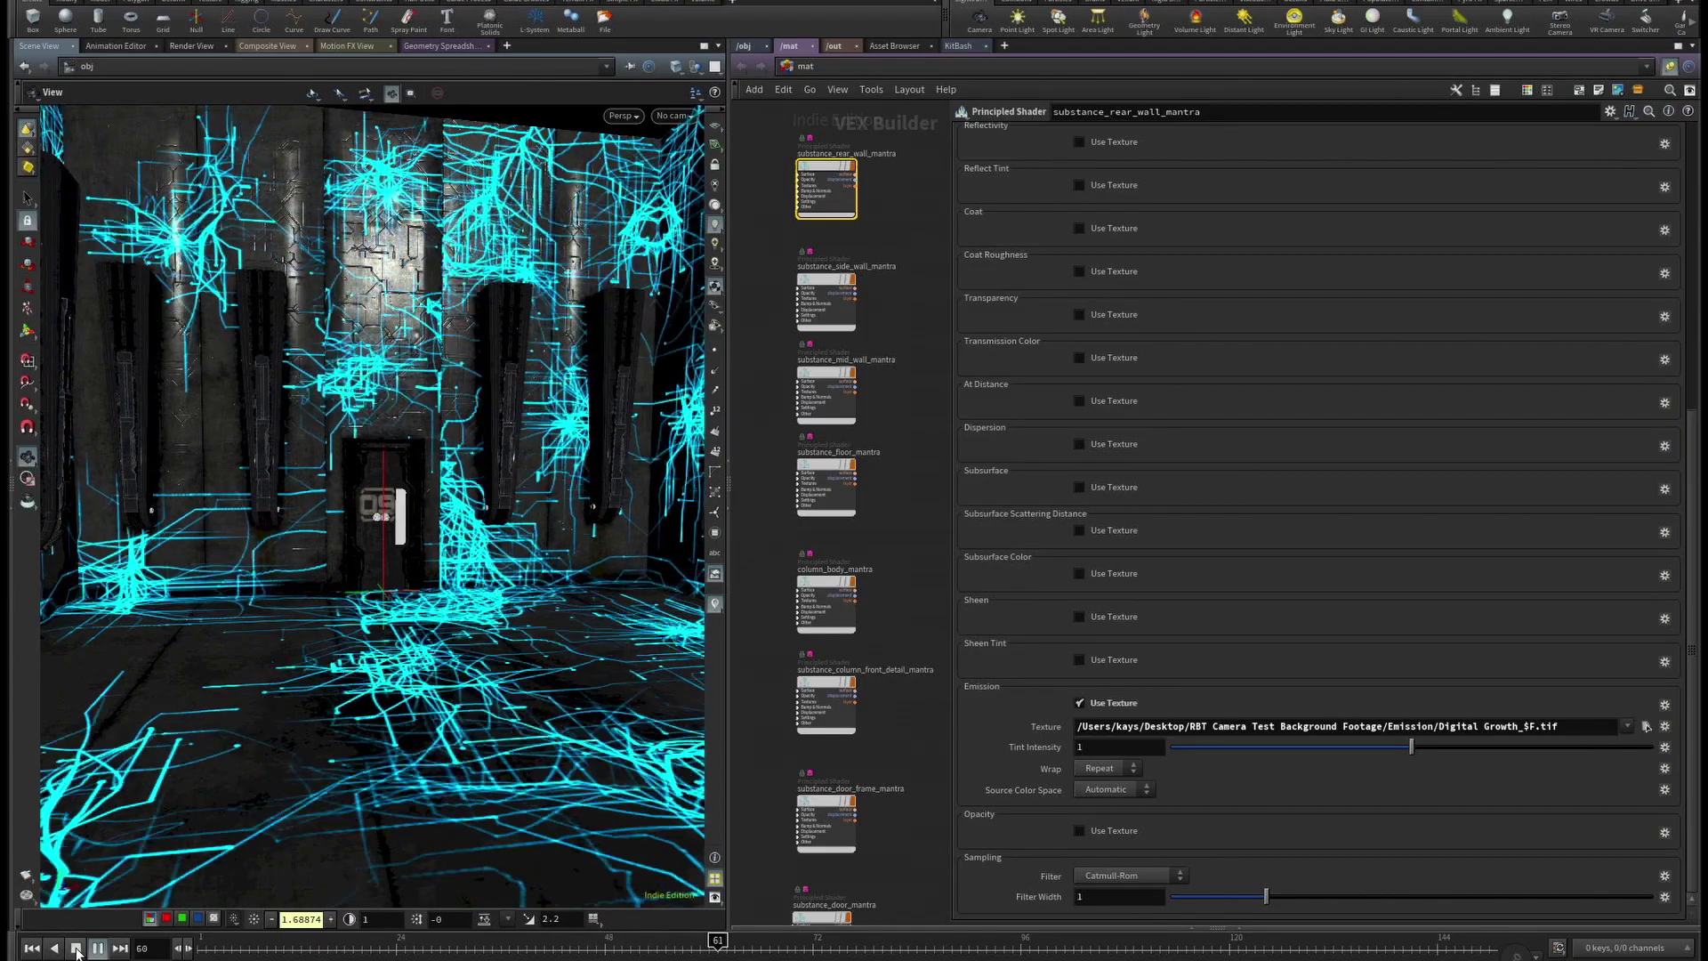
click(76, 949)
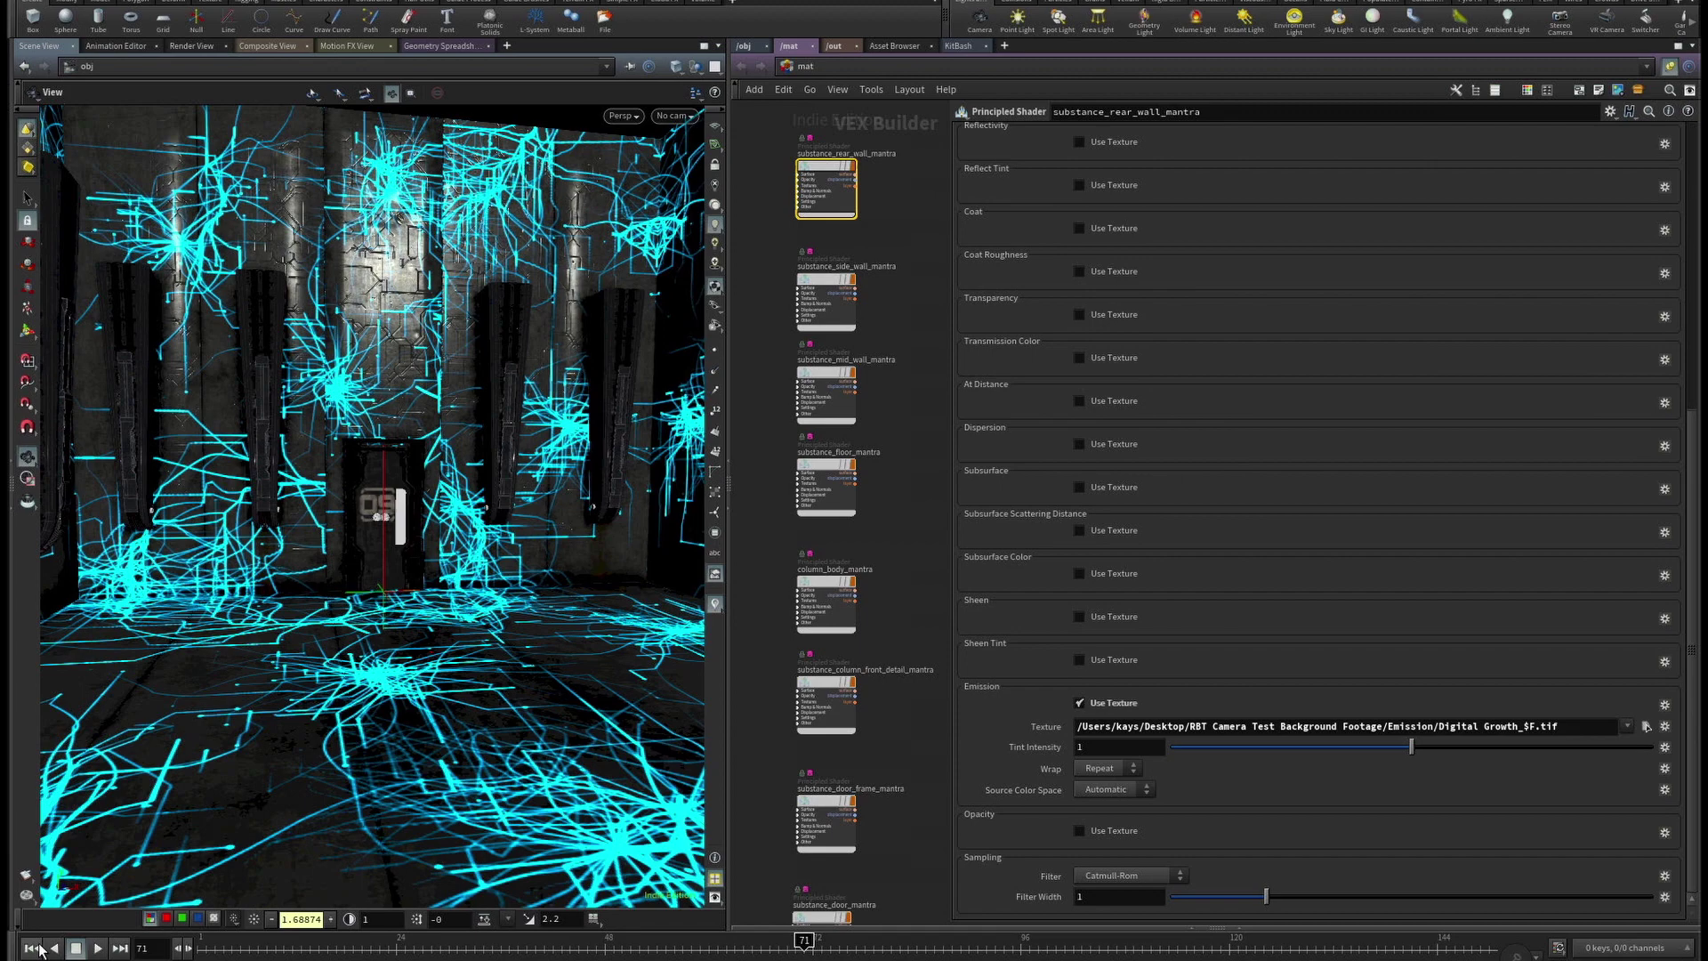
click(32, 949)
Scrub and play the timeline to watch the growth lines animate, ending at frame 72.
drag(208, 940, 441, 943)
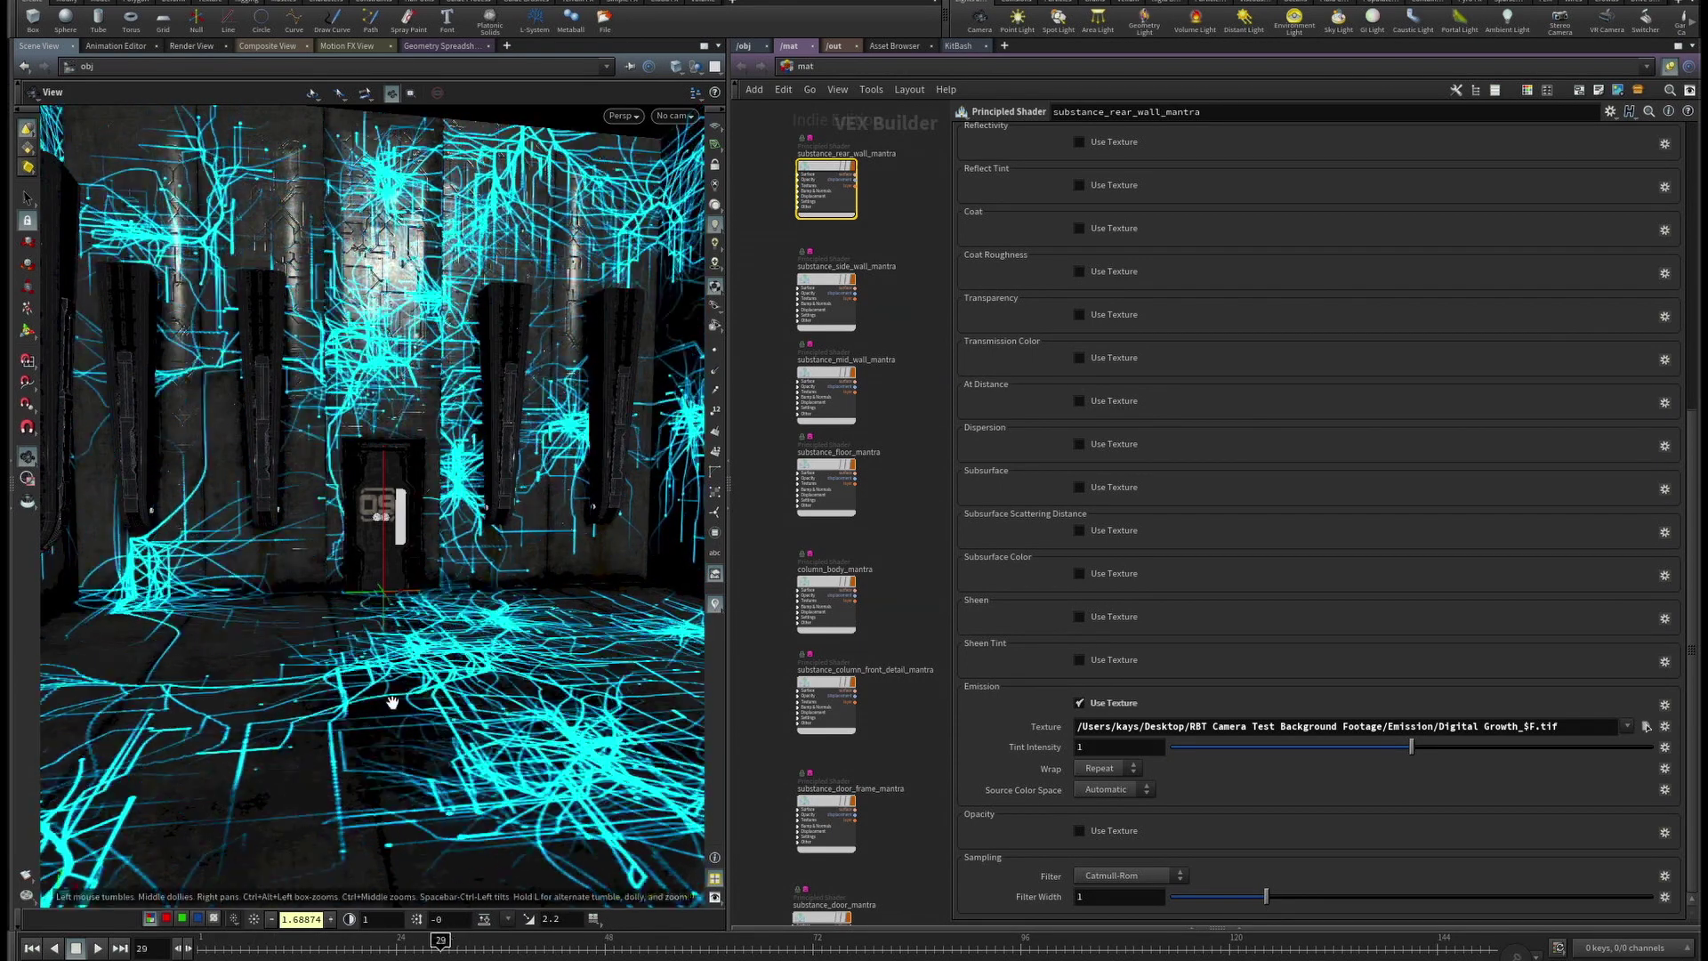
scroll(393, 702, down, 5)
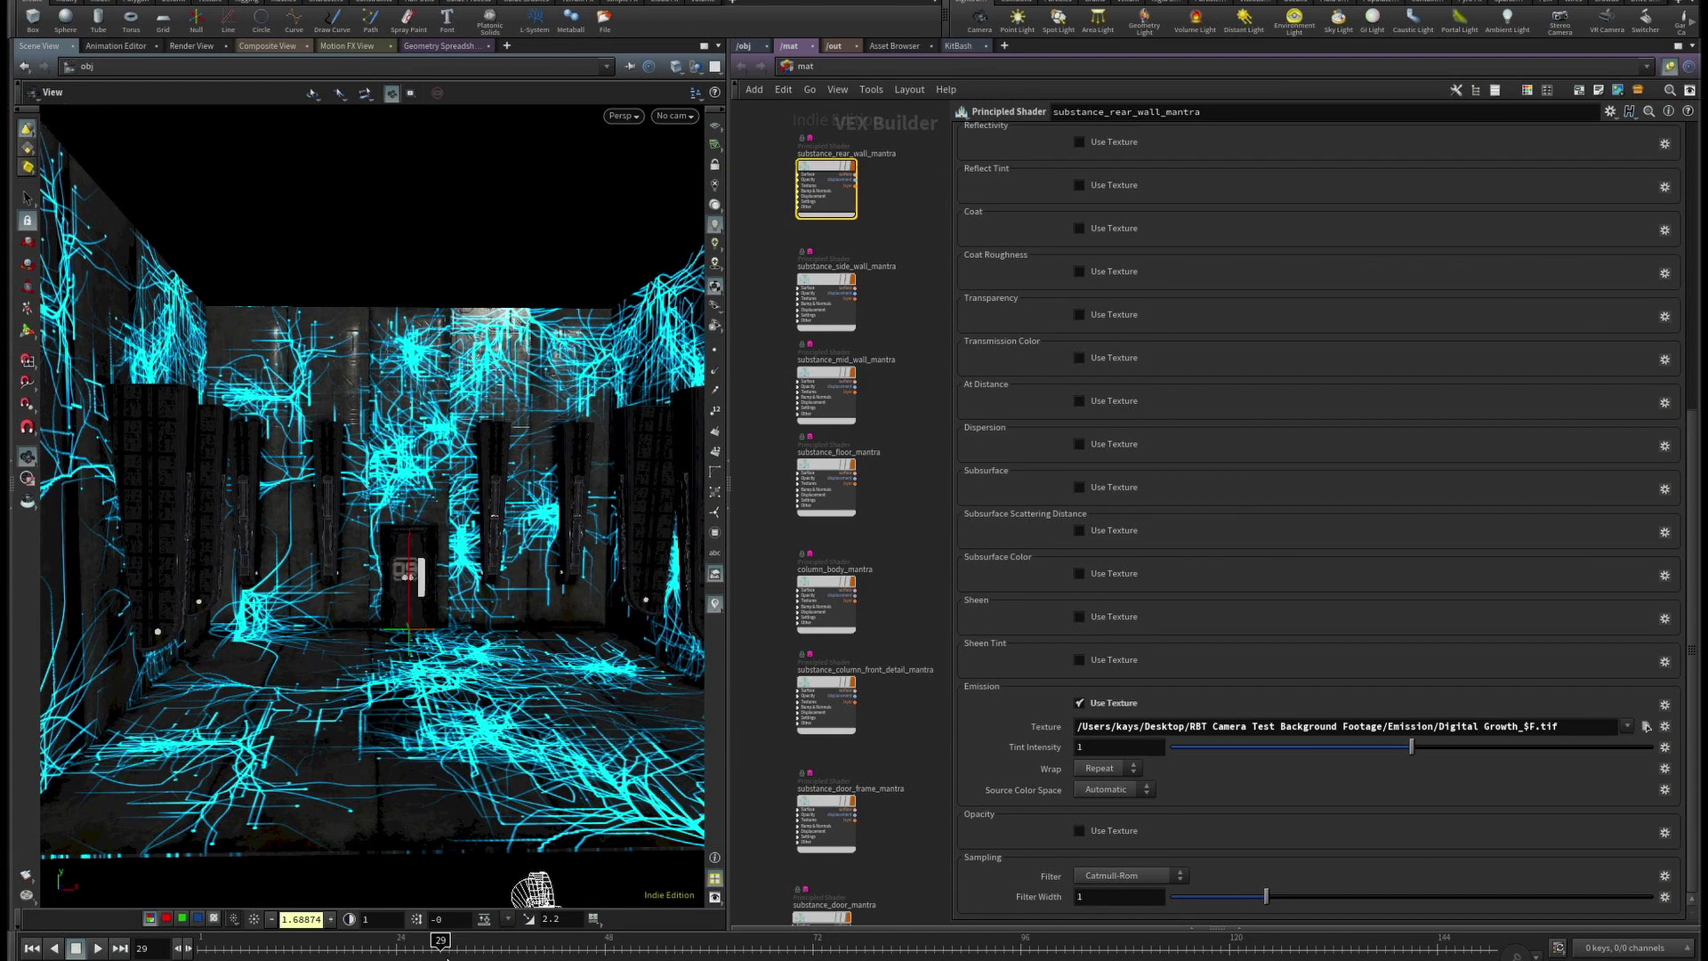
drag(441, 942, 492, 941)
drag(417, 750, 471, 854)
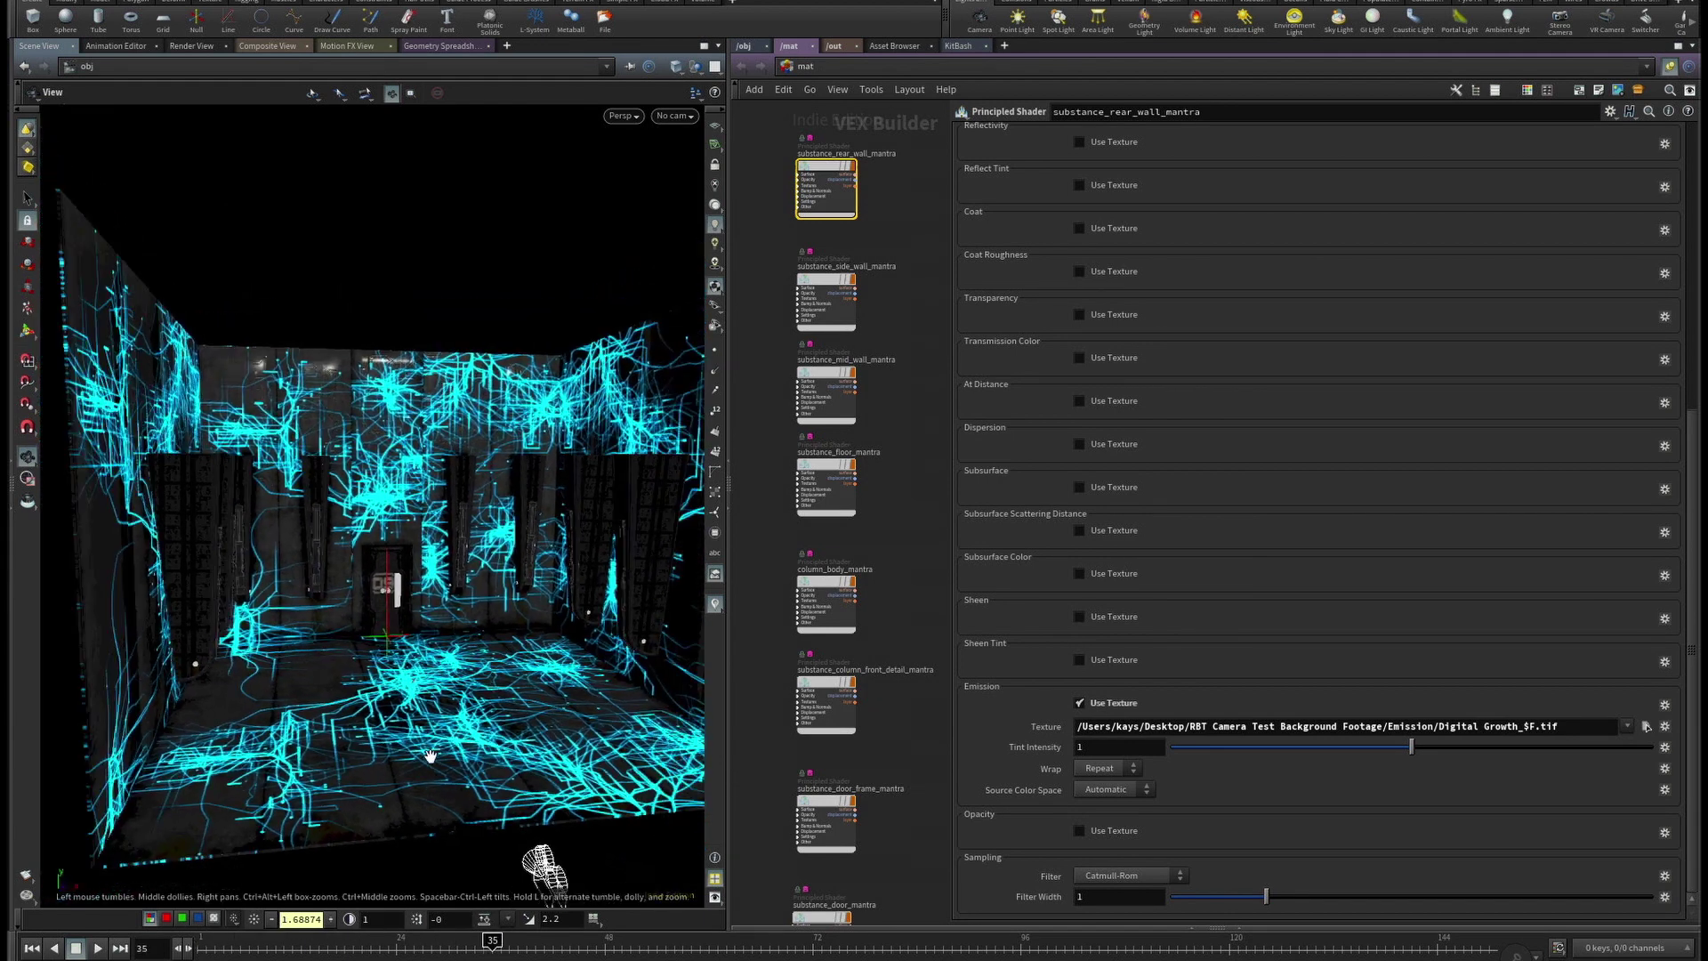
drag(488, 941, 540, 941)
click(97, 948)
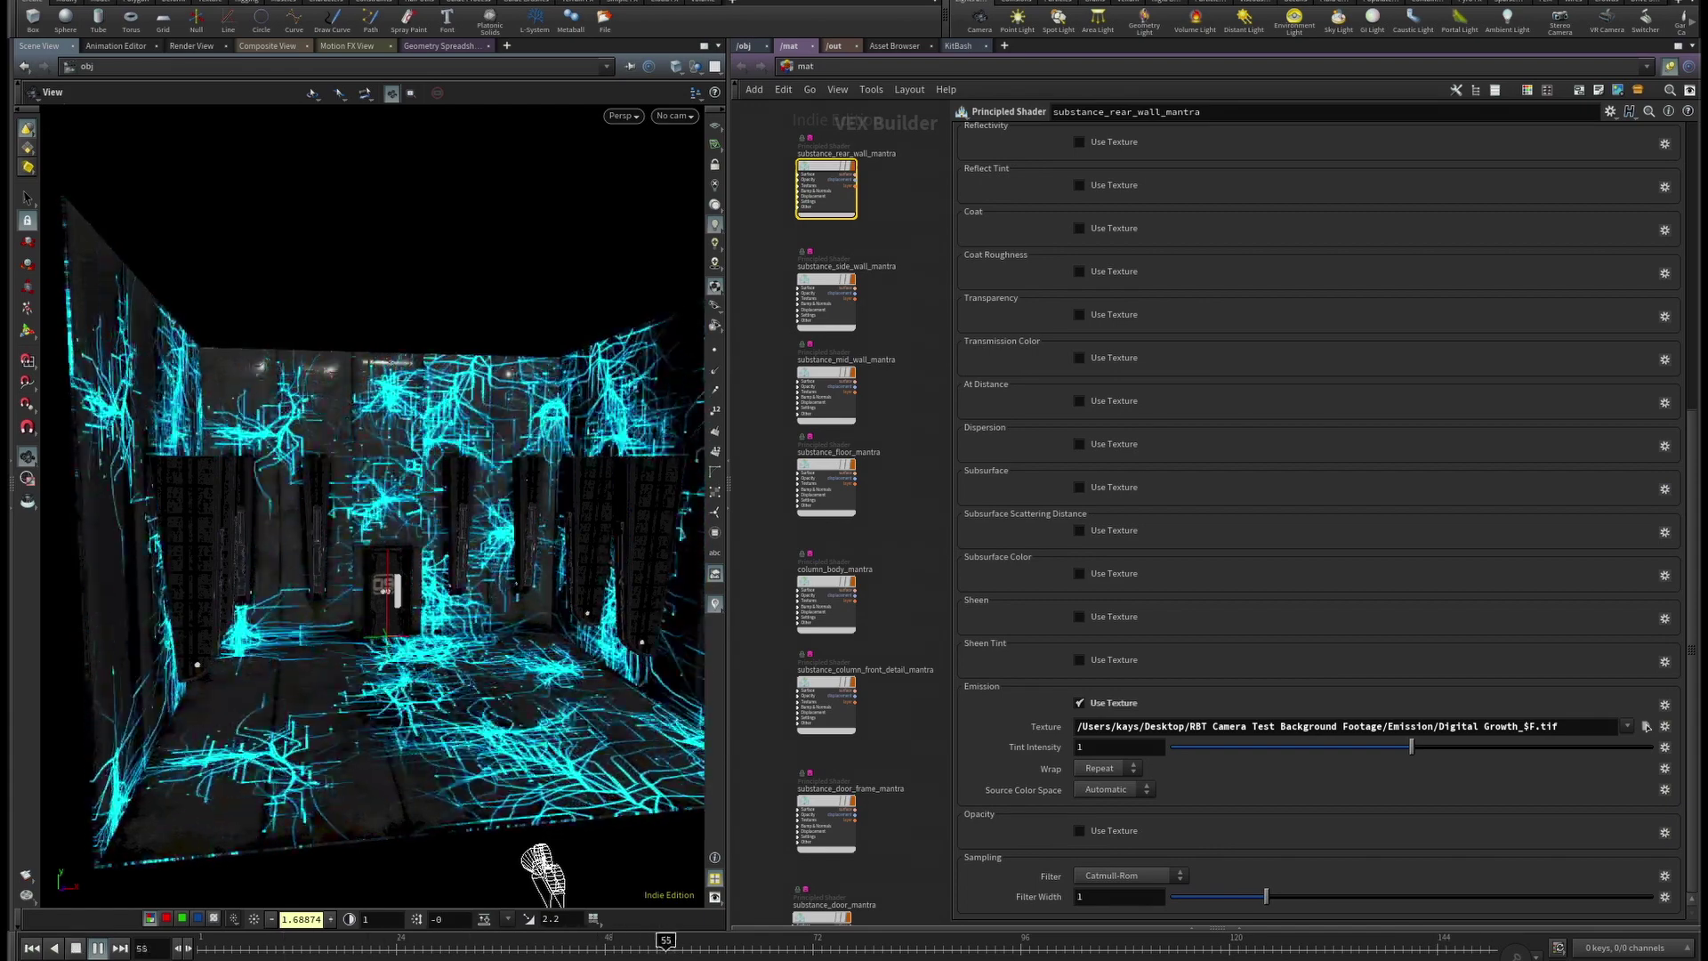
click(691, 940)
drag(734, 934, 815, 936)
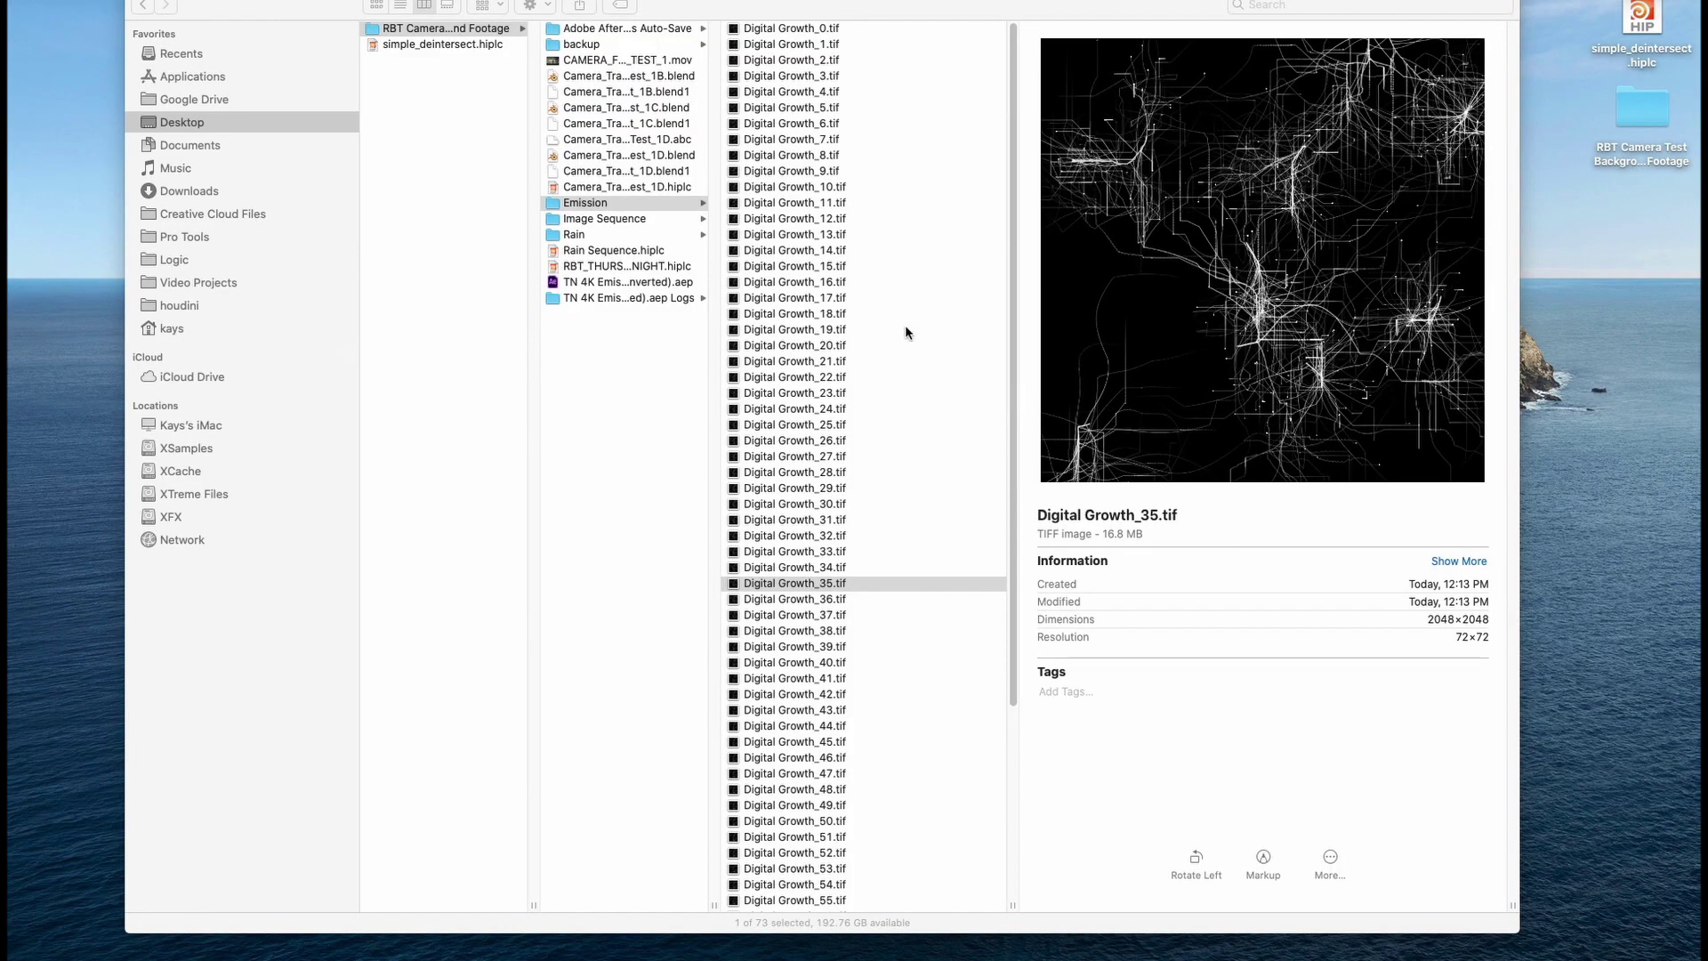
Scroll to the bottom of the Emission folder and select Digital Growth_72.tif as the last frame.
scroll(887, 371, down, 5)
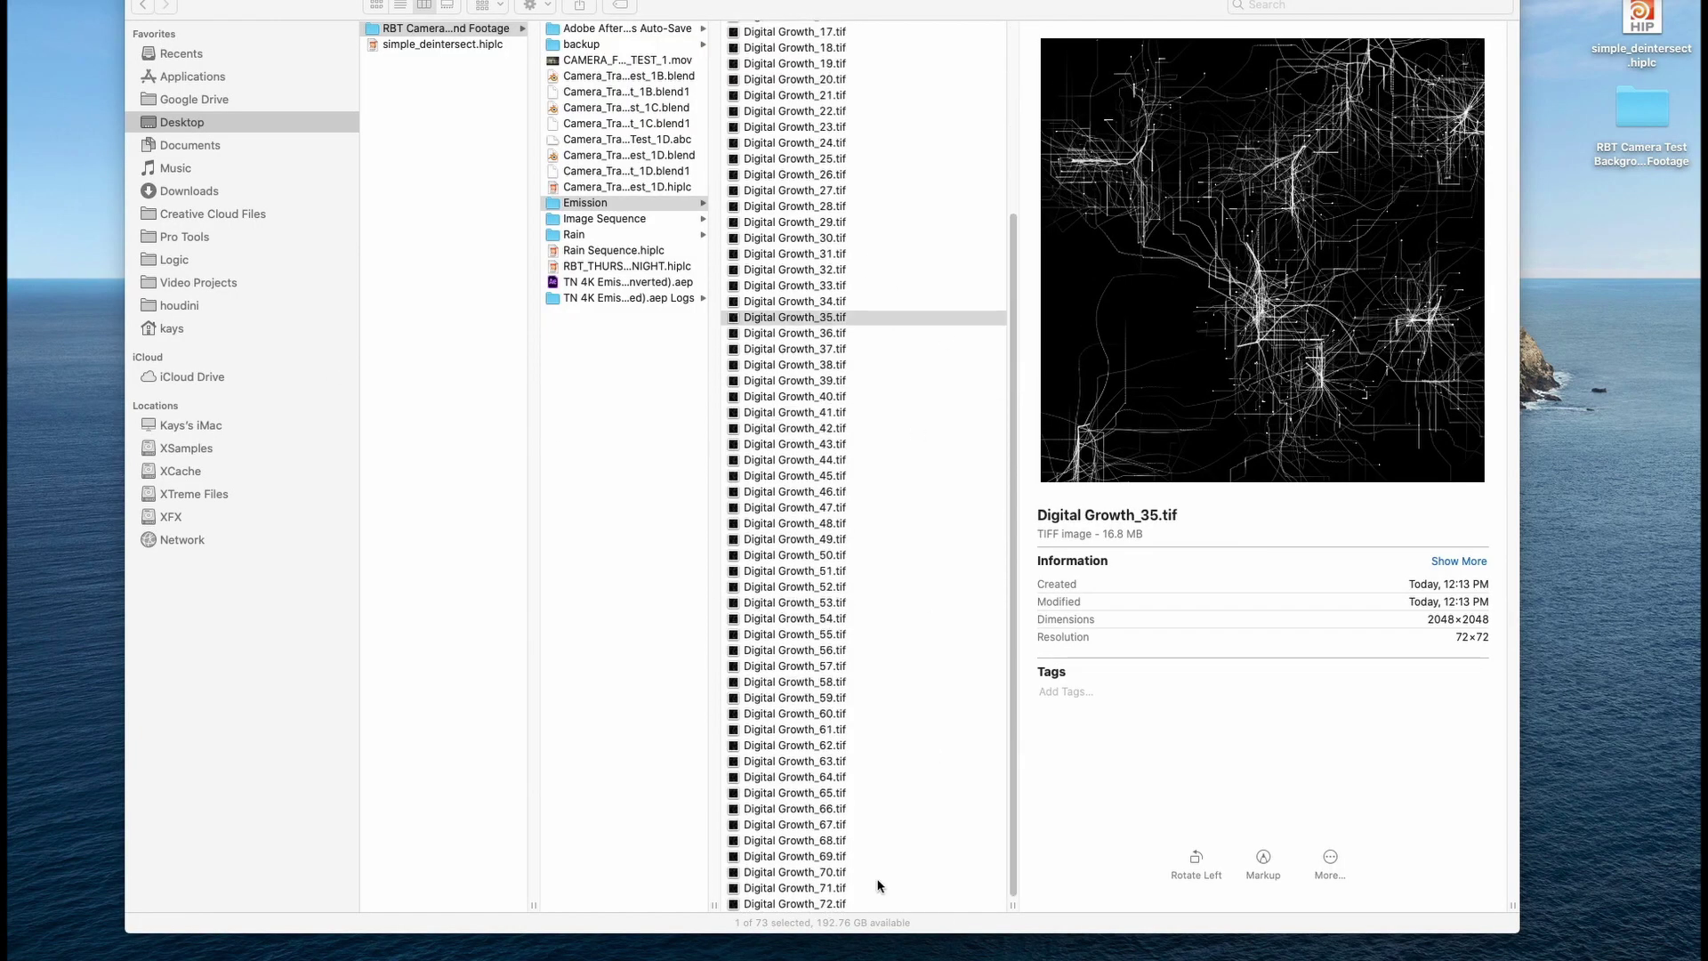
click(879, 915)
click(881, 904)
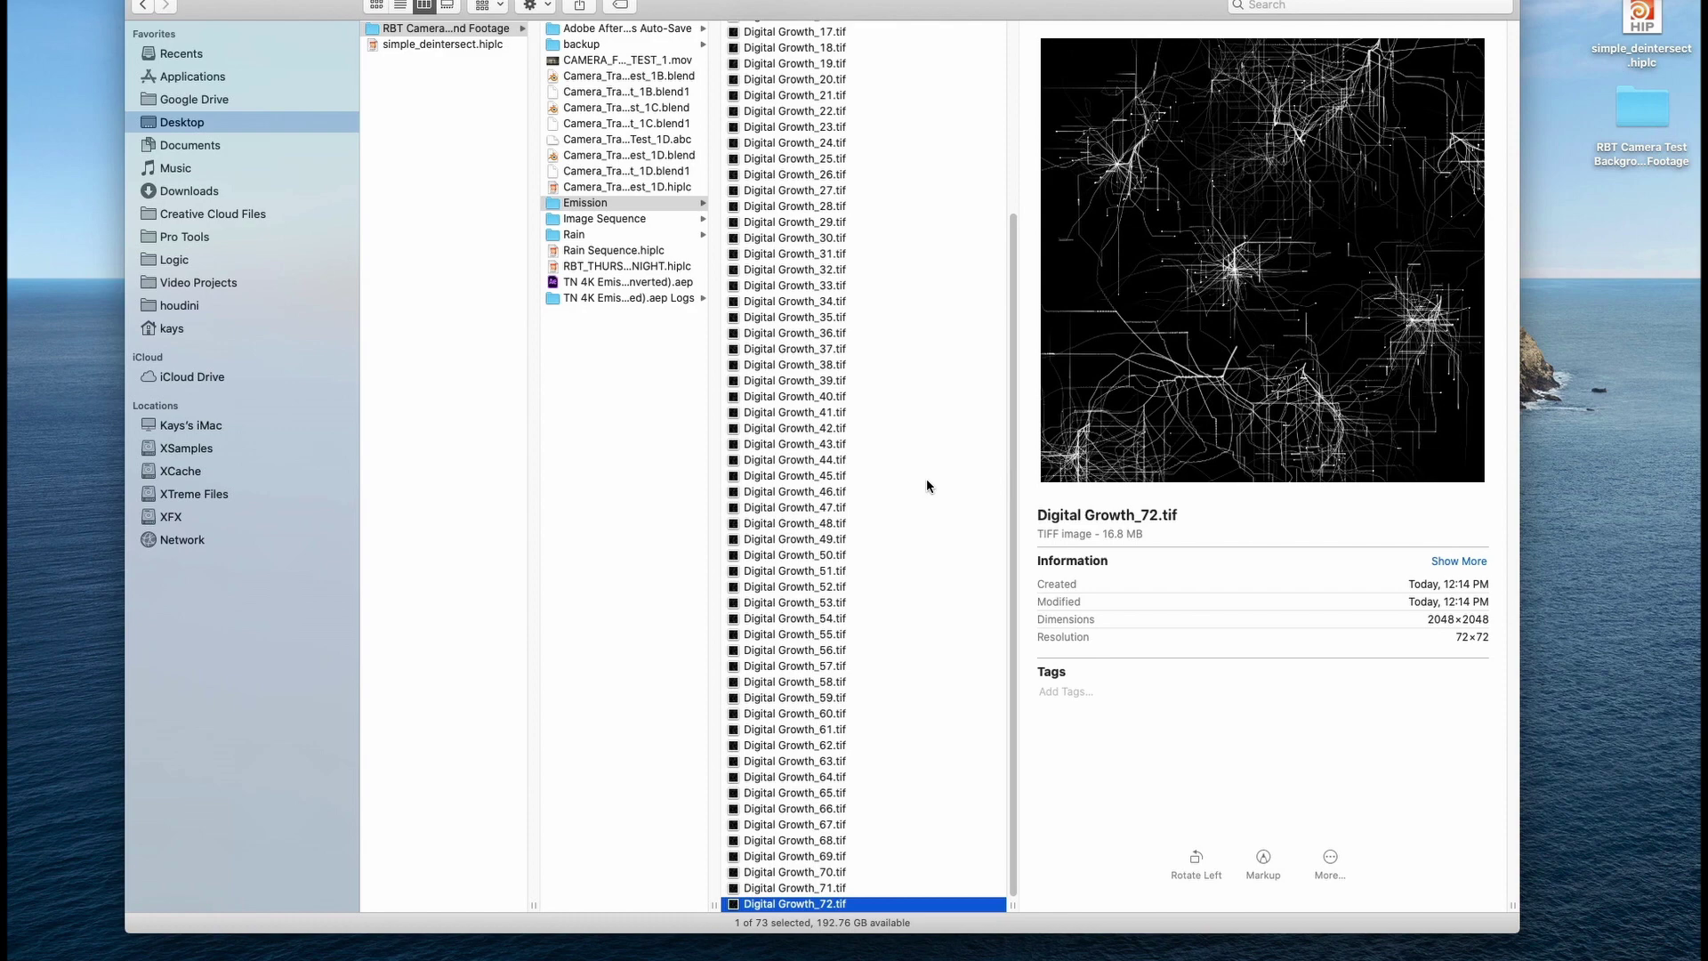
key(Up)
key(Up)
key(Up)
key(Up)
key(Up)
key(Up)
key(Up)
key(Up)
key(Up)
key(Up)
key(Up)
key(Up)
key(Up)
key(Up)
key(Up)
key(Up)
key(Up)
key(Up)
key(Up)
key(Up)
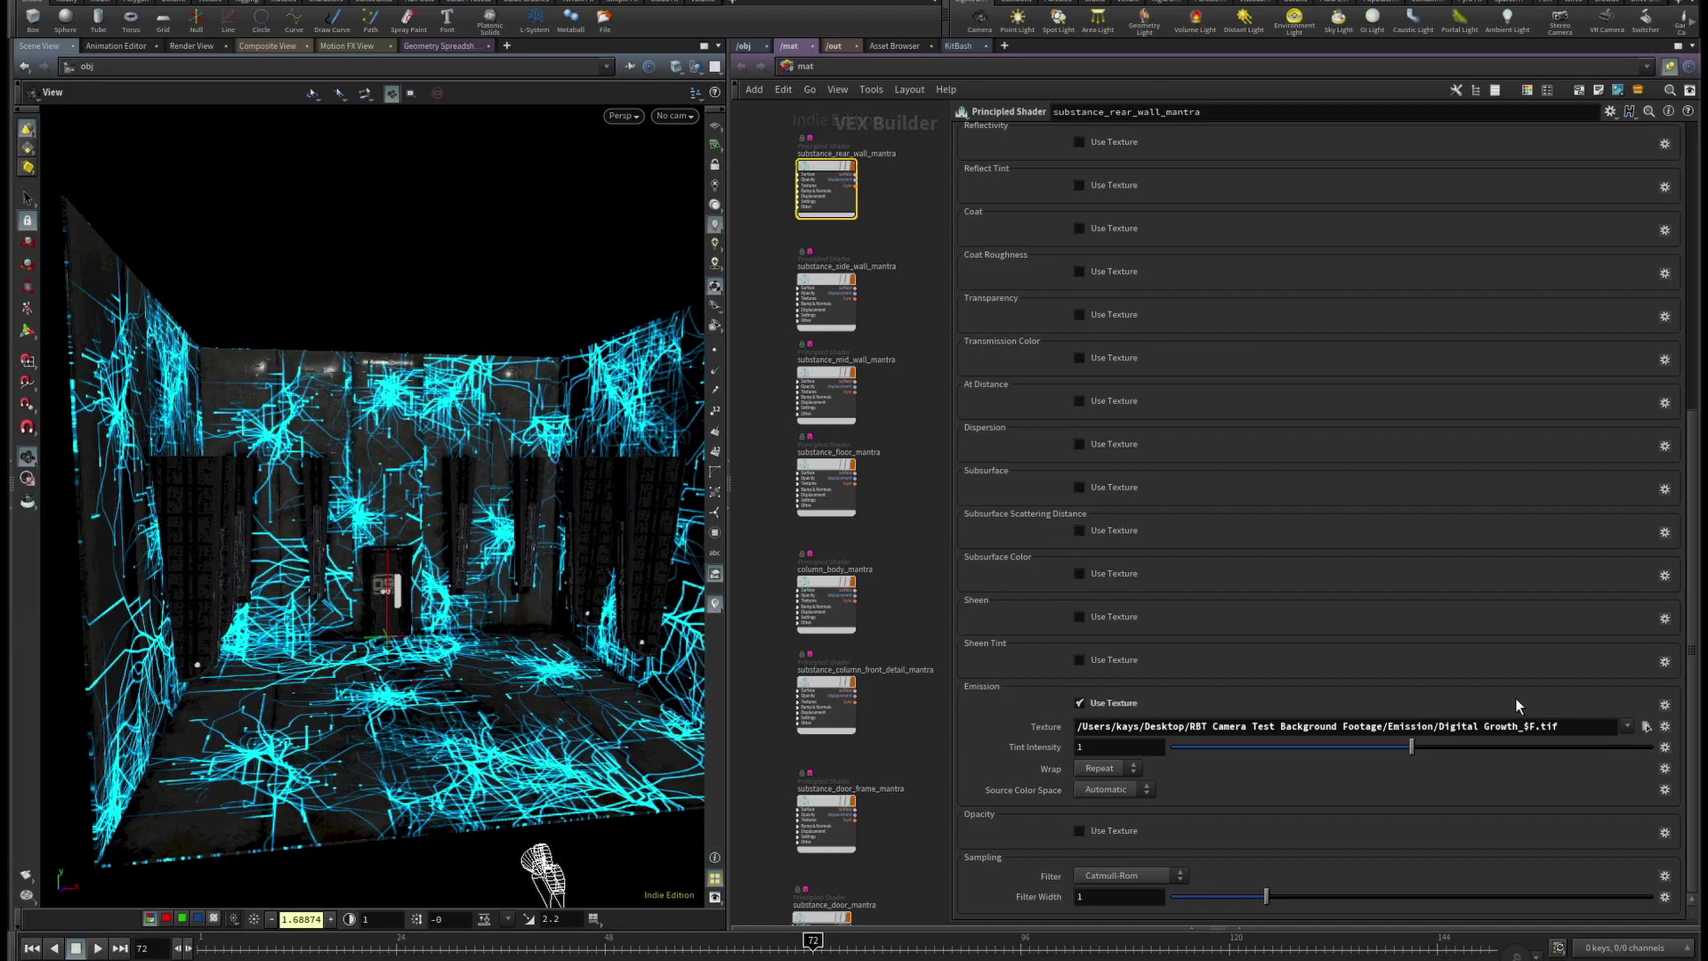
Edit the emission texture path to Digital Growth_`($F%72)`.tif so the frames loop.
click(1524, 726)
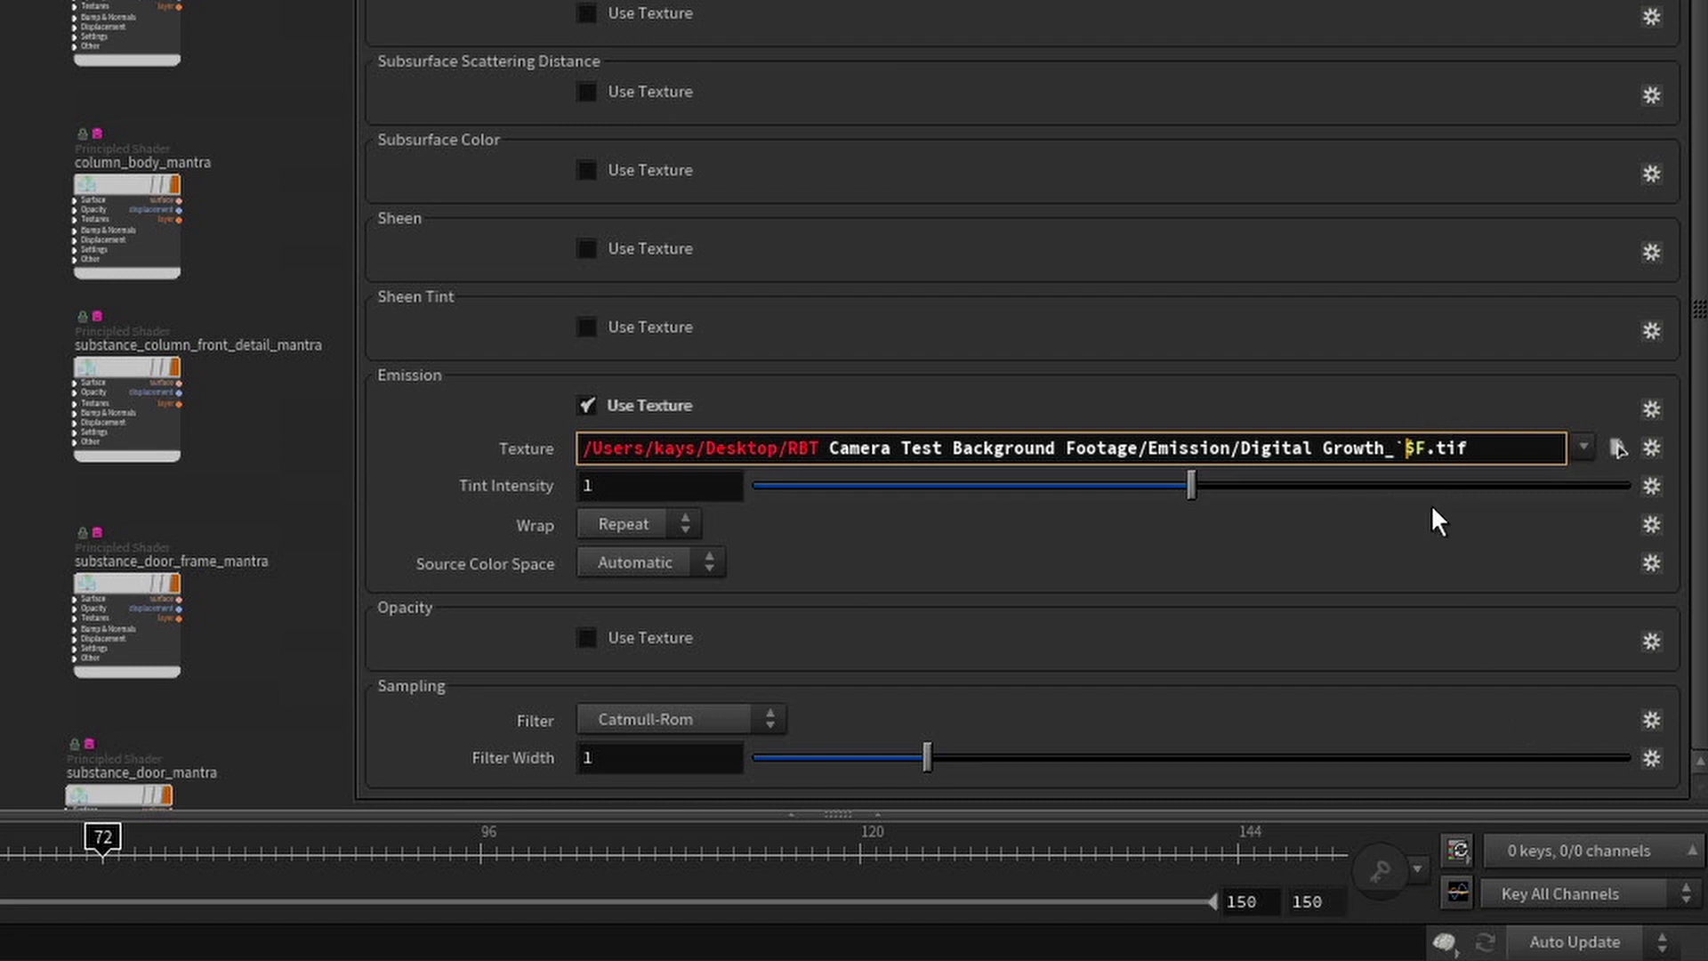
text(($F%72)`)
key(Return)
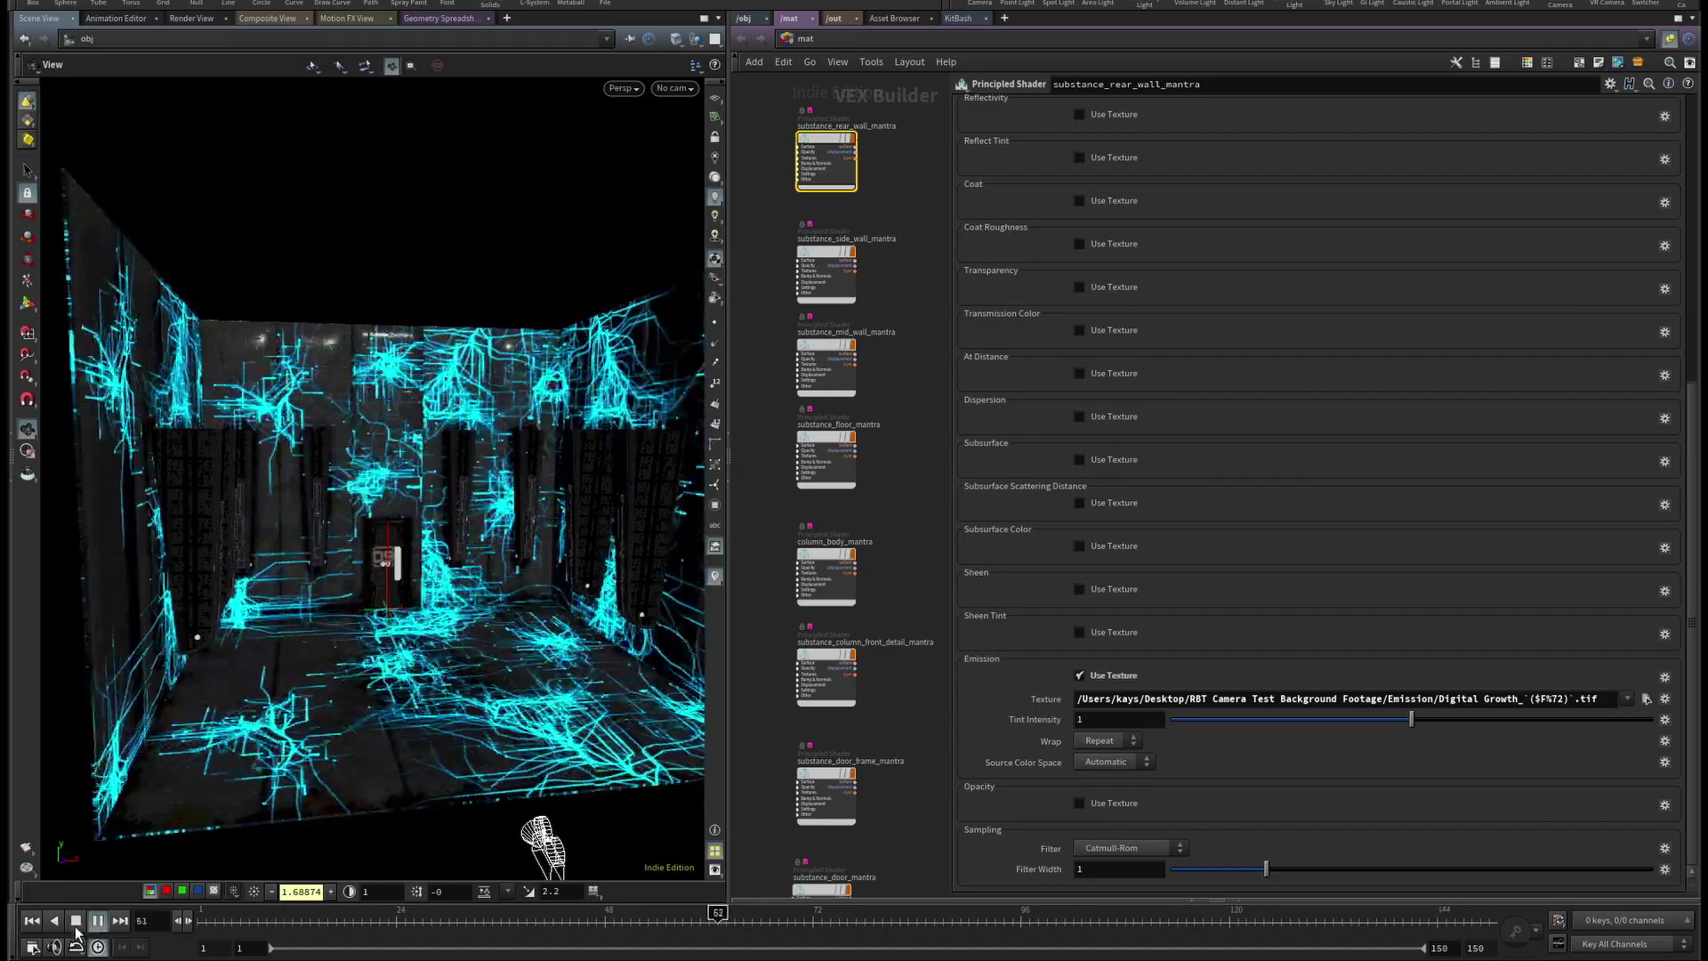
Set the global animation End frame to 250, play to check the loop, then orbit the grid scene.
click(76, 922)
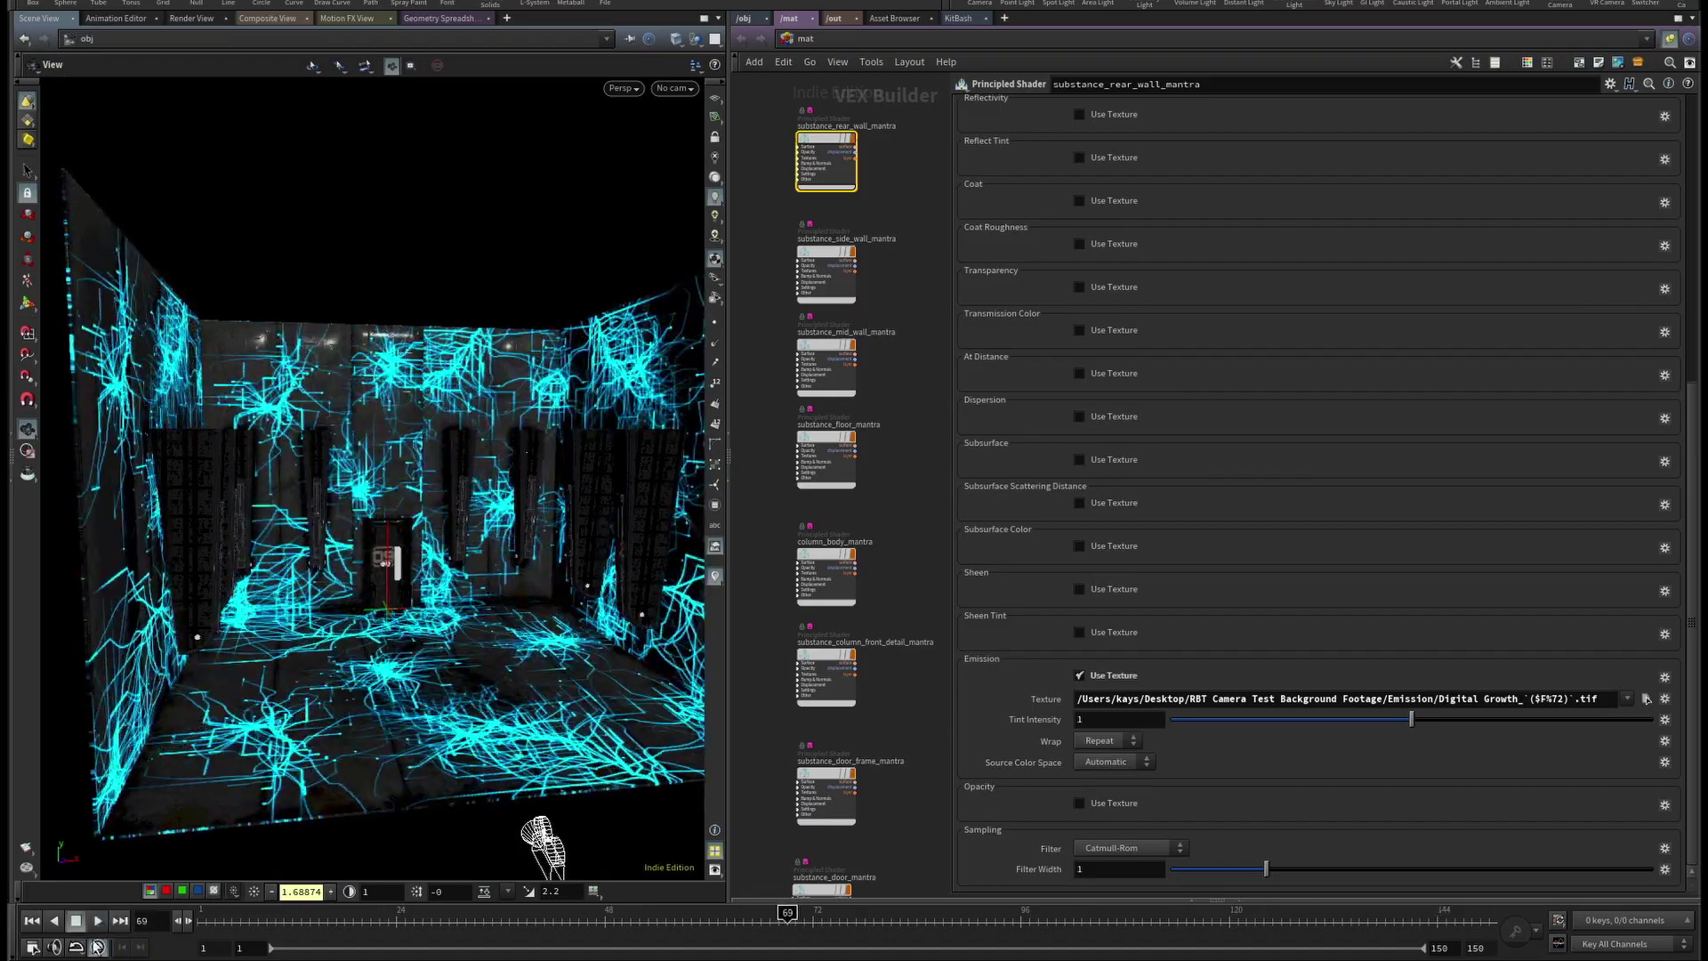
click(33, 947)
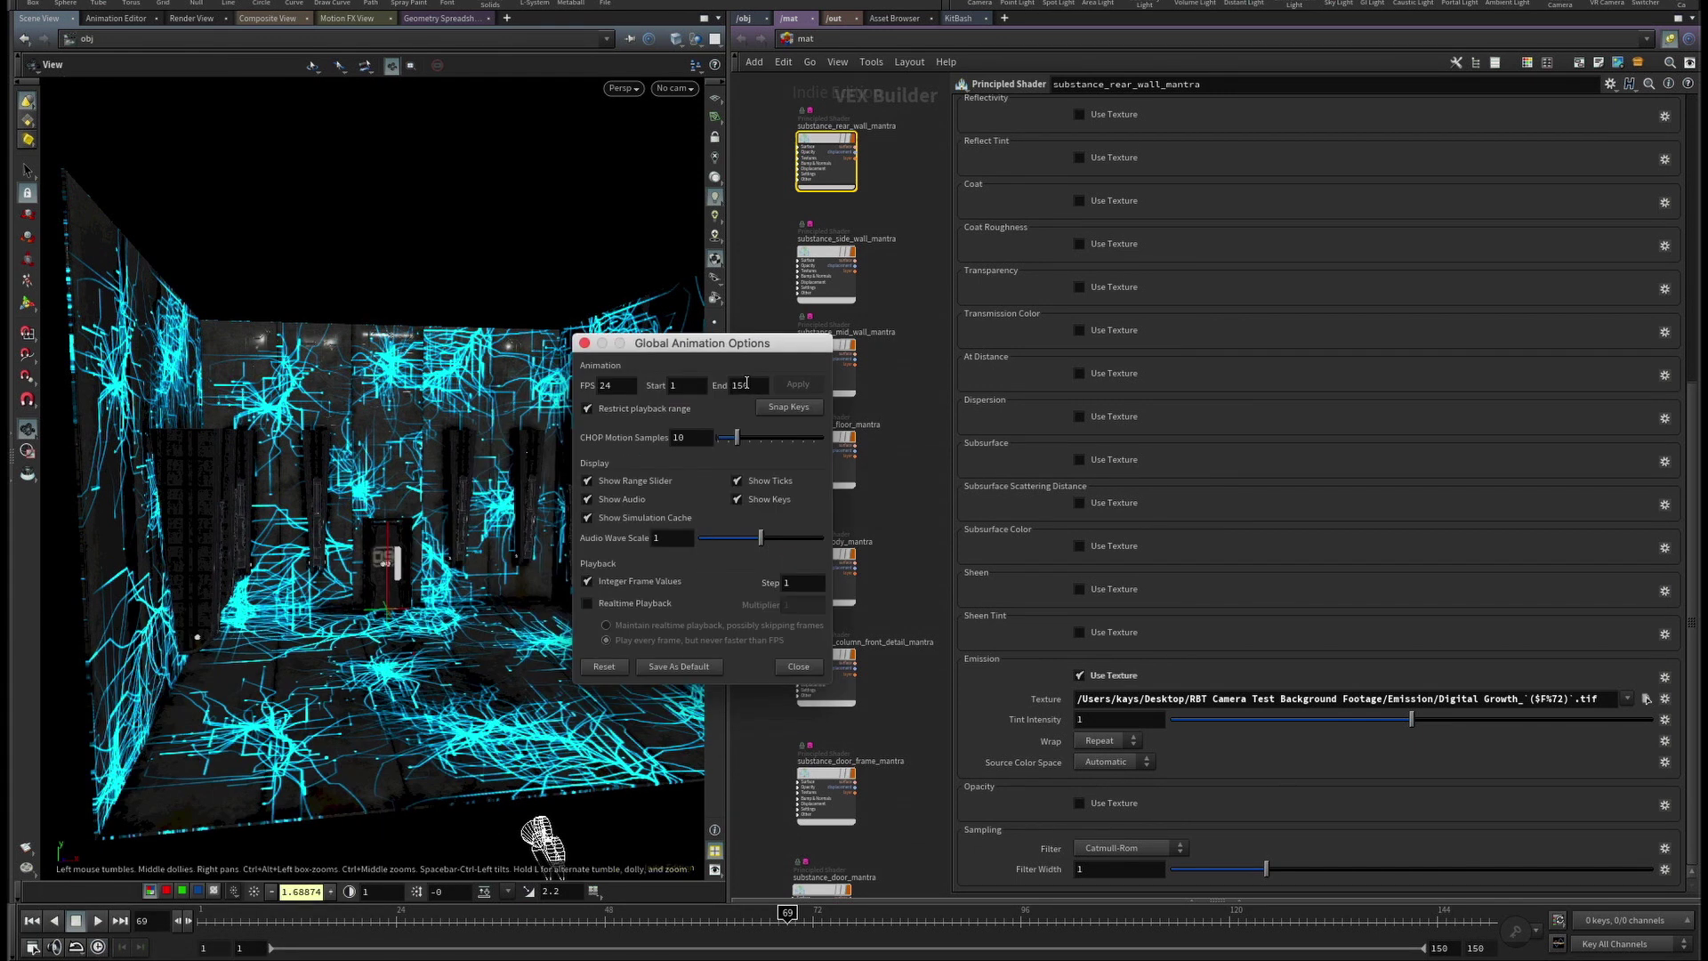
drag(746, 383, 717, 397)
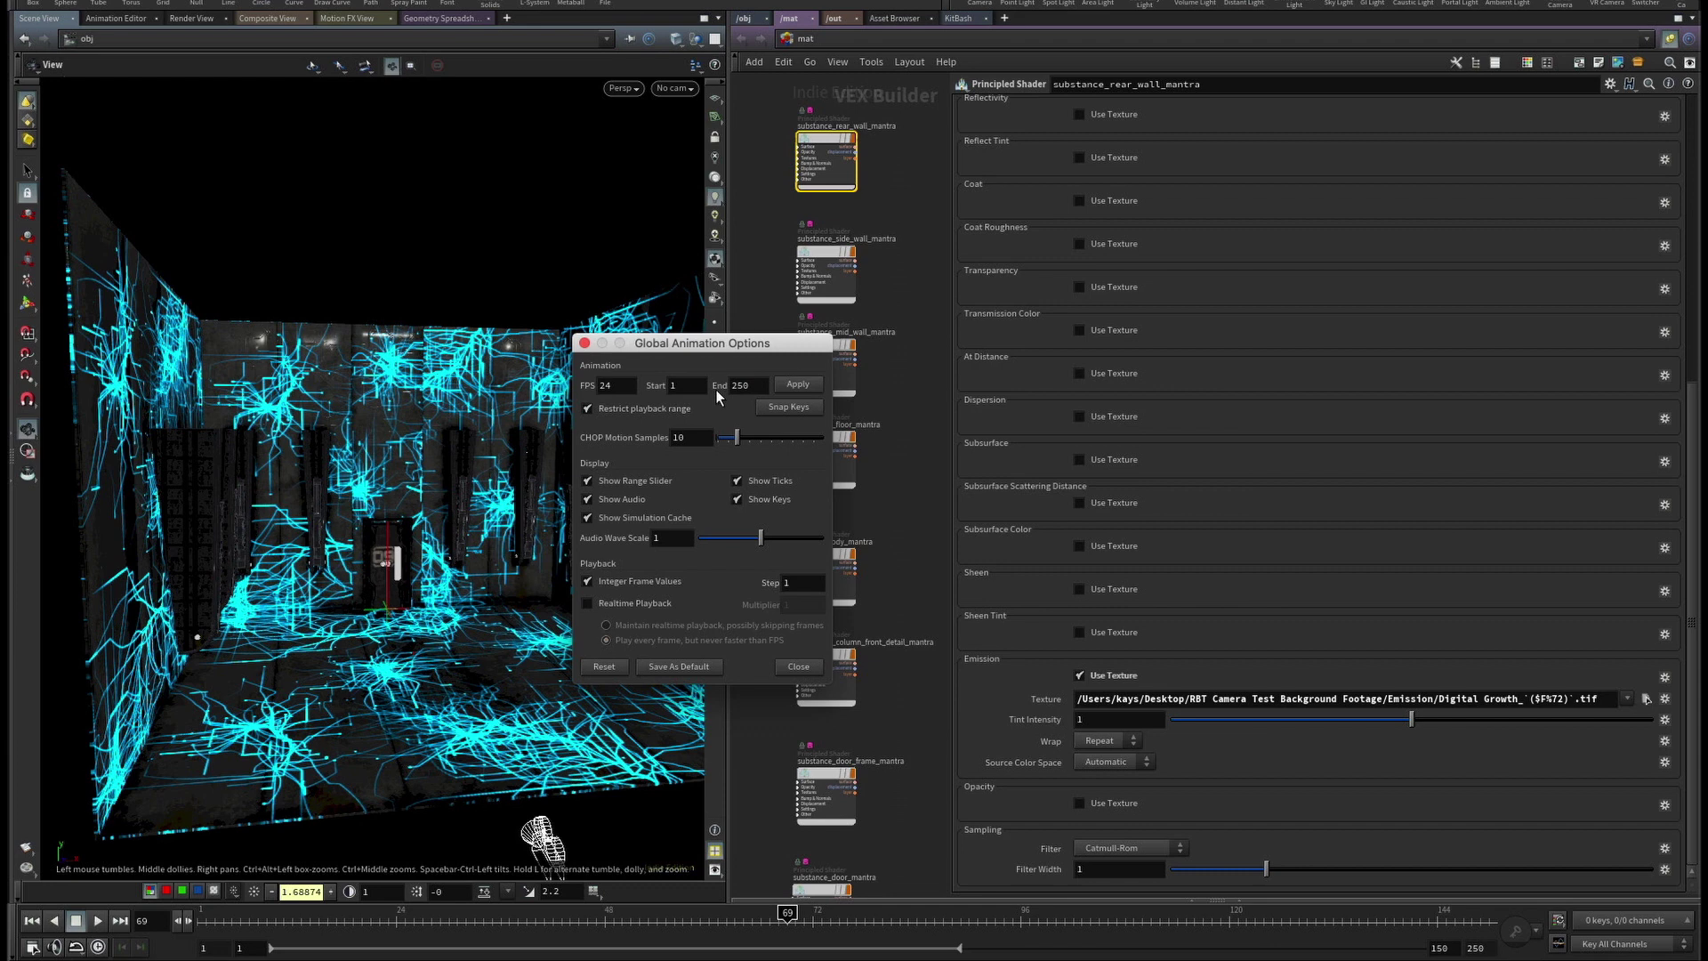
click(785, 389)
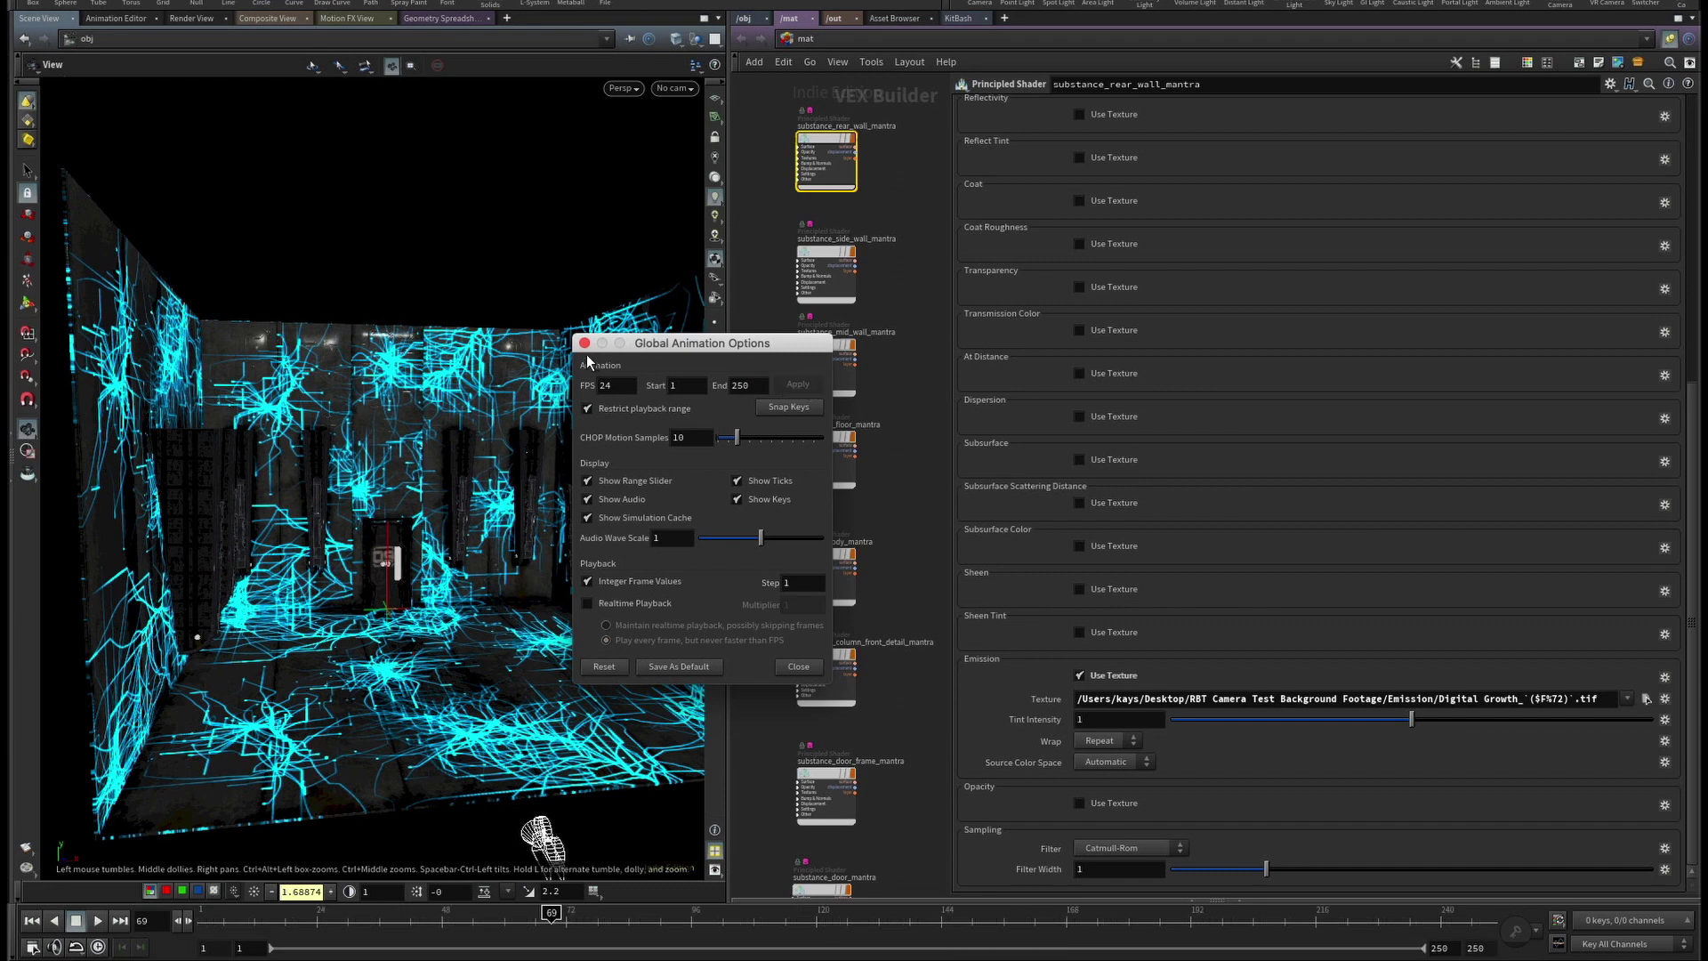
click(584, 343)
click(98, 922)
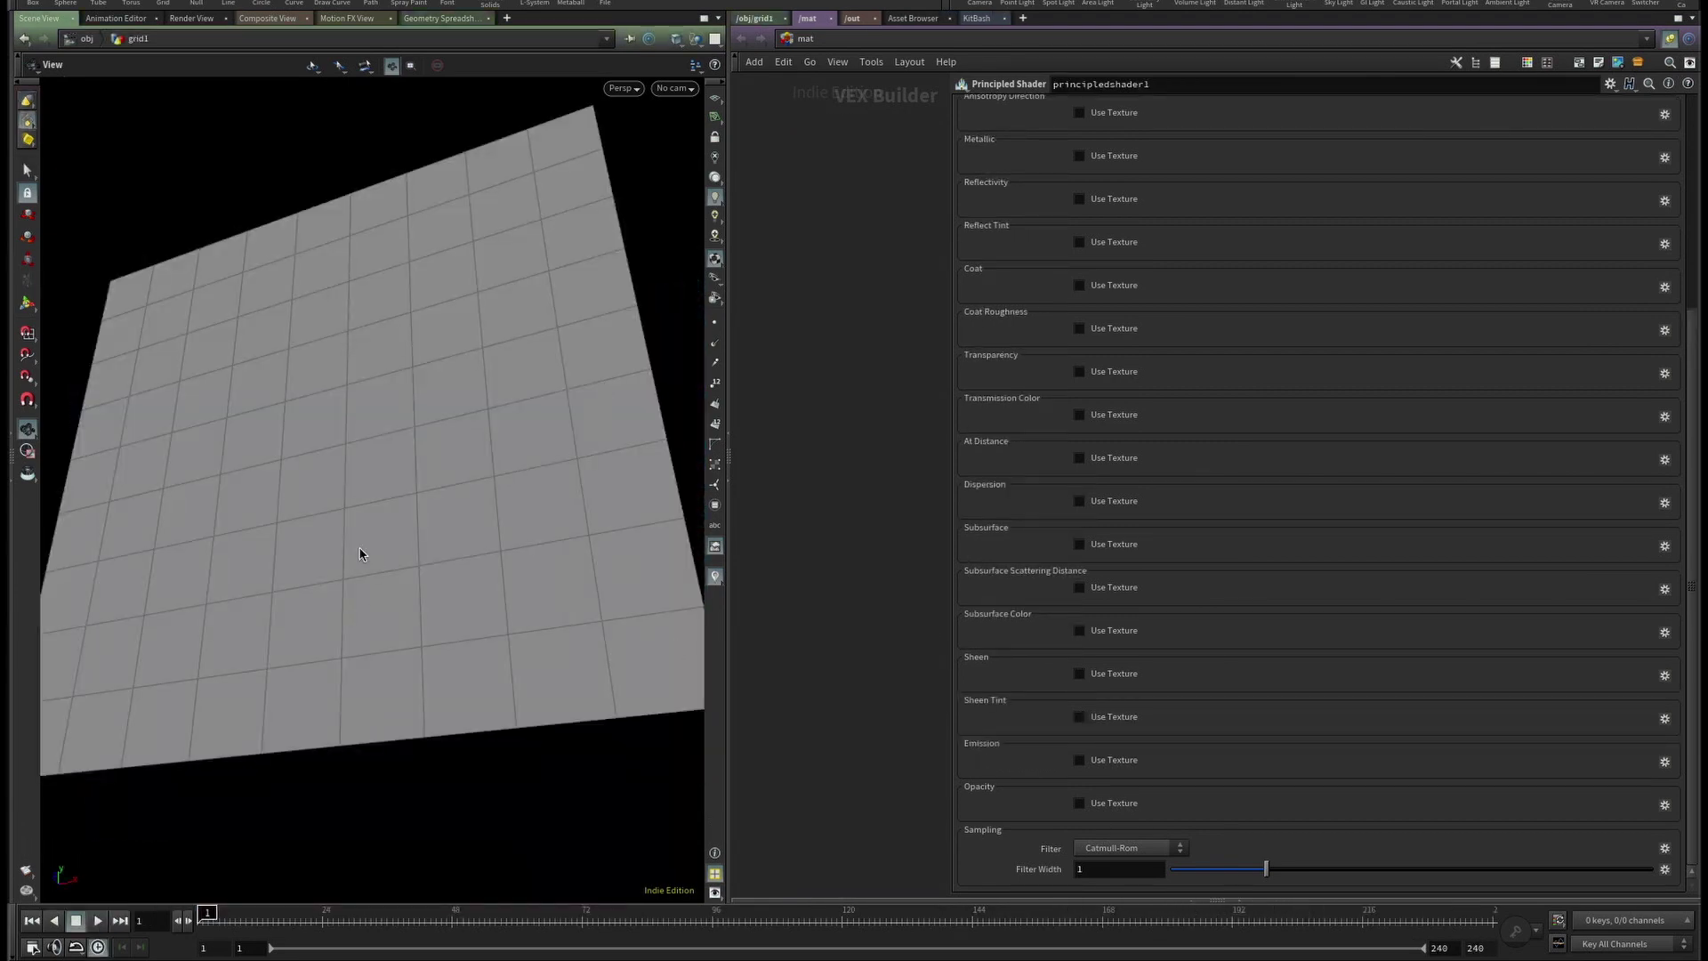
drag(359, 554, 388, 410)
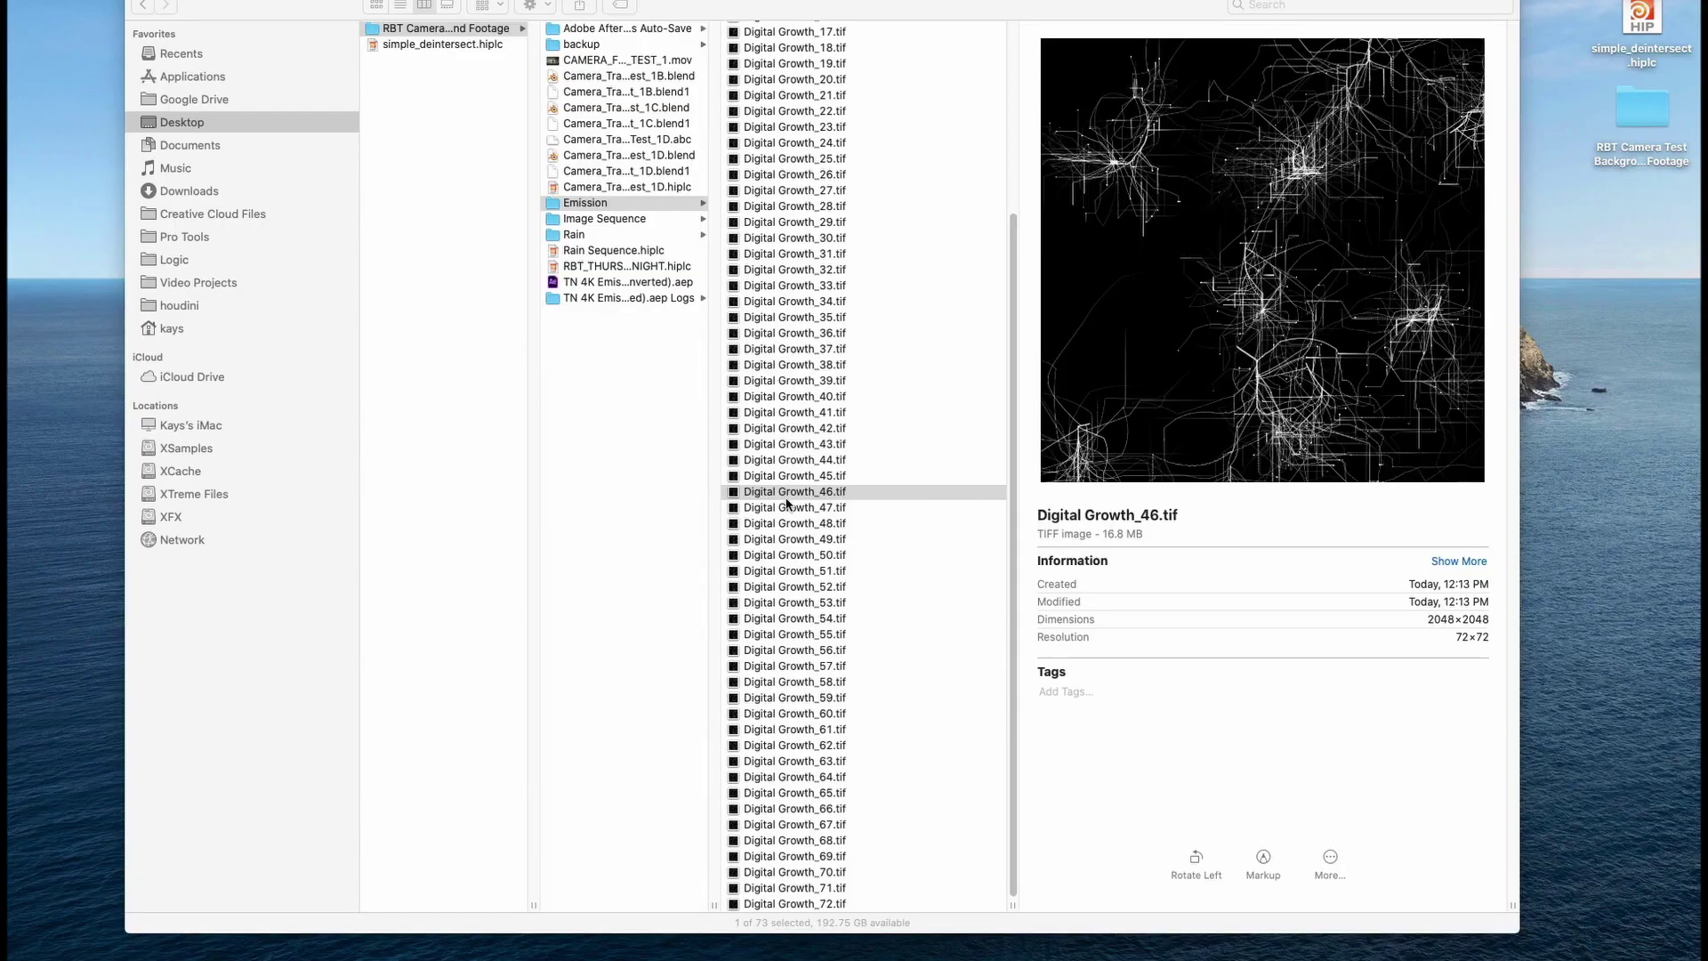
Quick Look through the Rain folder's RAIN_00000 to RAIN_00048 frames, stepping forward and back.
click(579, 234)
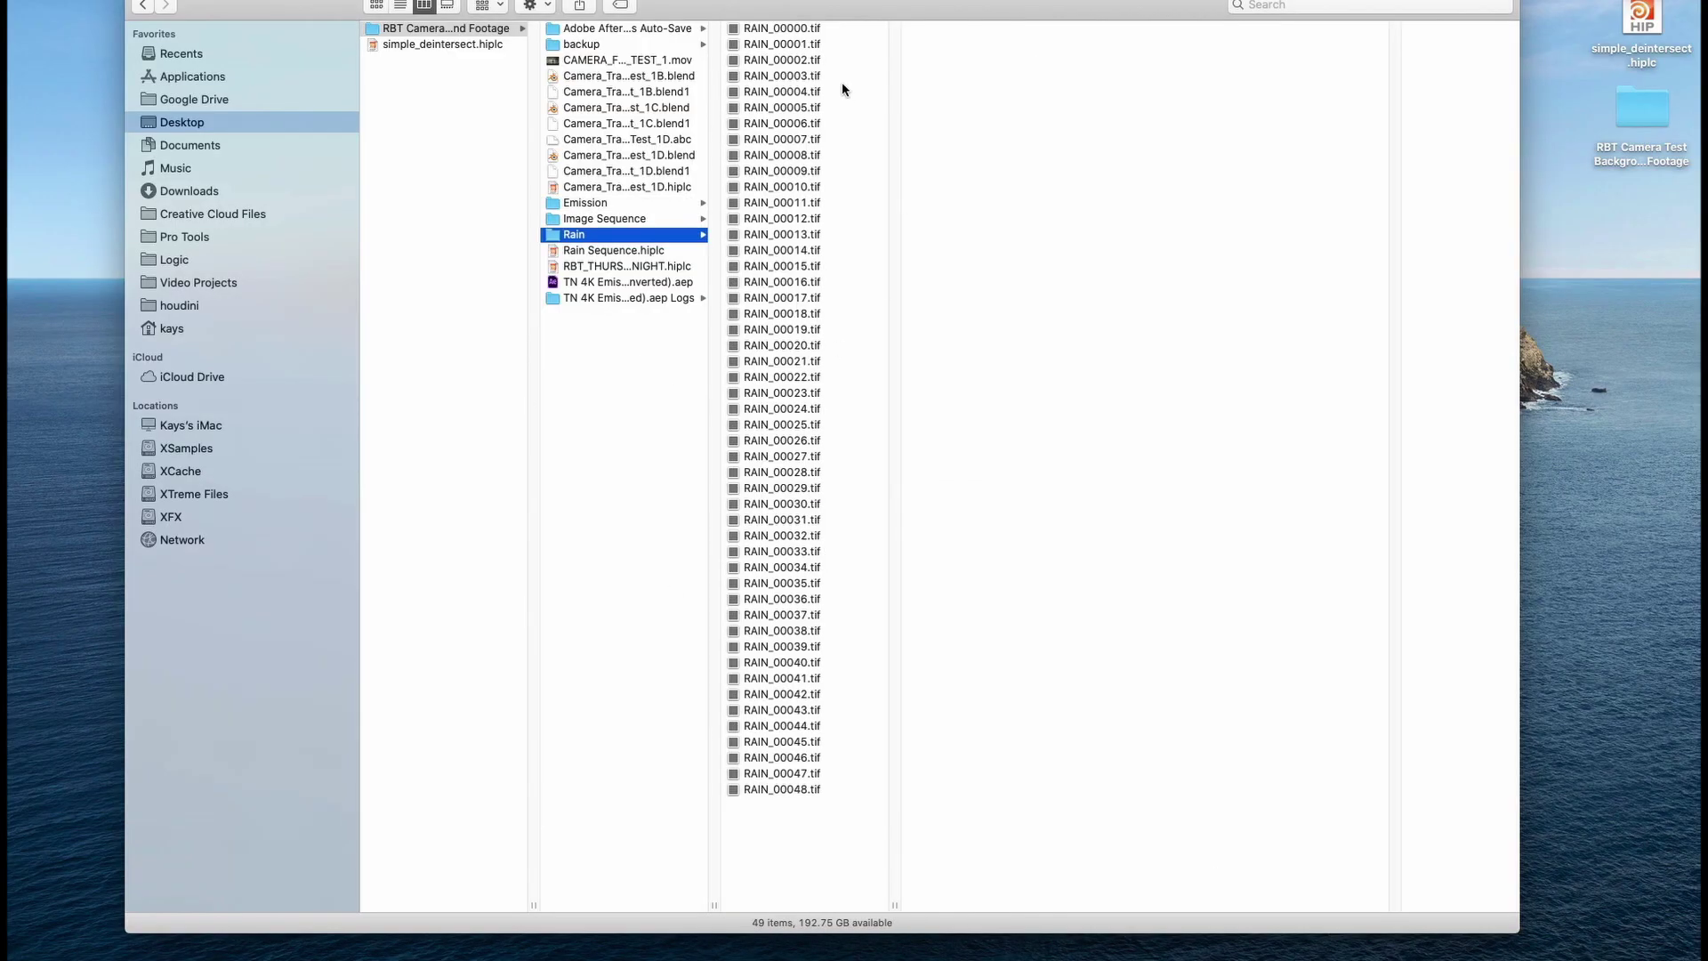
click(819, 33)
key(space)
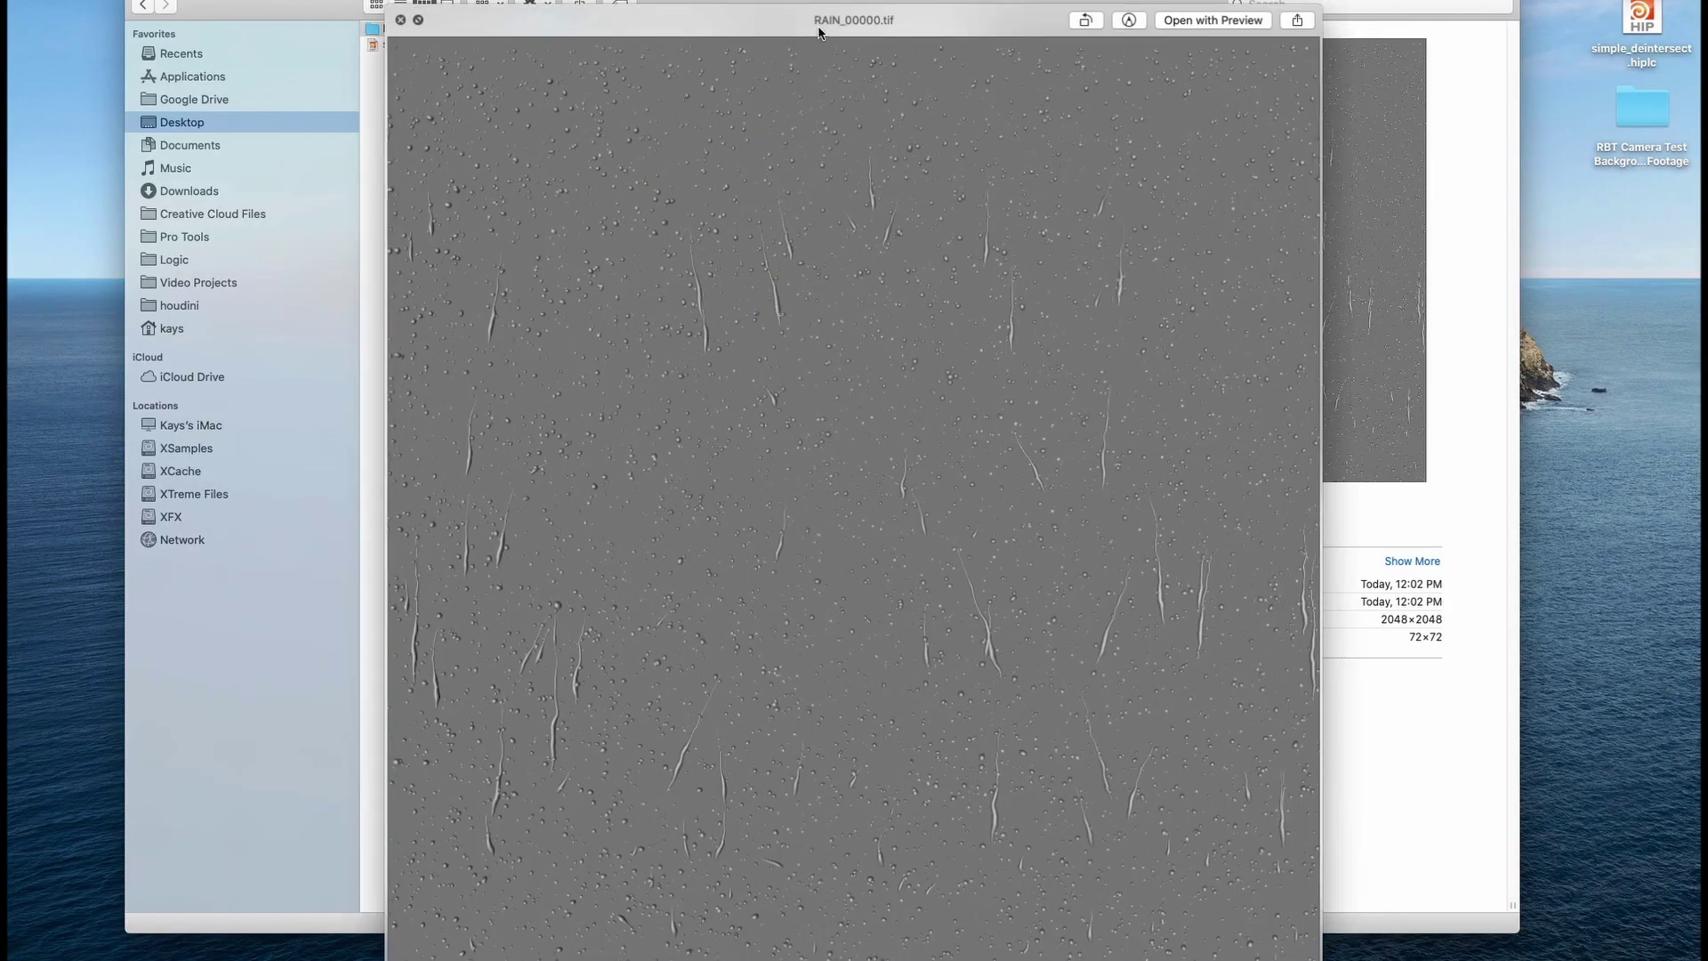
key(Down)
key(Down)
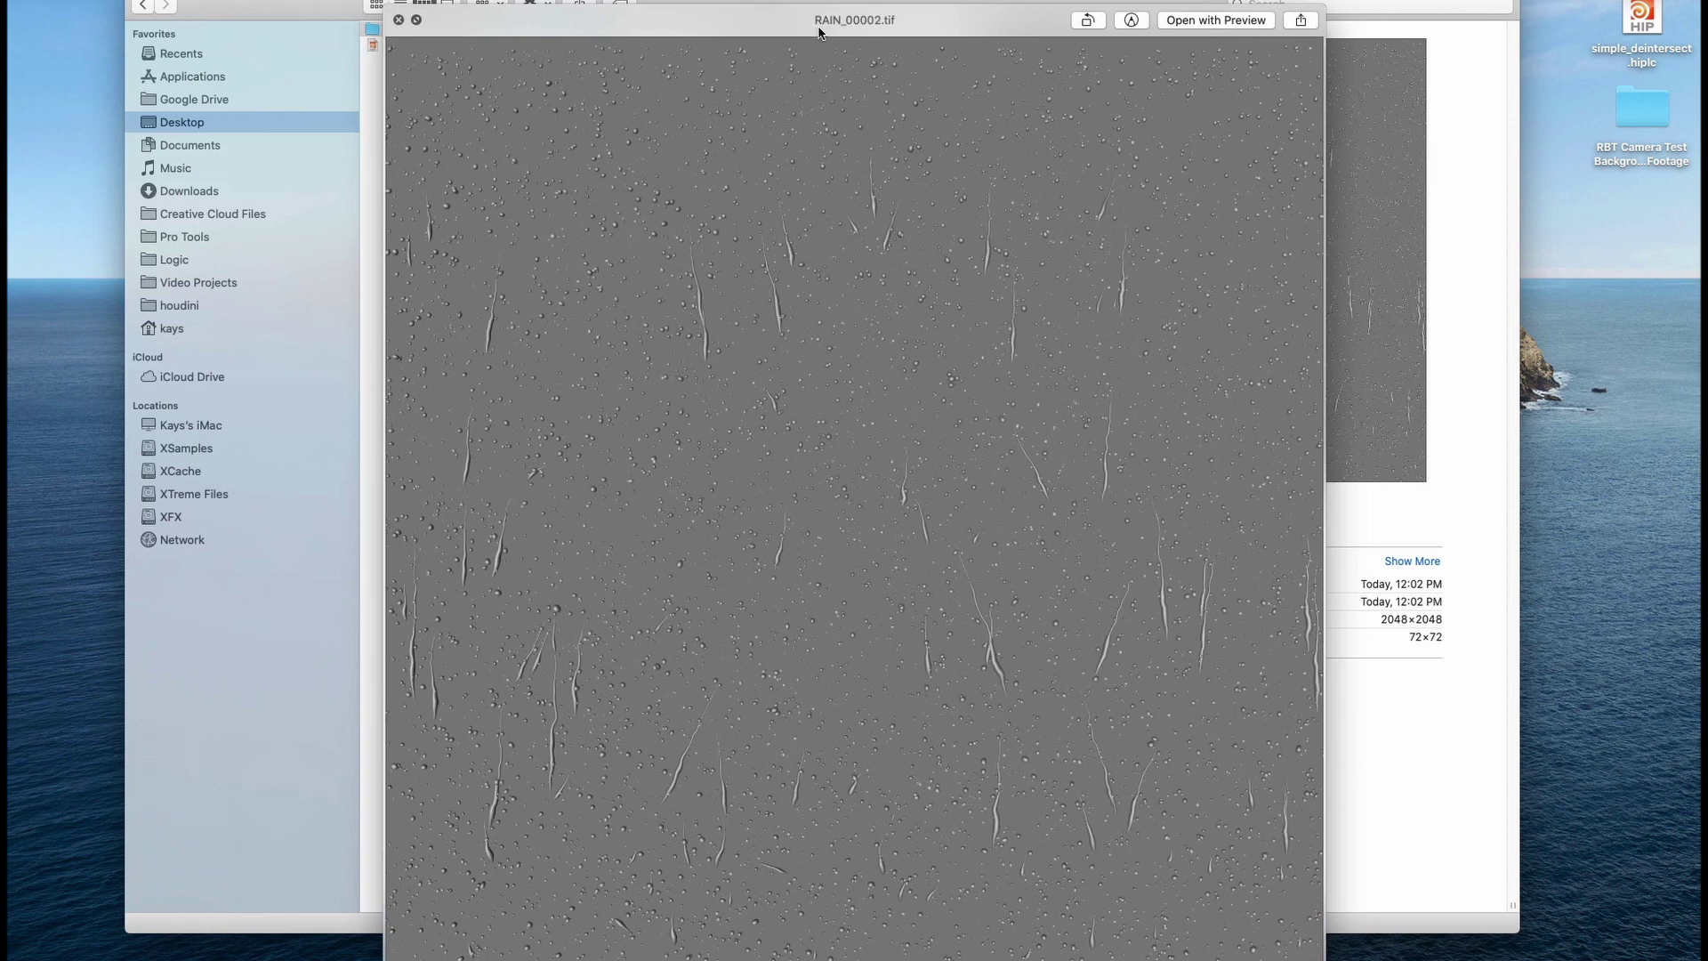
key(Down)
key(Down)
key(Down)
key(Down)
key(Down)
key(Down)
key(Down)
key(Down)
key(Down)
key(Down)
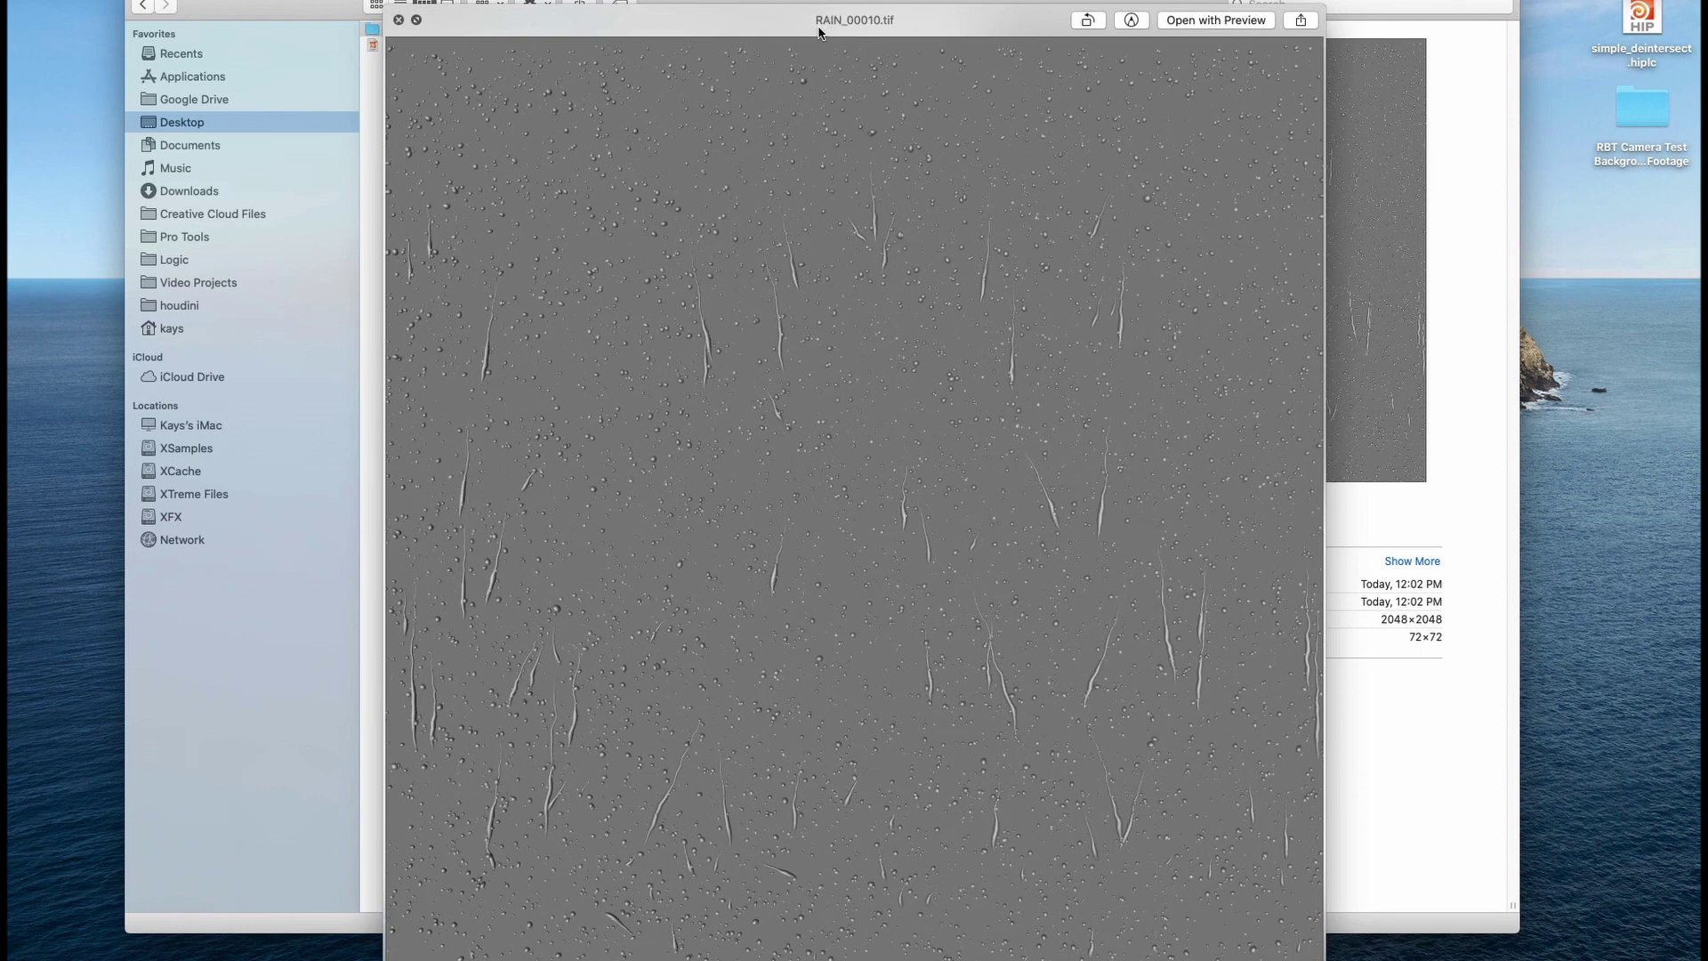
key(Down)
key(Down)
key(Down)
key(Down)
key(Down)
key(Down)
key(Down)
key(Down)
key(Down)
key(Down)
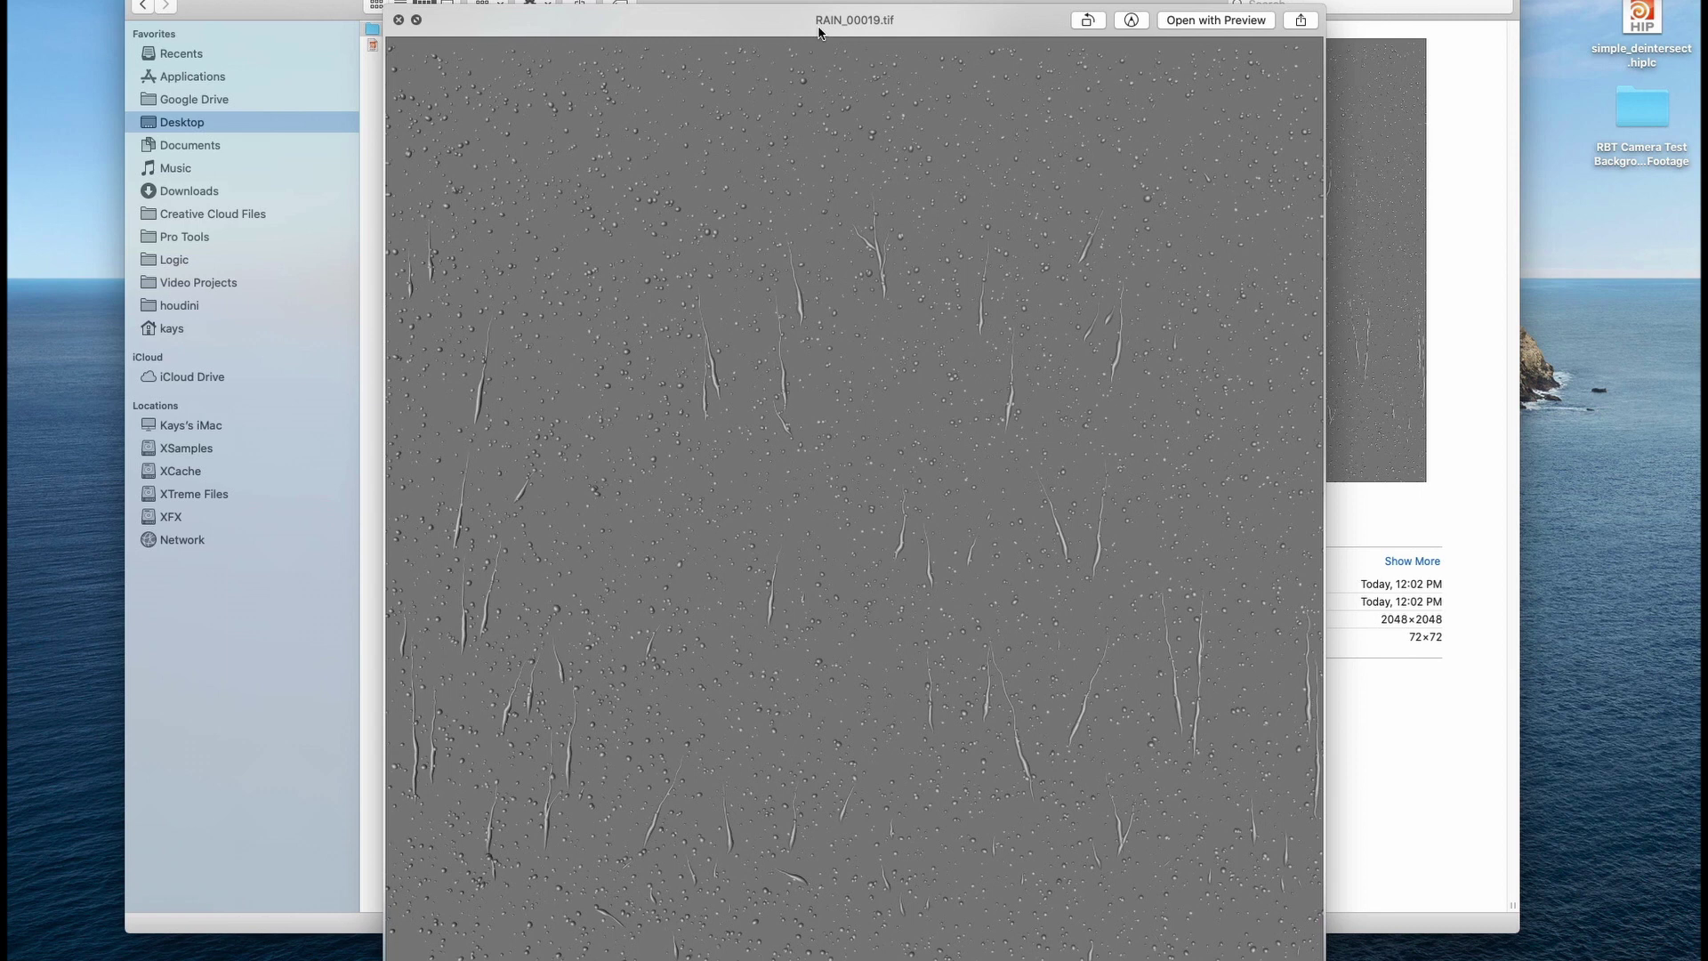
key(Down)
key(Down)
key(Down)
key(Down)
key(Down)
key(Down)
key(Down)
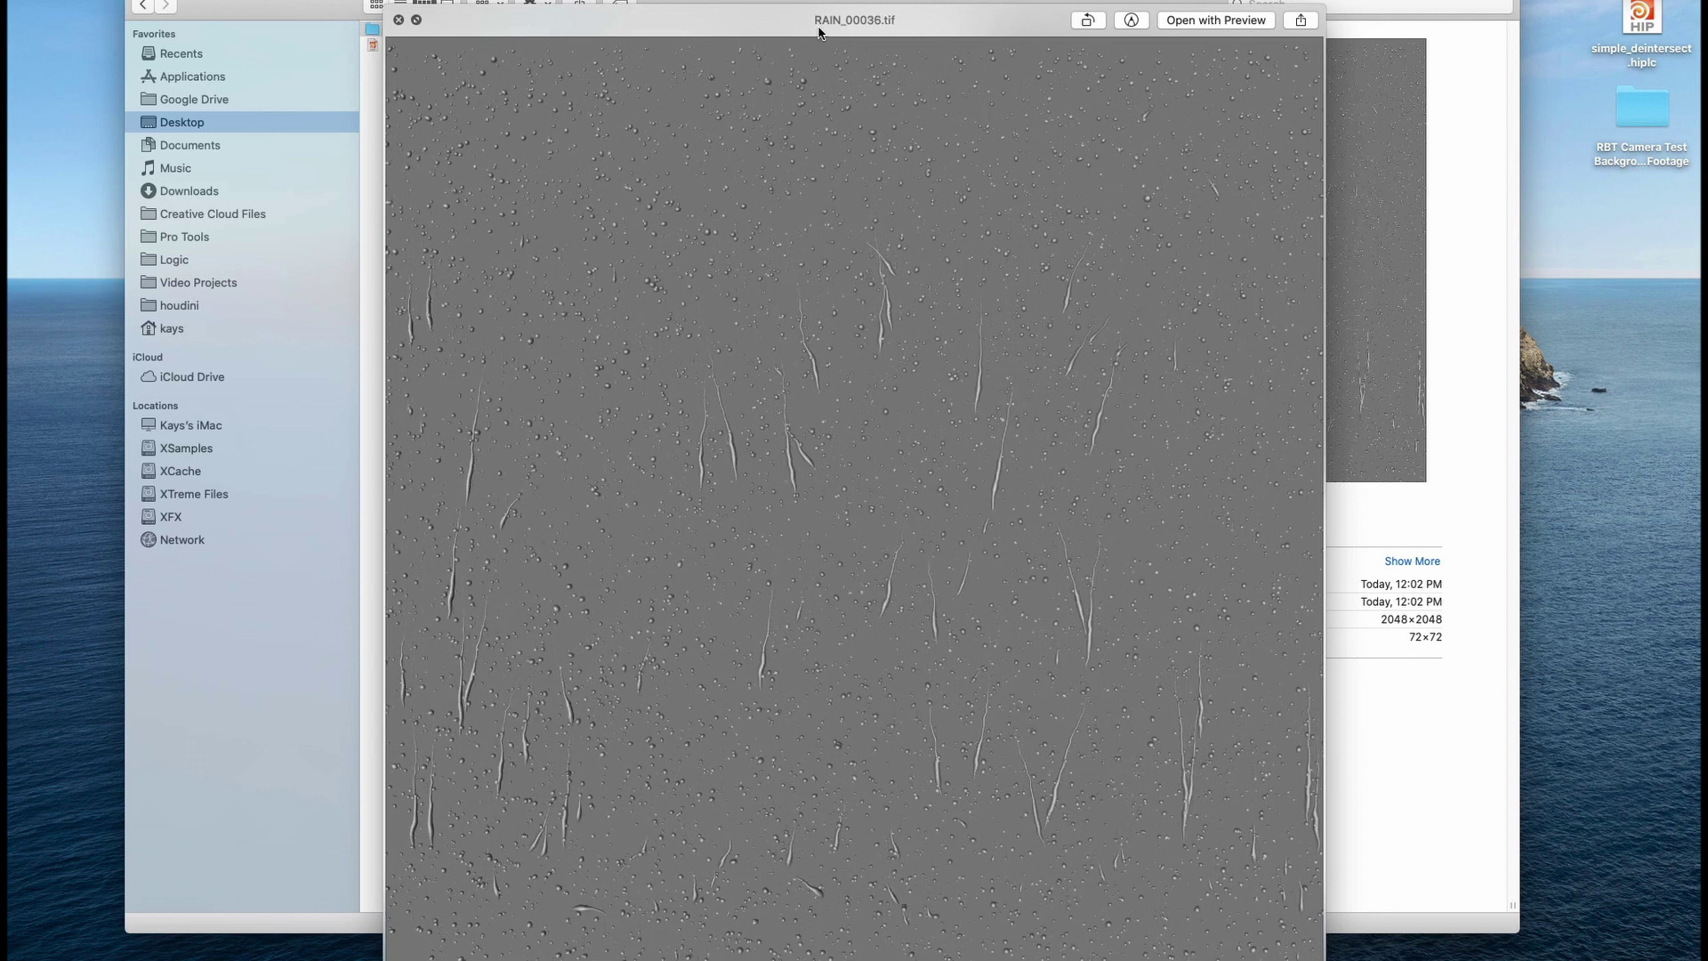
key(Down)
key(Down)
key(Down)
key(Down)
key(Down)
key(Down)
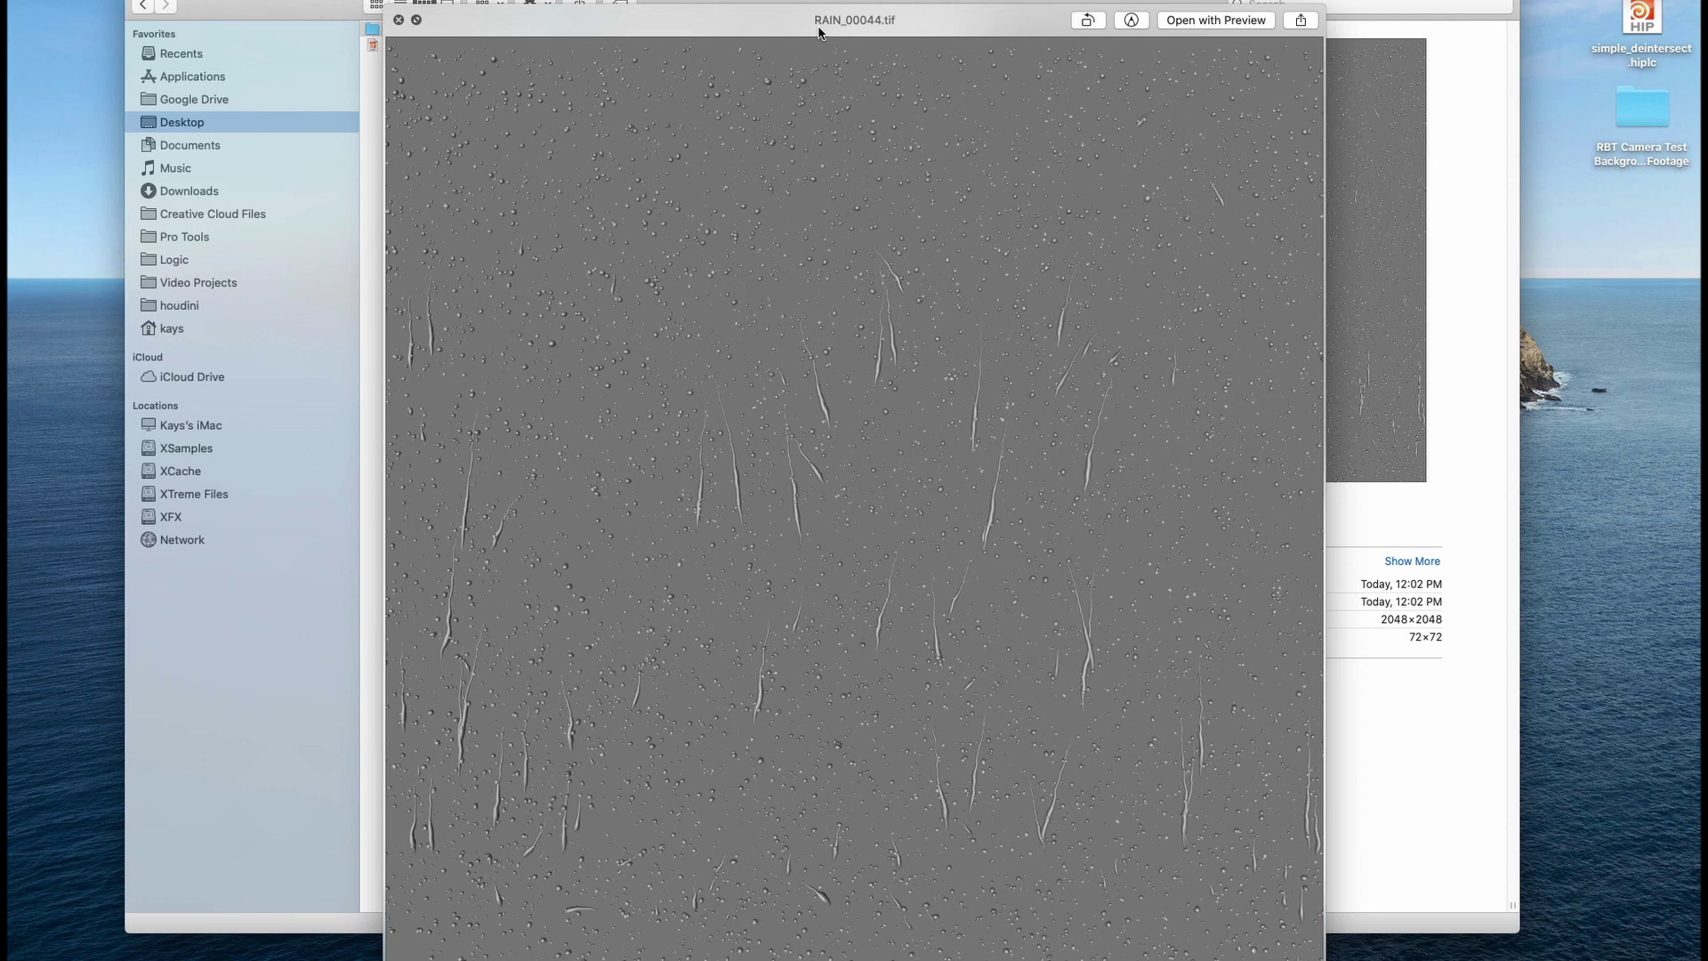
key(Down)
key(Down)
key(Down)
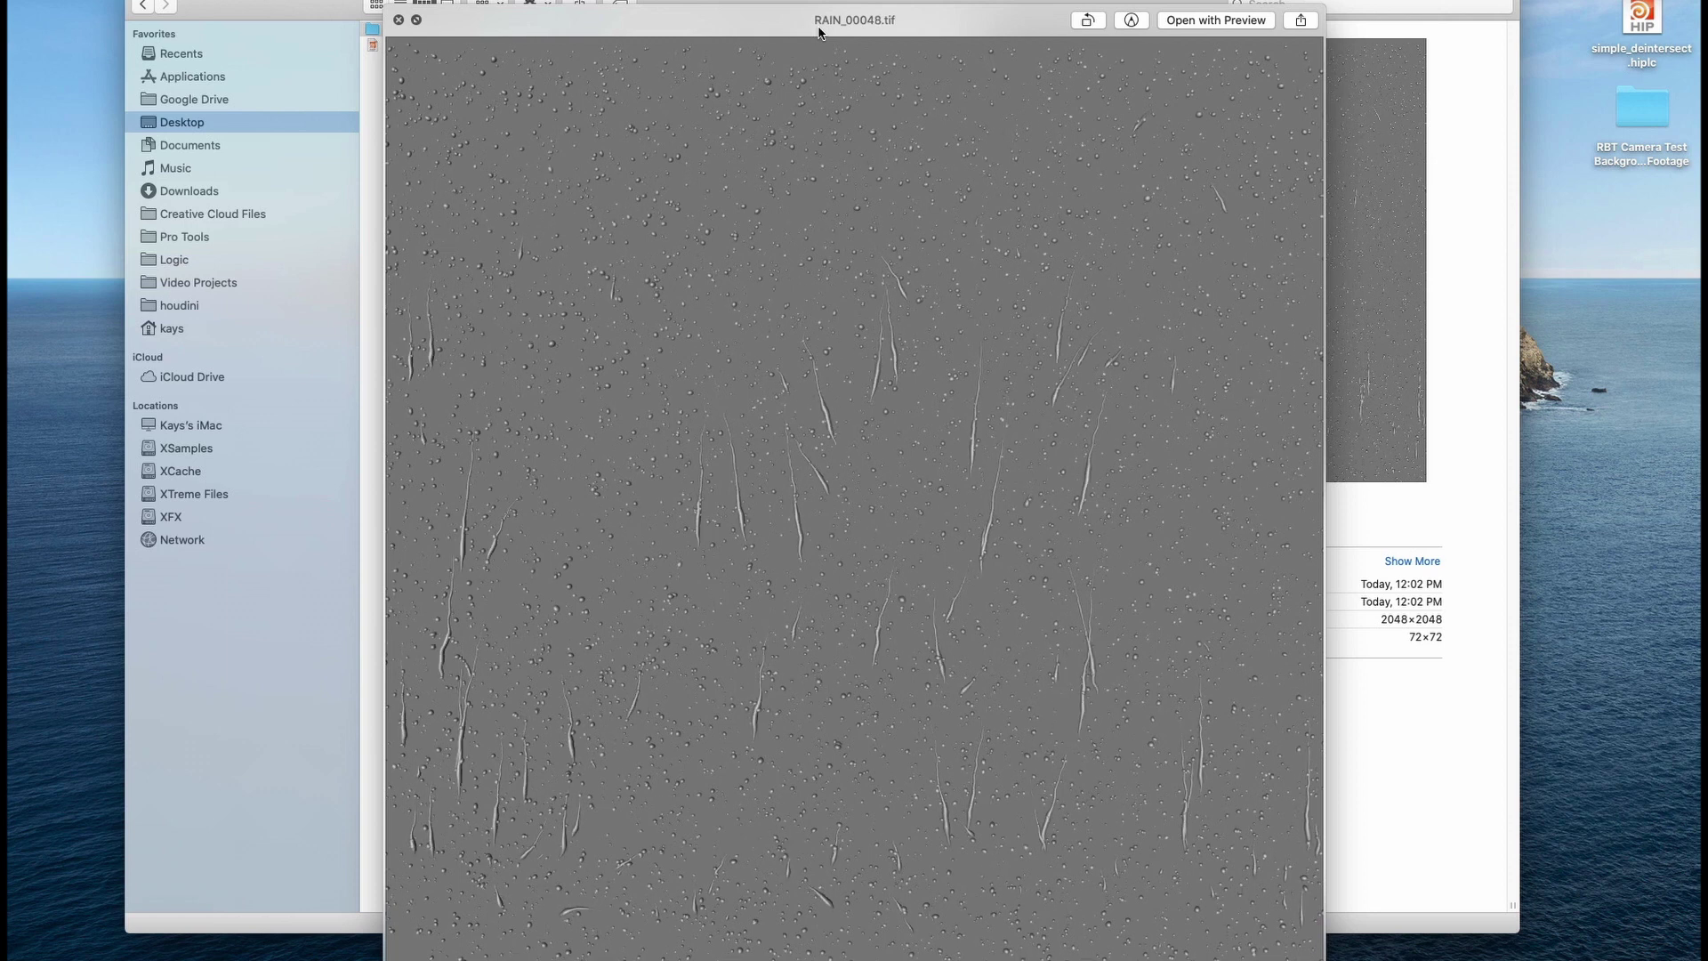
key(Up)
key(Up)
key(Up)
key(Up)
key(Up)
key(Up)
key(Up)
key(Up)
key(Up)
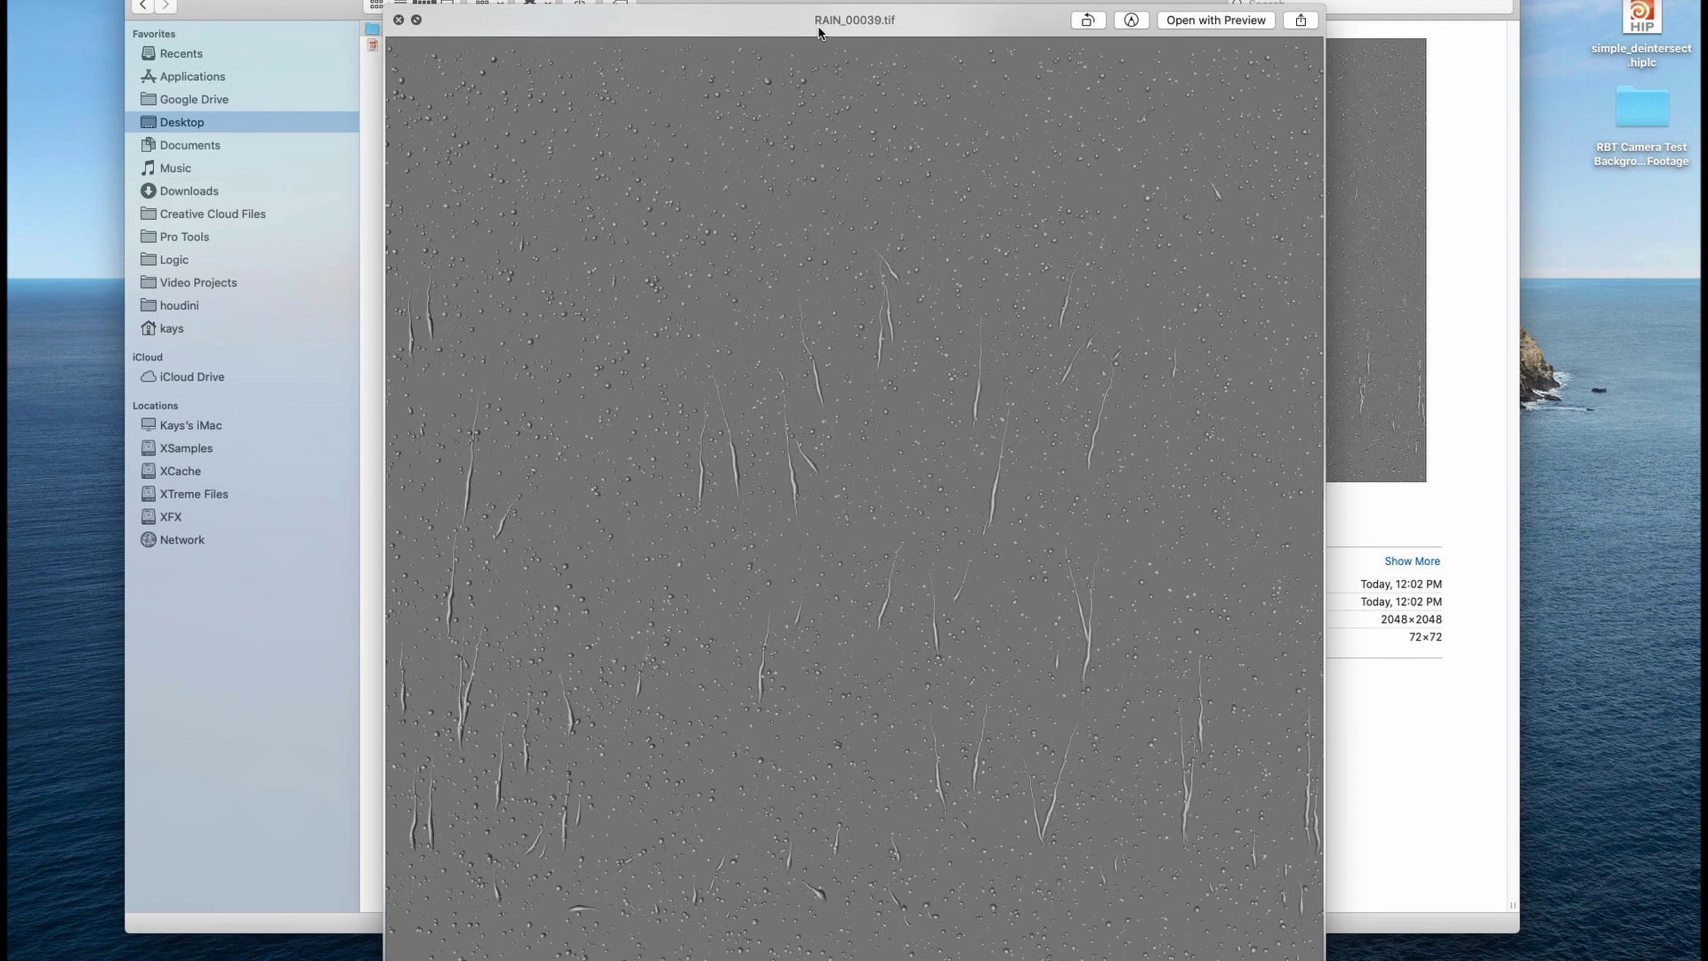
key(Up)
key(Up)
key(Up)
key(Up)
key(Up)
key(Up)
key(Up)
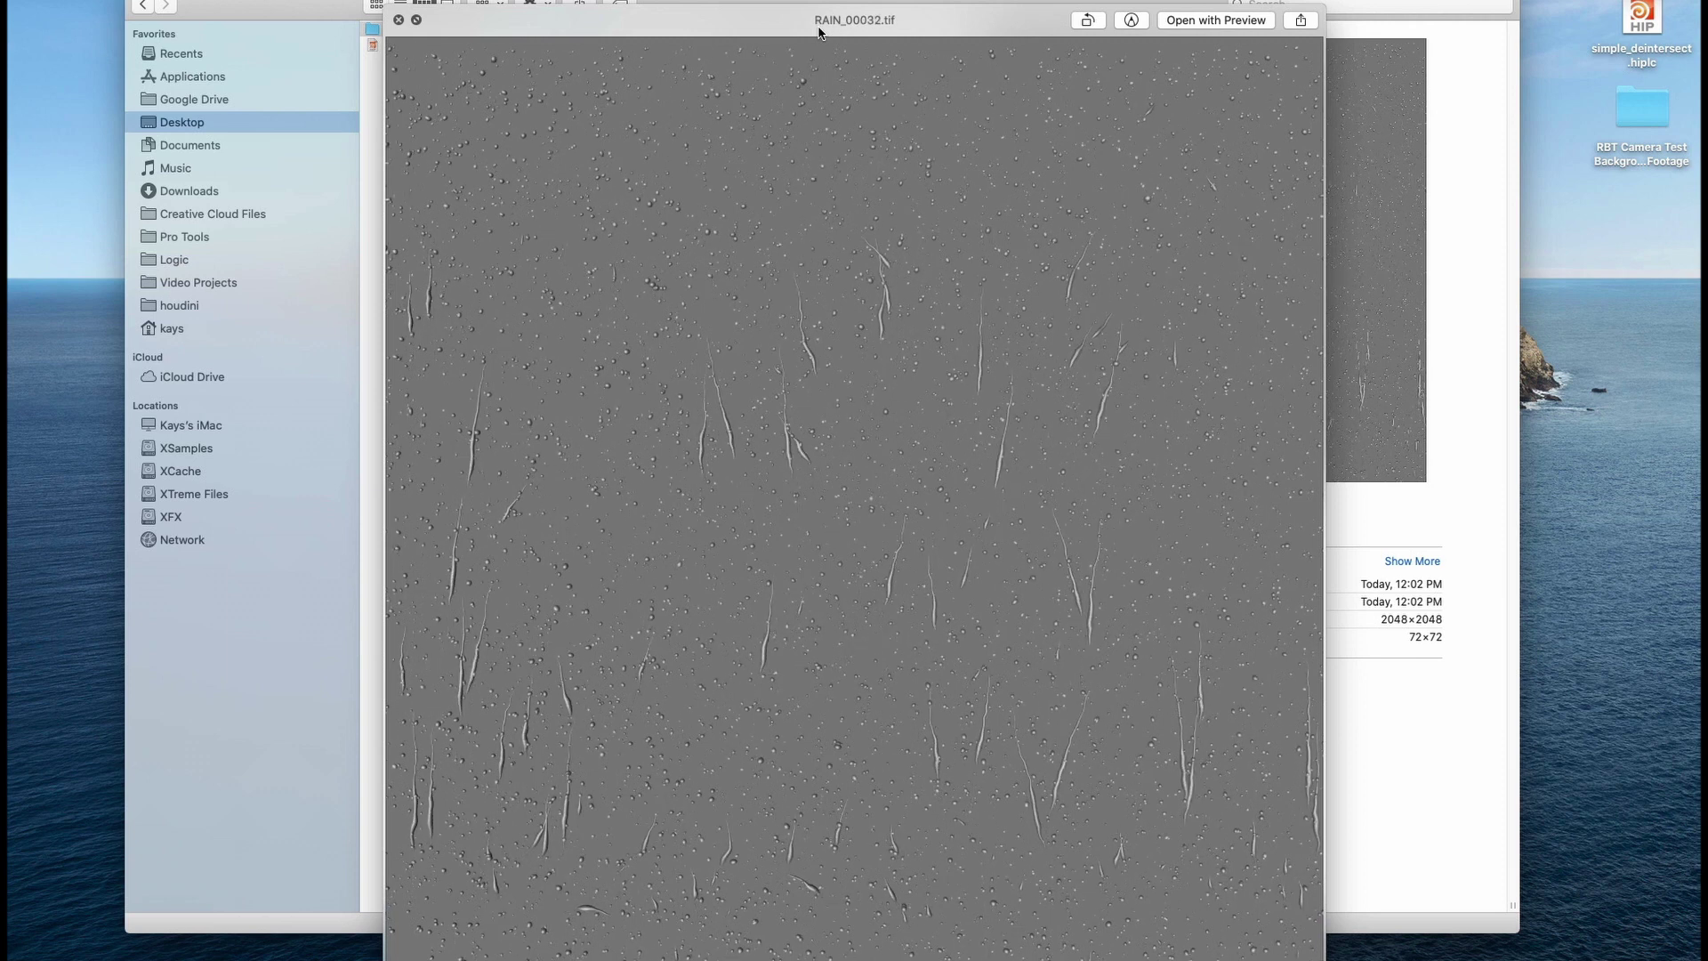
key(Down)
key(Down)
key(Down)
key(Down)
key(Down)
key(Down)
key(Down)
key(Down)
key(Down)
key(space)
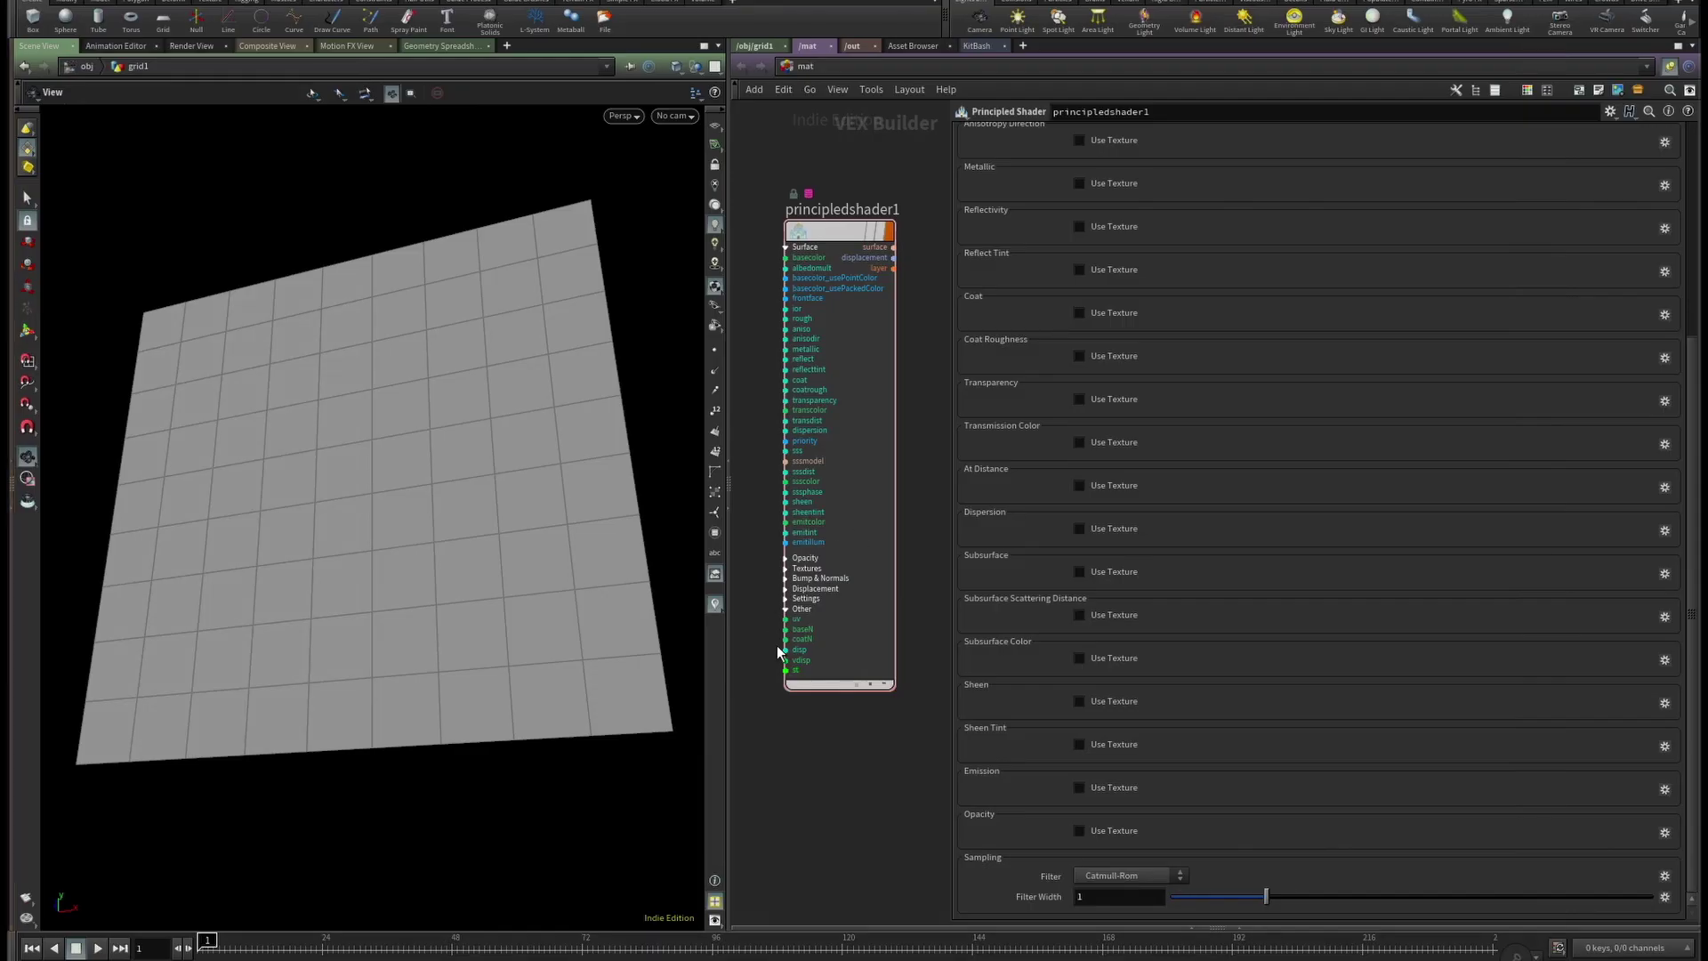
Load RAIN_00000.tif as principledshader1's Base Color texture and orbit to see rain streaks on the grid.
drag(430, 594, 427, 587)
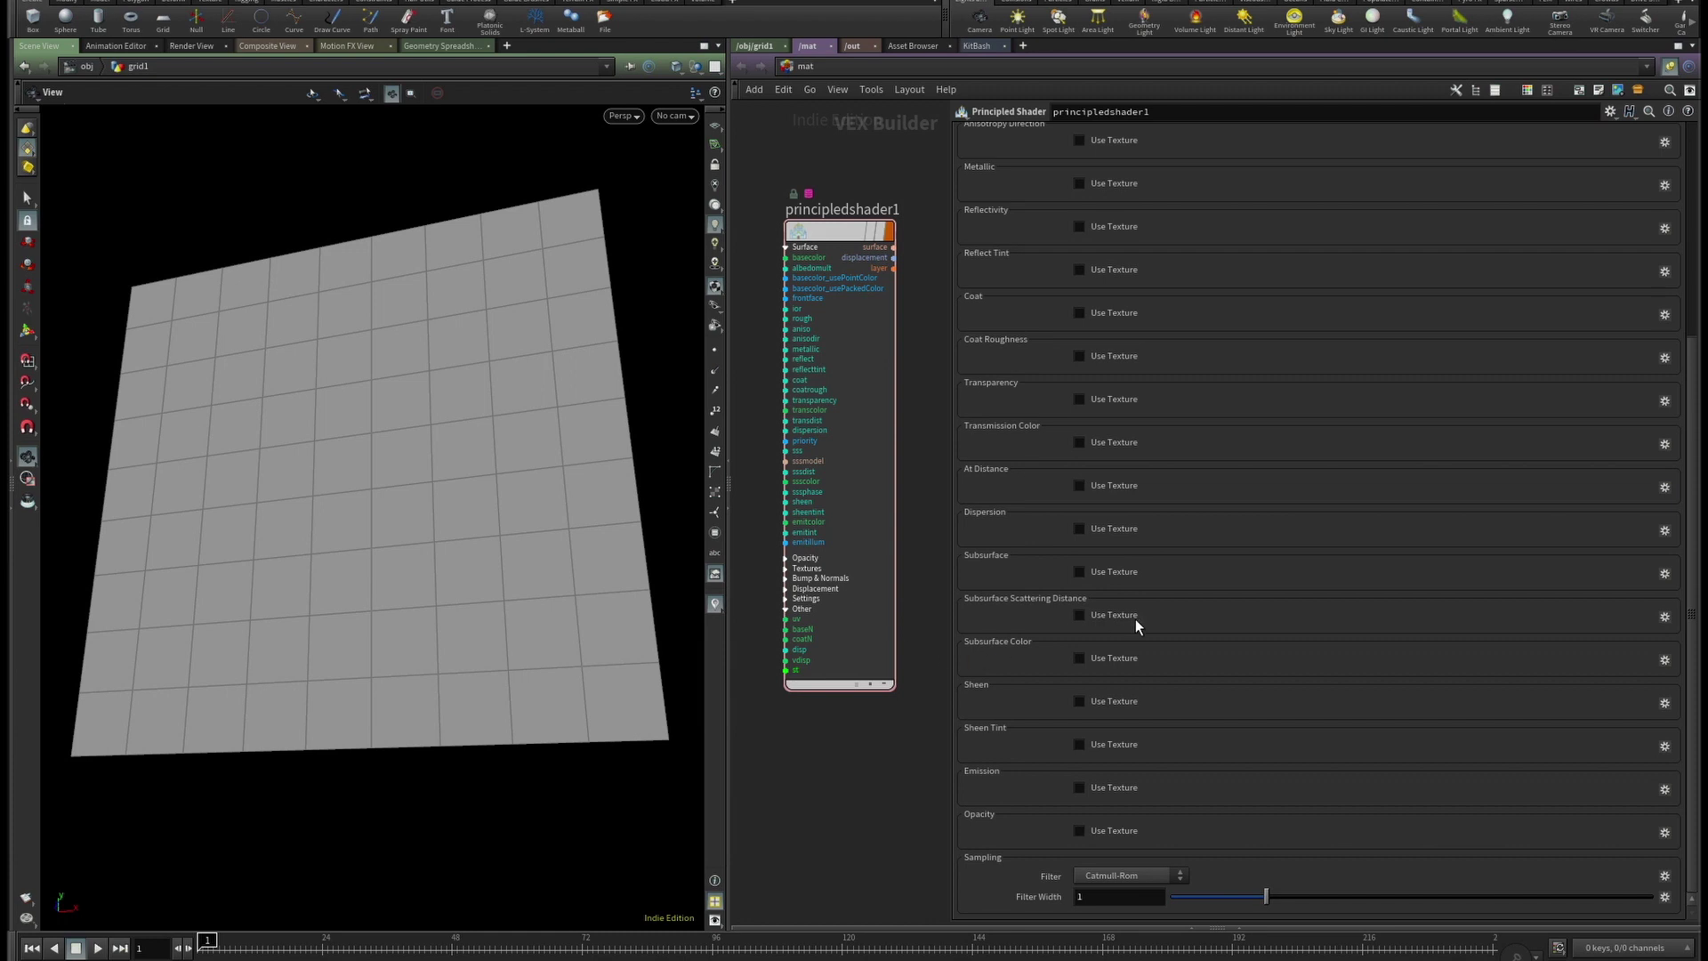
scroll(1229, 667, up, 6)
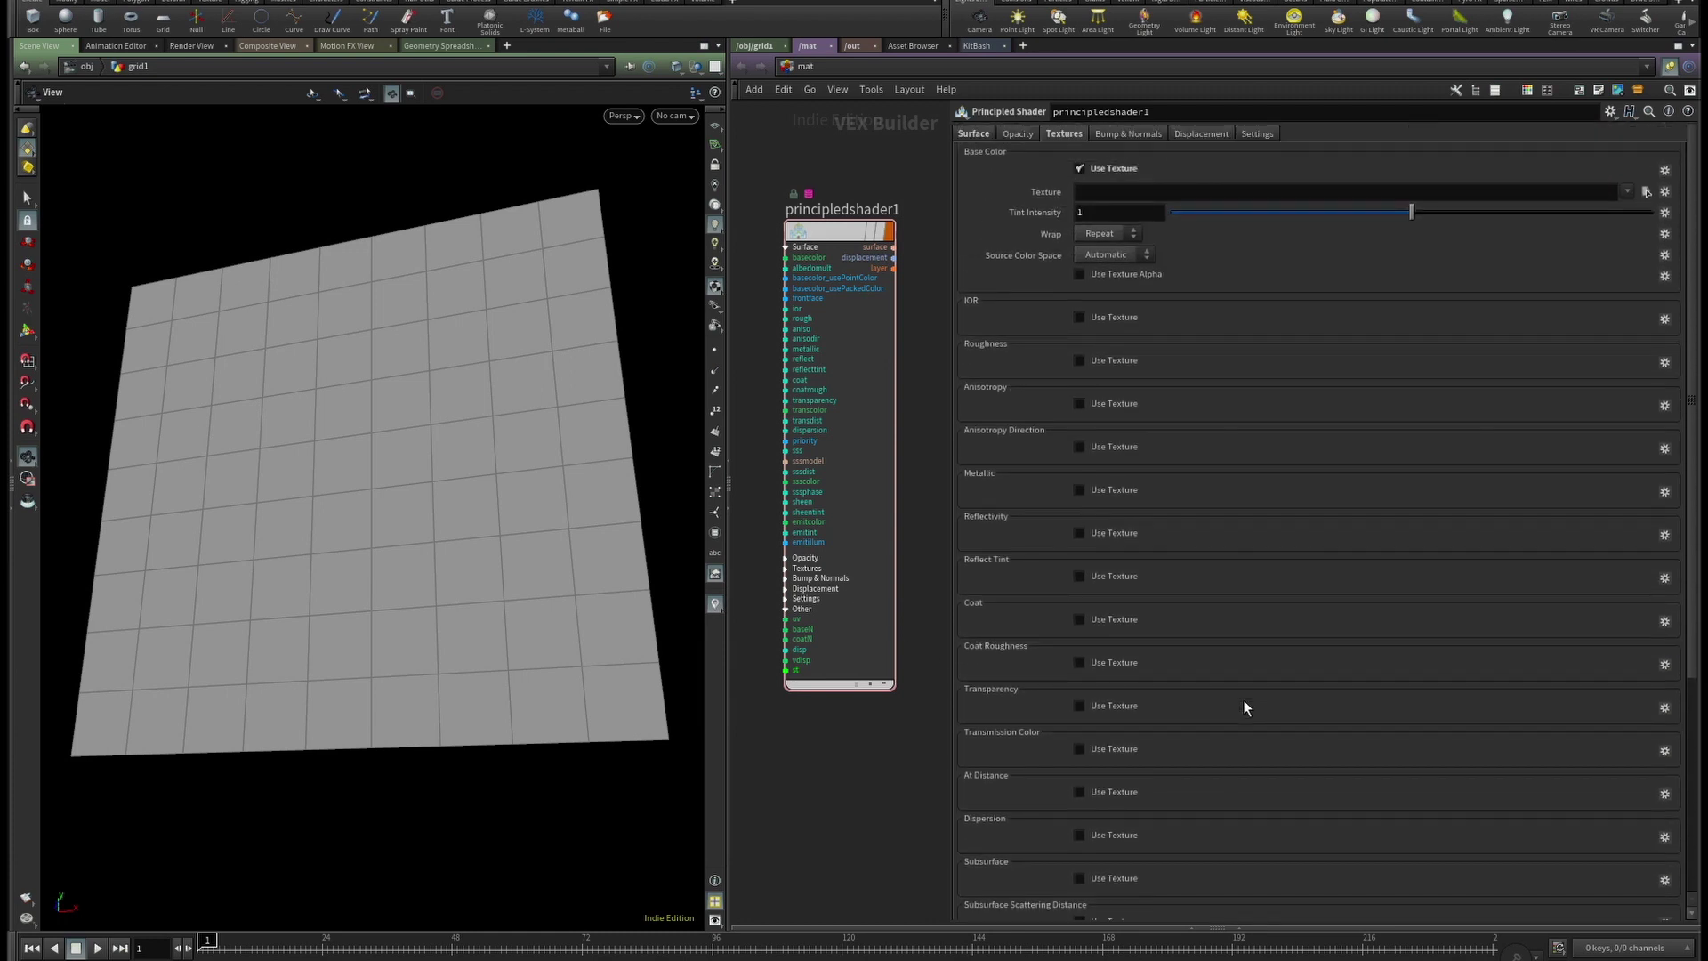
click(1645, 191)
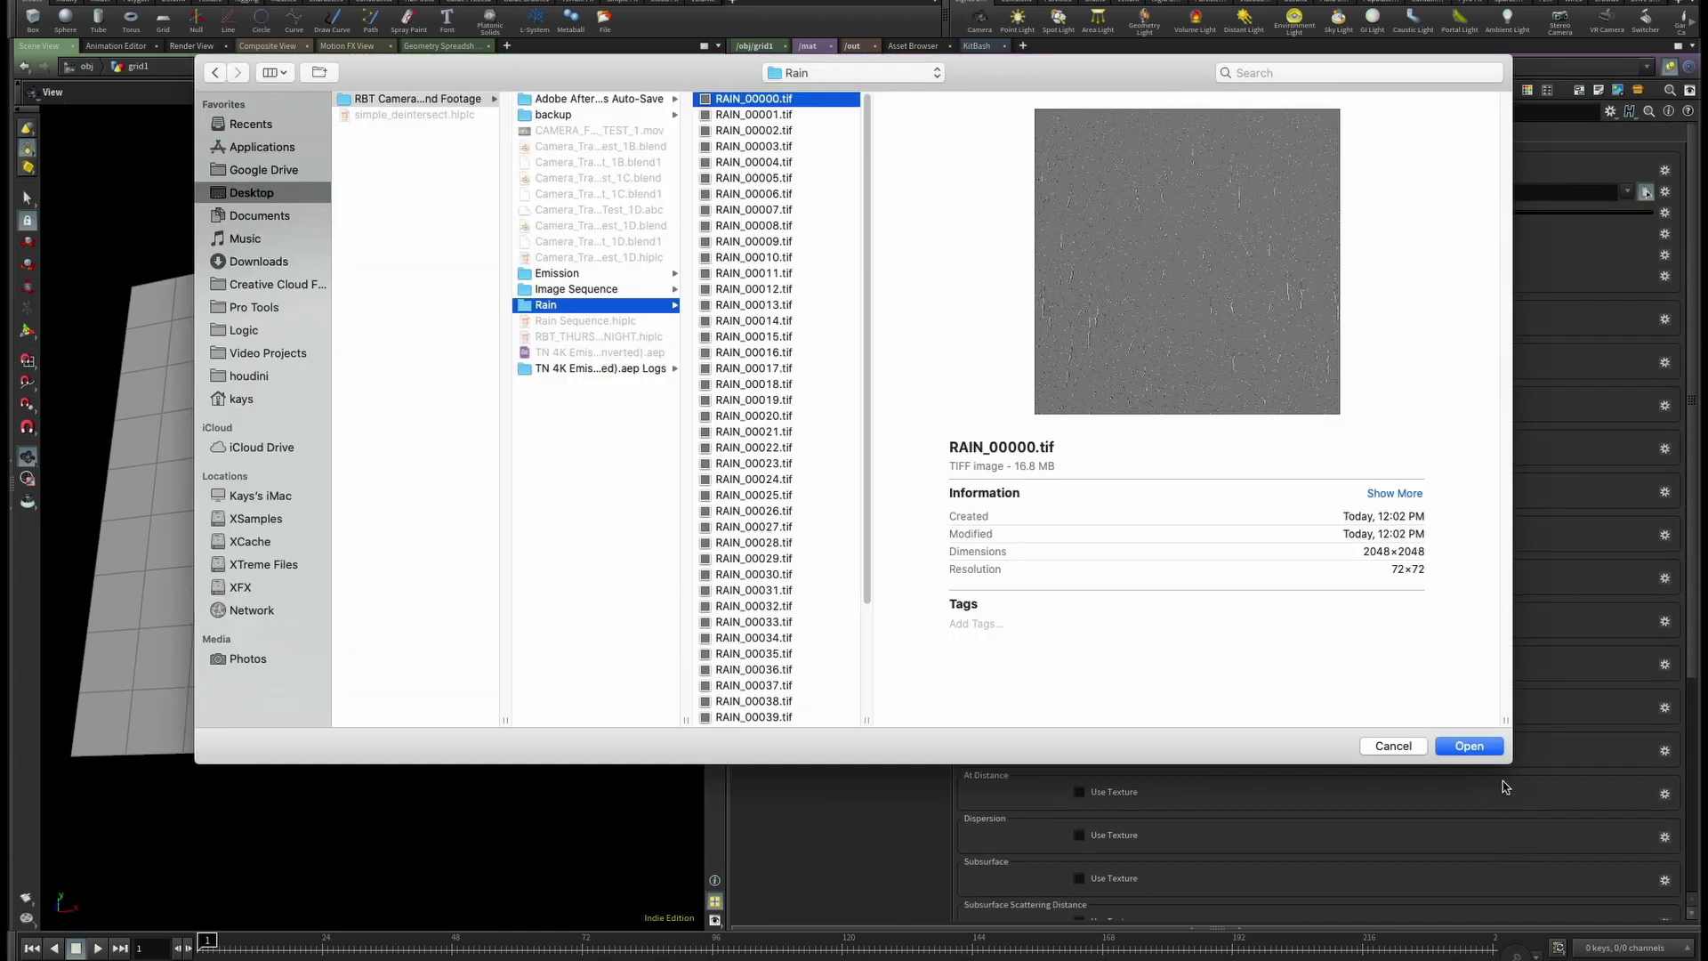
click(1468, 745)
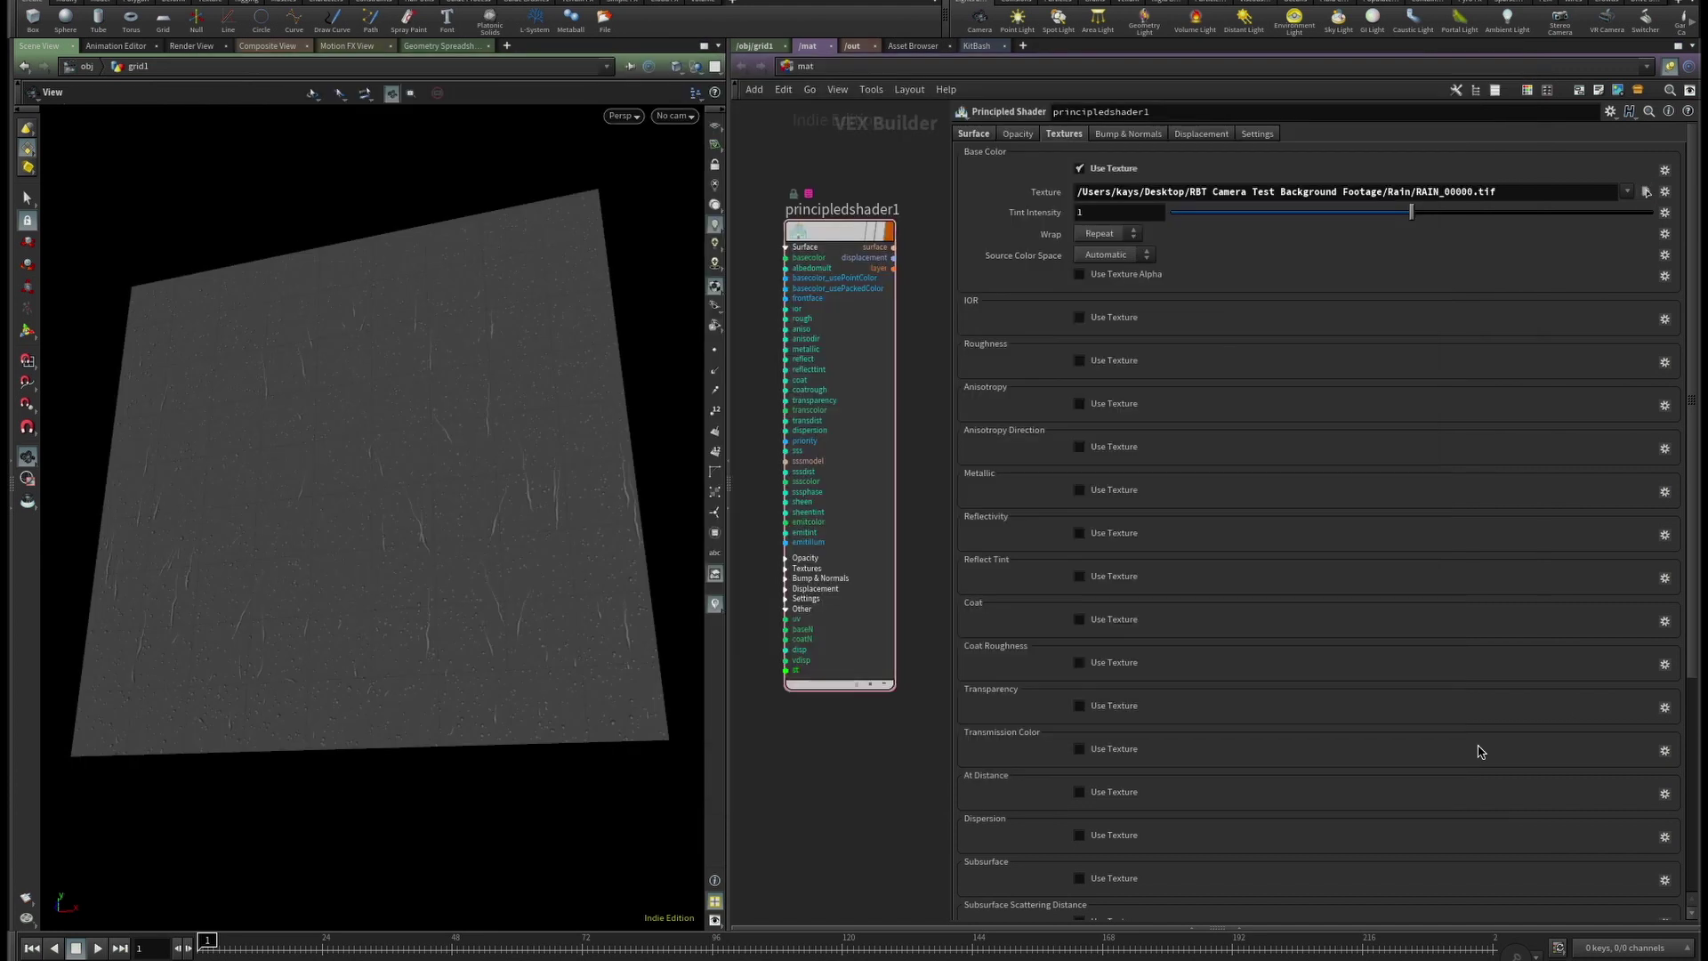
drag(501, 612, 396, 572)
drag(443, 633, 339, 466)
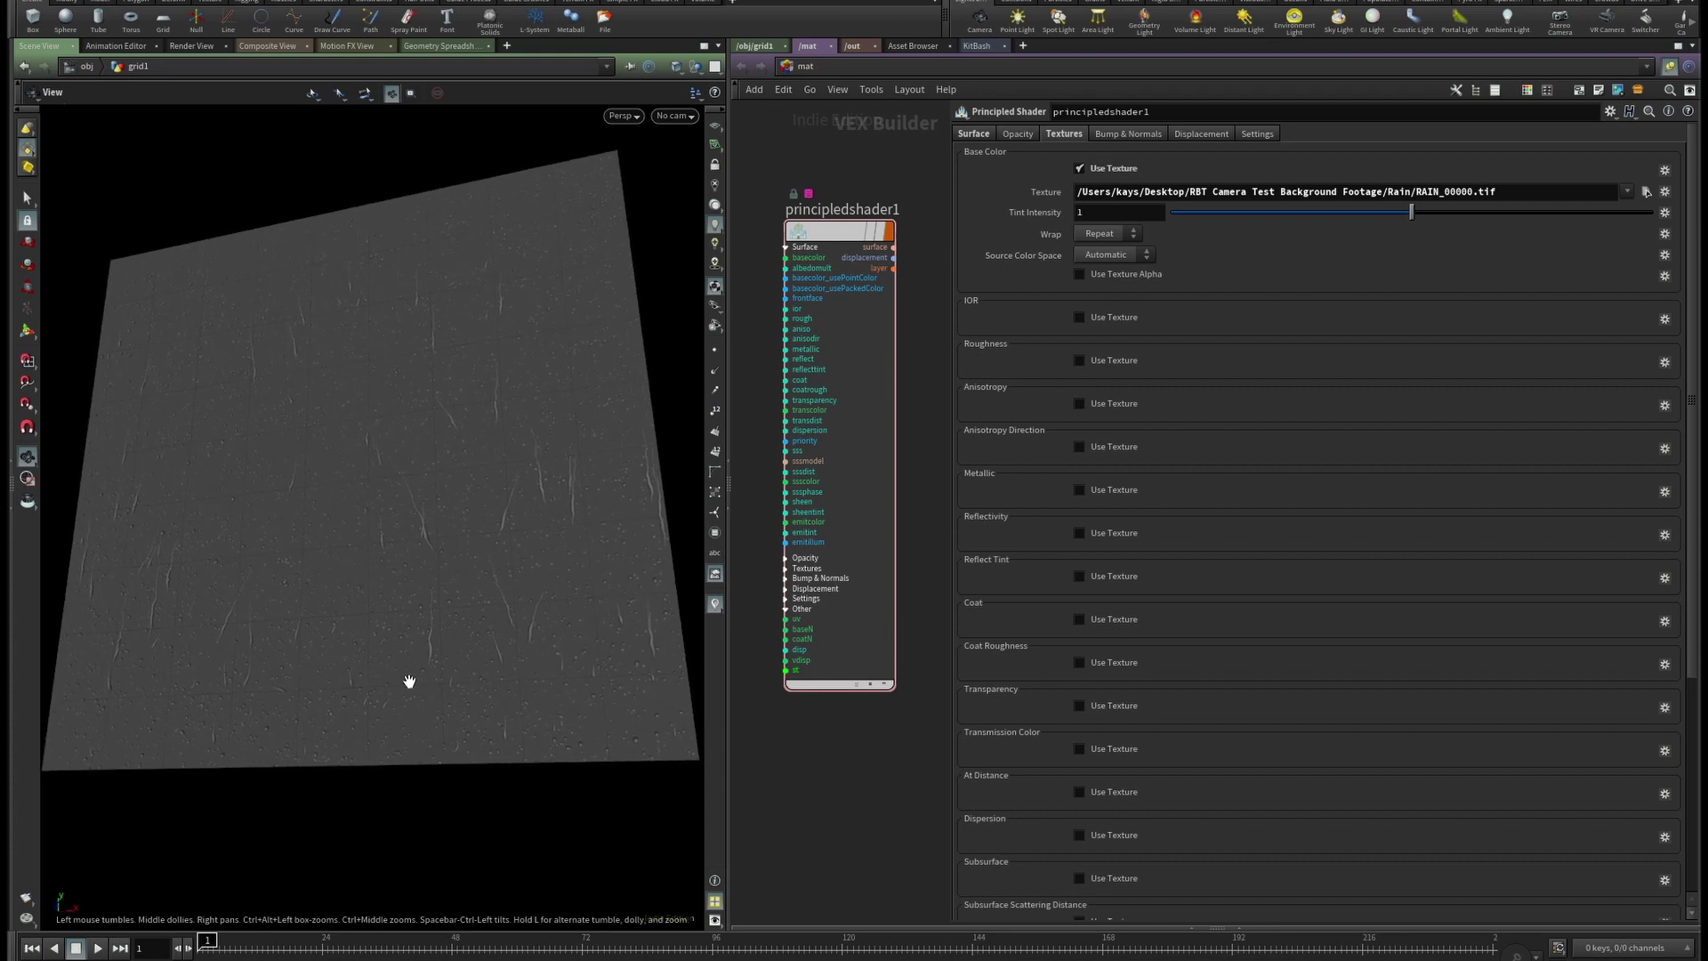
click(1469, 193)
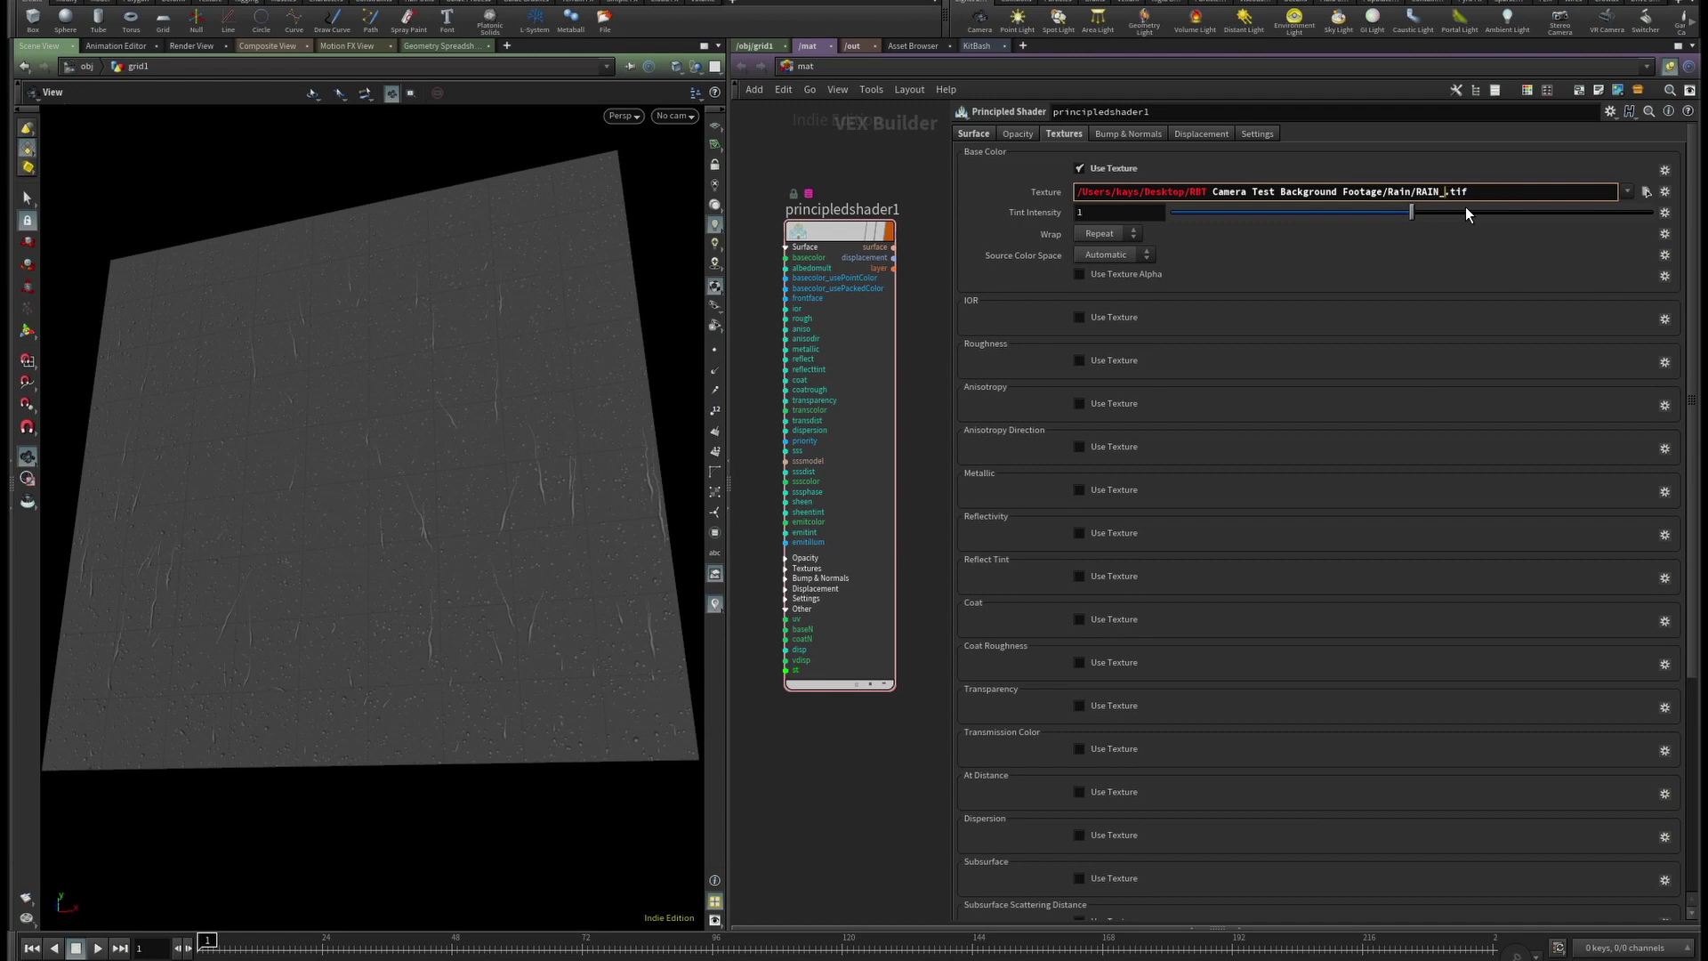
text($F)
key(Return)
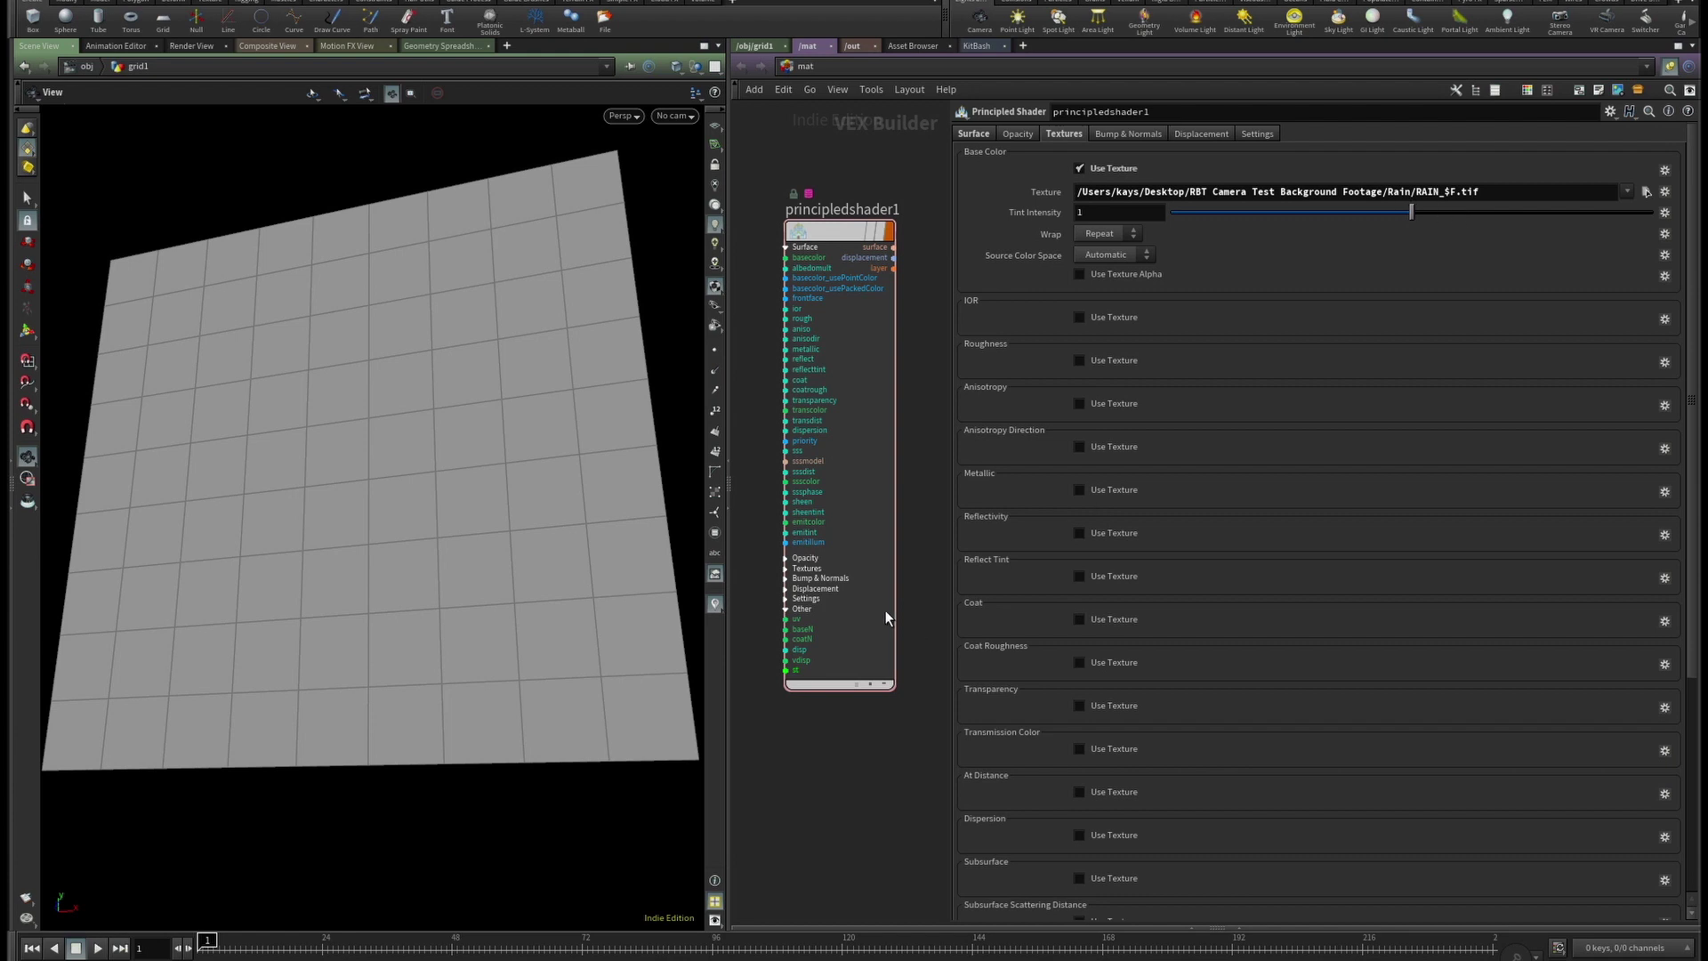
click(97, 949)
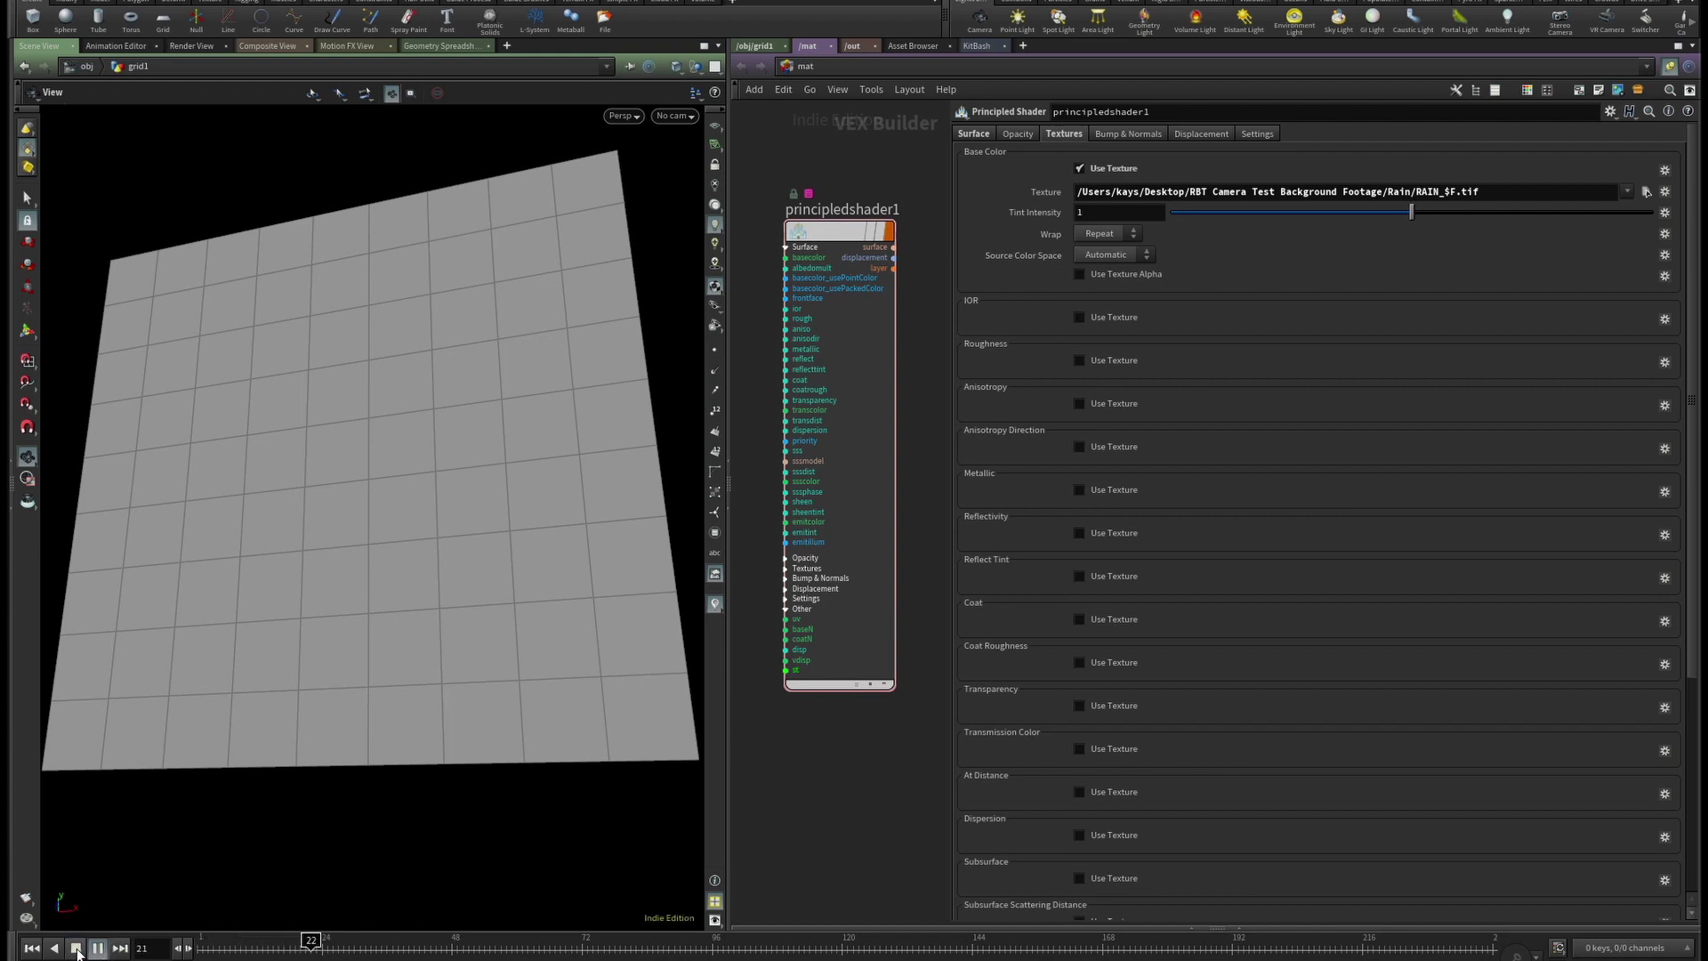
click(75, 948)
click(31, 949)
drag(435, 572, 423, 564)
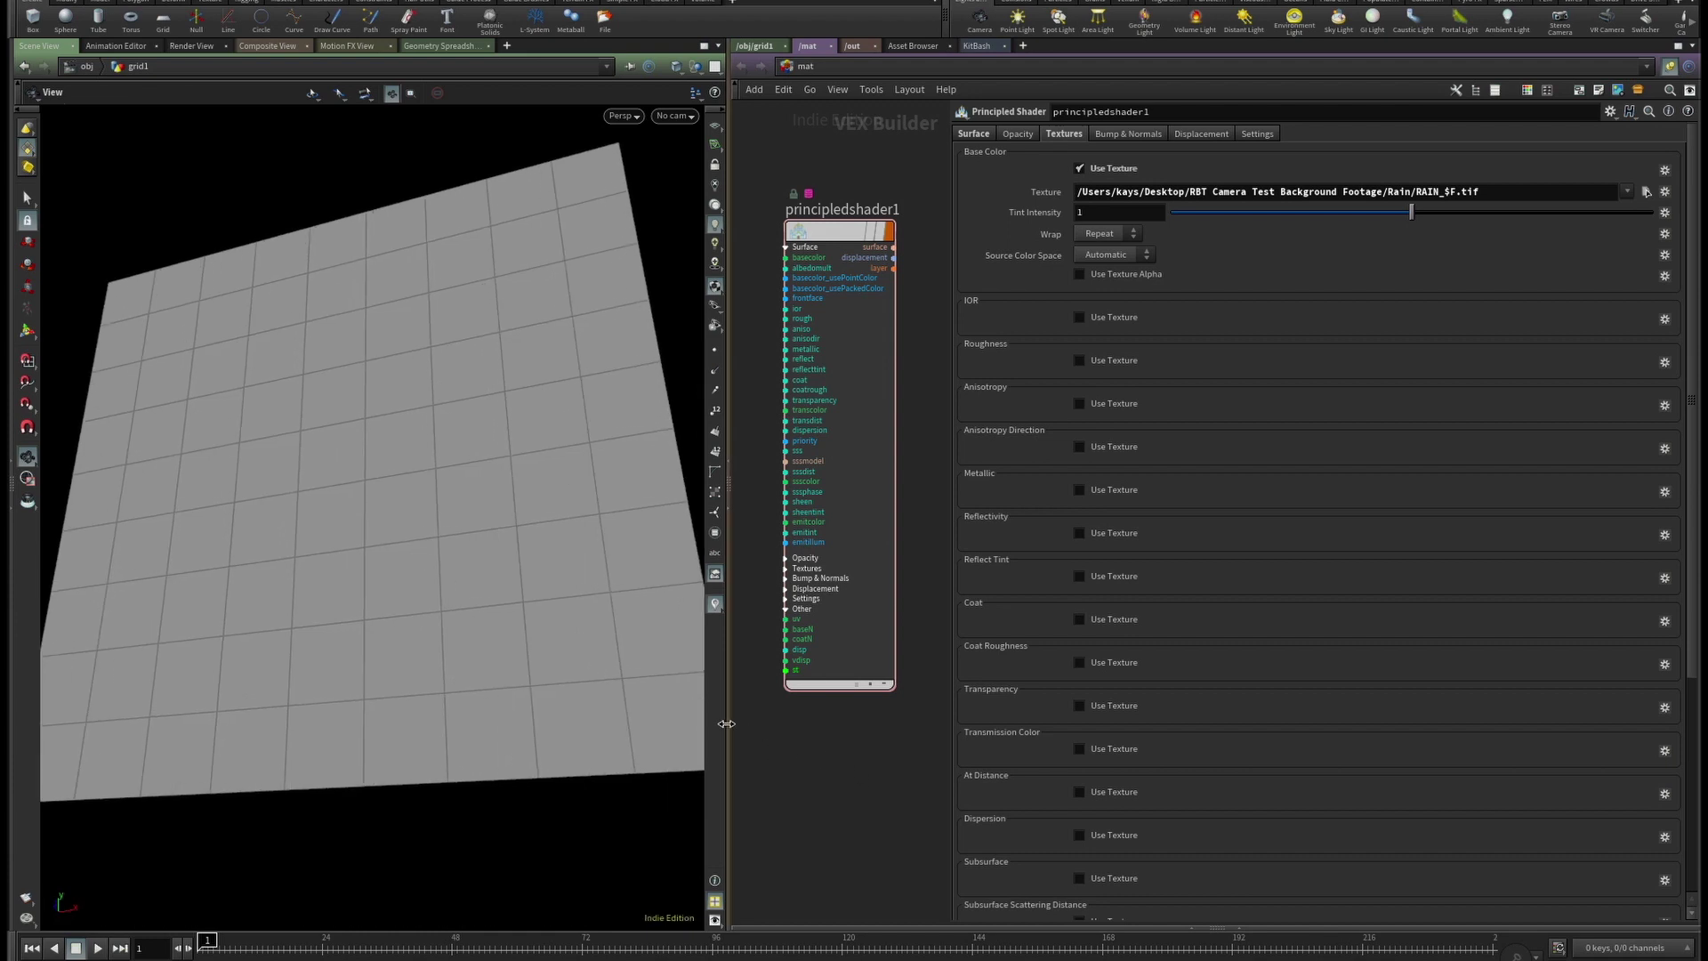
drag(726, 723, 876, 723)
scroll(534, 620, up, 3)
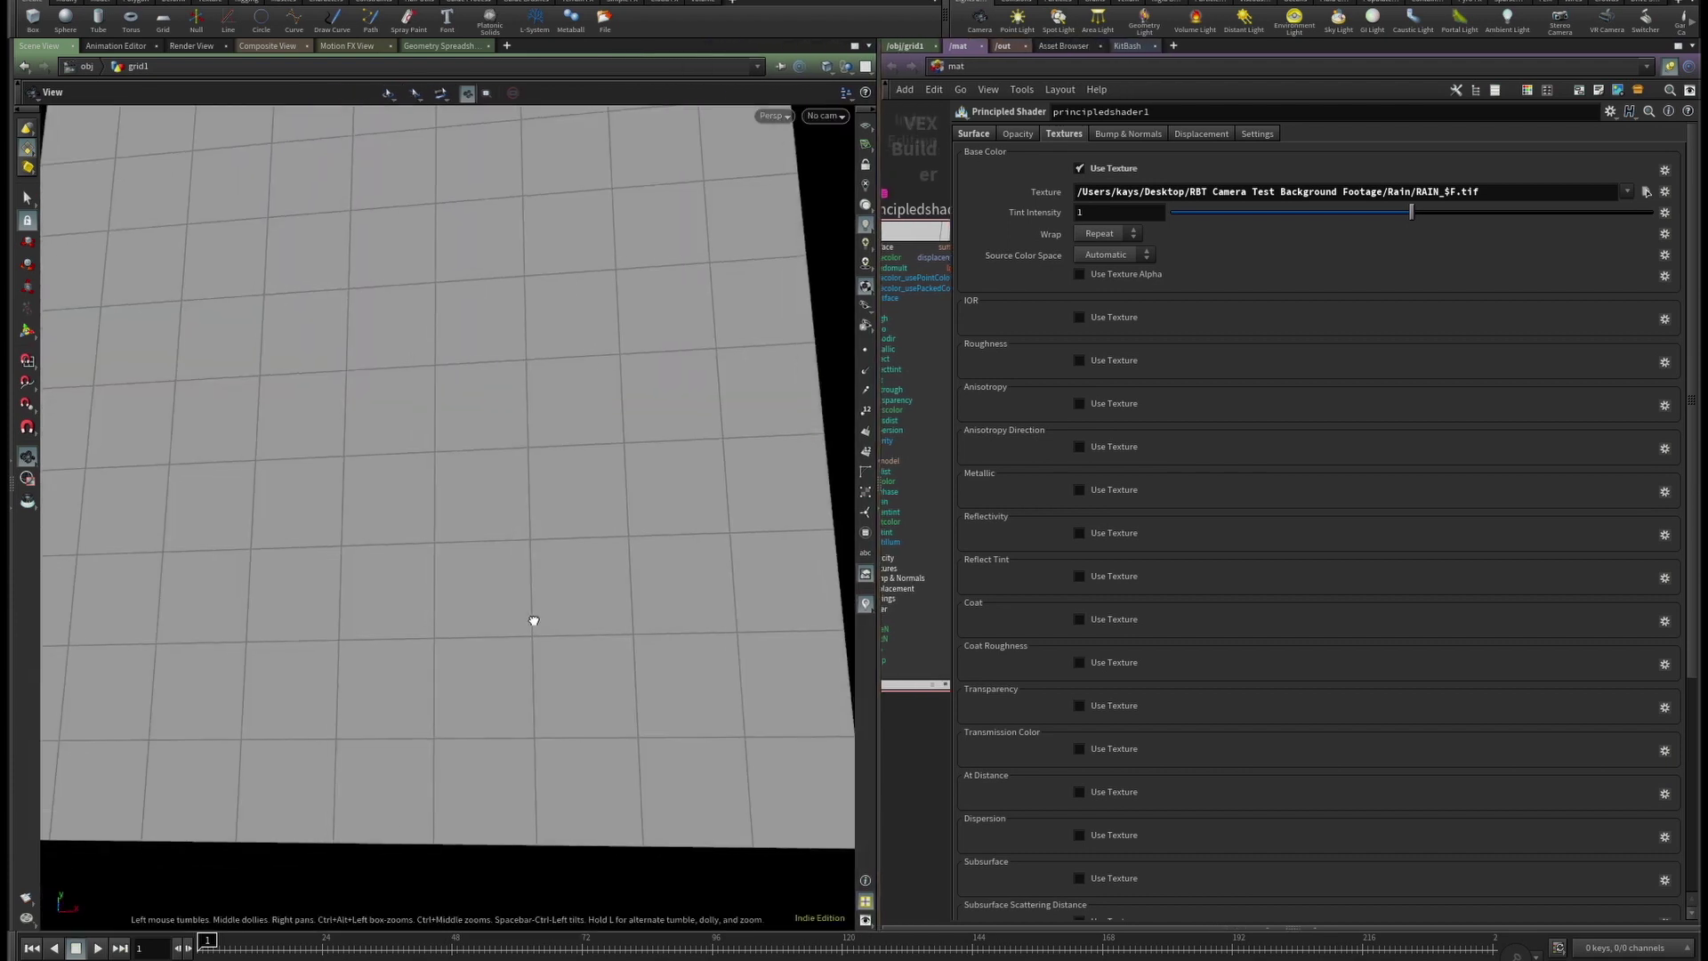
scroll(534, 620, down, 5)
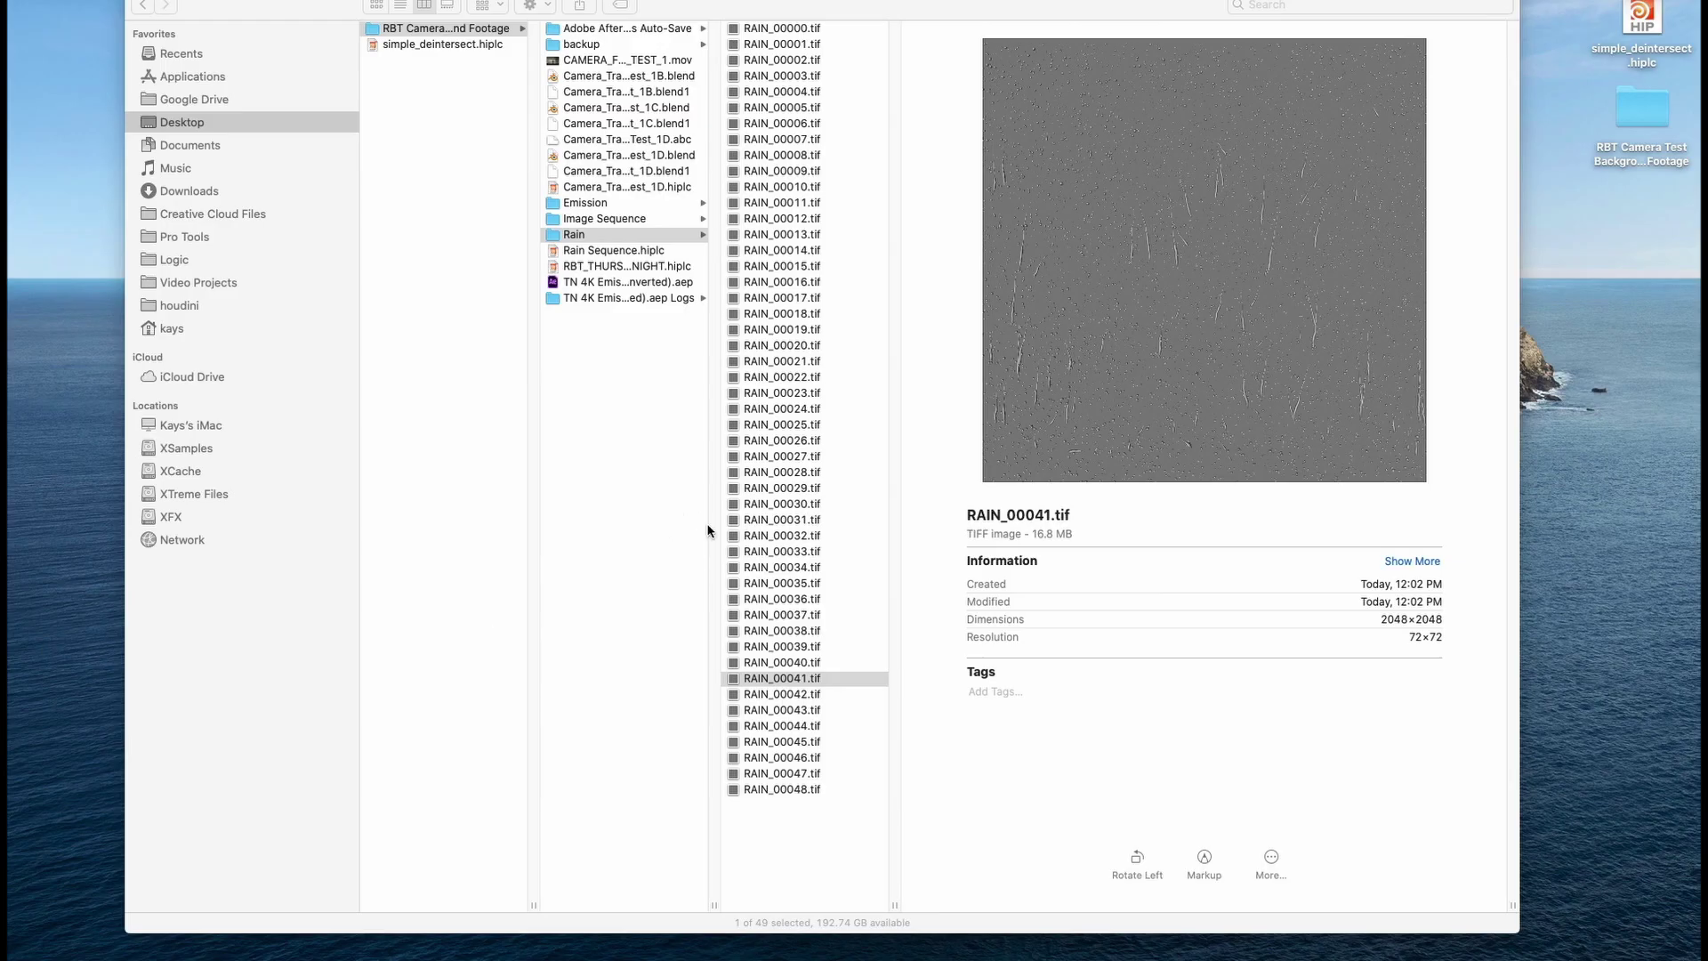
Select RAIN_00000.tif in Finder's Rain column to confirm its five-digit frame numbering.
click(844, 29)
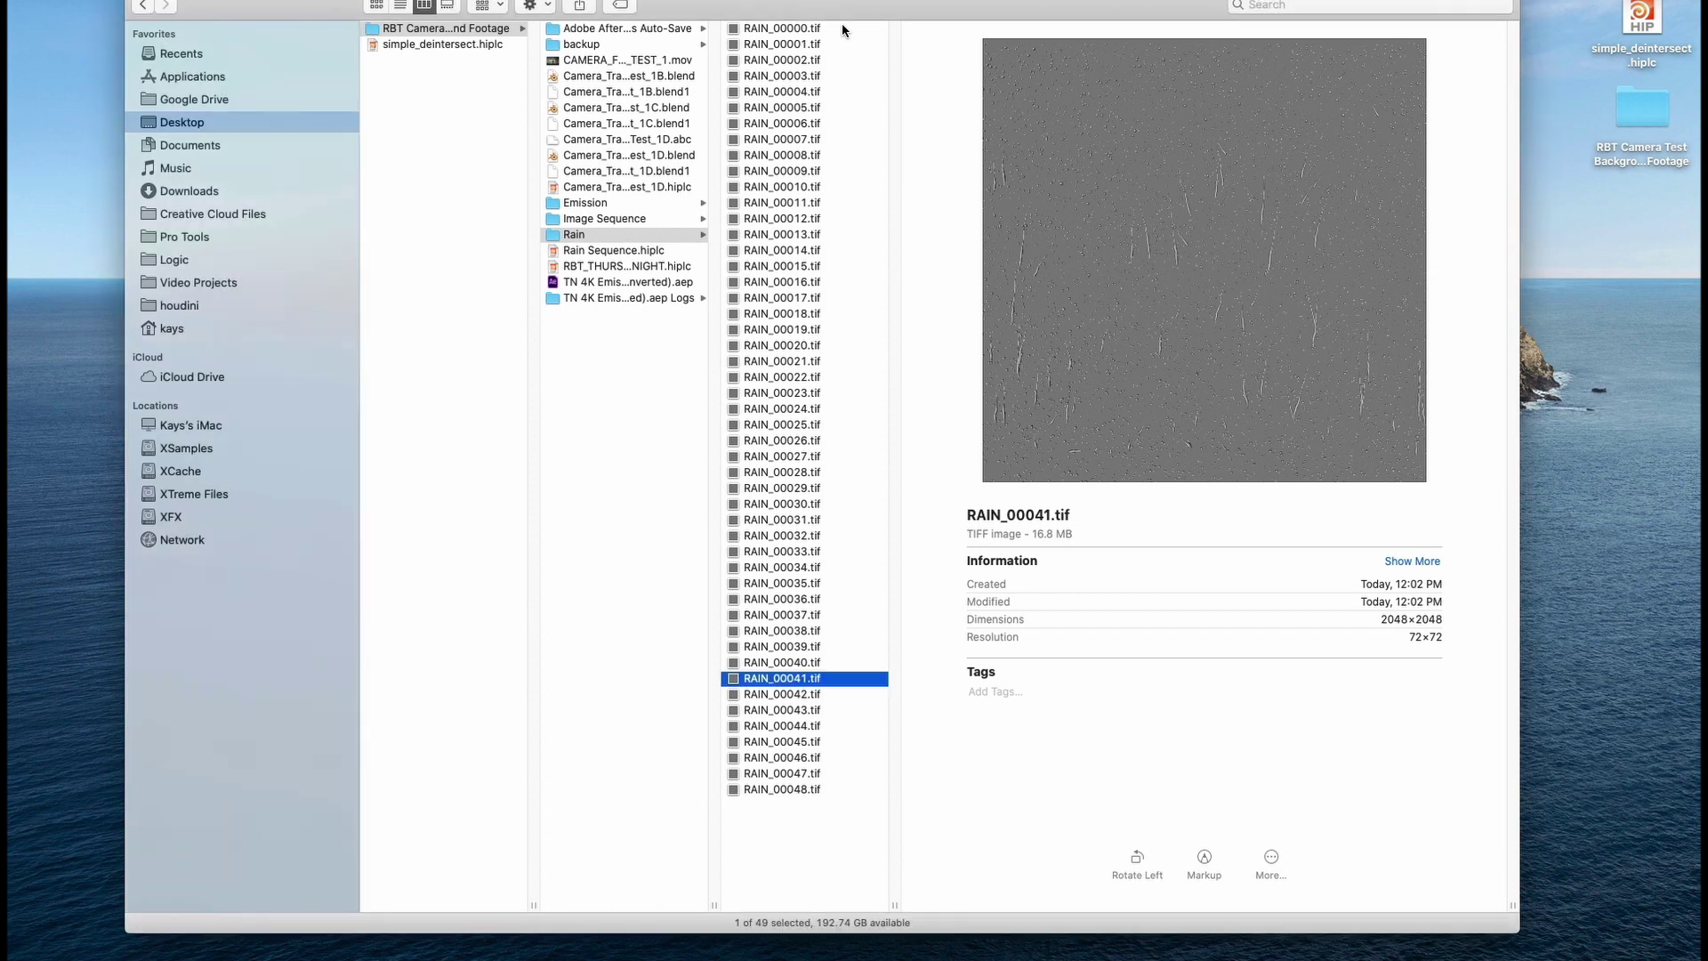
click(843, 29)
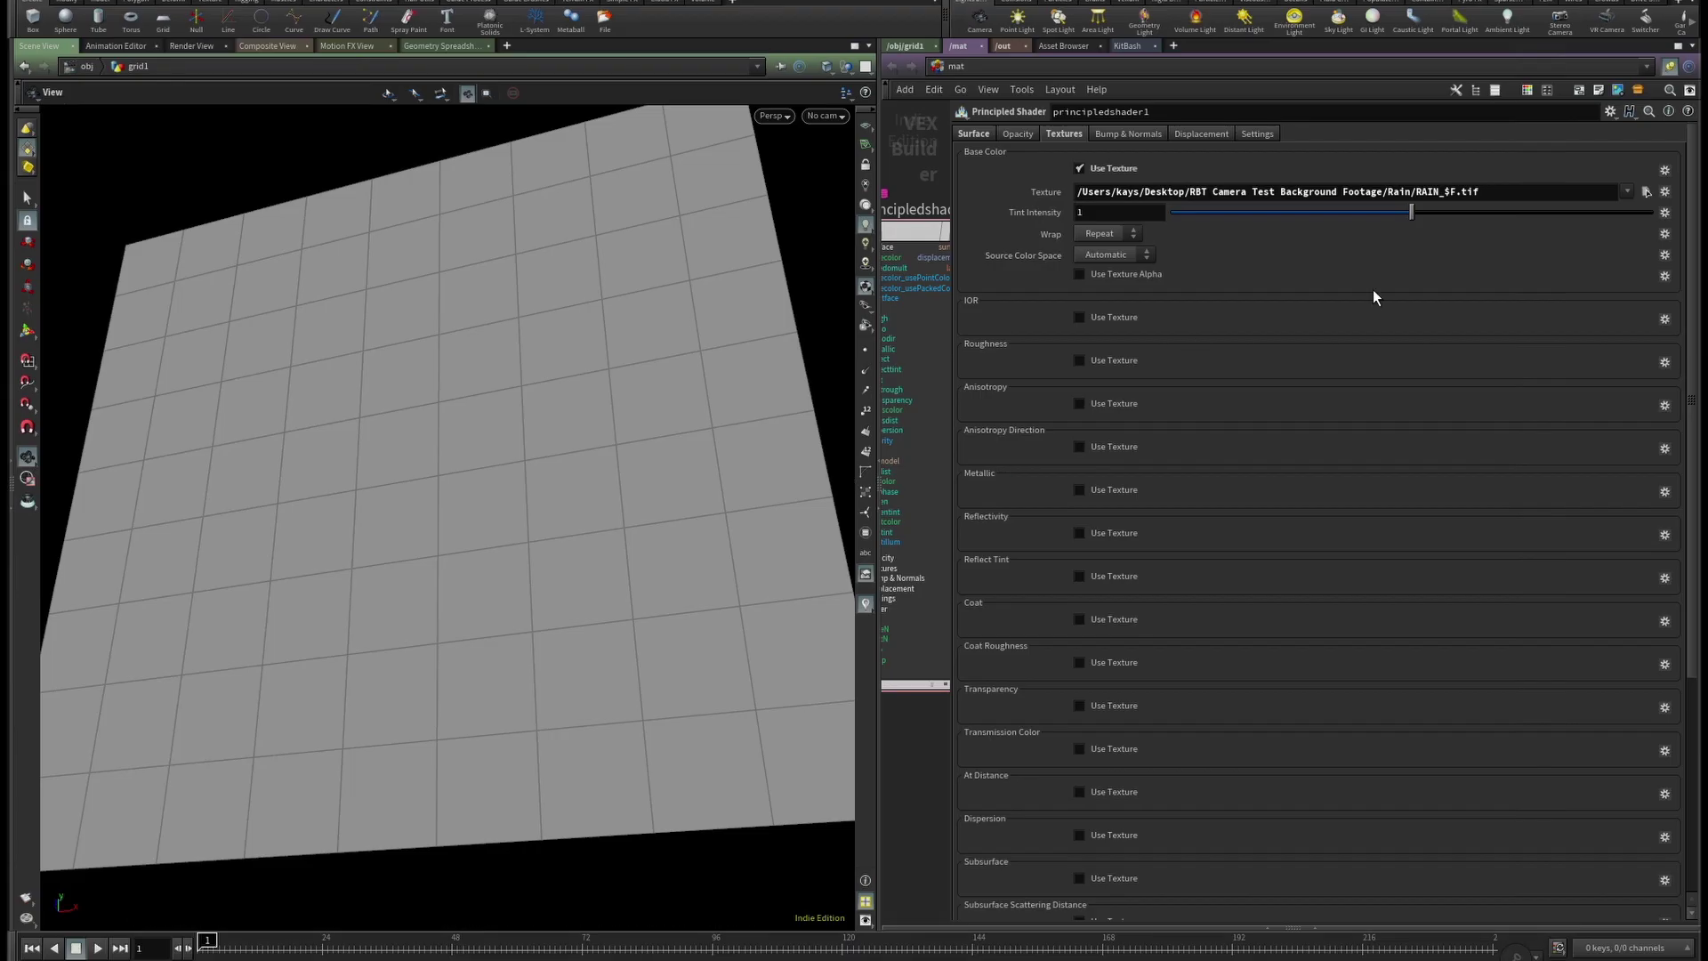
Change the shader's texture path to RAIN_$F5.tif.
click(1454, 193)
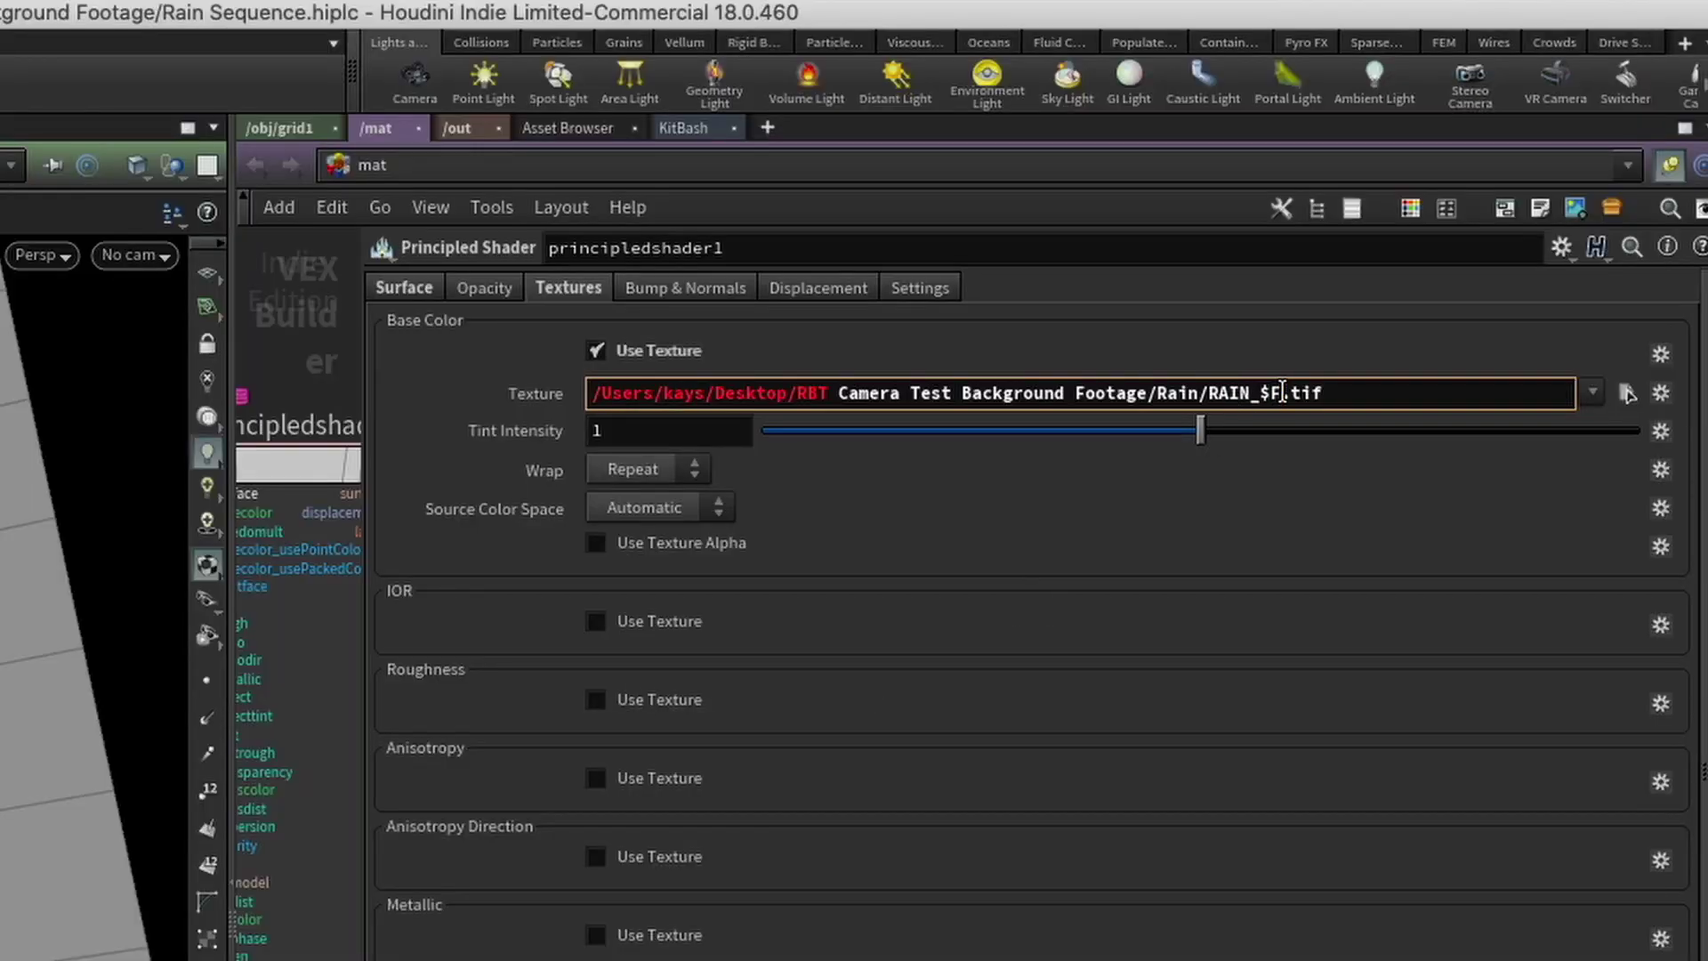
text(5)
key(Return)
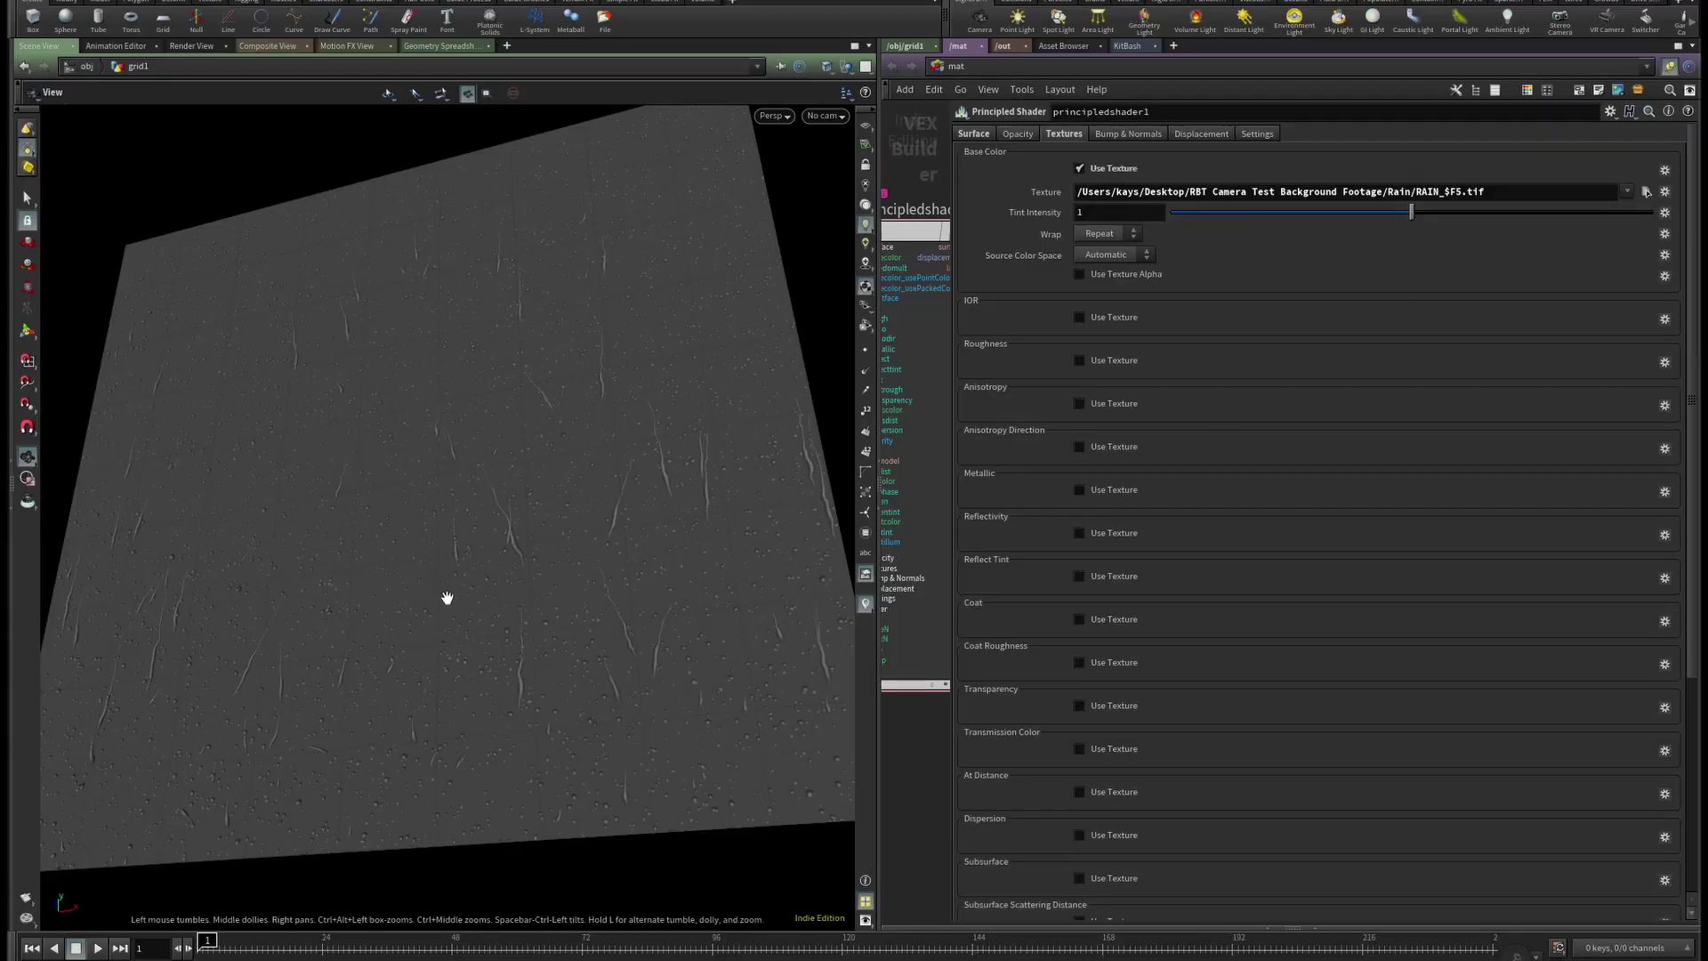
Play the animation to check the rain footage on the grid, then scrub back to frame 48.
drag(447, 598, 471, 674)
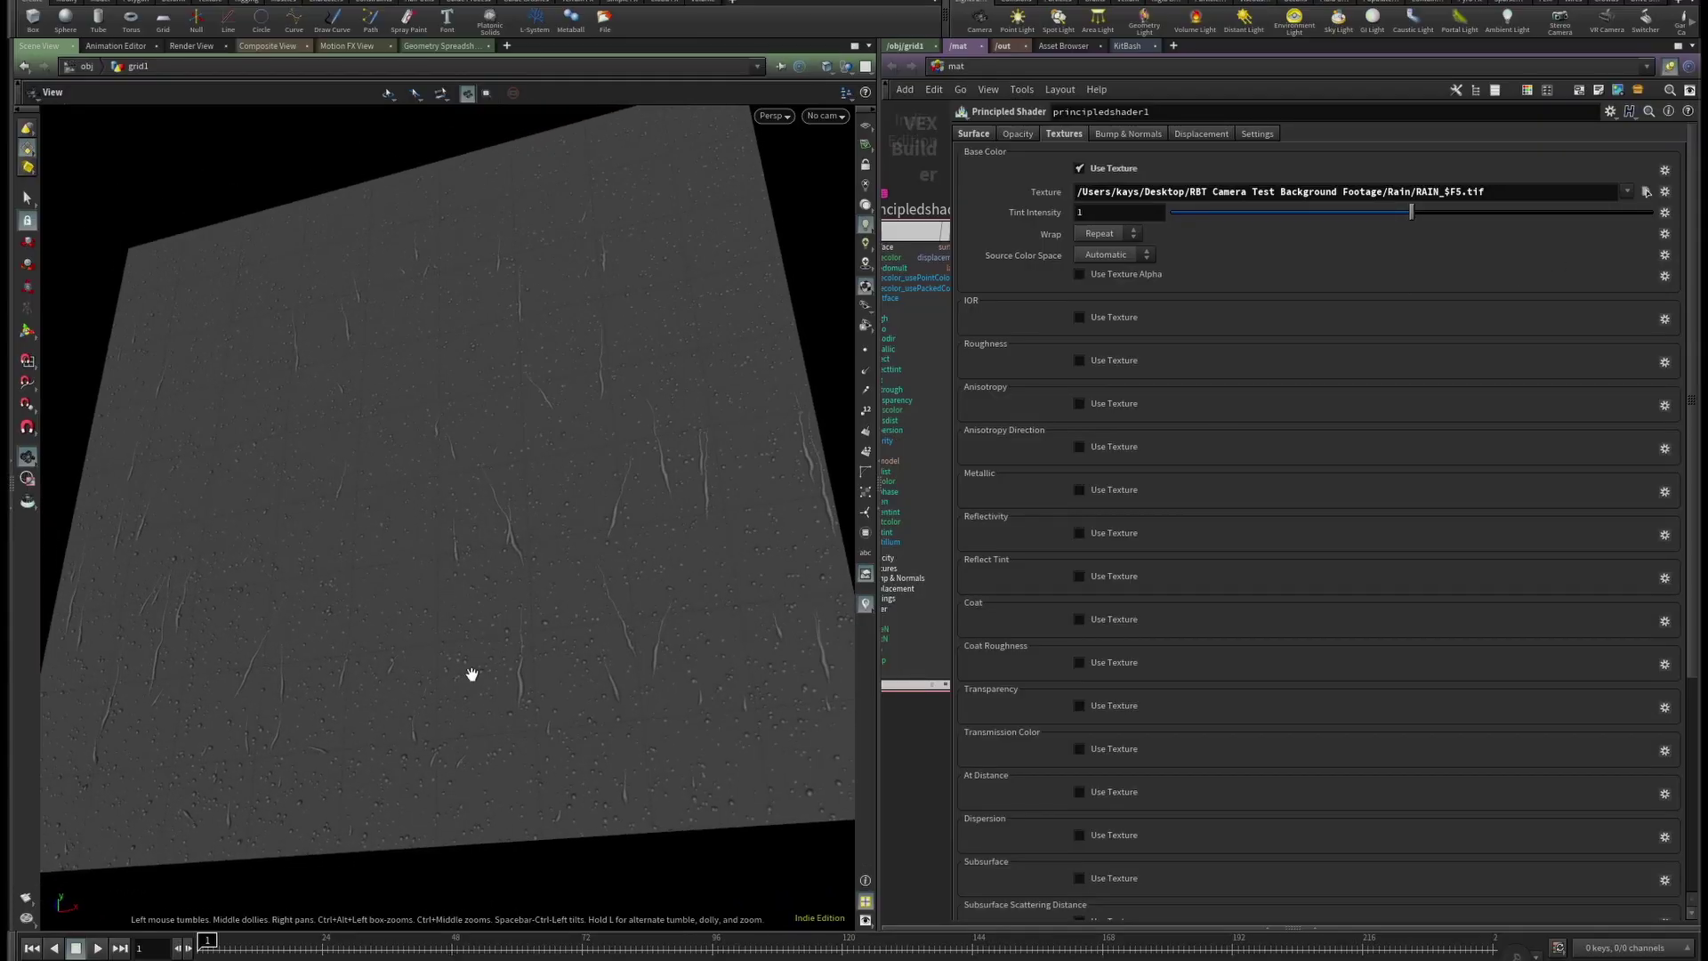
click(96, 949)
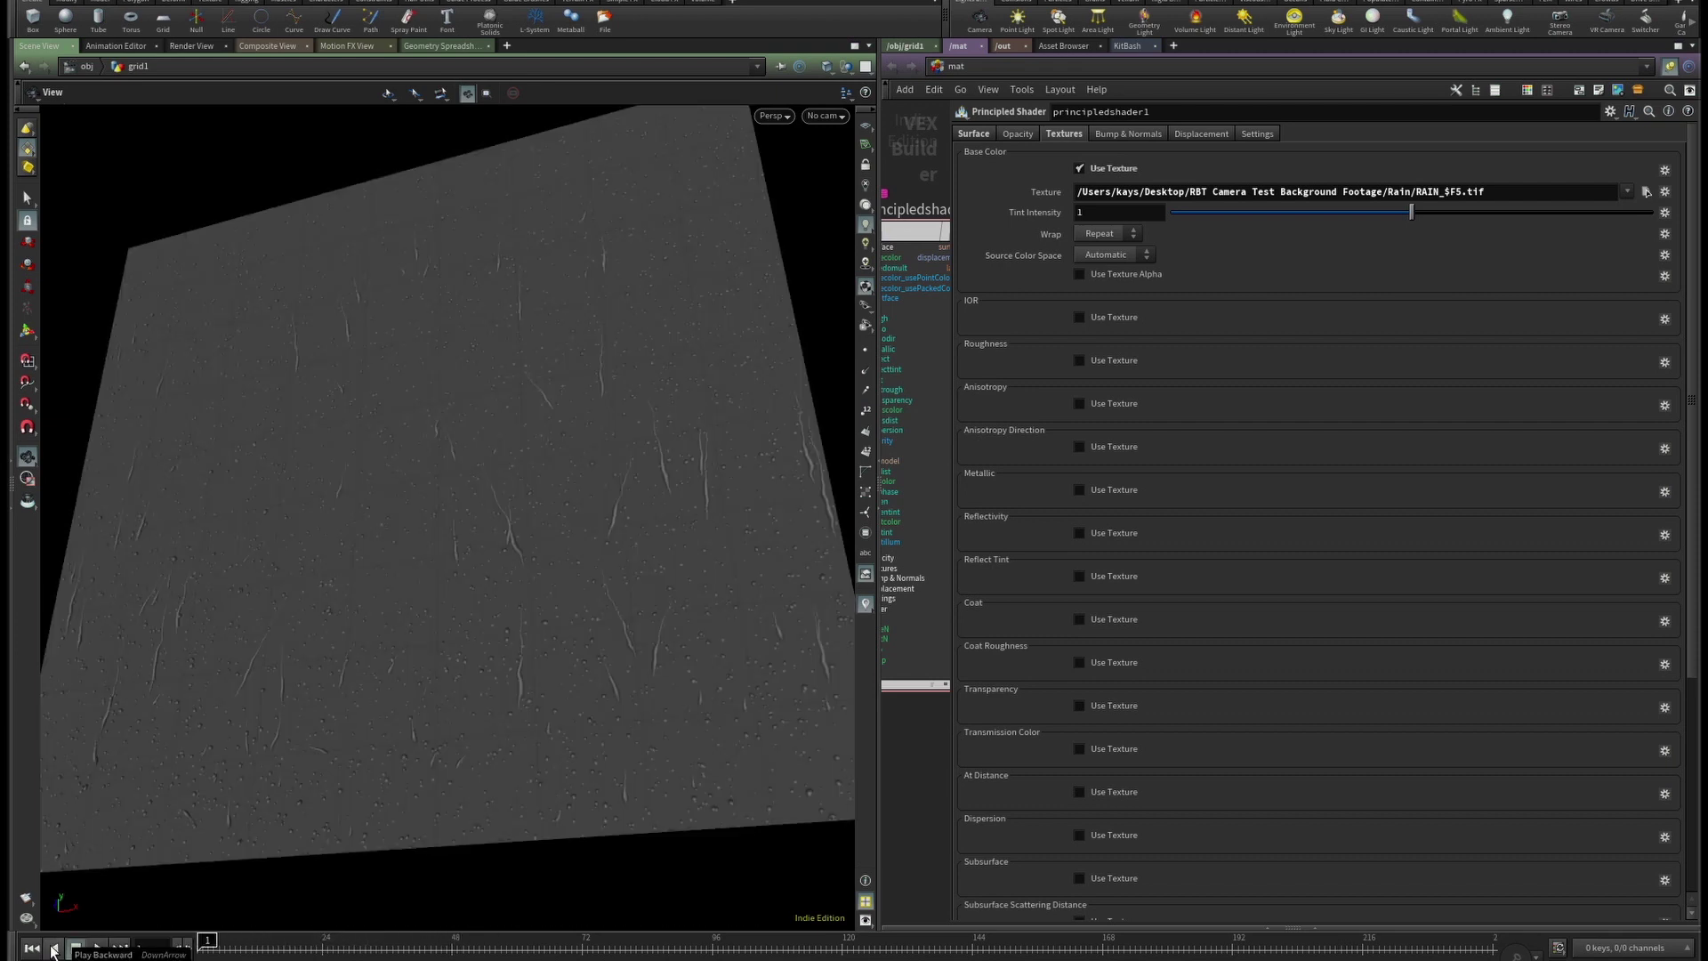
click(76, 948)
click(97, 949)
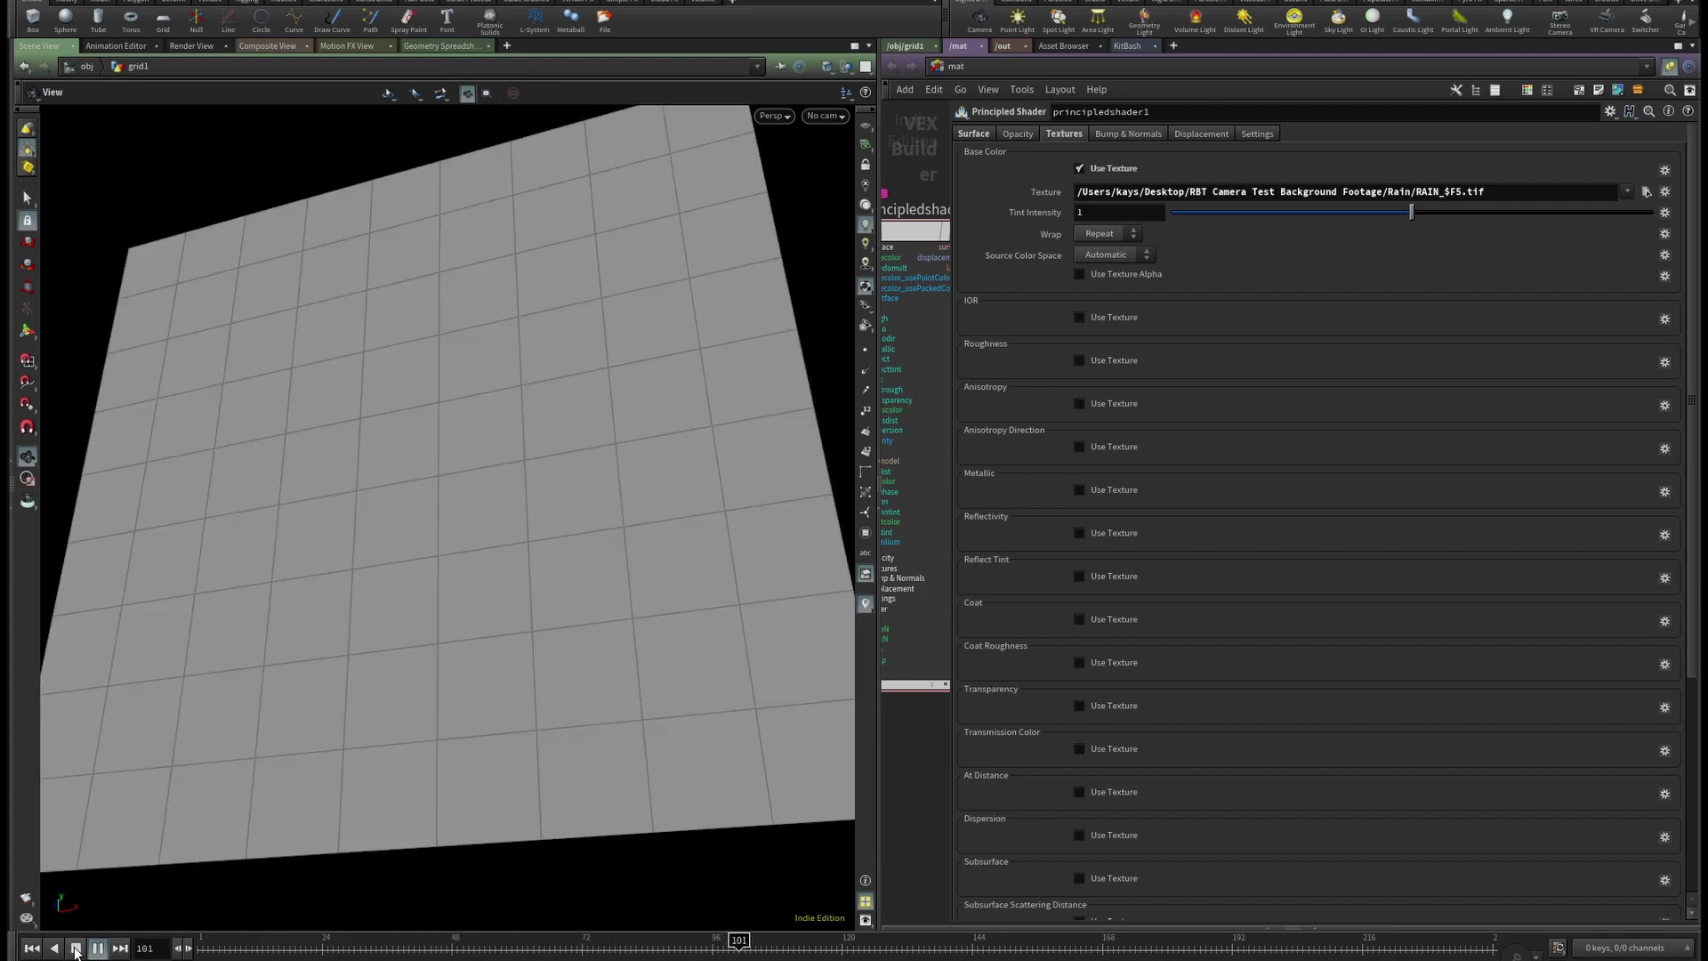
click(76, 948)
drag(806, 950, 195, 948)
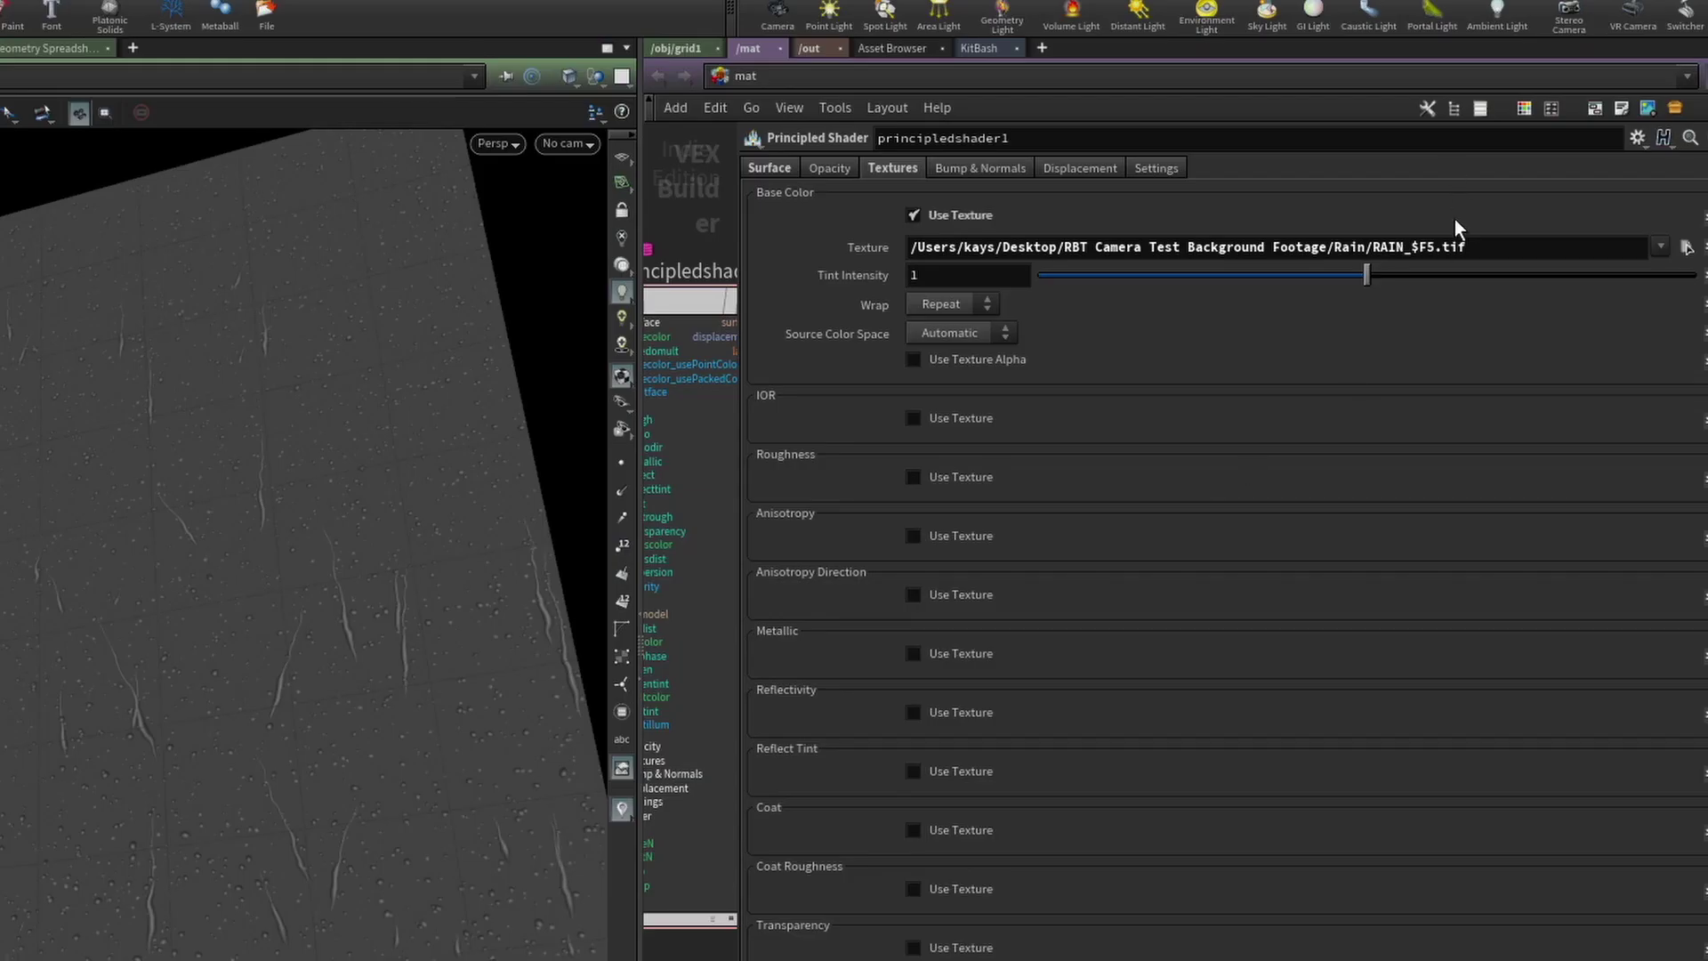
Replace $F5 with the looping expression `($F5%48)` in the texture path and play to test.
click(1434, 249)
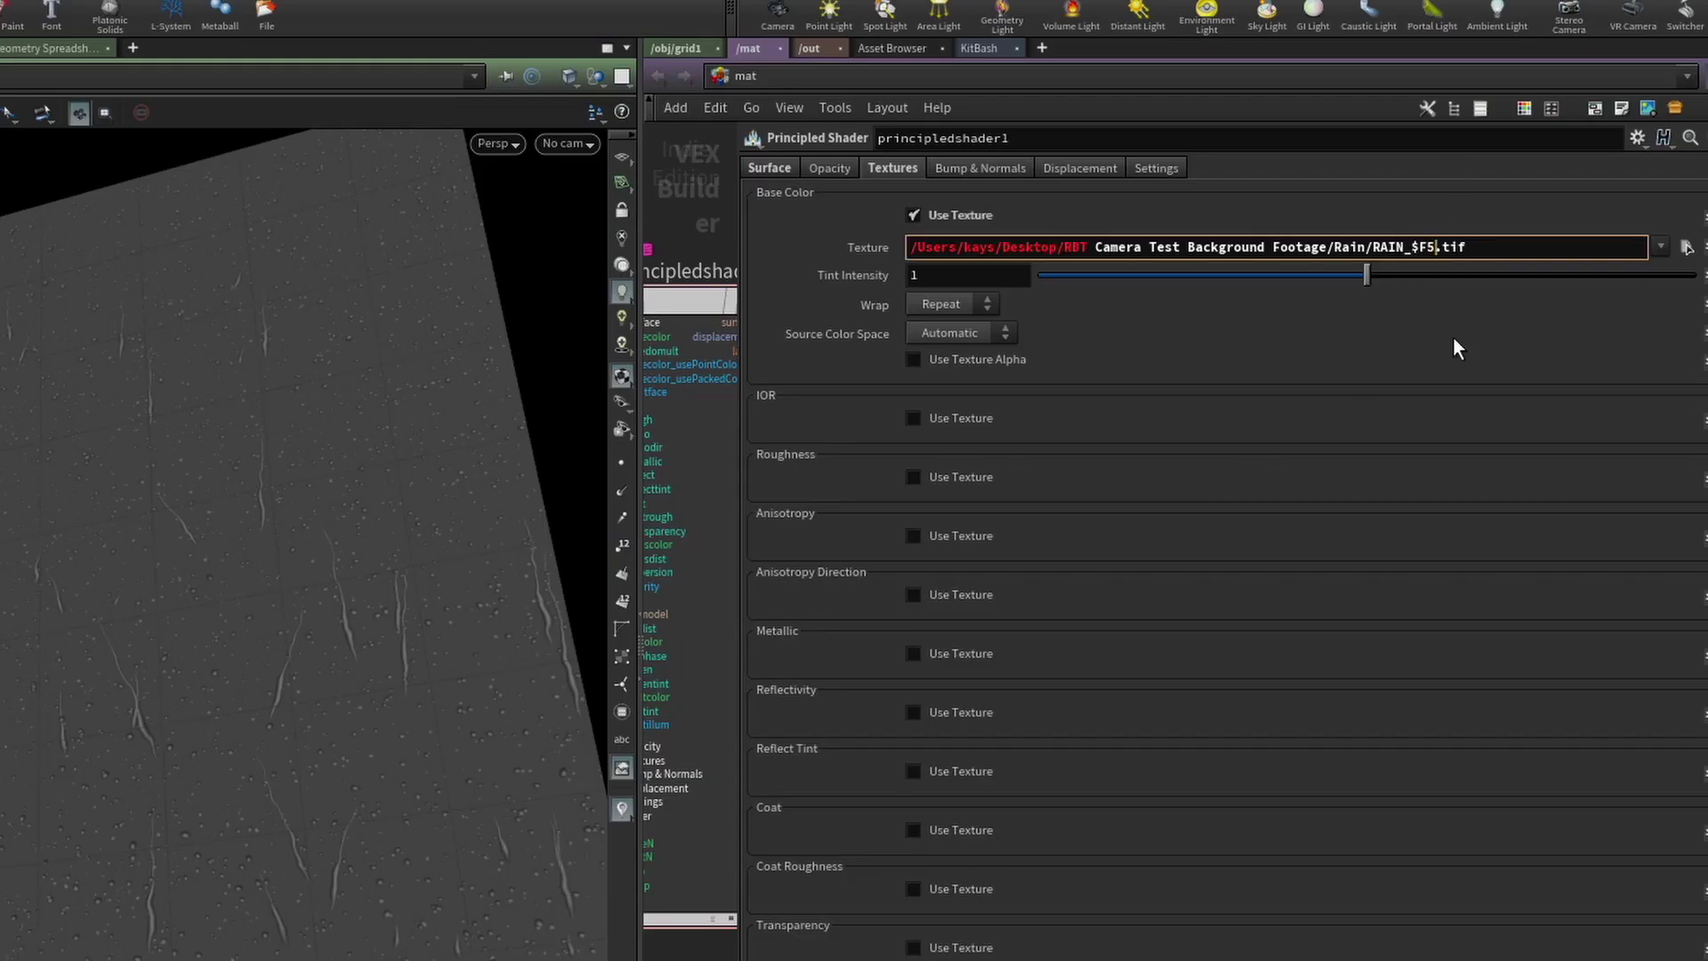
key(BackSpace)
key(BackSpace)
key(BackSpace)
text(`($F)
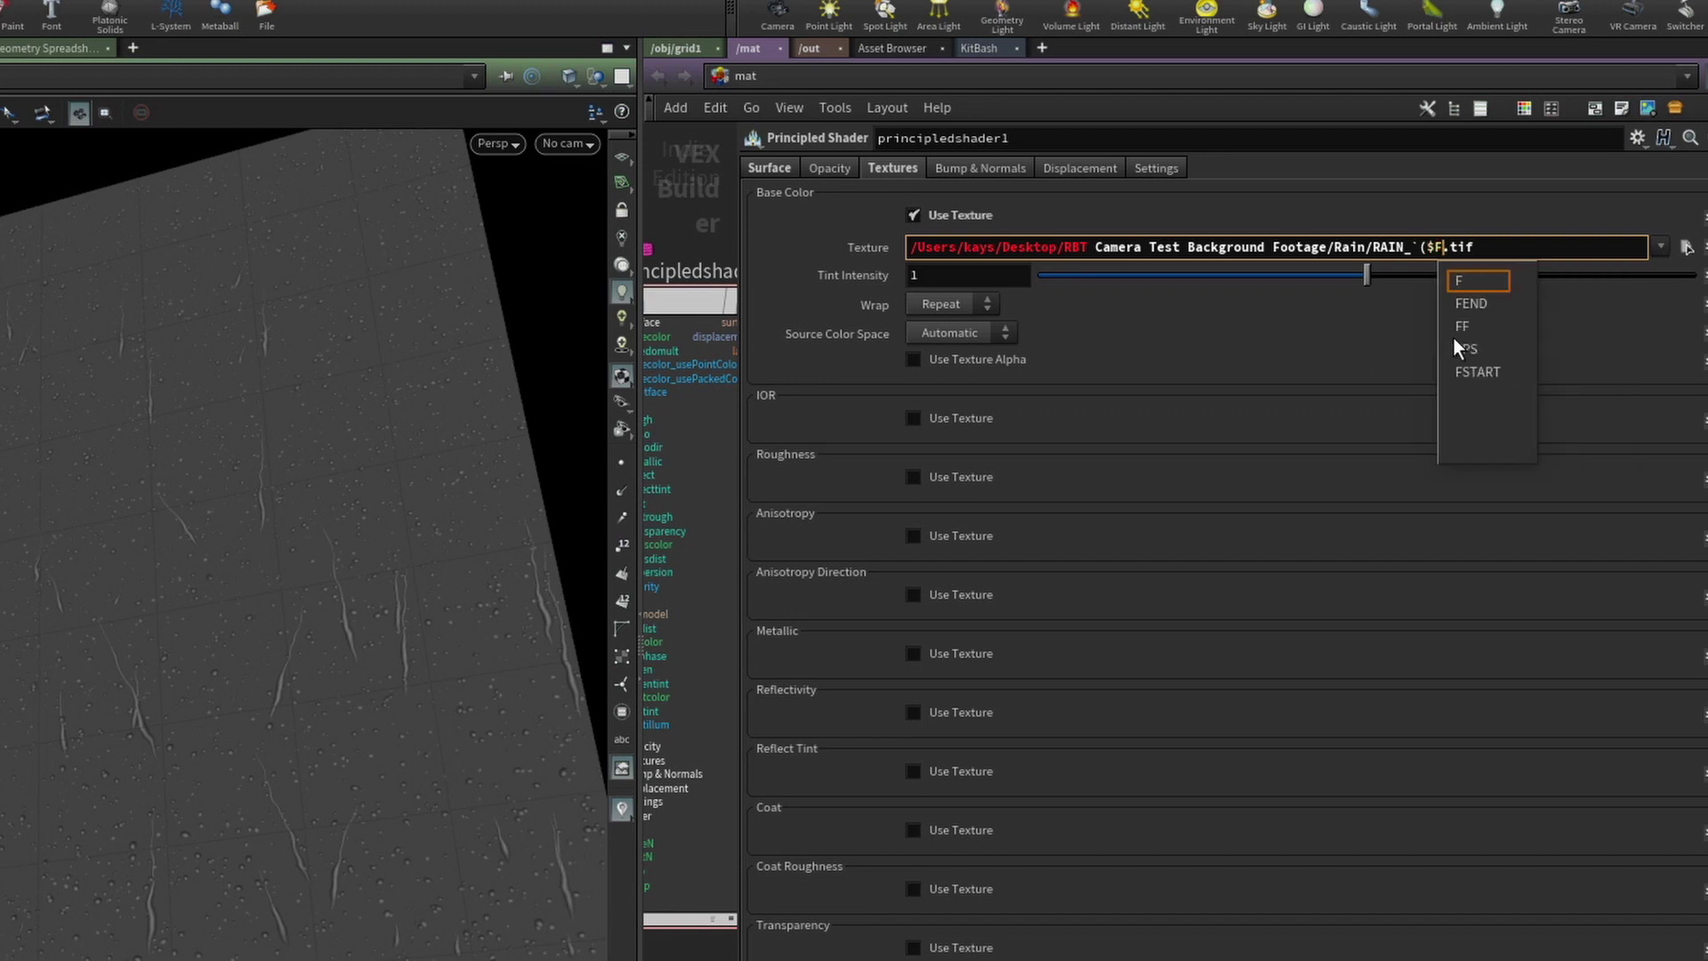
text(5)
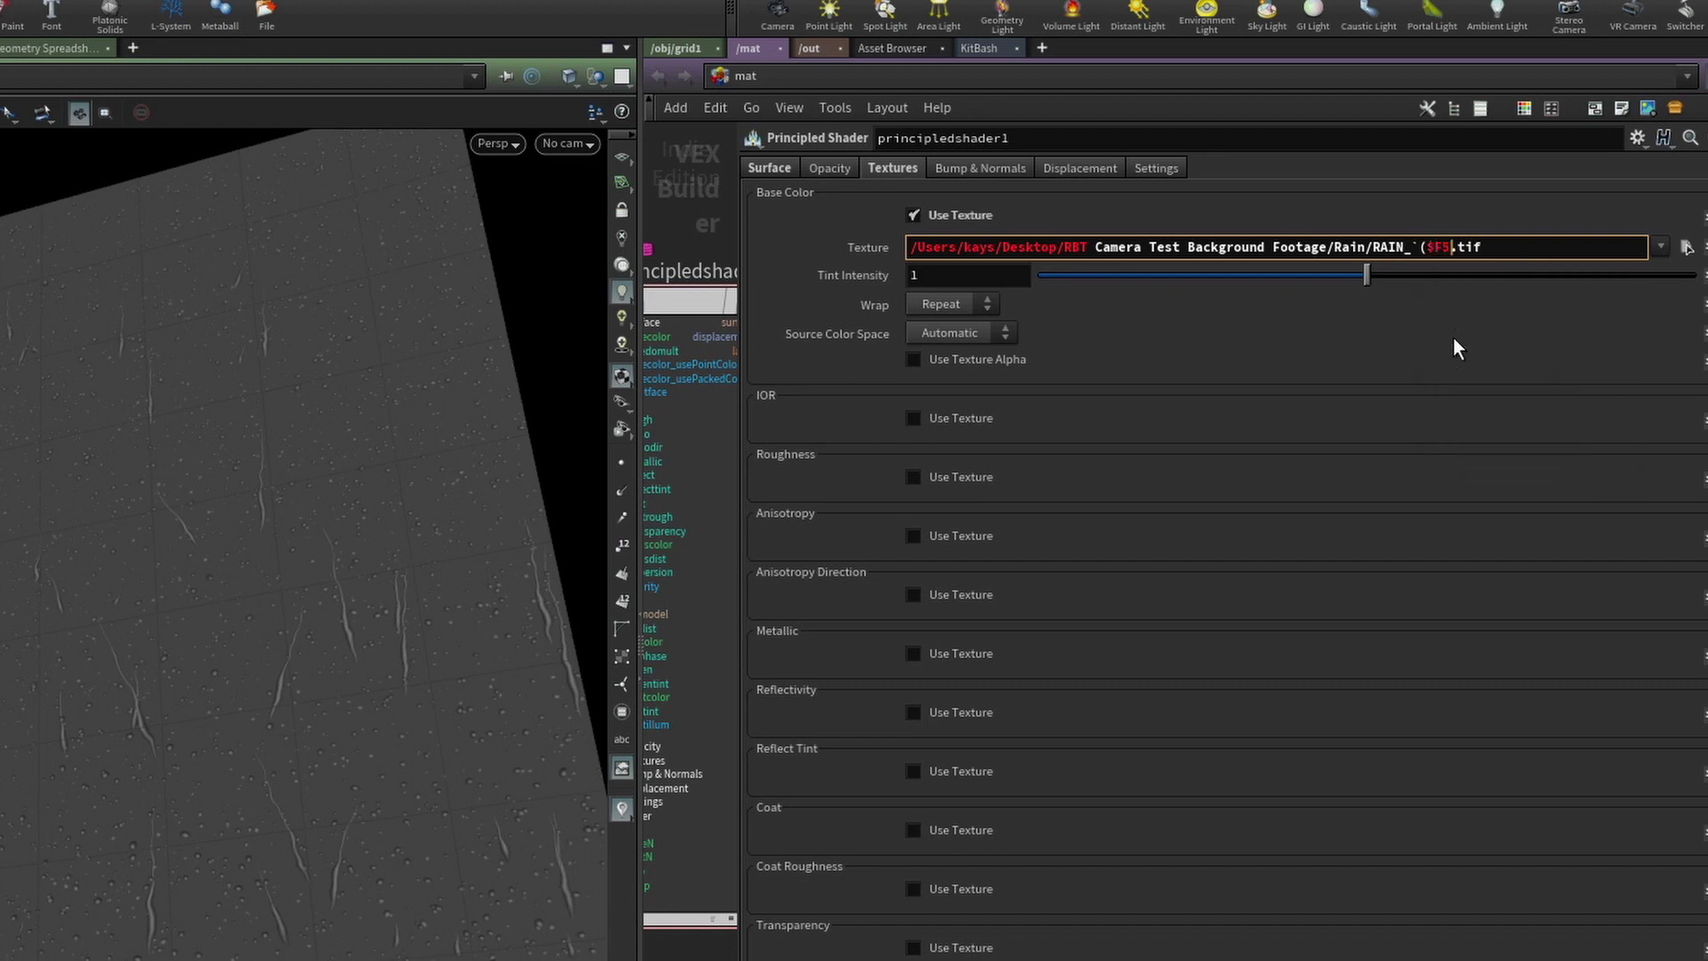
text(%48)`)
key(Return)
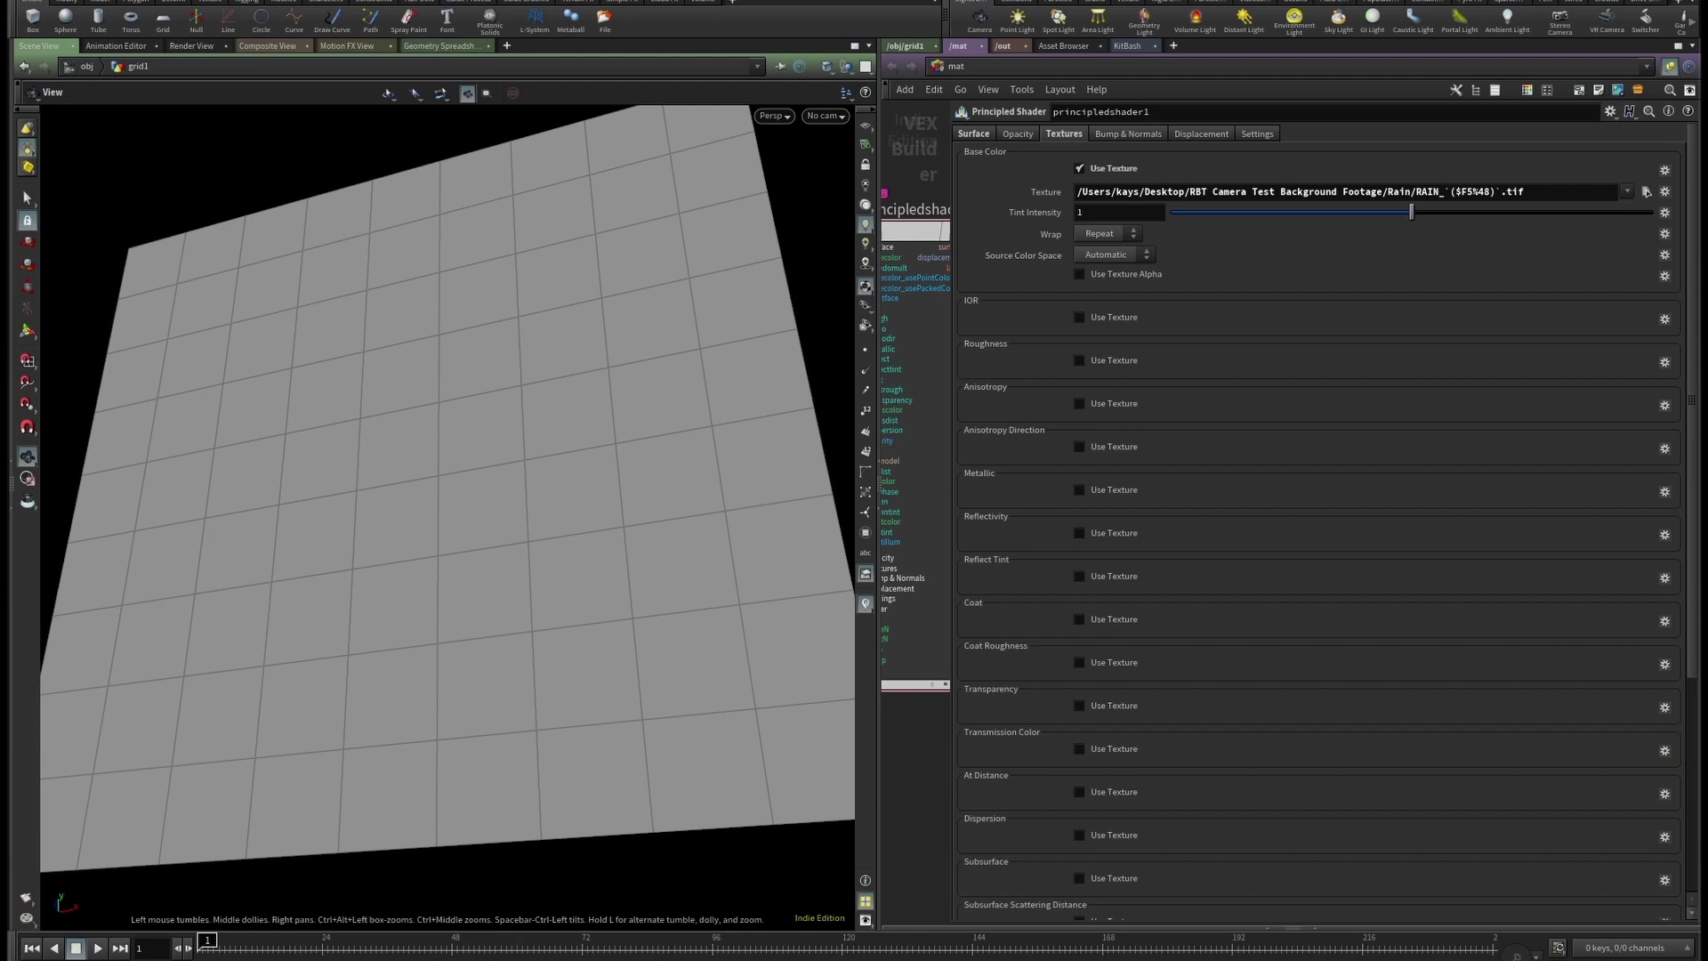
click(98, 948)
Stop at frame 1, delete the 5 after $F, and start typing padzero before ($F%48).
click(76, 947)
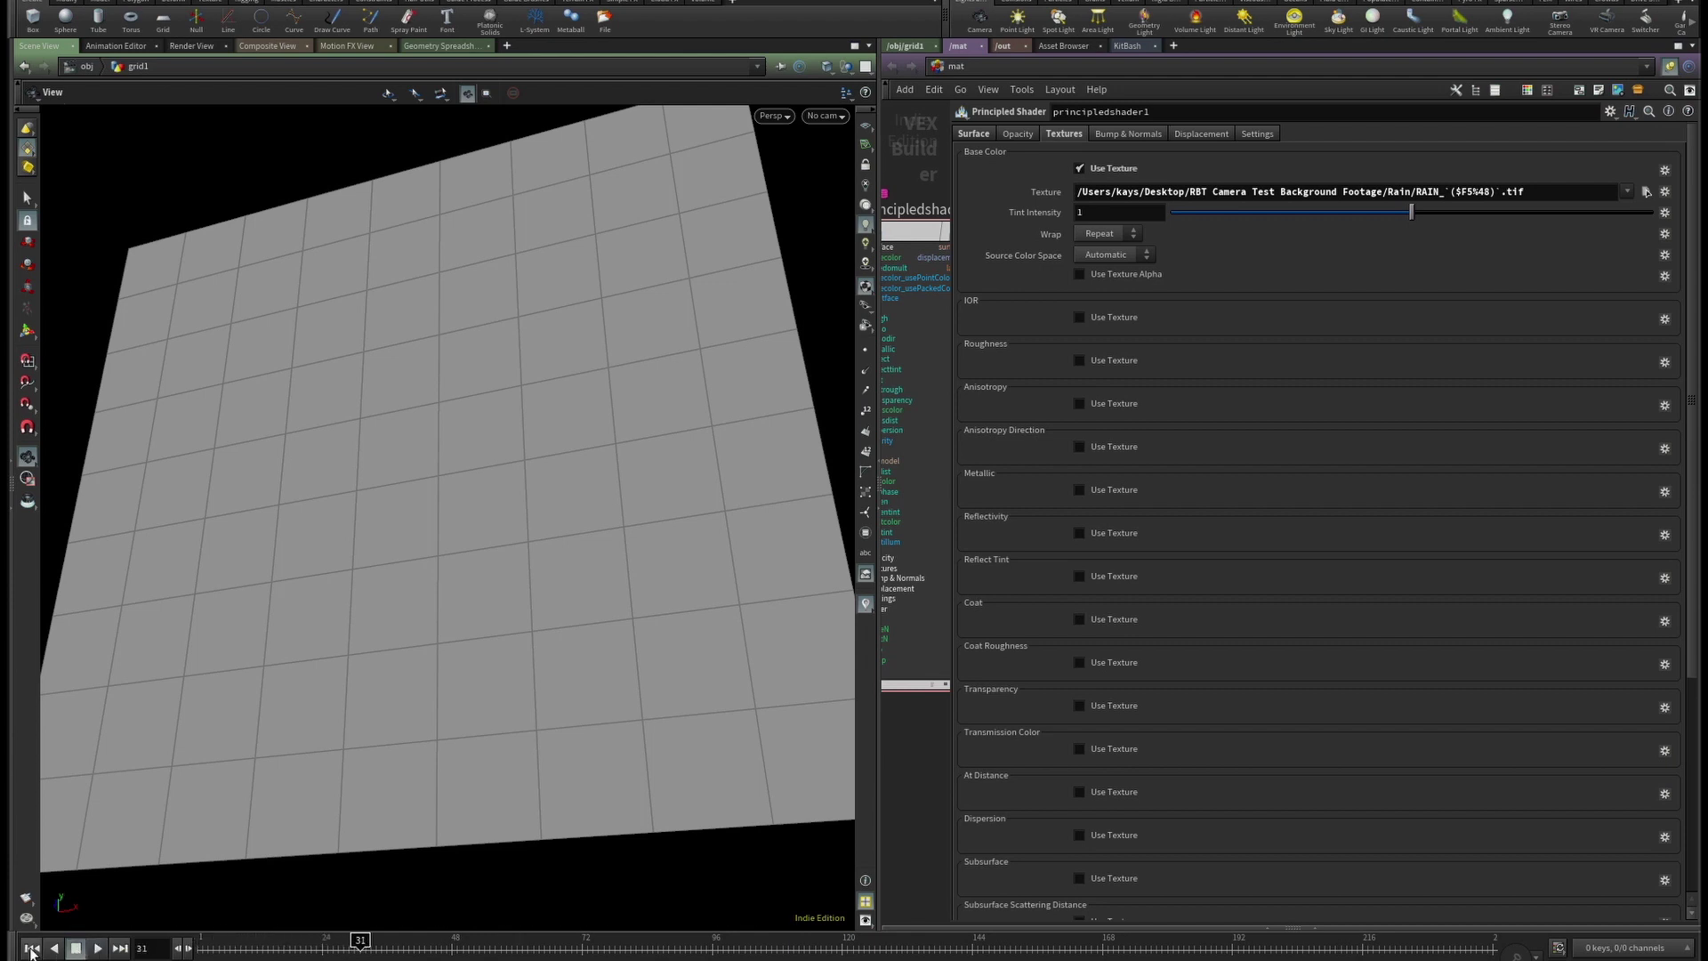
click(31, 948)
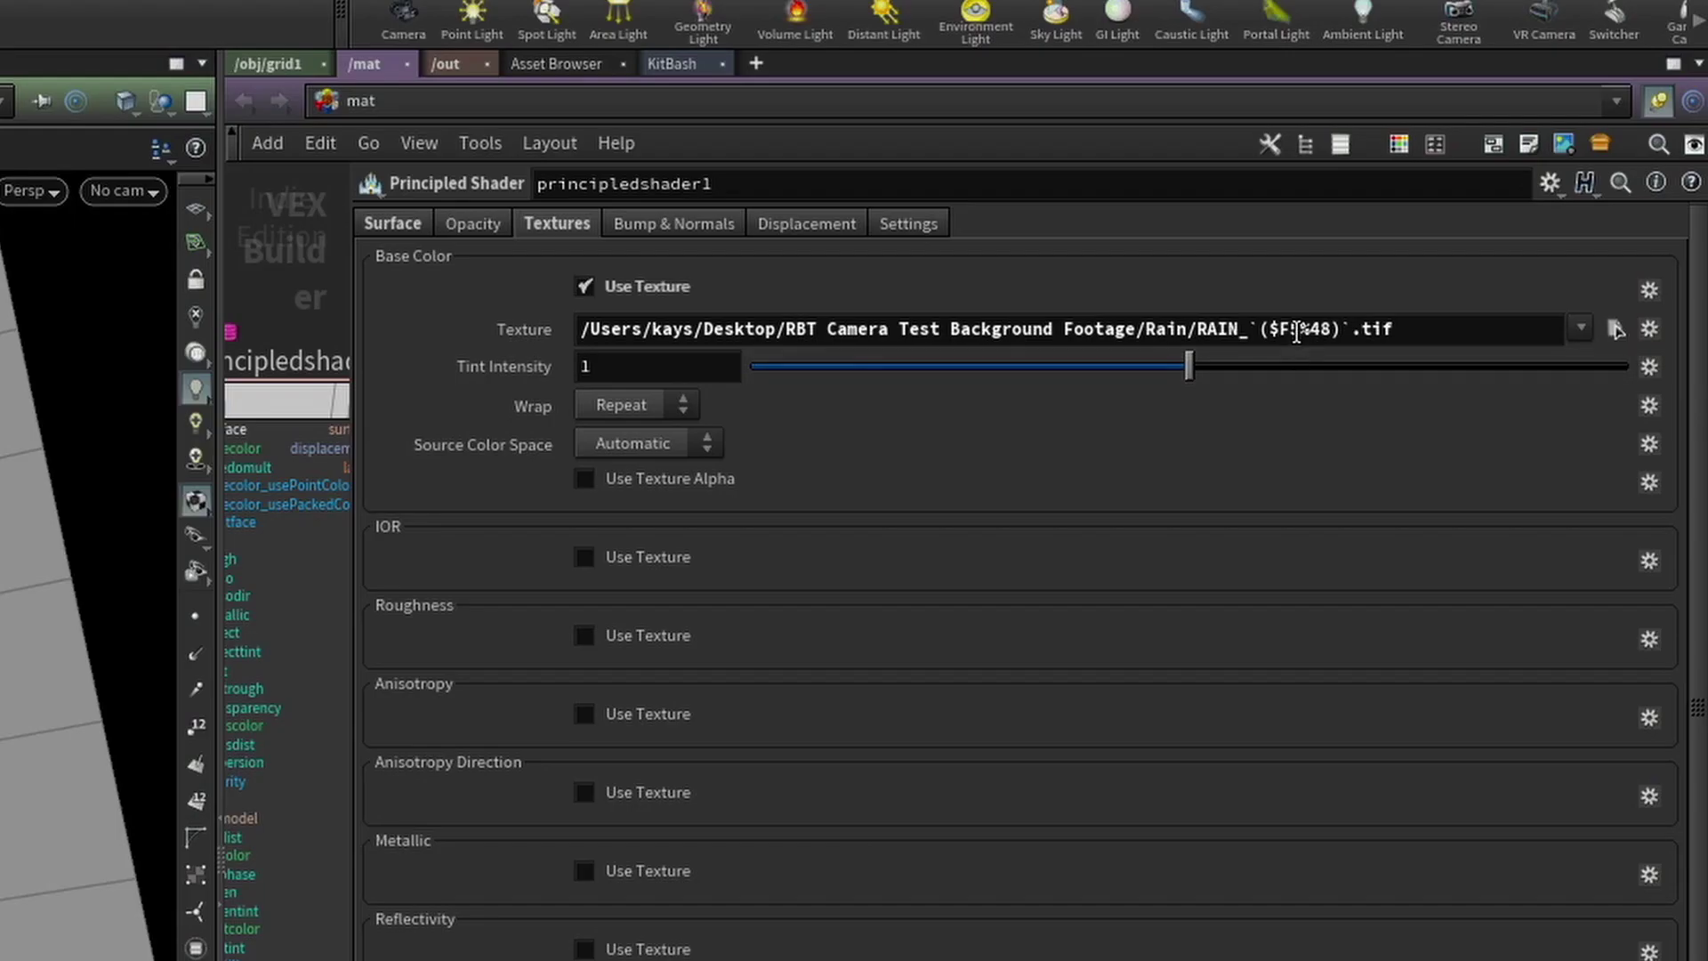
click(1473, 191)
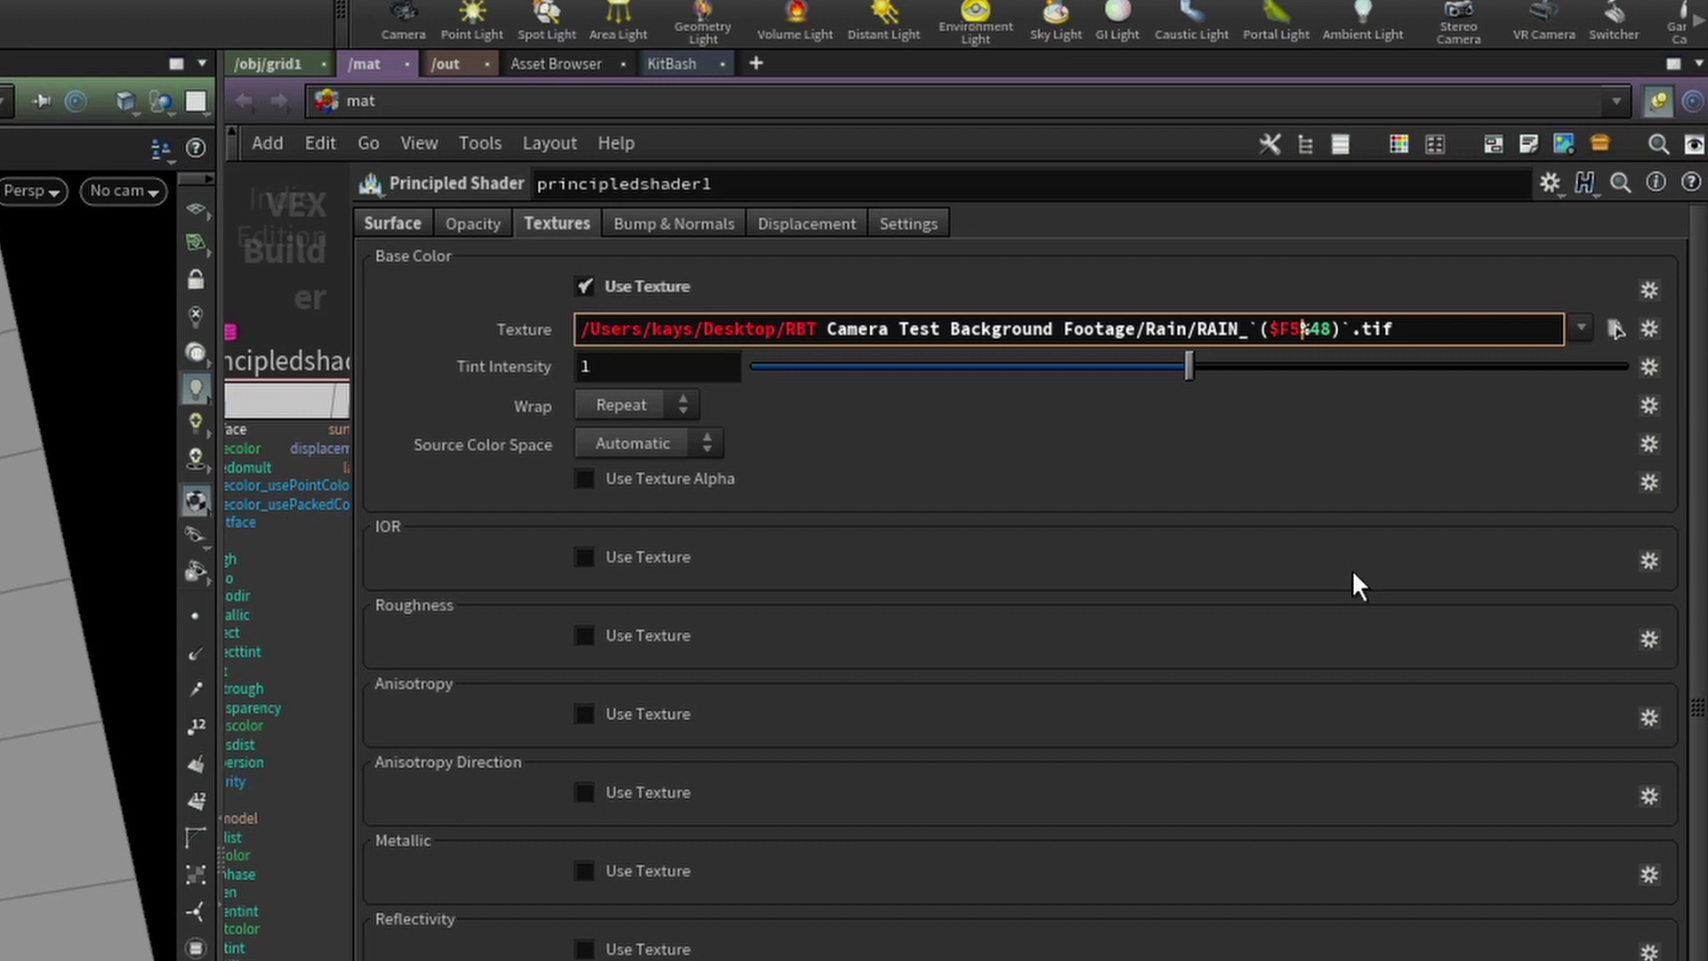
key(BackSpace)
key(Return)
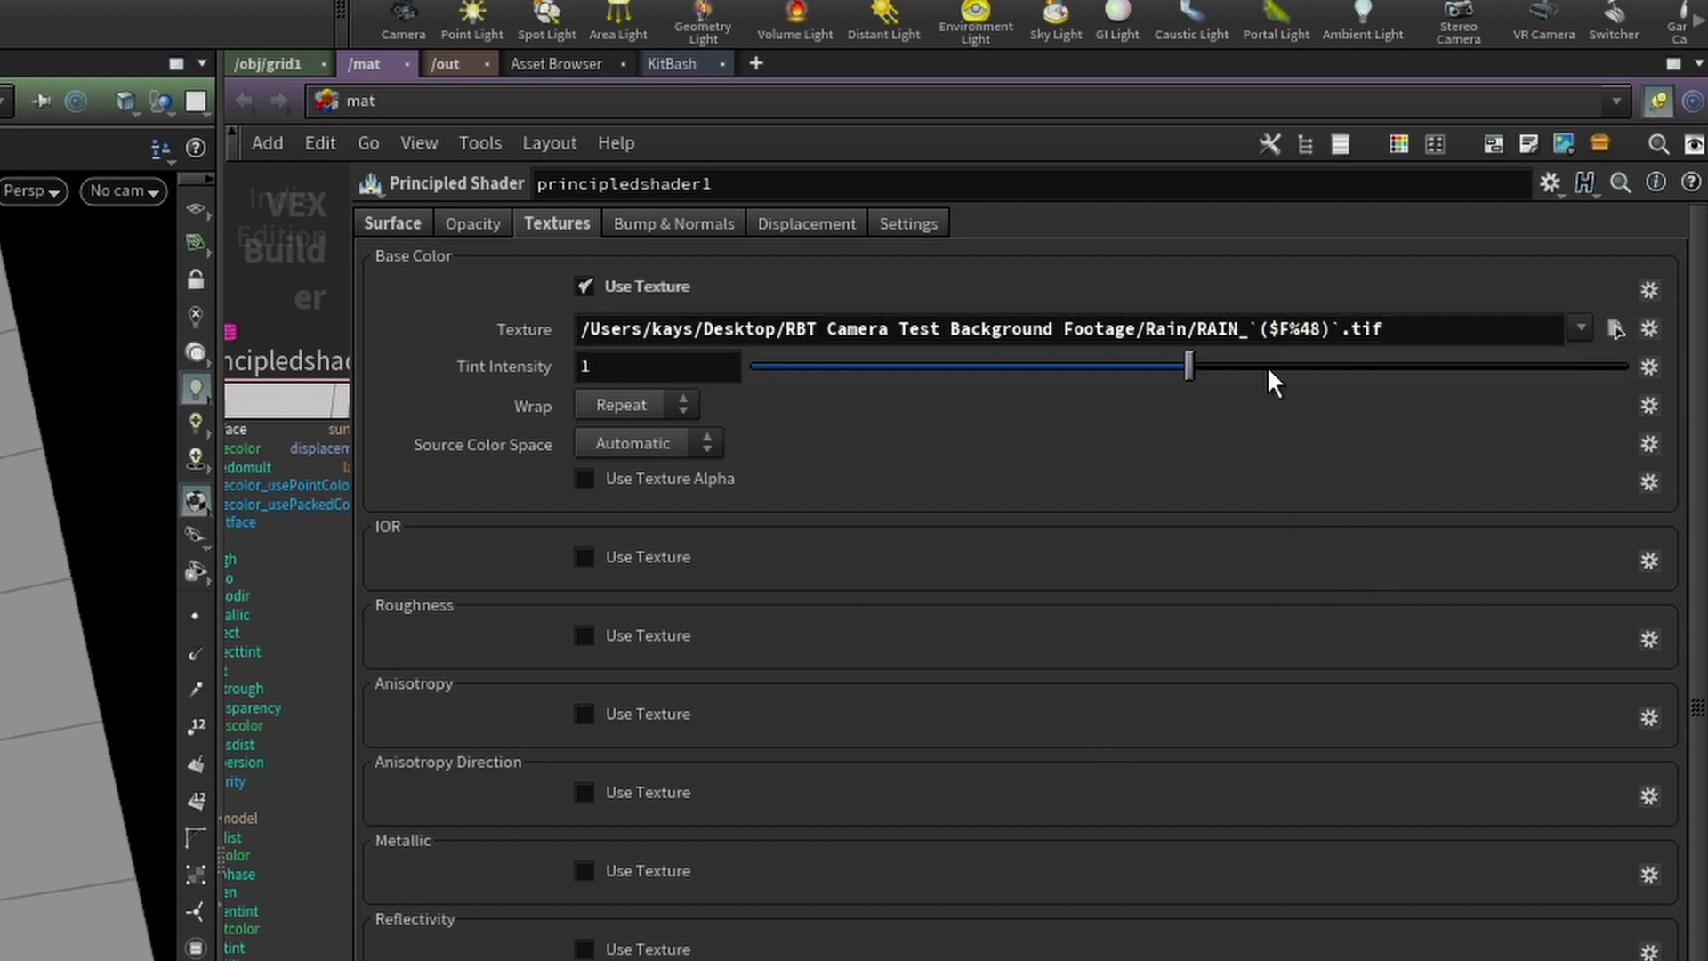
click(1258, 329)
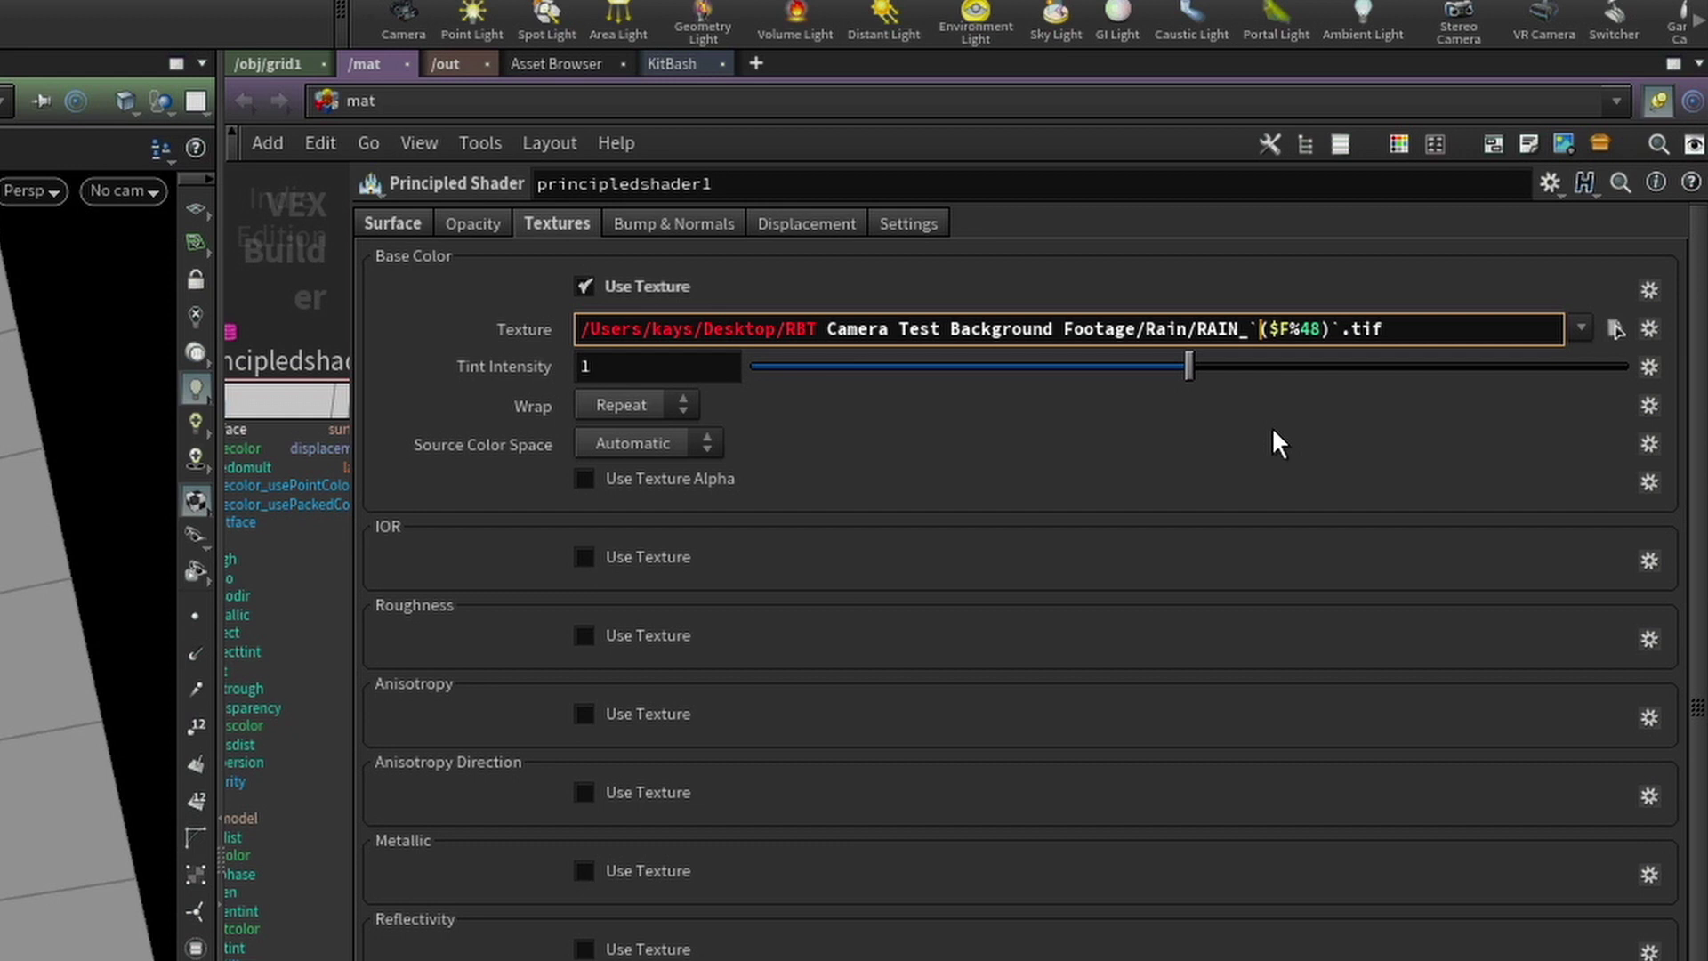
text(padzero)
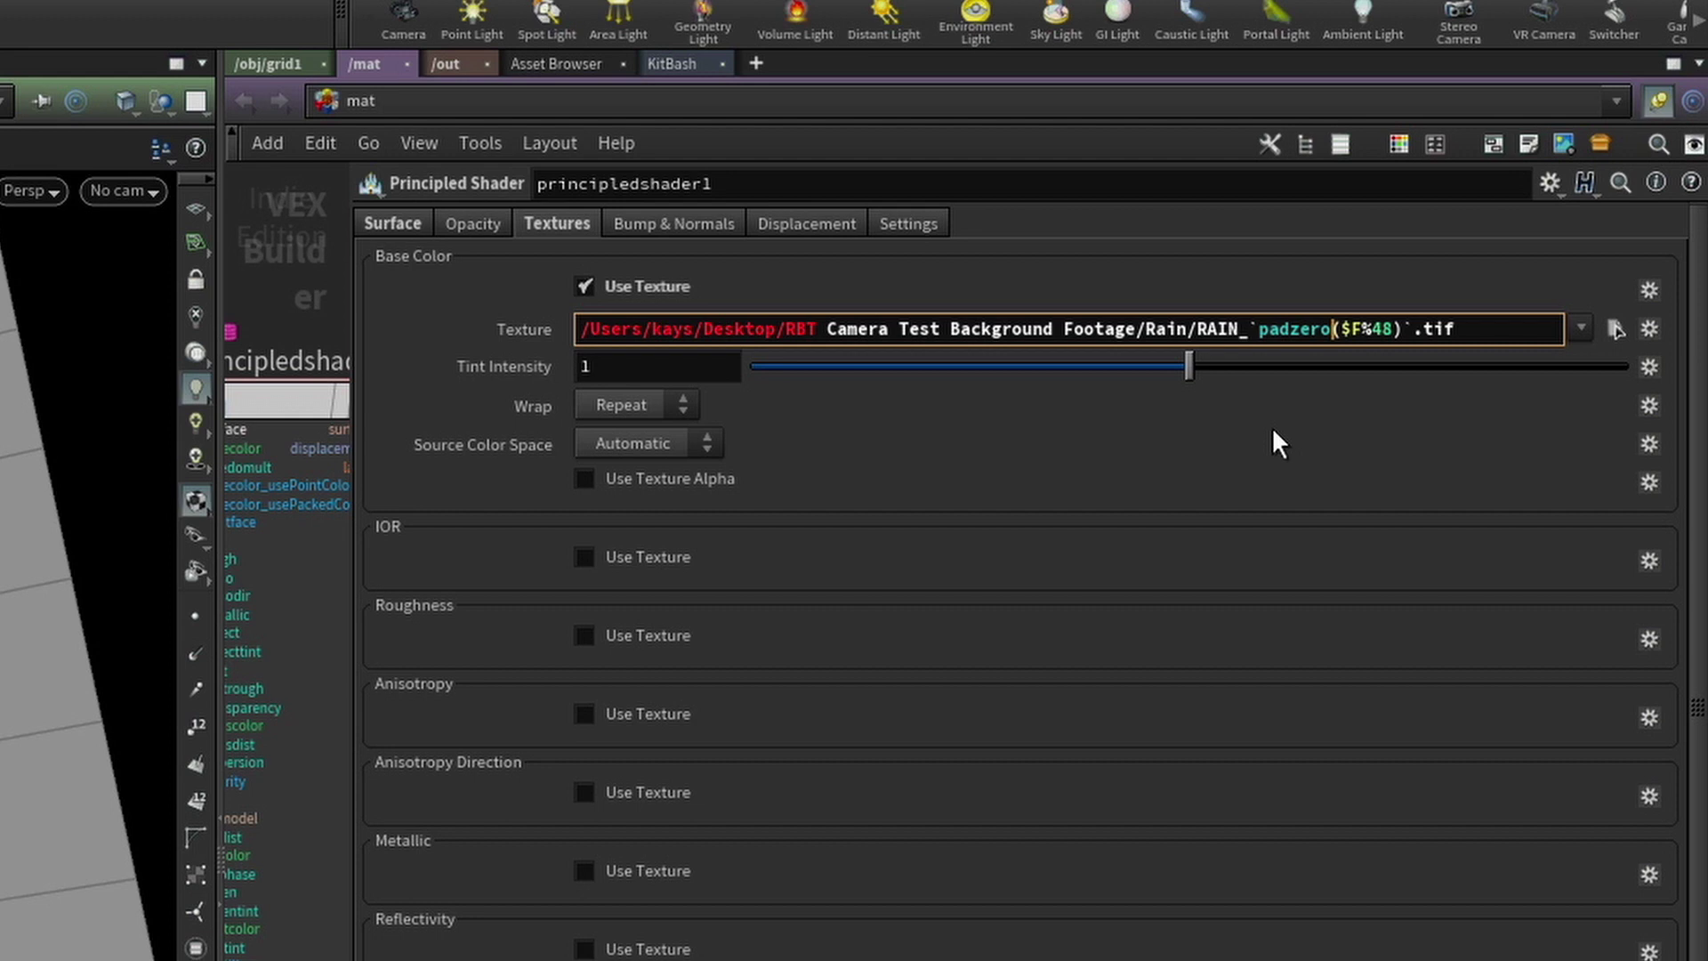
Add 5, inside padzero to get RAIN_`padzero(5,$F%48)`.tif, then play to check the rain texture.
click(1342, 330)
text(5)
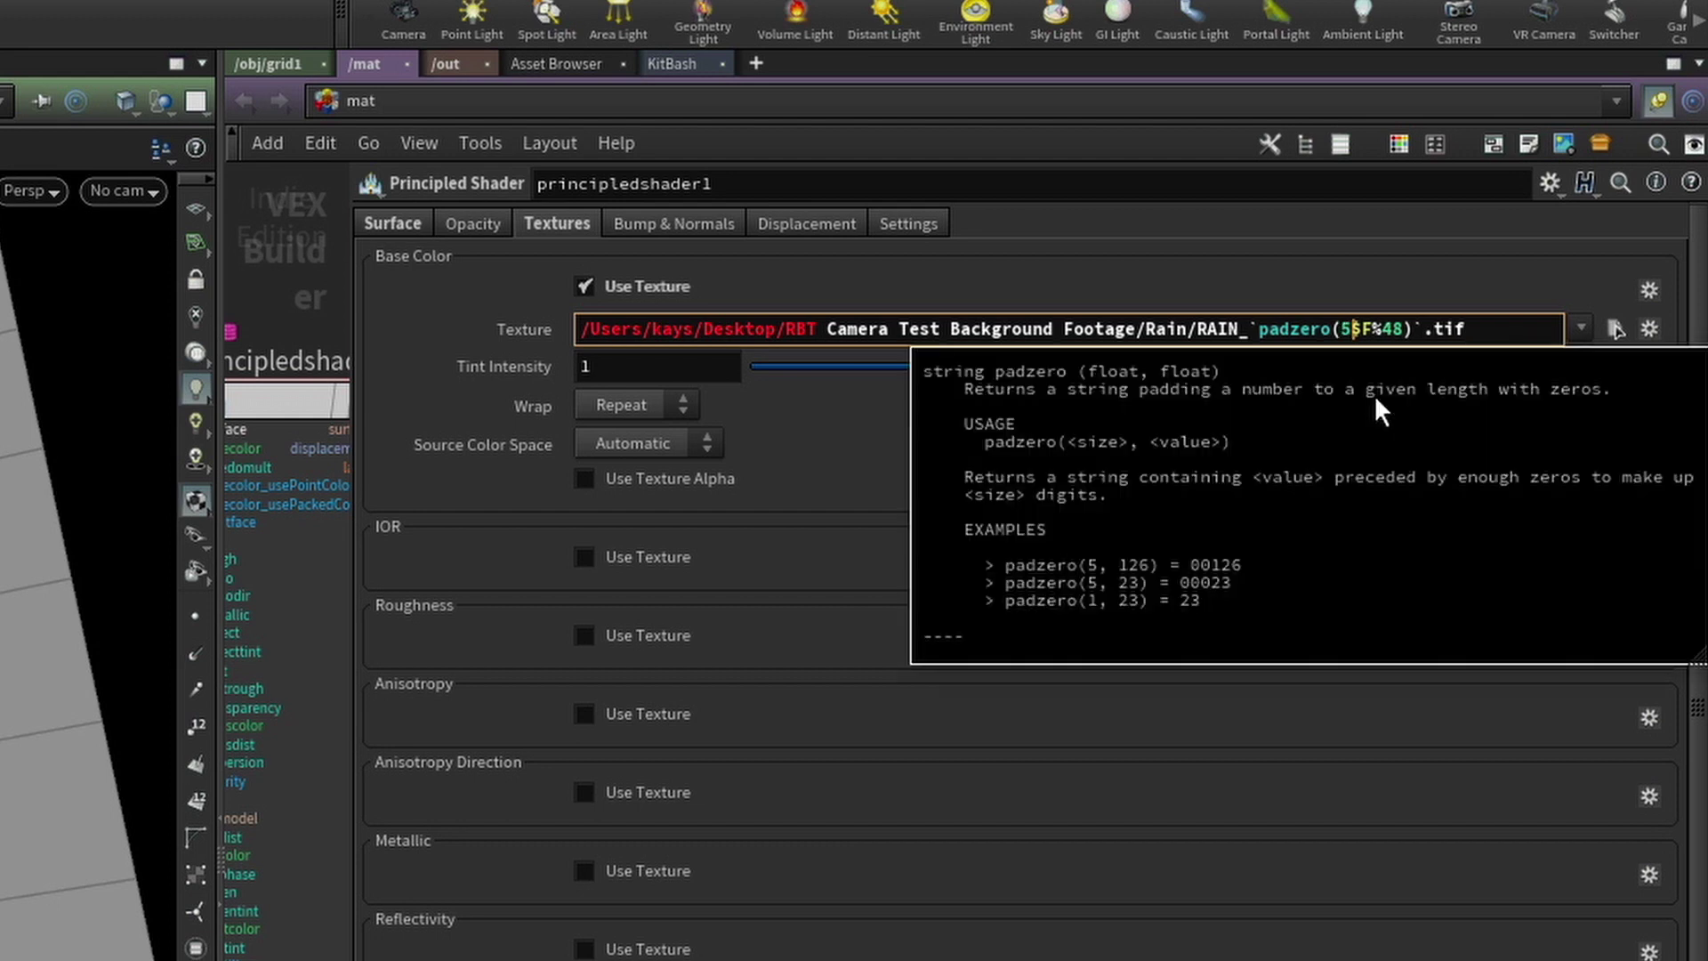
text(,)
key(Return)
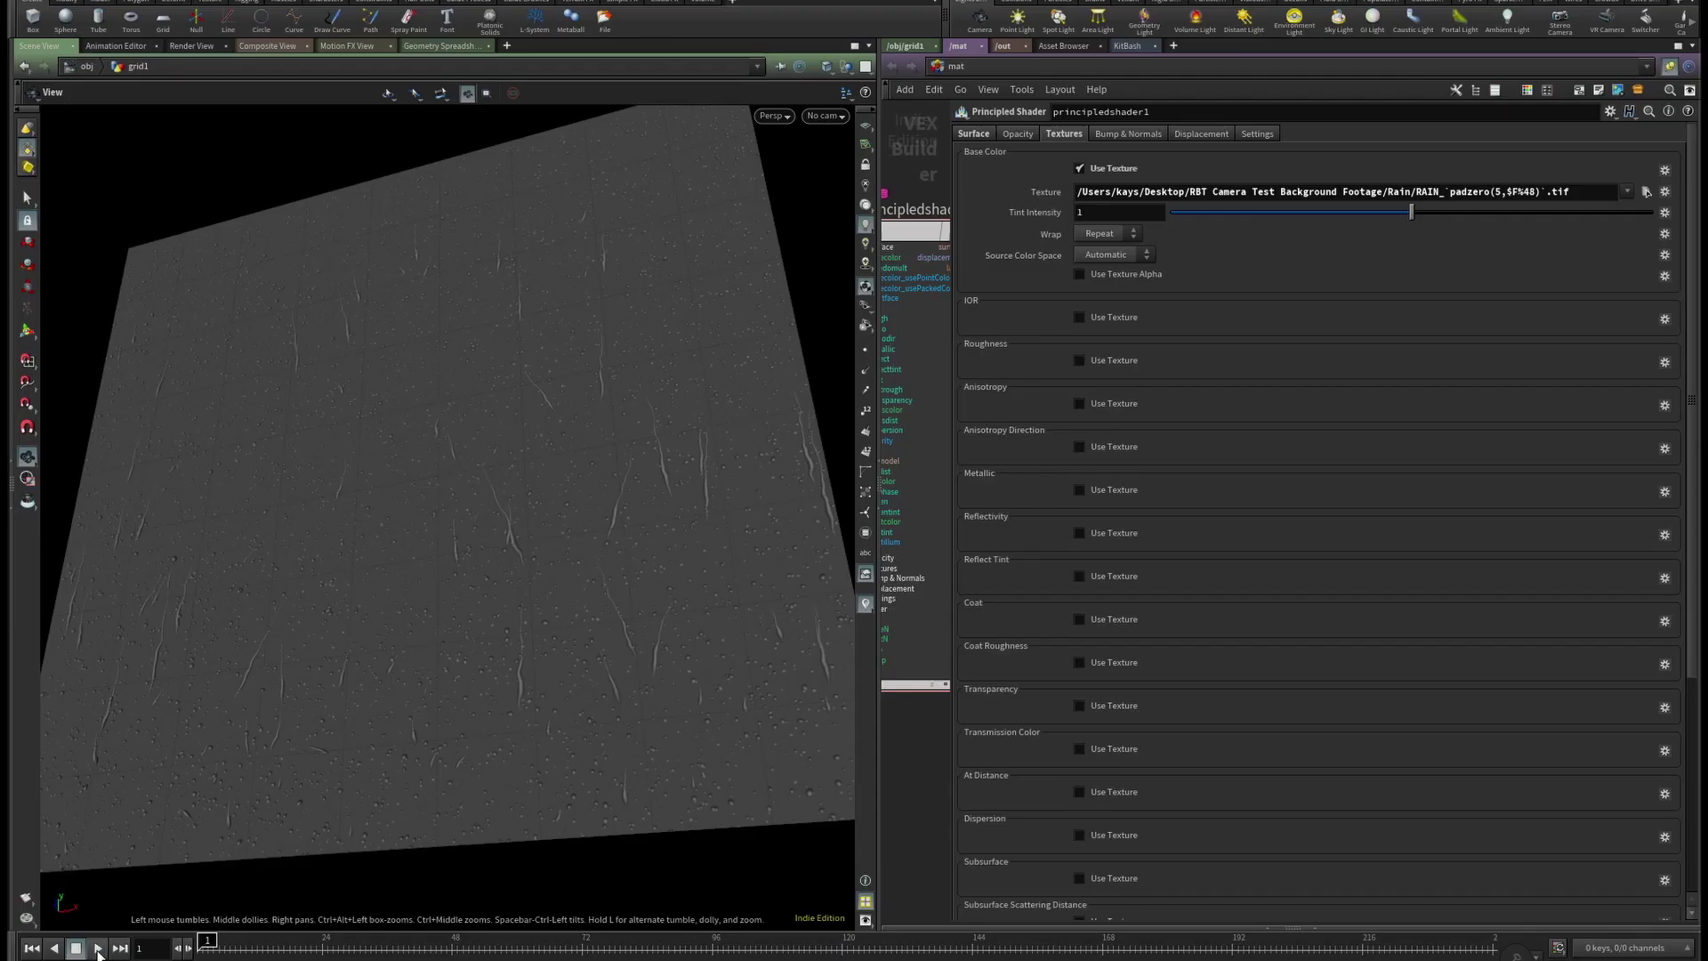
click(97, 948)
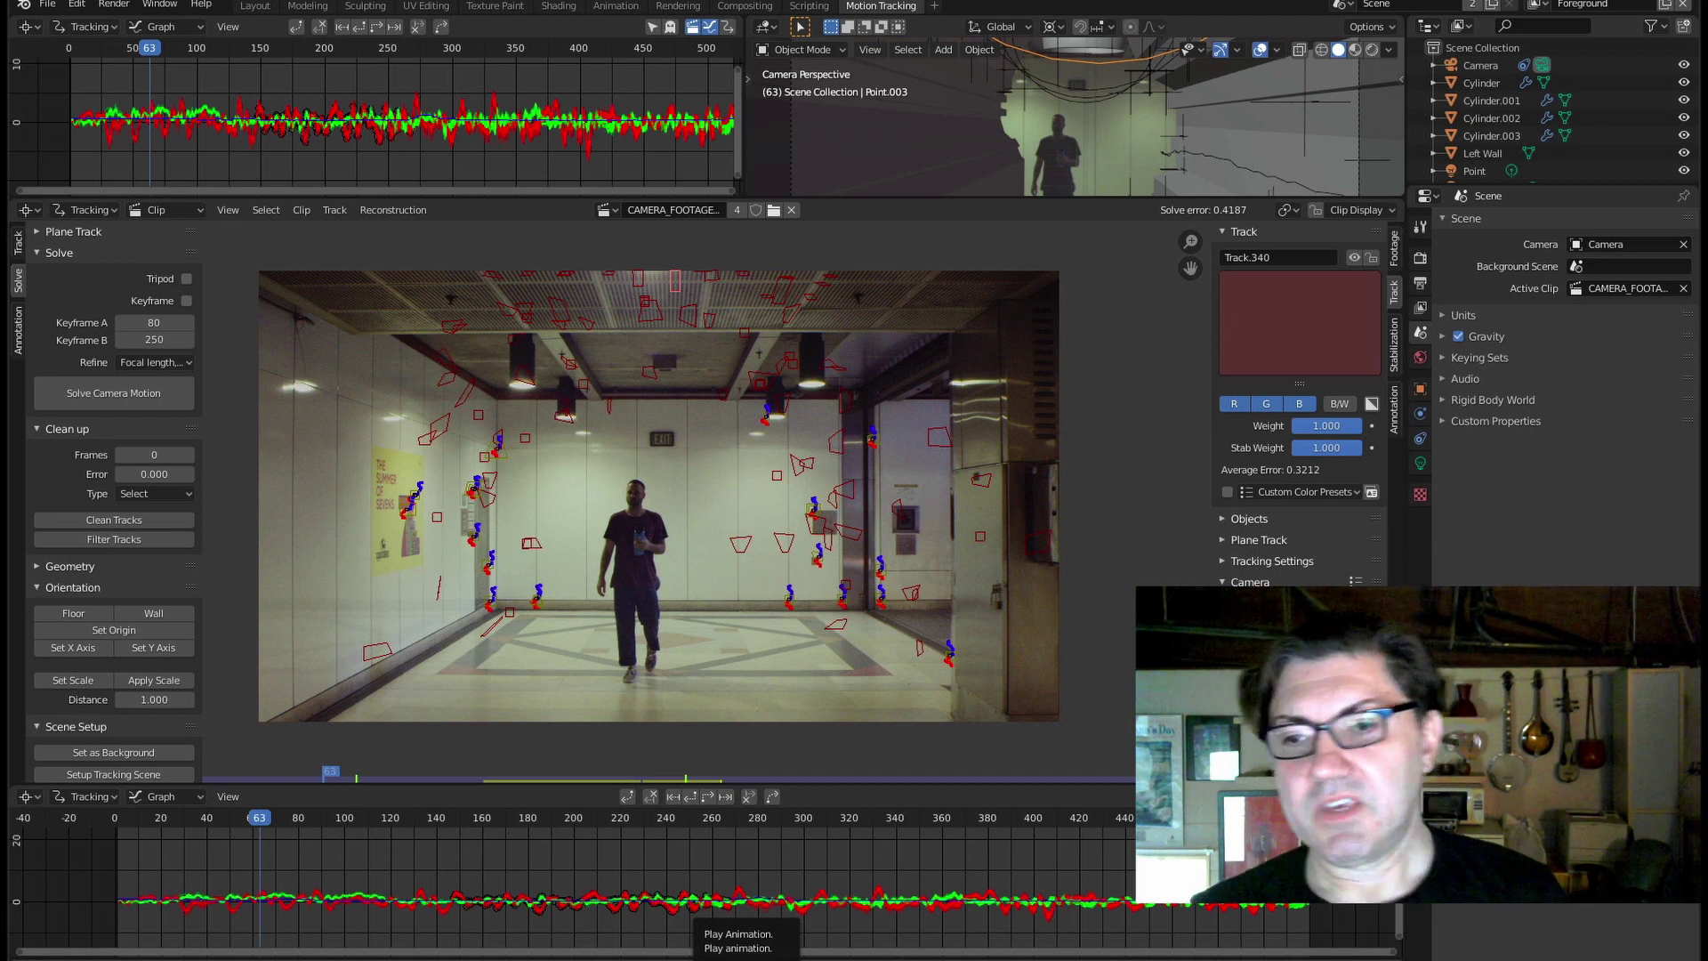
key(space)
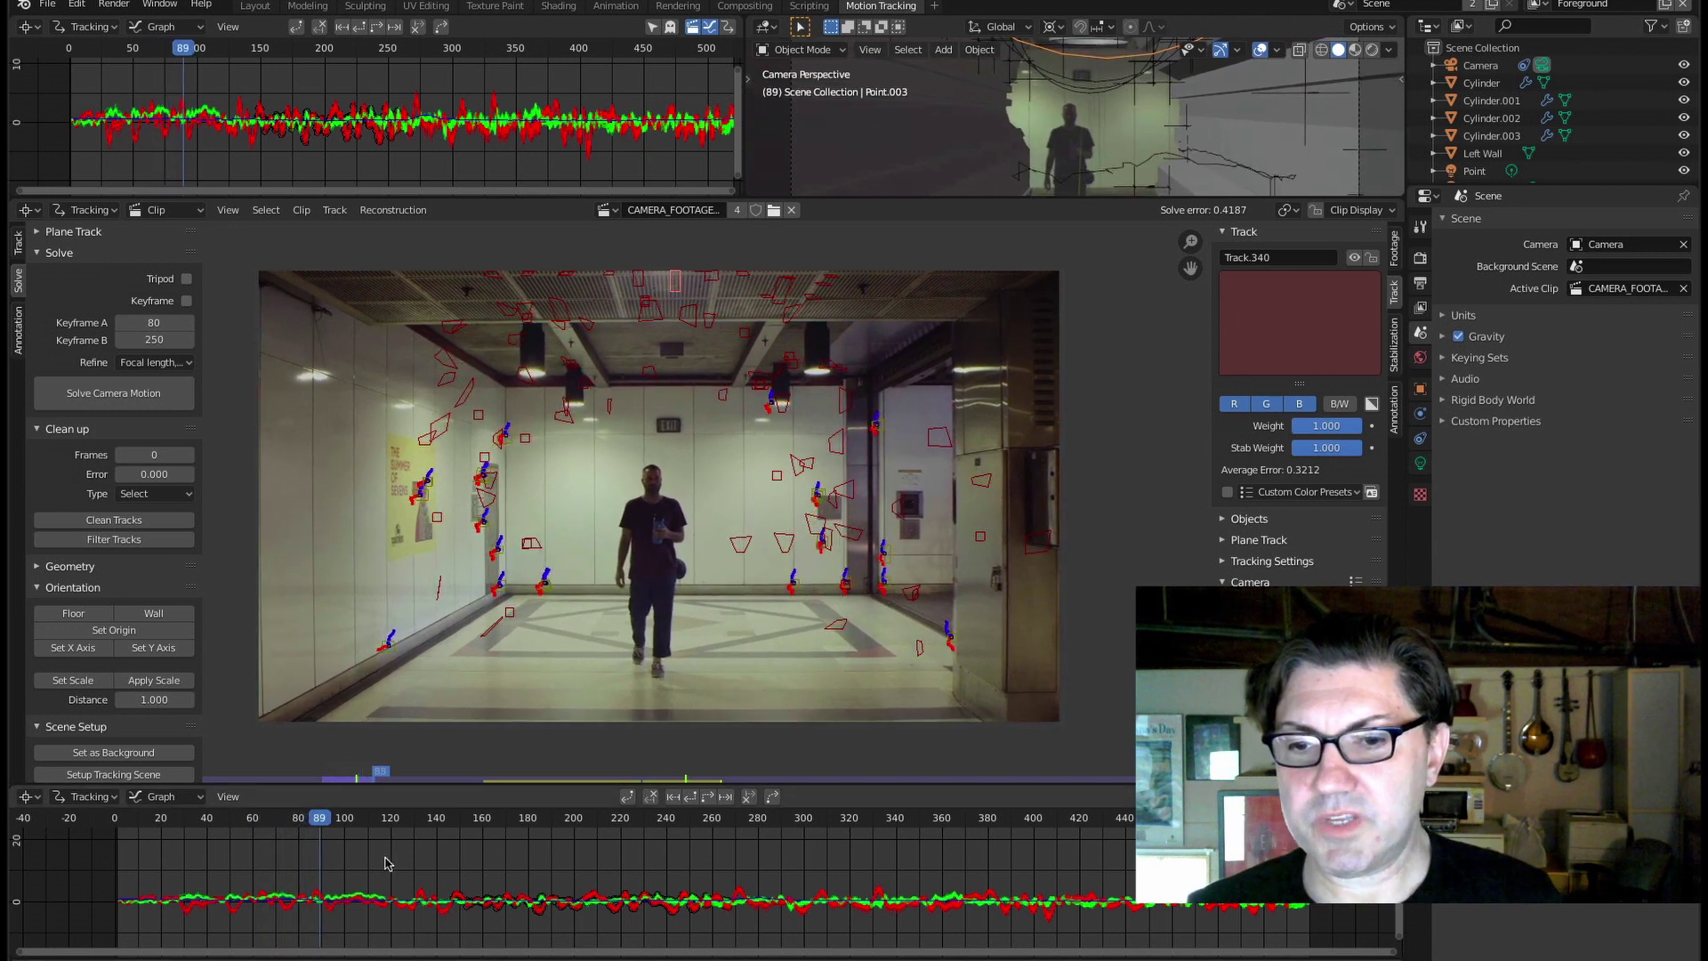
key(space)
drag(439, 830, 637, 808)
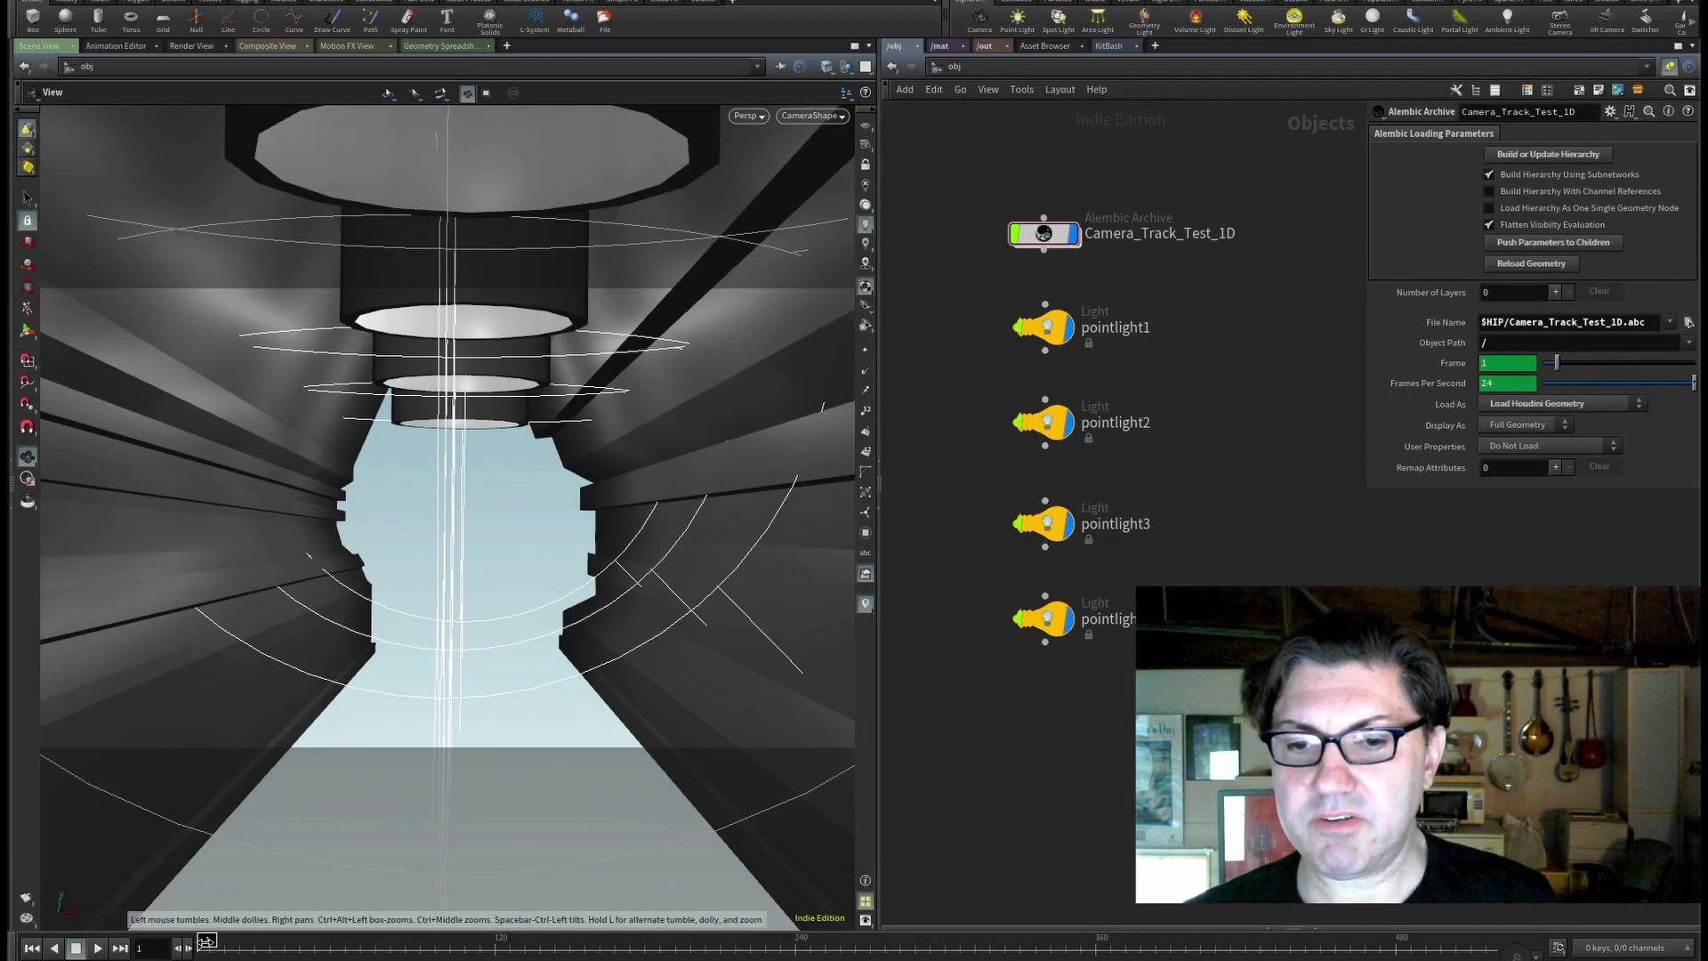
mouse_move(206, 941)
mouse_down()
mouse_move(1101, 940)
mouse_move(407, 818)
mouse_move(1119, 814)
mouse_move(222, 940)
mouse_move(1379, 943)
mouse_move(207, 943)
mouse_up()
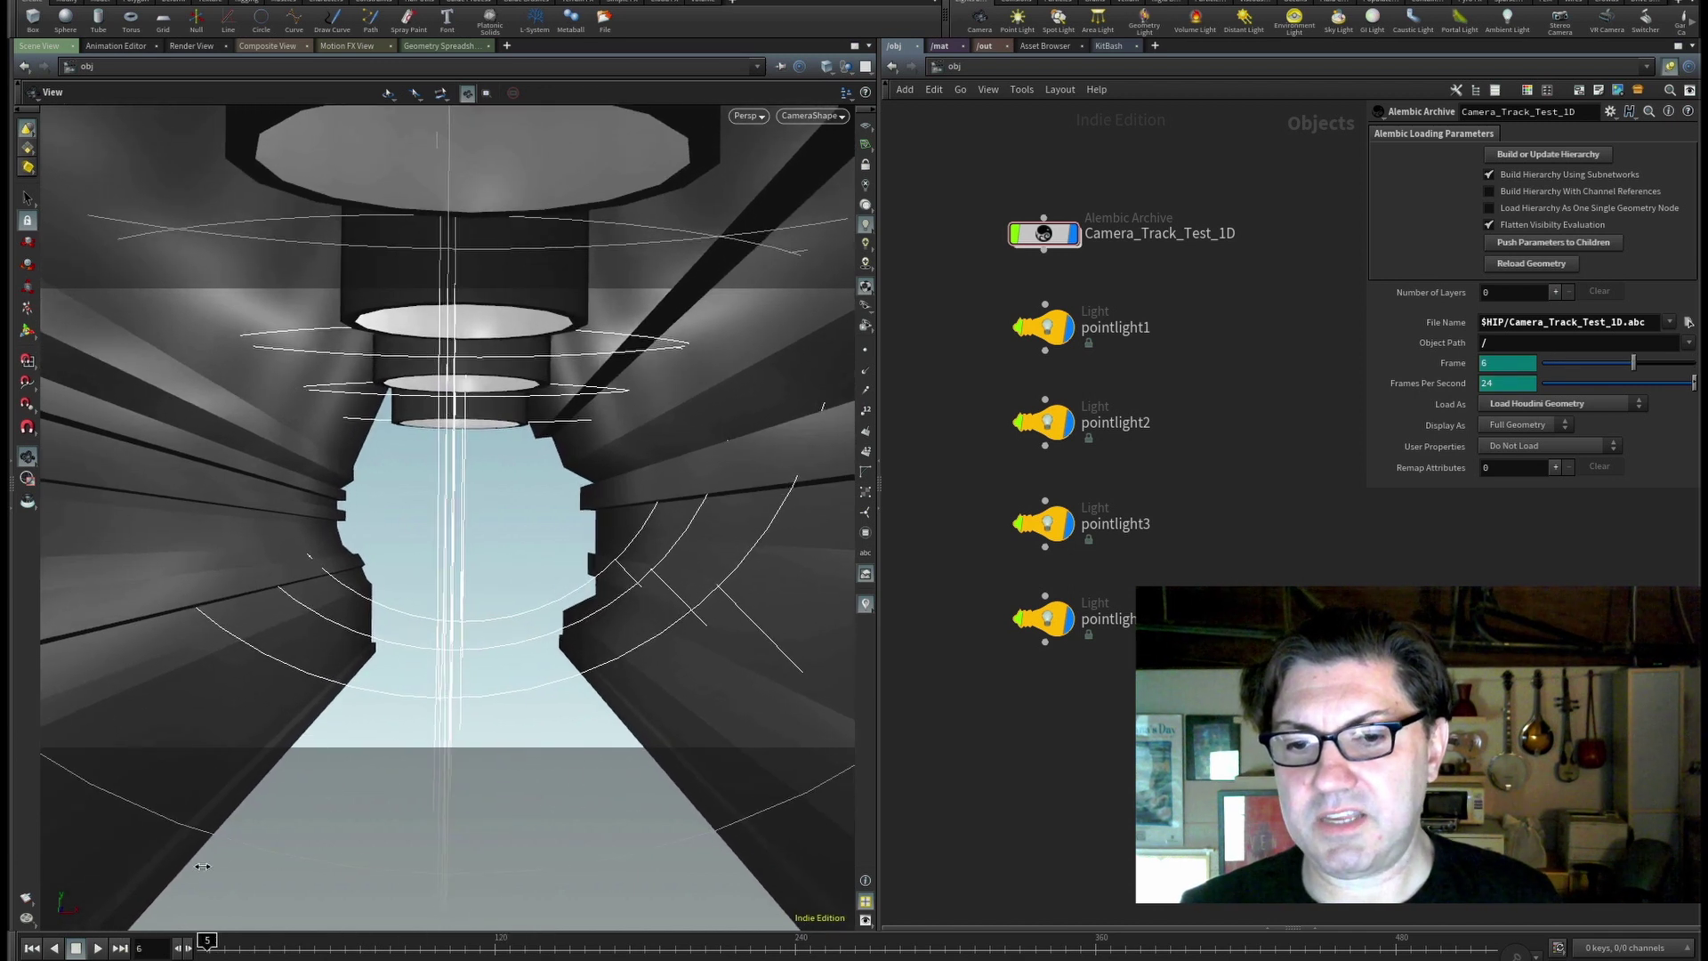
drag(203, 865, 197, 868)
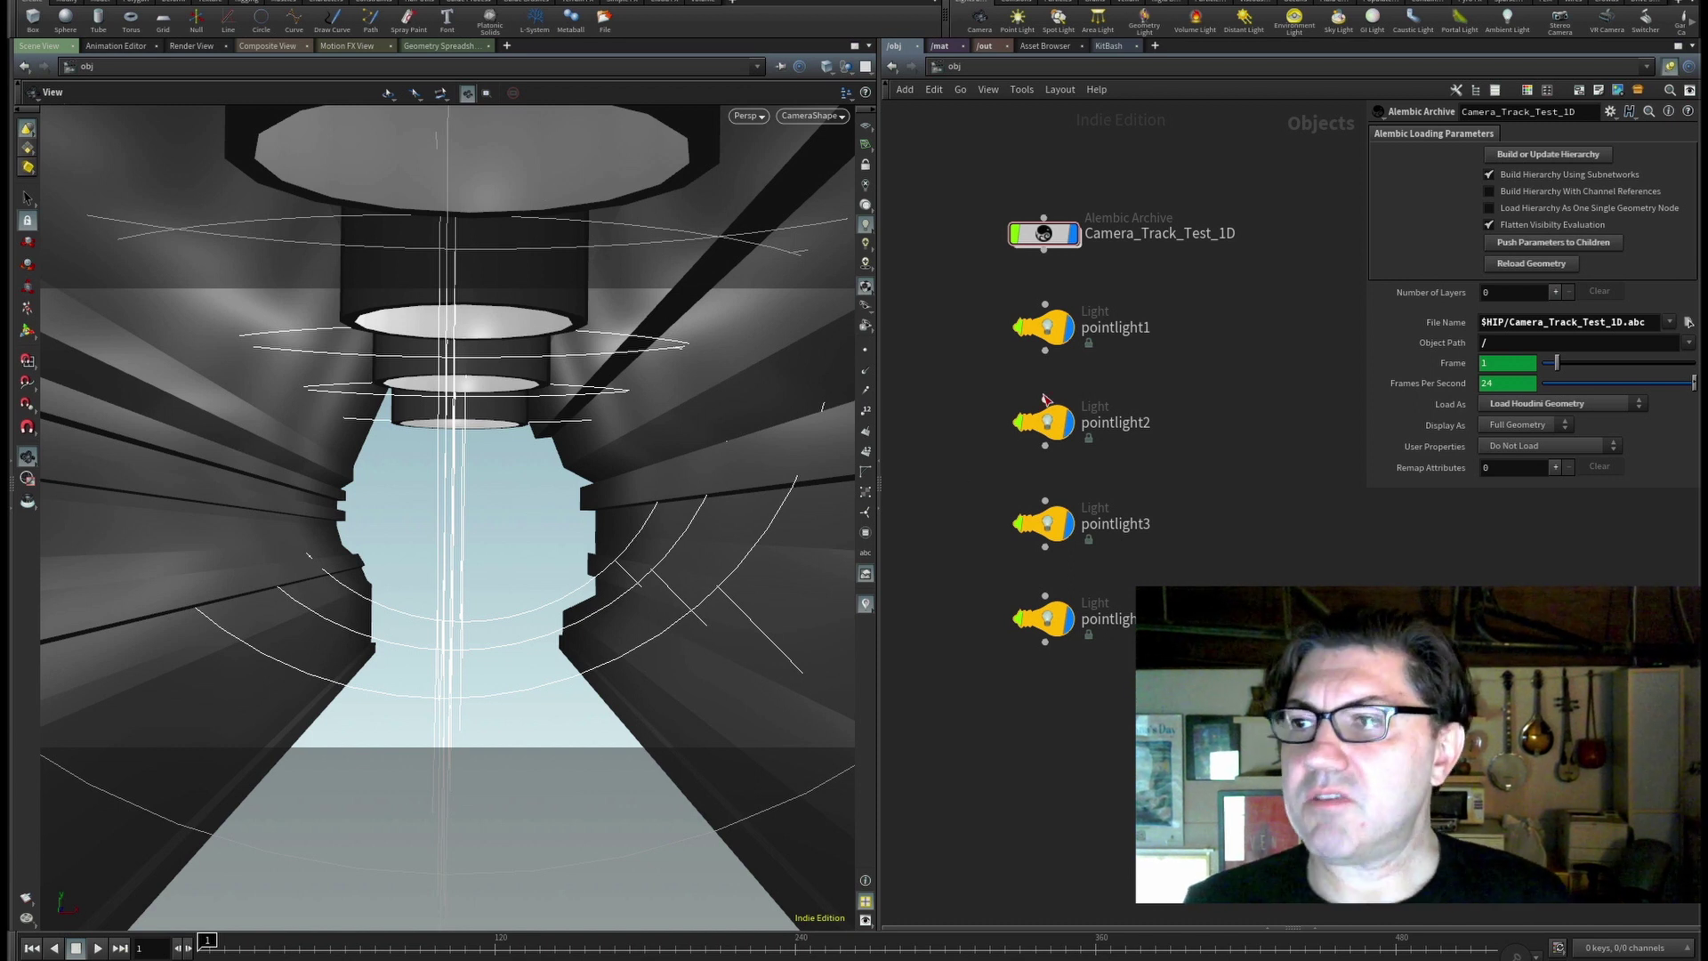
middle_drag(1197, 264, 1124, 342)
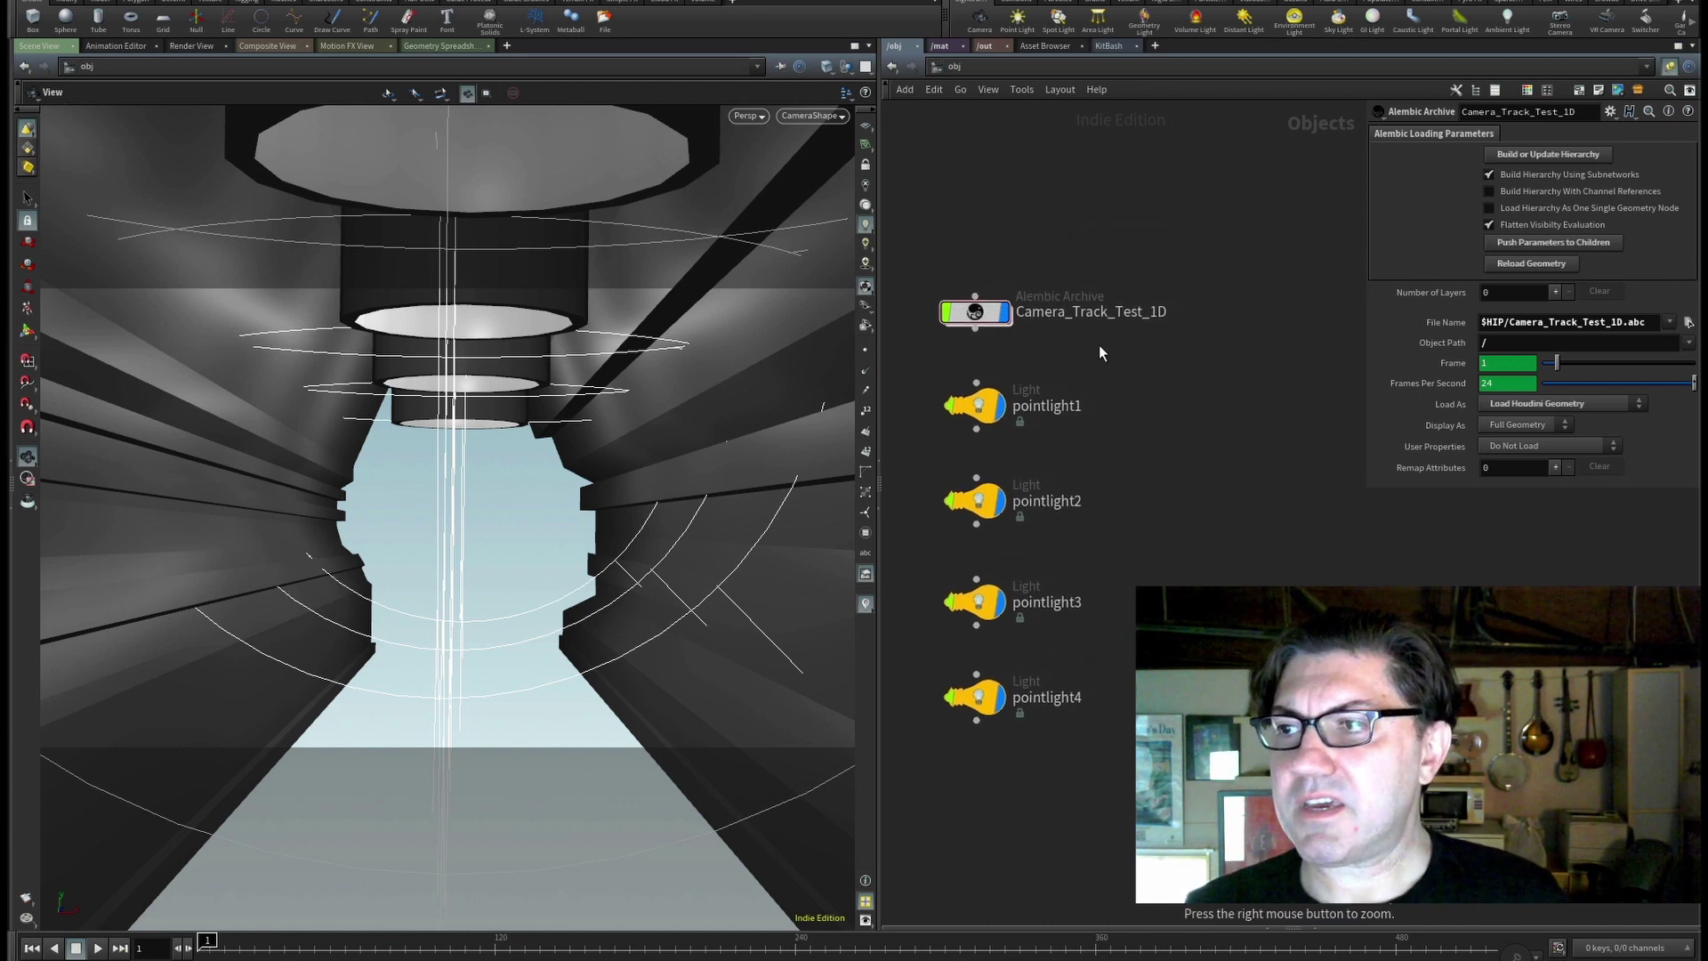
Go into the Camera_Track_Test_1D archive and its Camera node to show CameraShape's View settings.
double_click(978, 315)
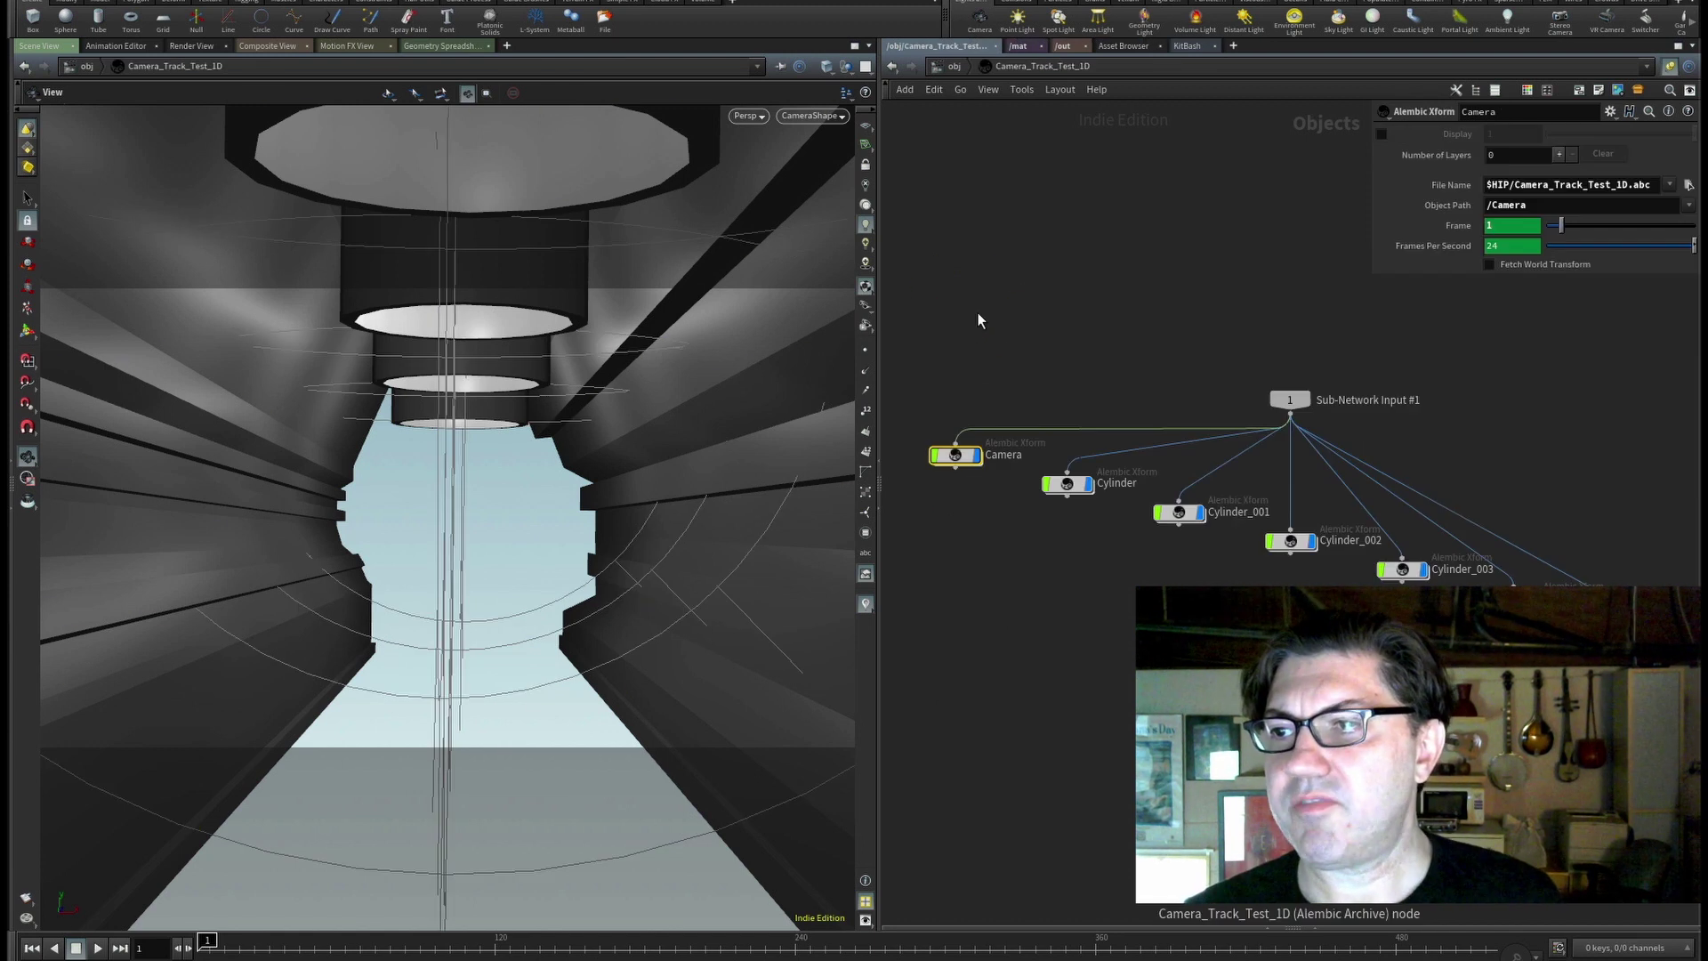
double_click(957, 457)
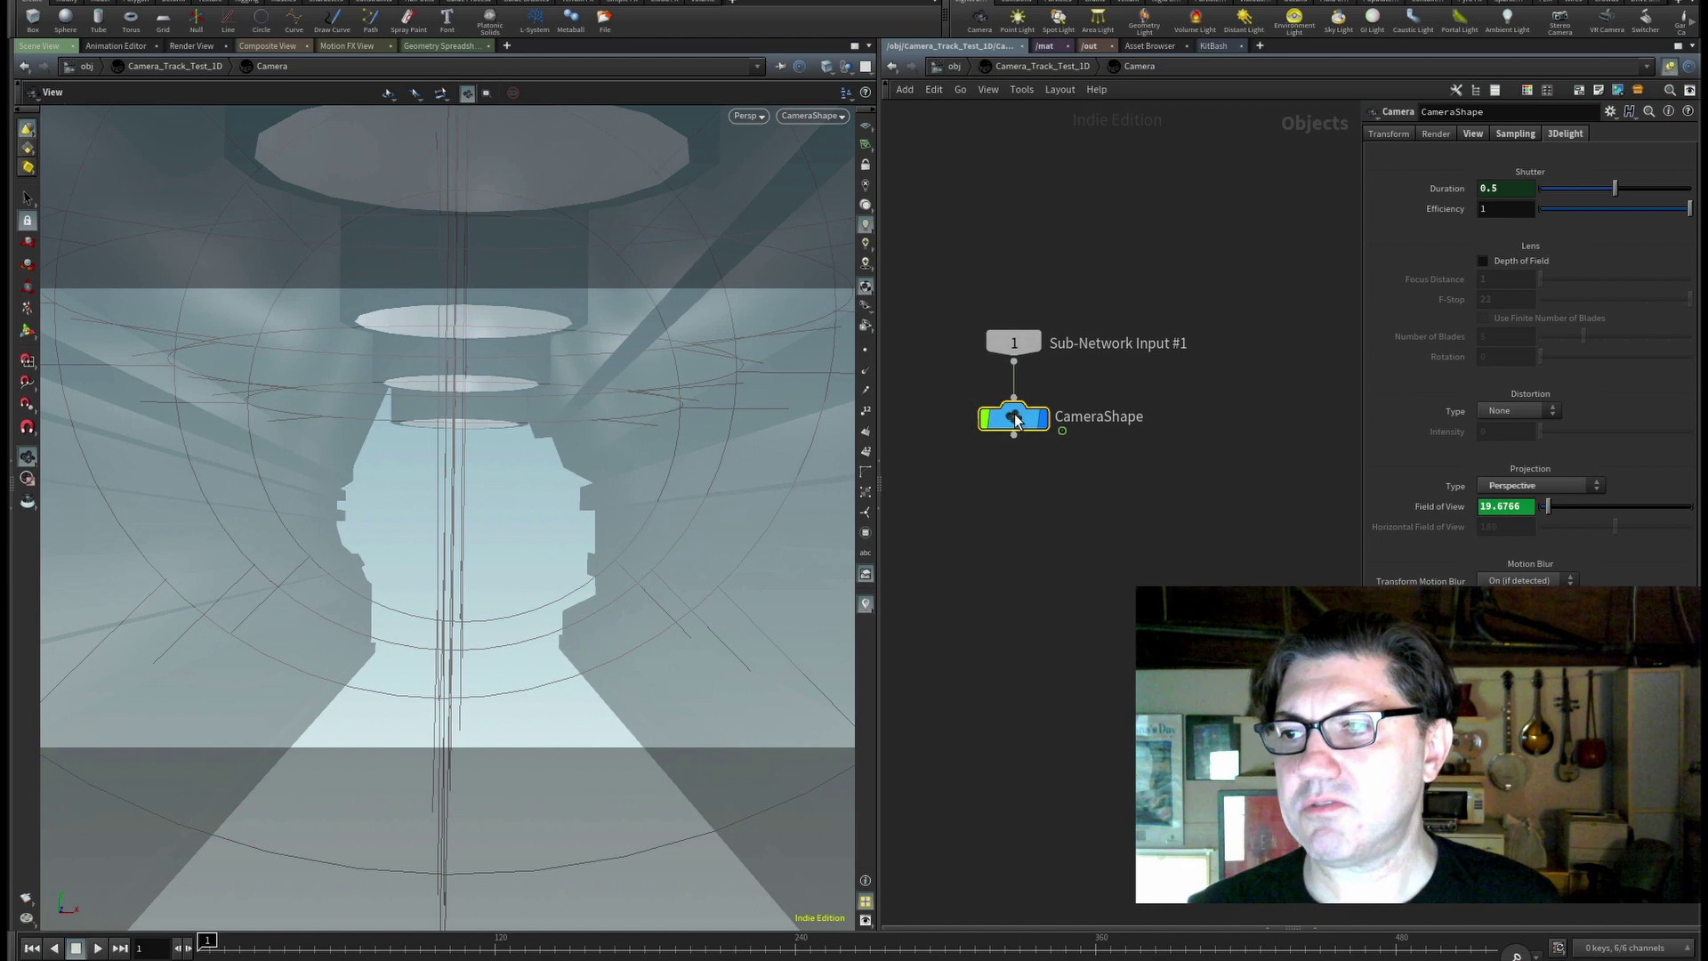
click(1474, 132)
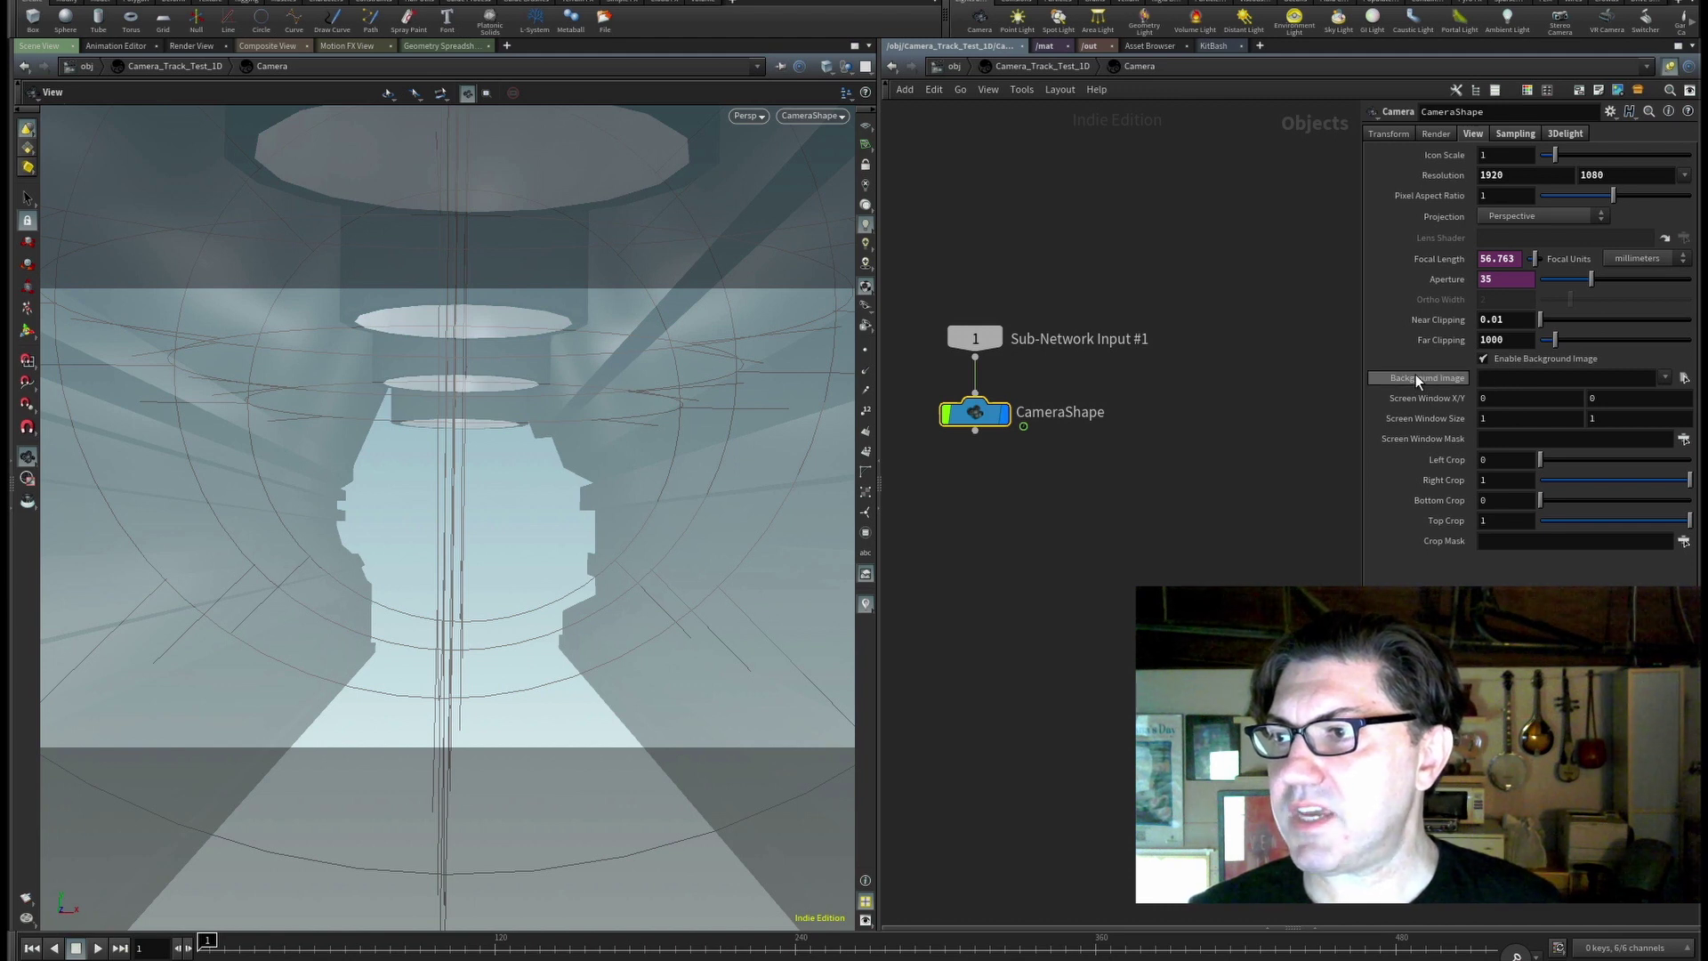
Choose CAMERA_MOTION_0001.tif from the Image Sequence folder as the camera's Background Image.
click(1684, 378)
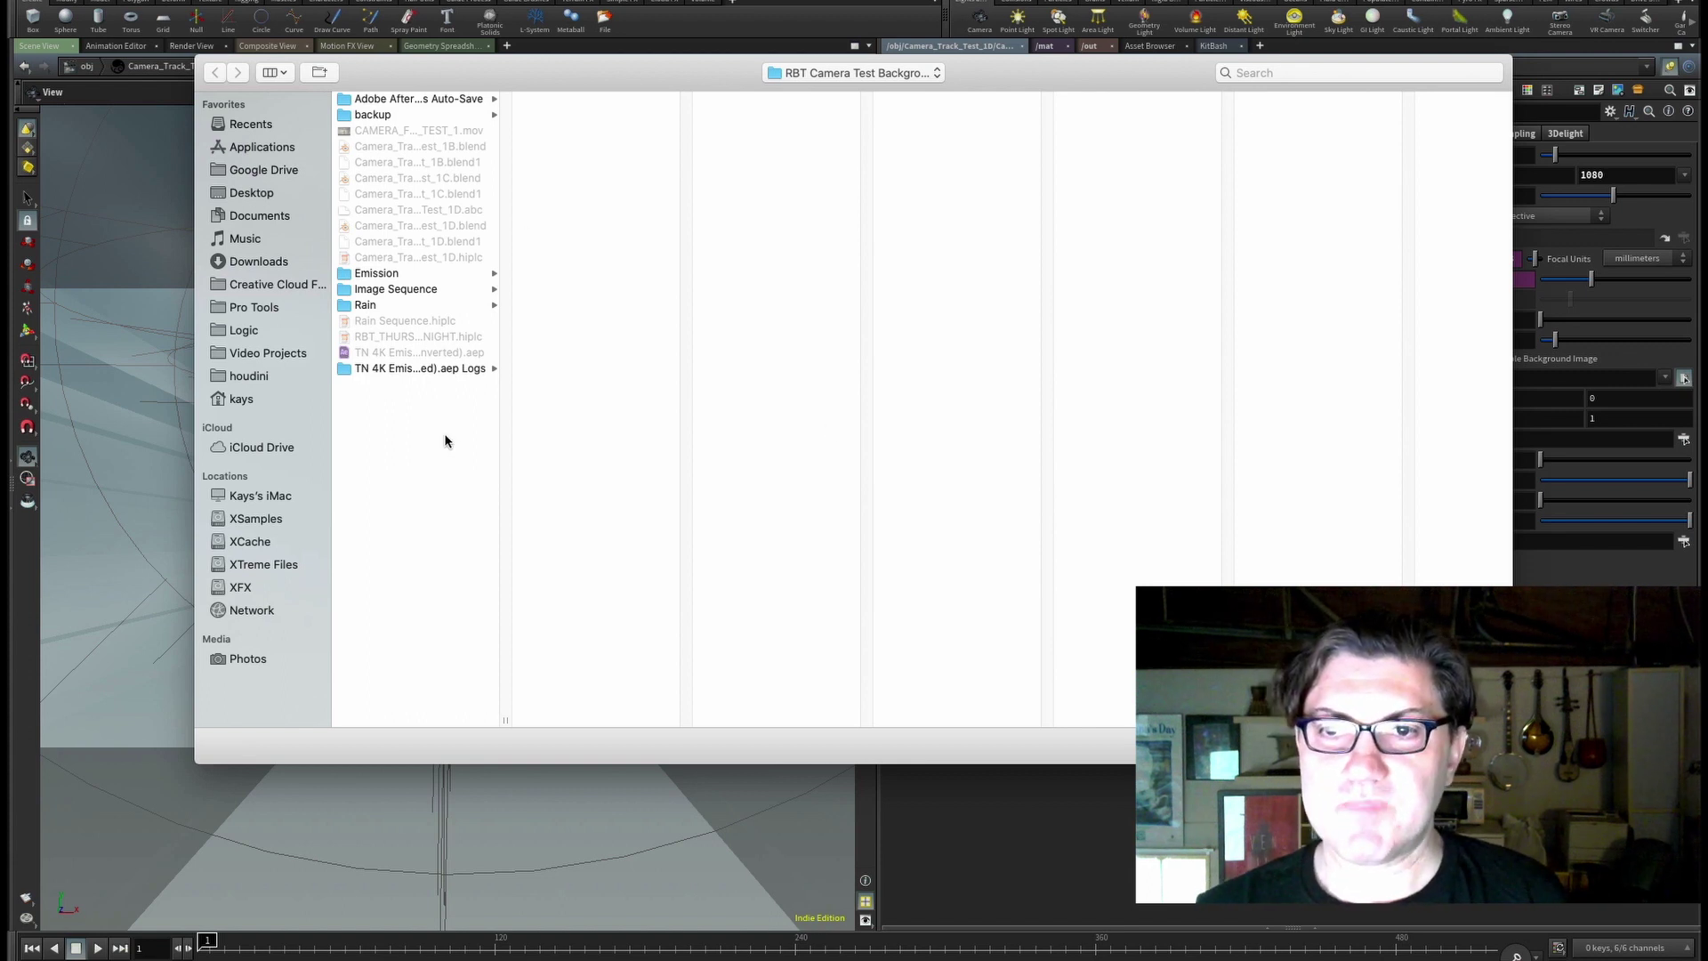
click(426, 290)
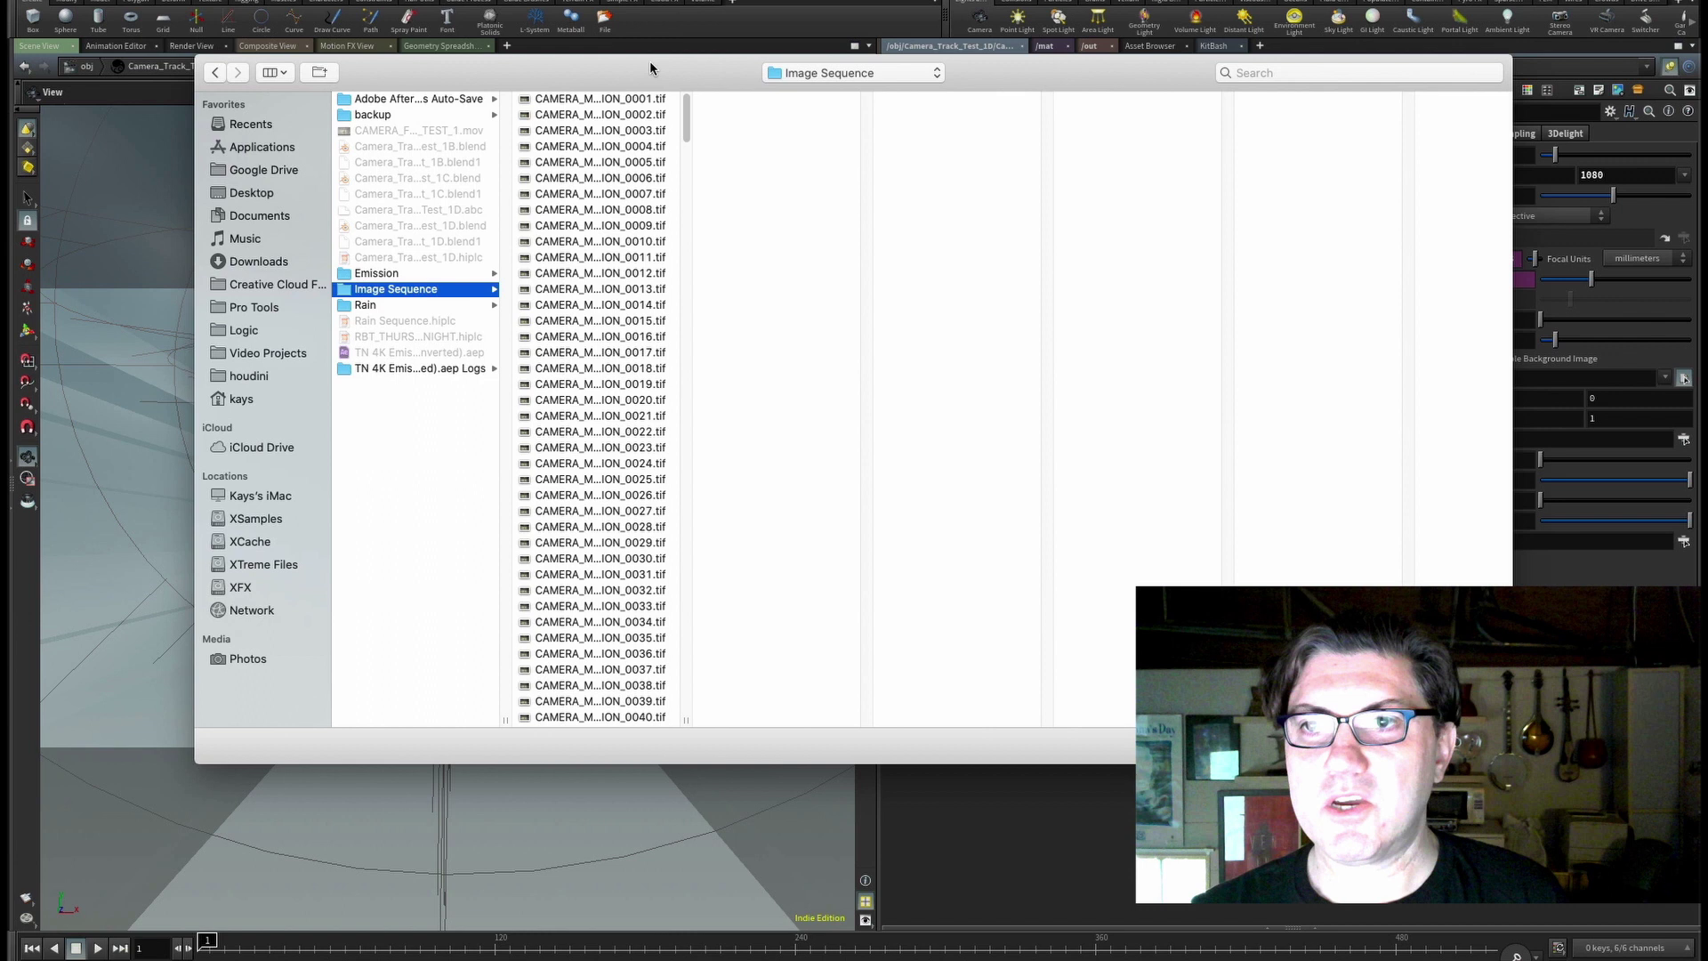
click(625, 99)
key(Down)
key(Down)
key(Down)
key(Down)
key(Down)
key(Down)
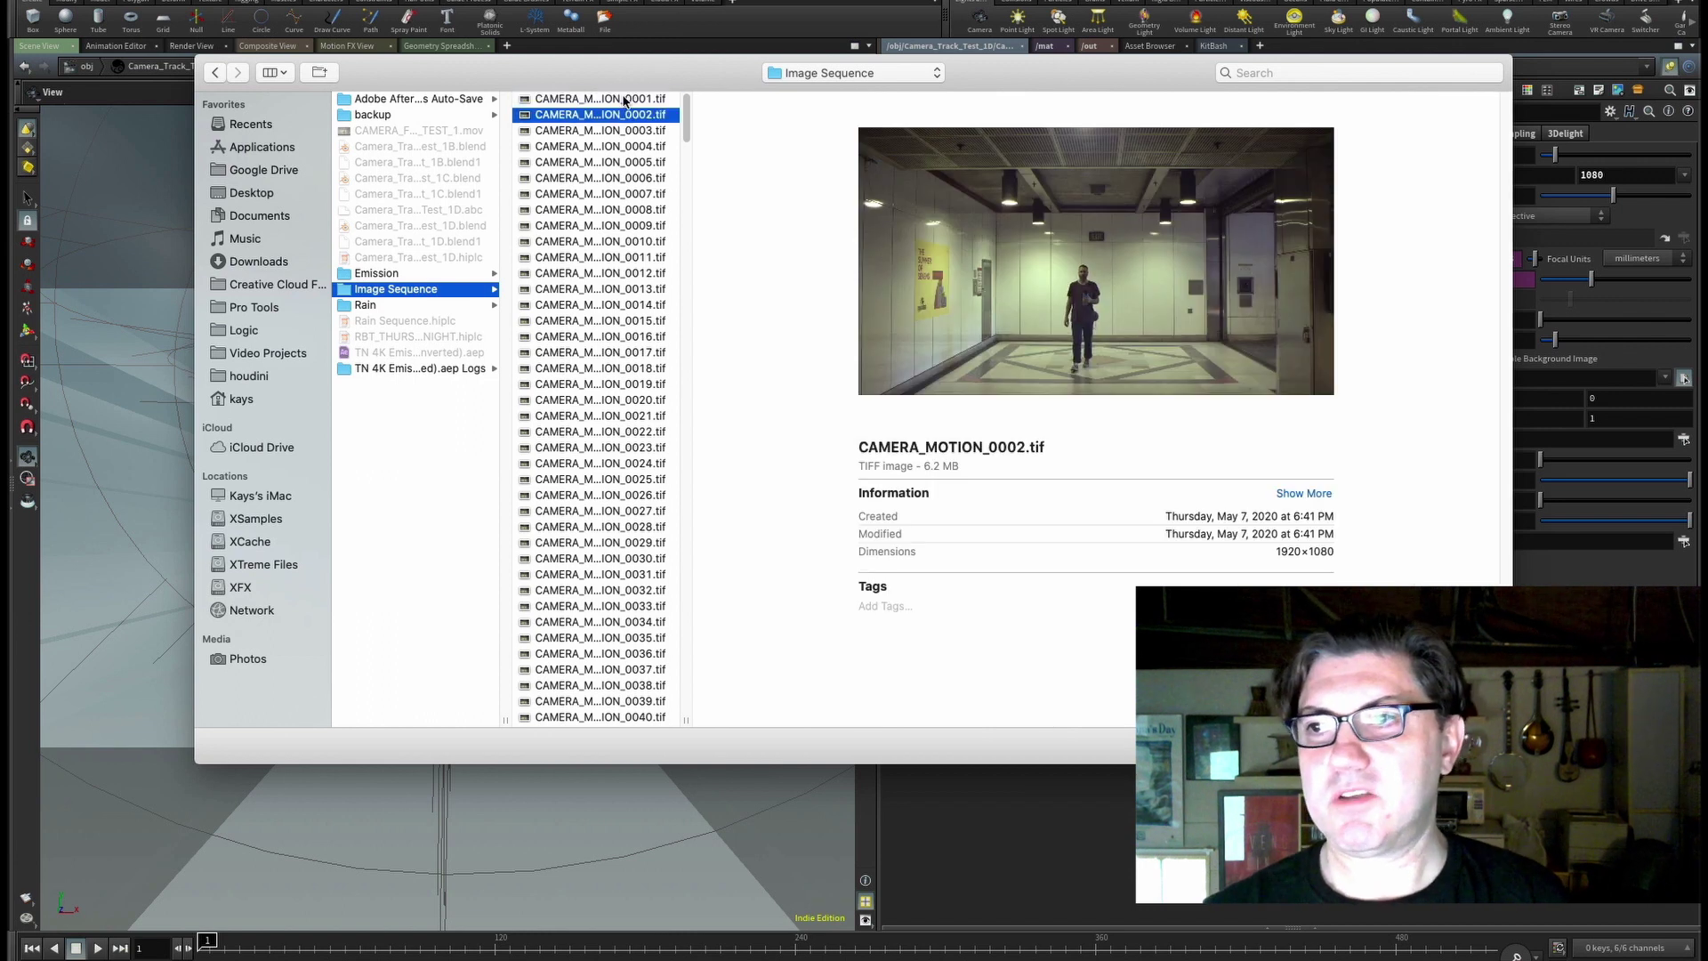
key(Up)
key(Up)
key(Up)
key(Up)
key(Up)
key(Up)
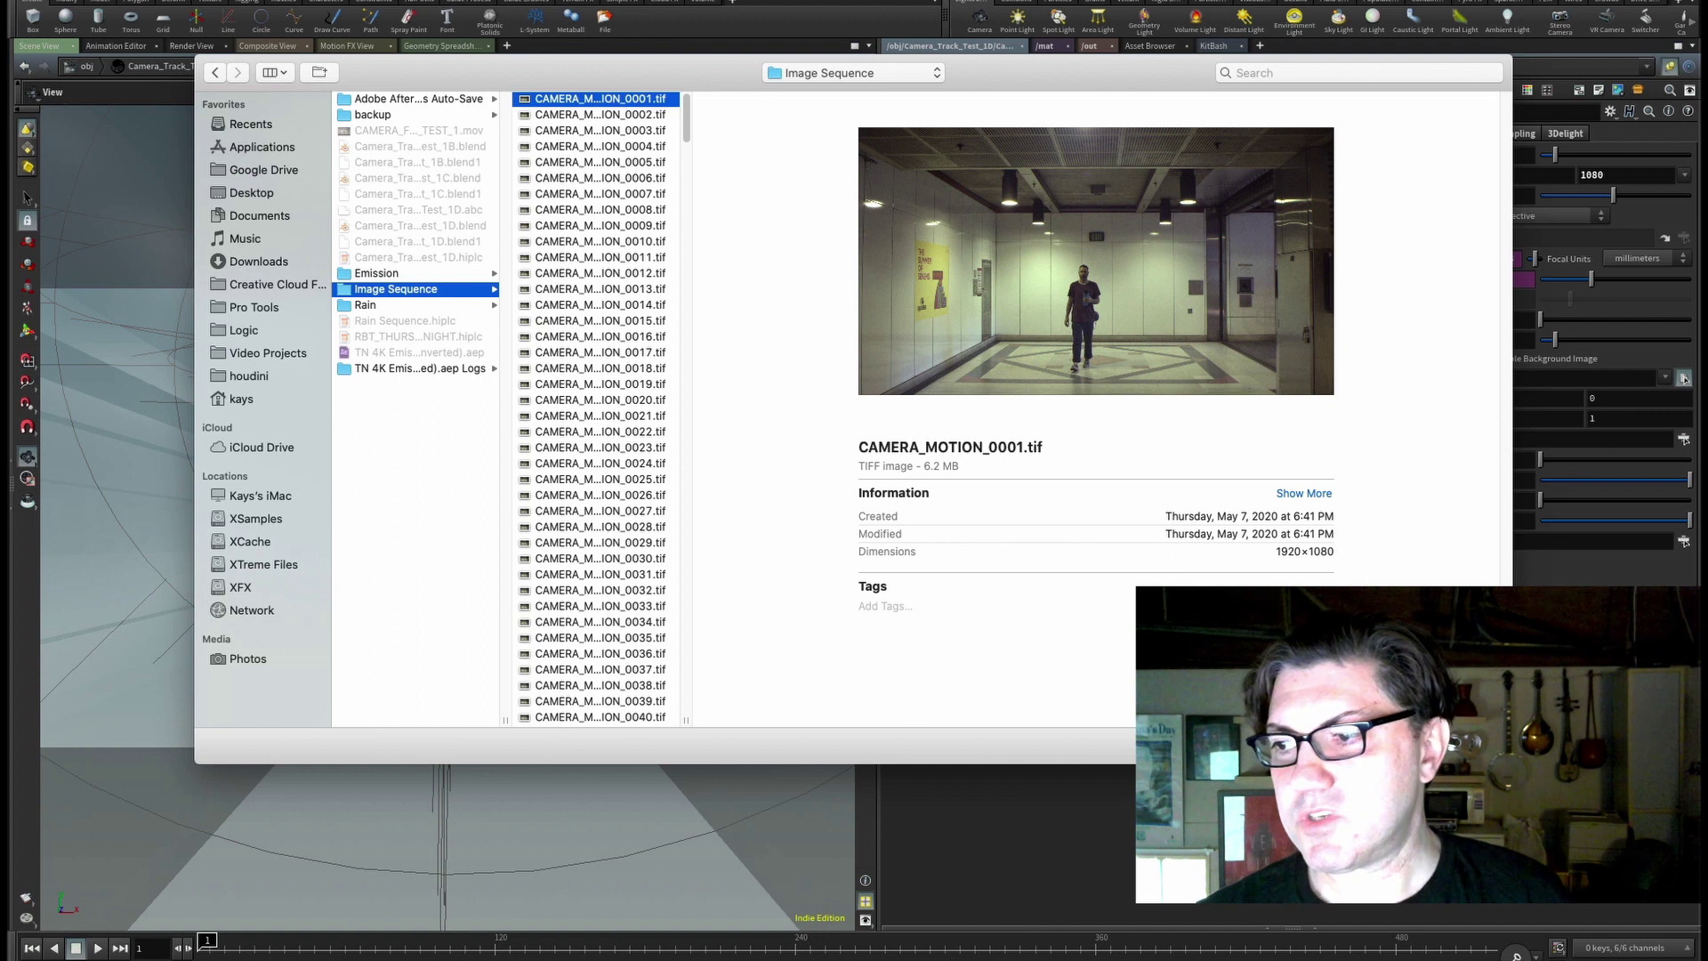
key(Return)
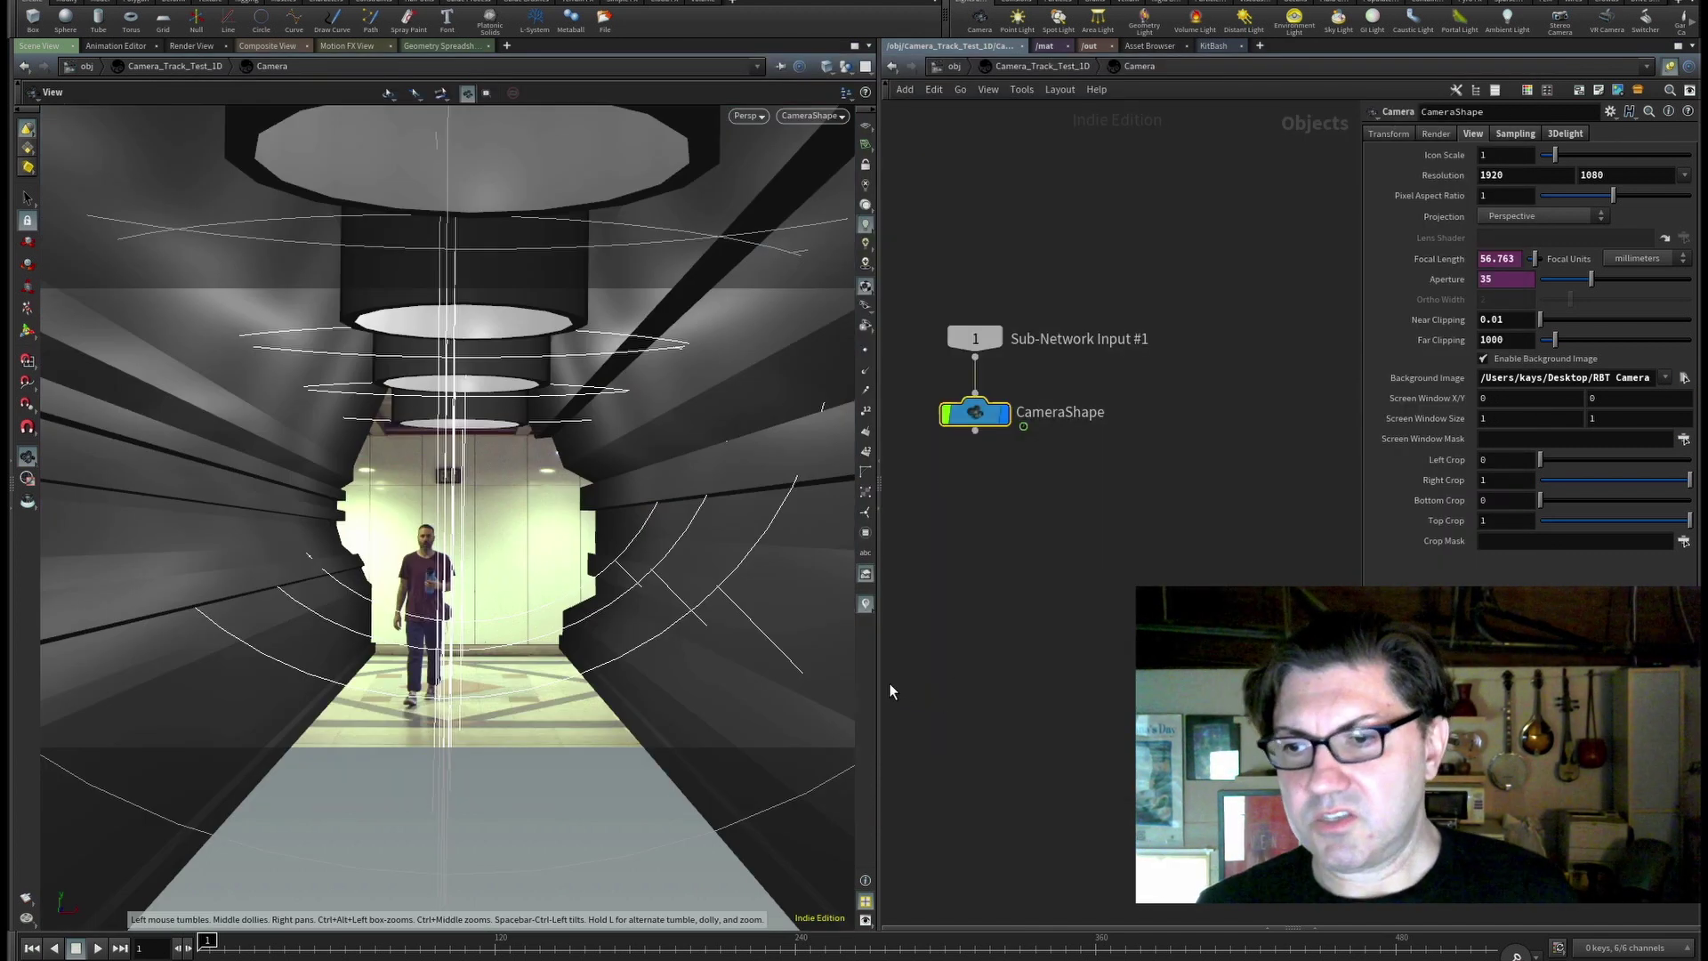
Widen the tunnel viewport and the camera parameter pane.
drag(879, 684, 956, 683)
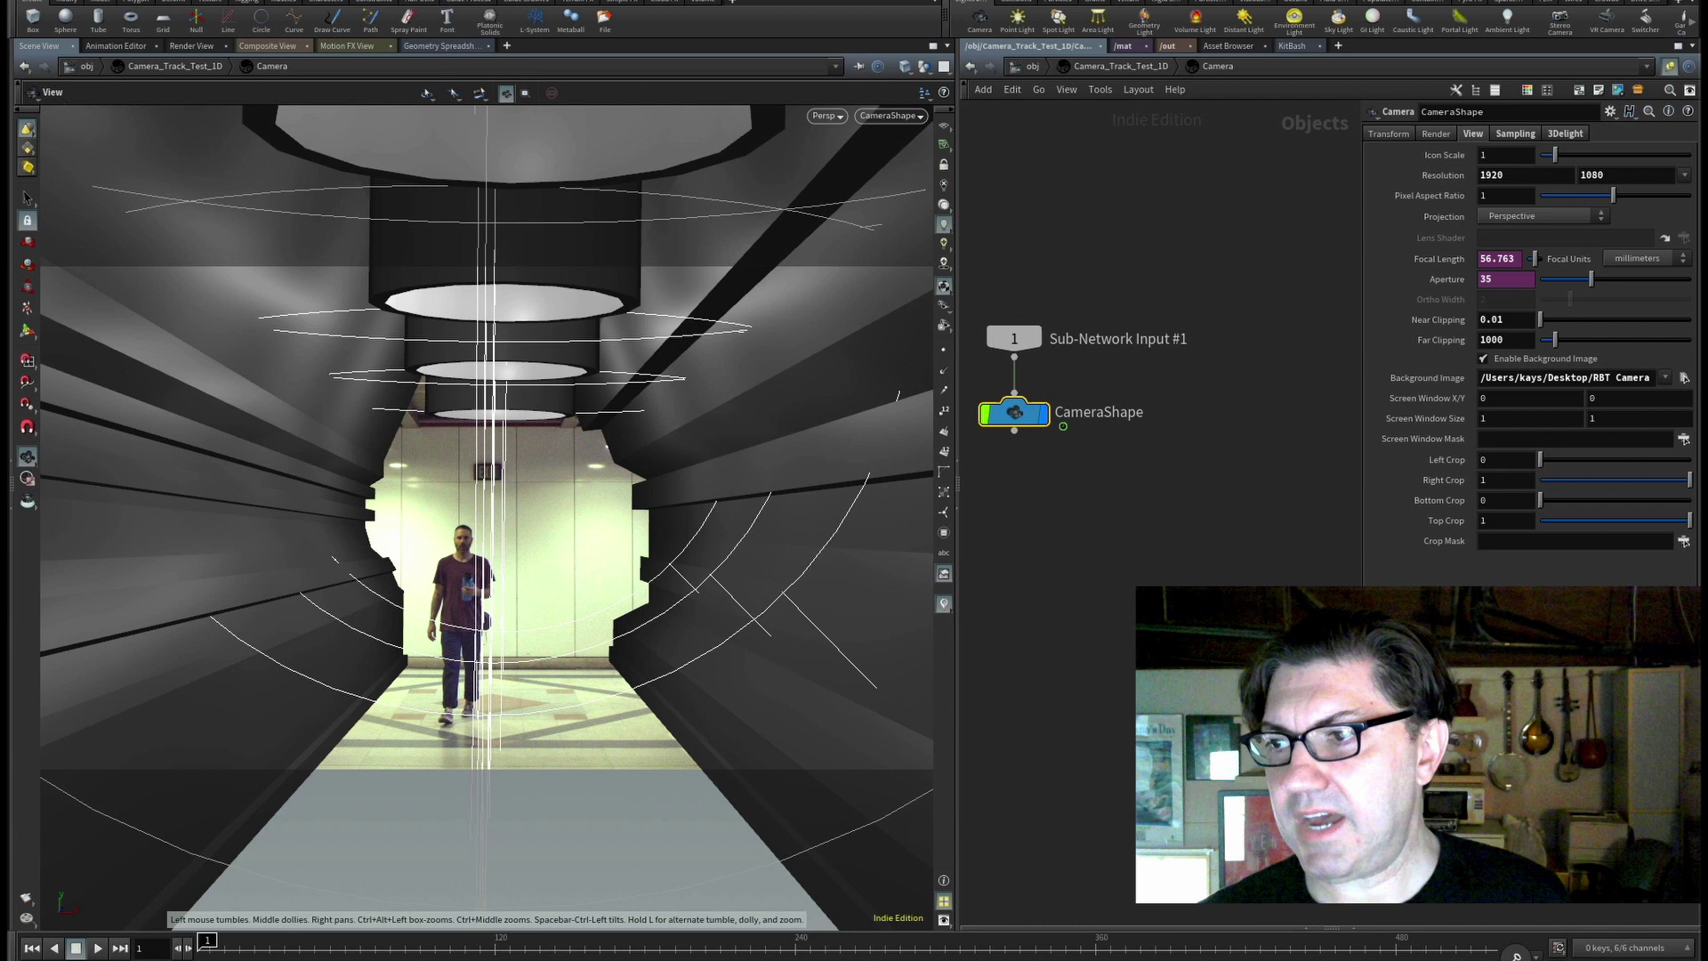
drag(1359, 578, 1094, 566)
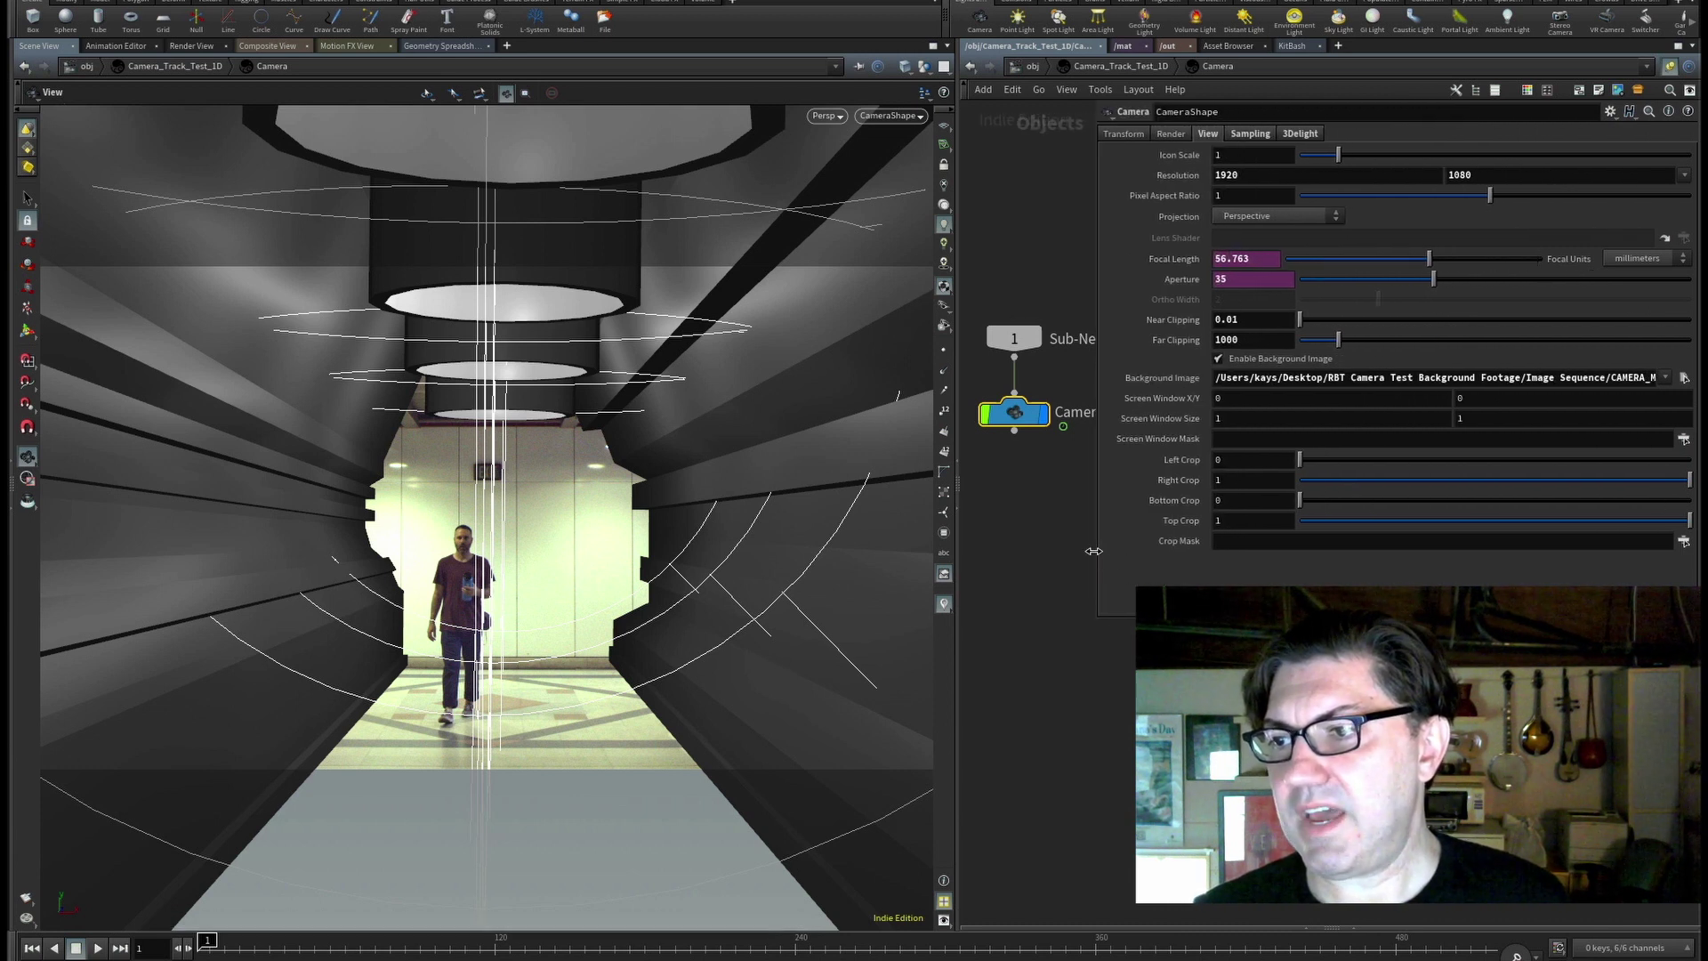
drag(1097, 559, 963, 558)
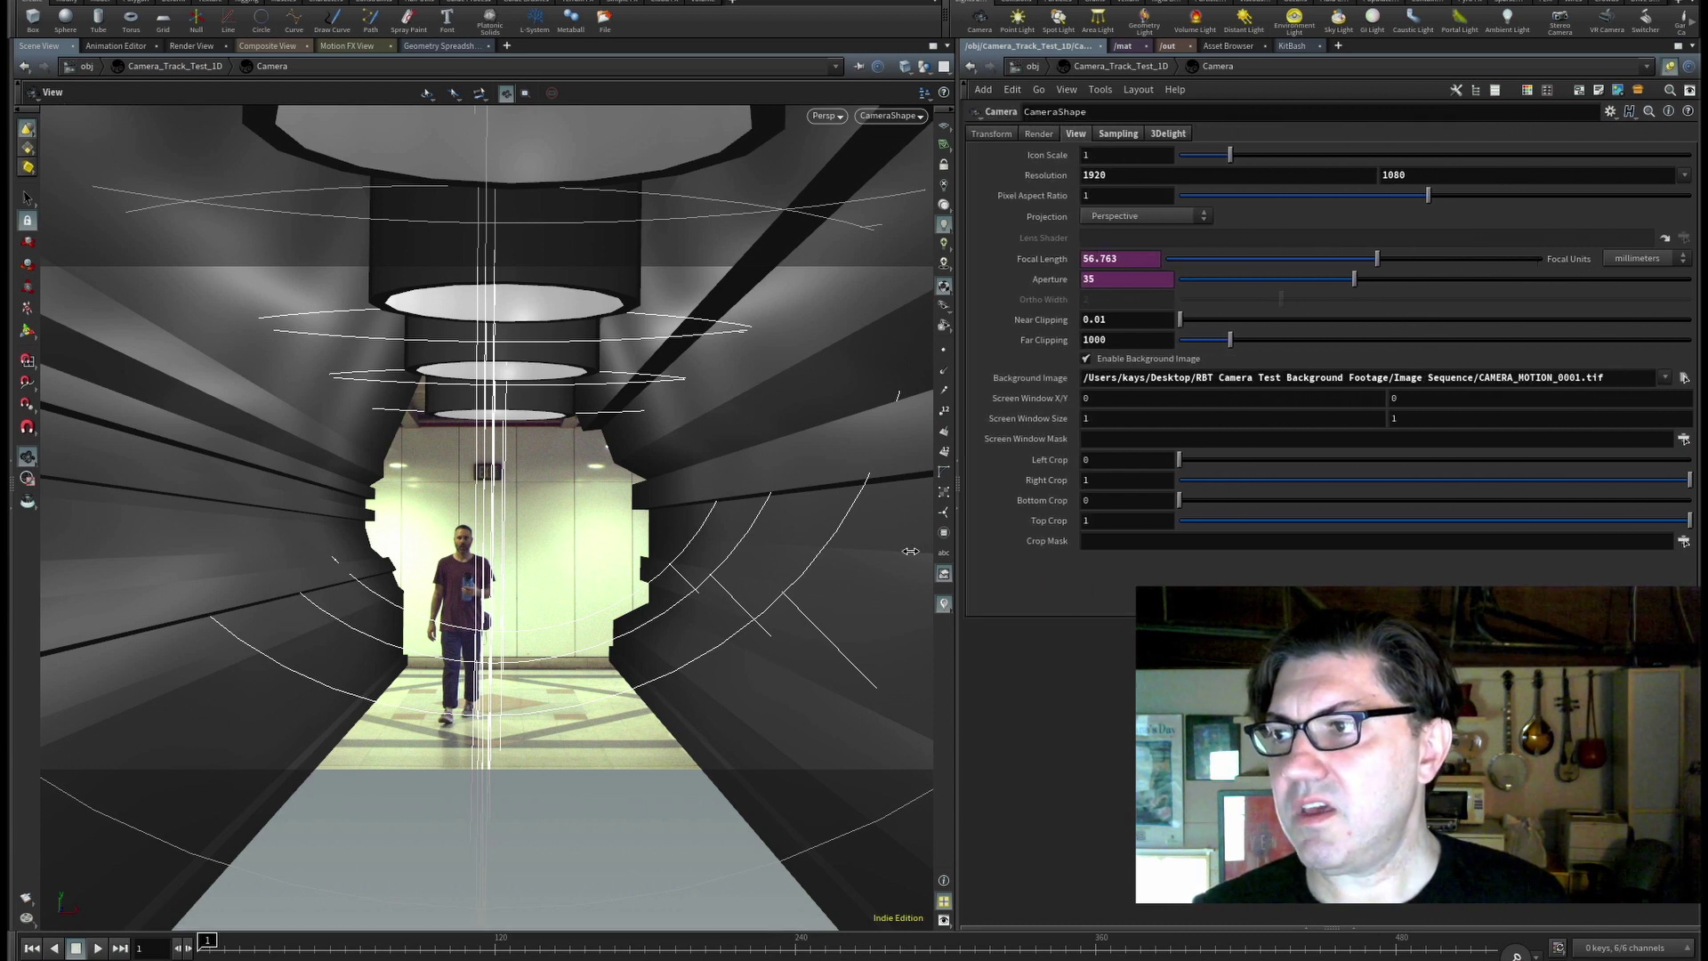
Replace 0001 with $F4 in the Background Image path after checking frame numbering, then play the footage.
click(1580, 378)
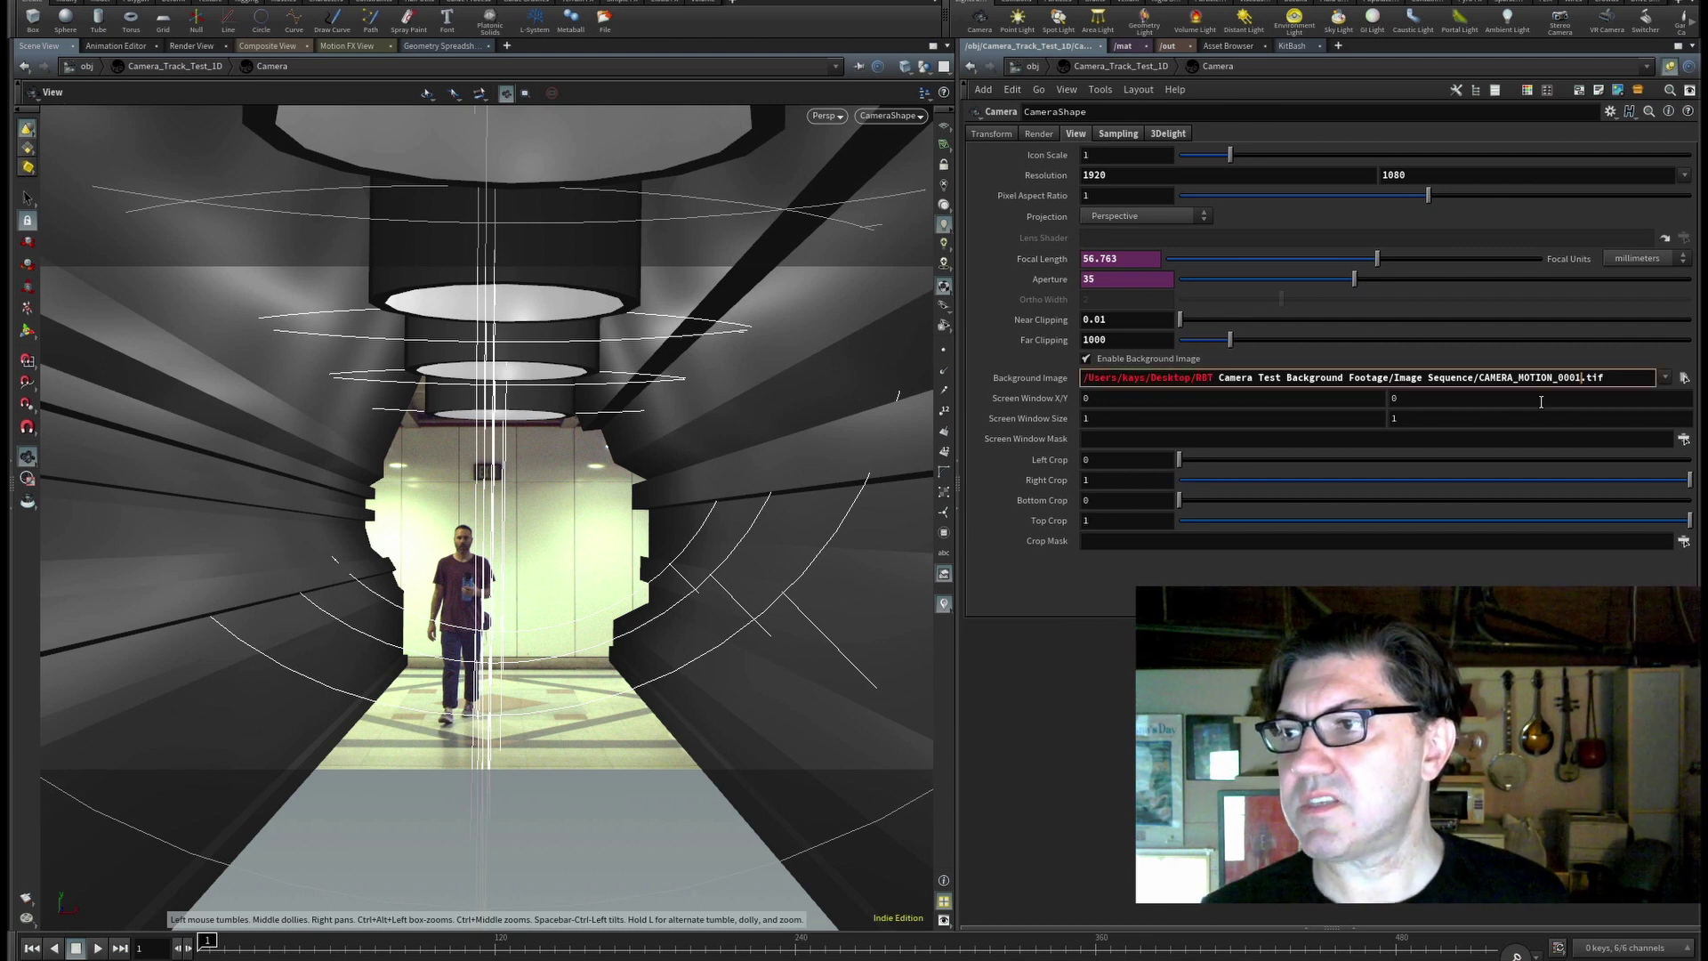
key(BackSpace)
key(BackSpace)
key(BackSpace)
key(BackSpace)
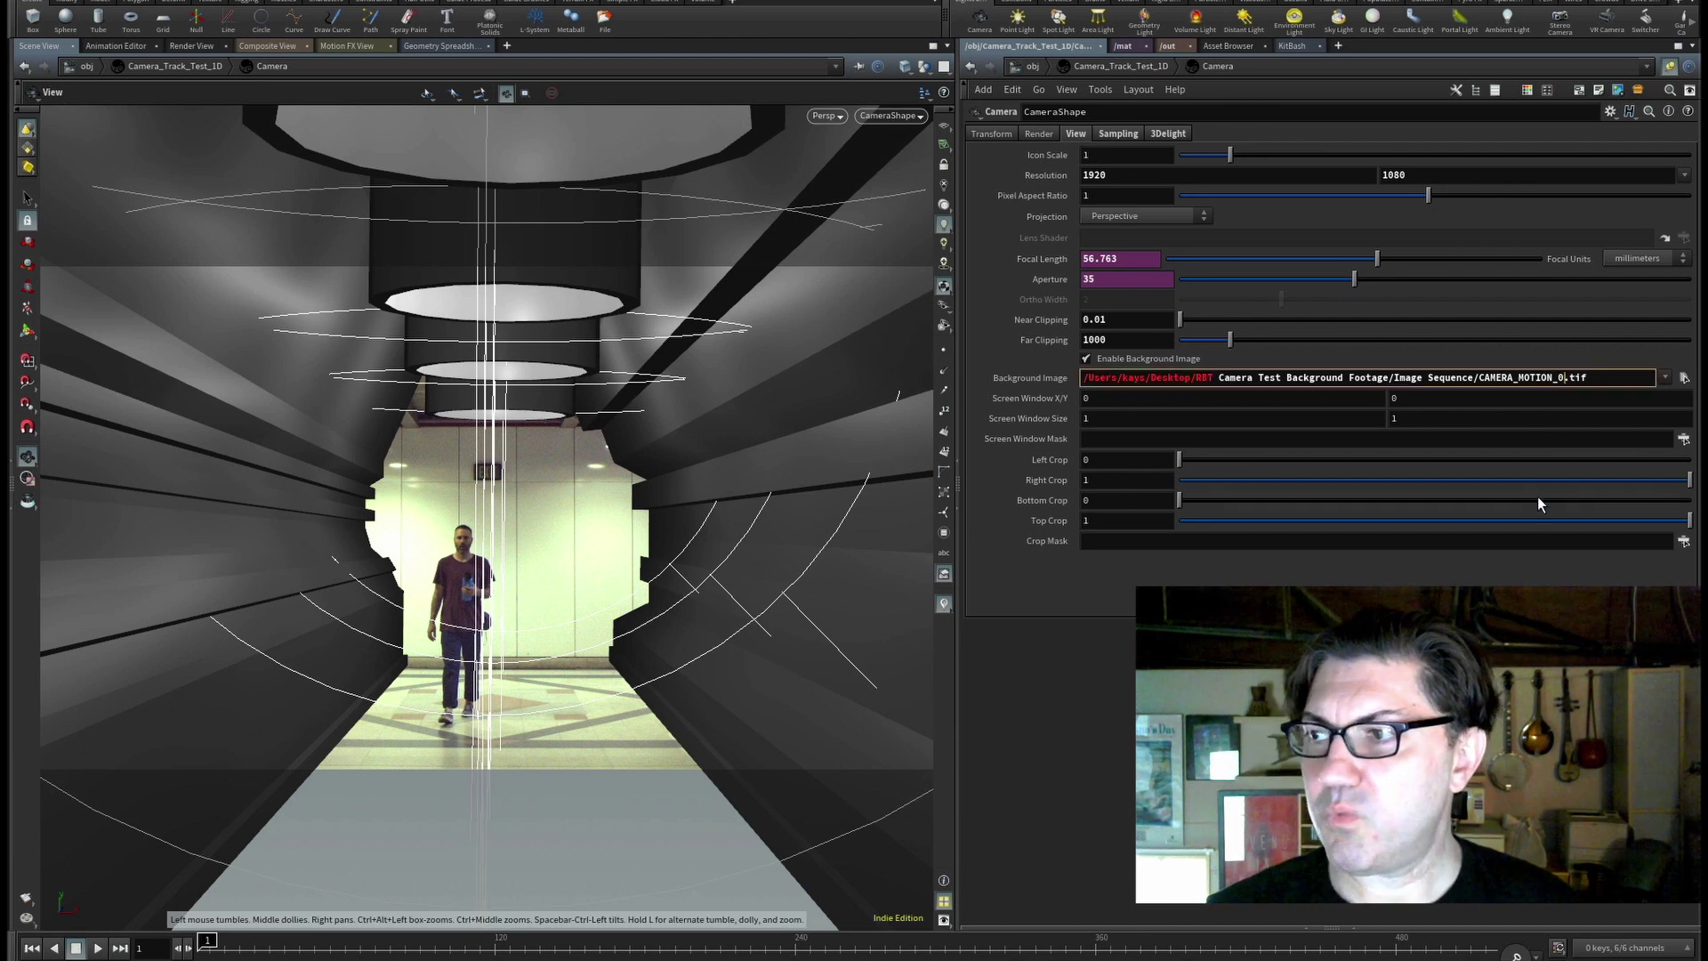
text($F)
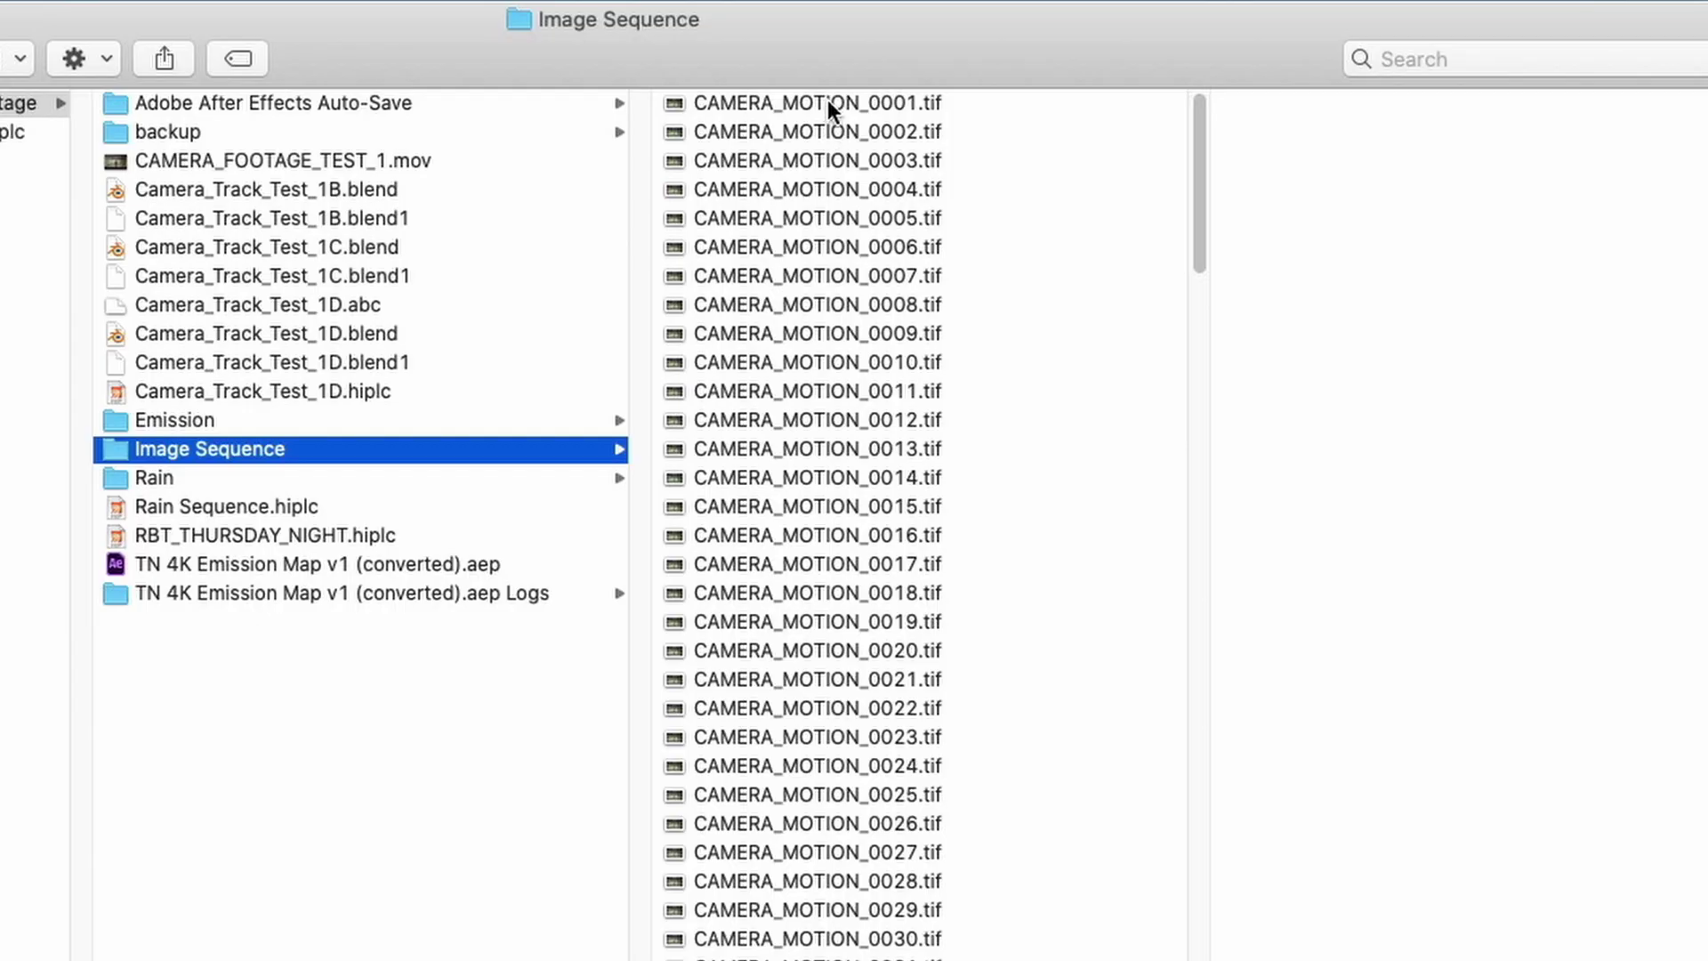
click(940, 104)
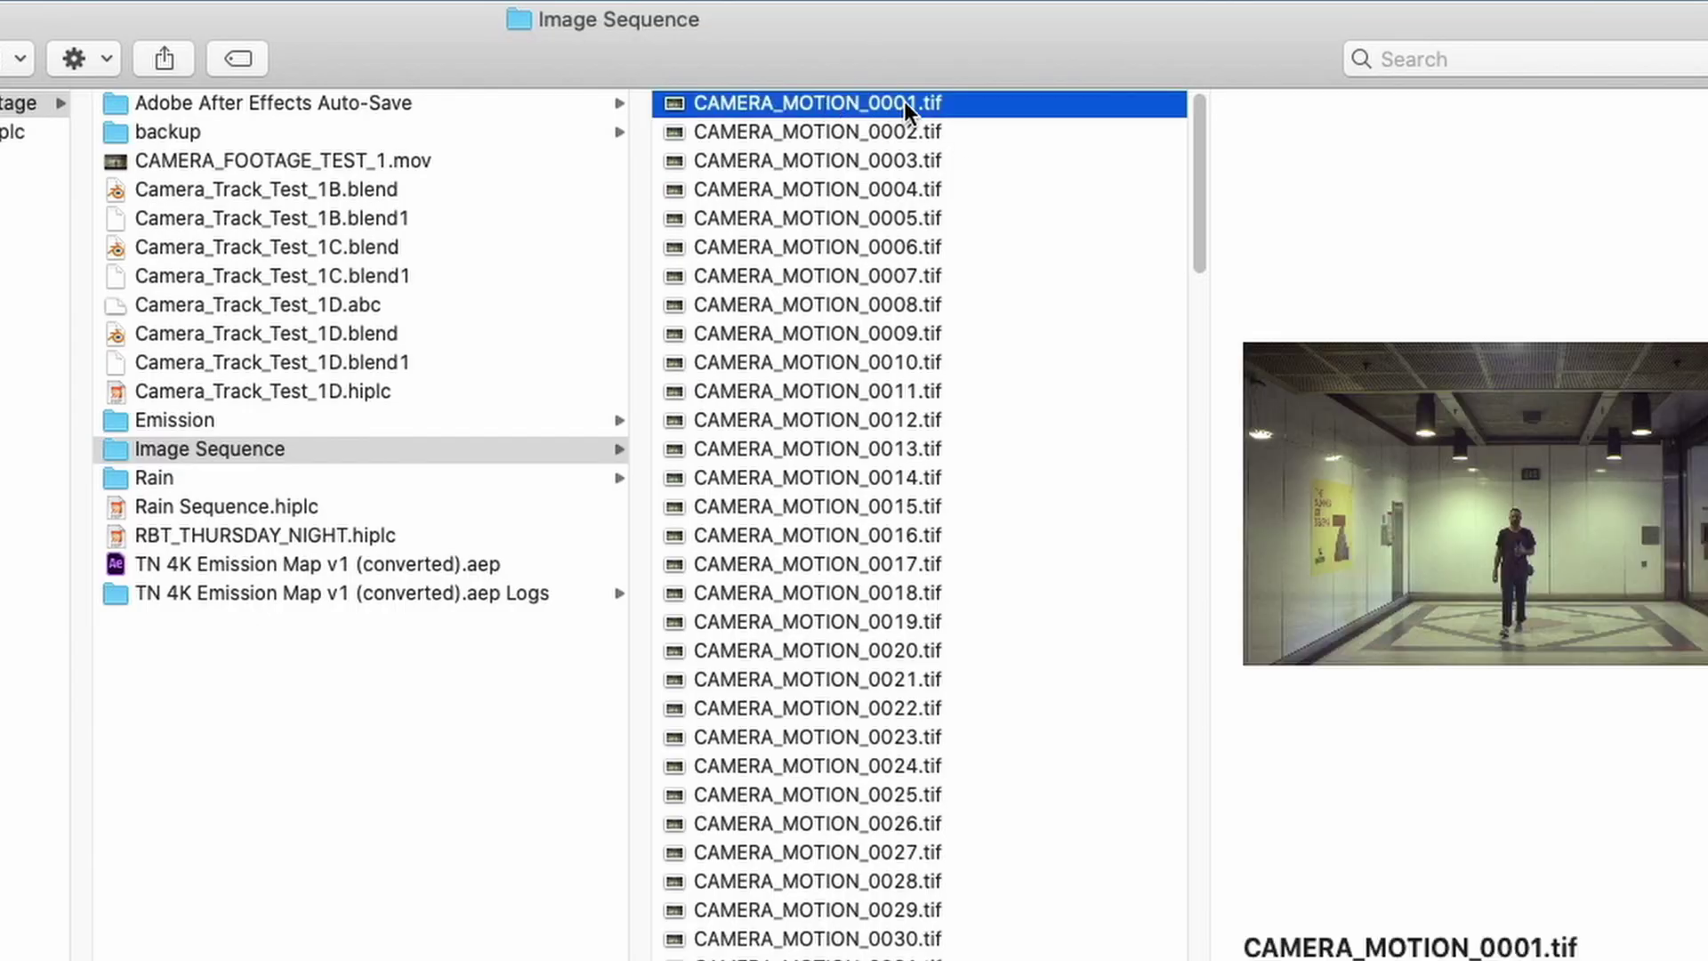
click(304, 478)
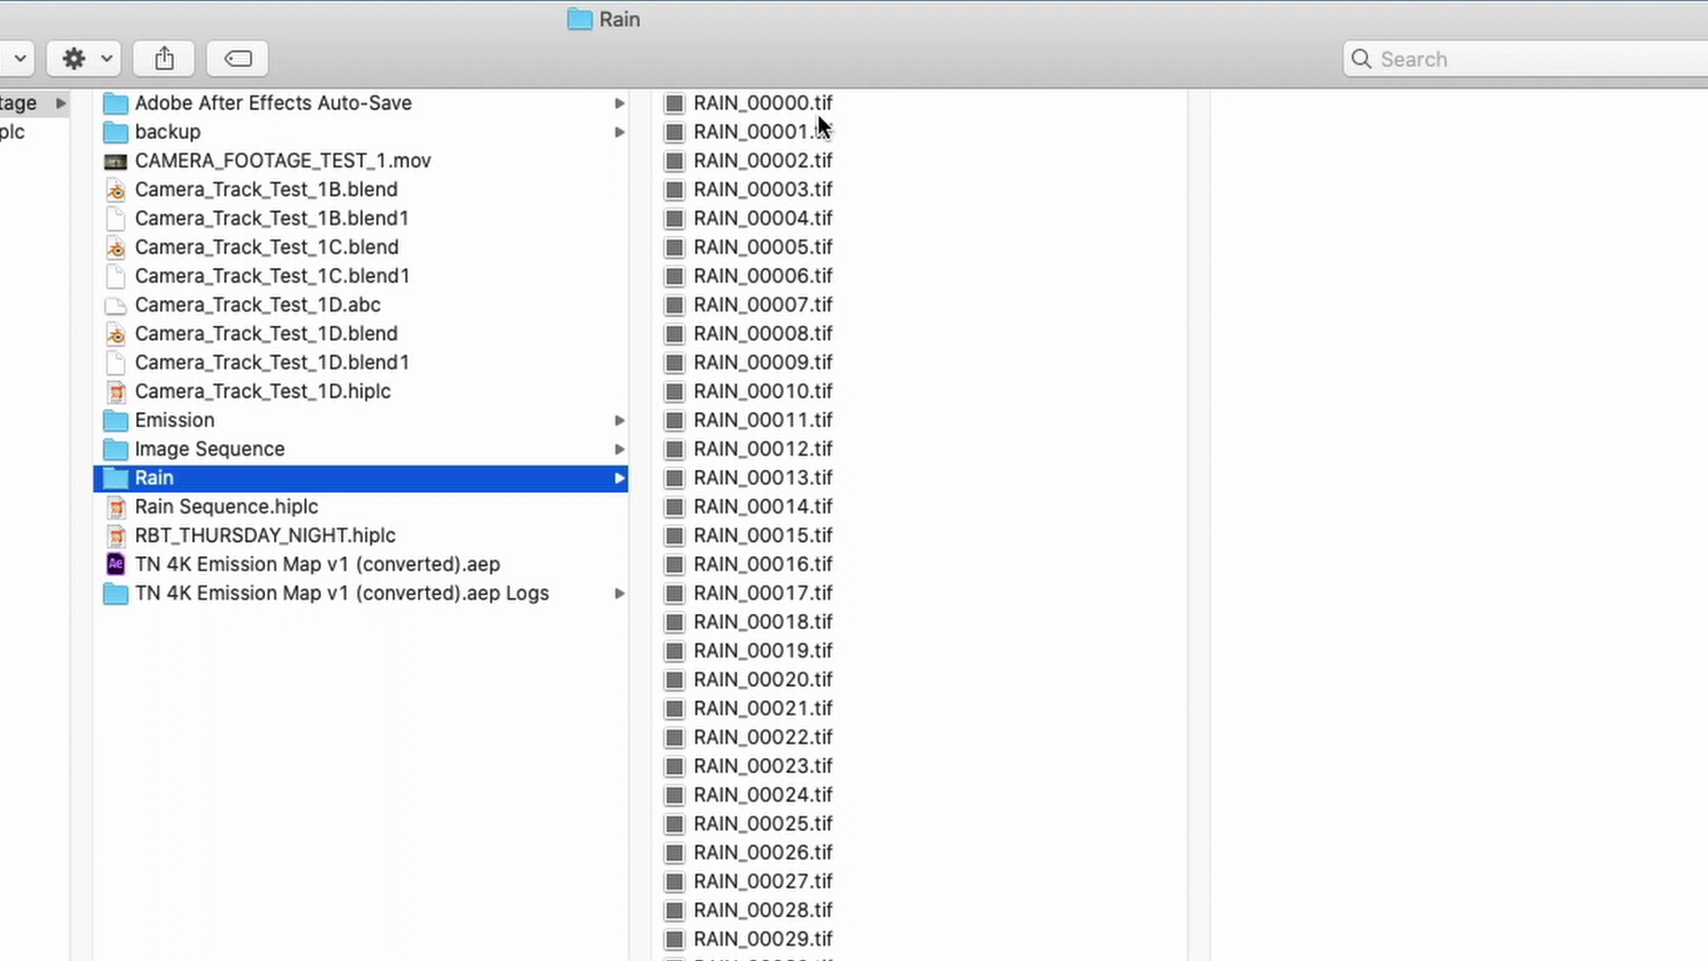
click(297, 448)
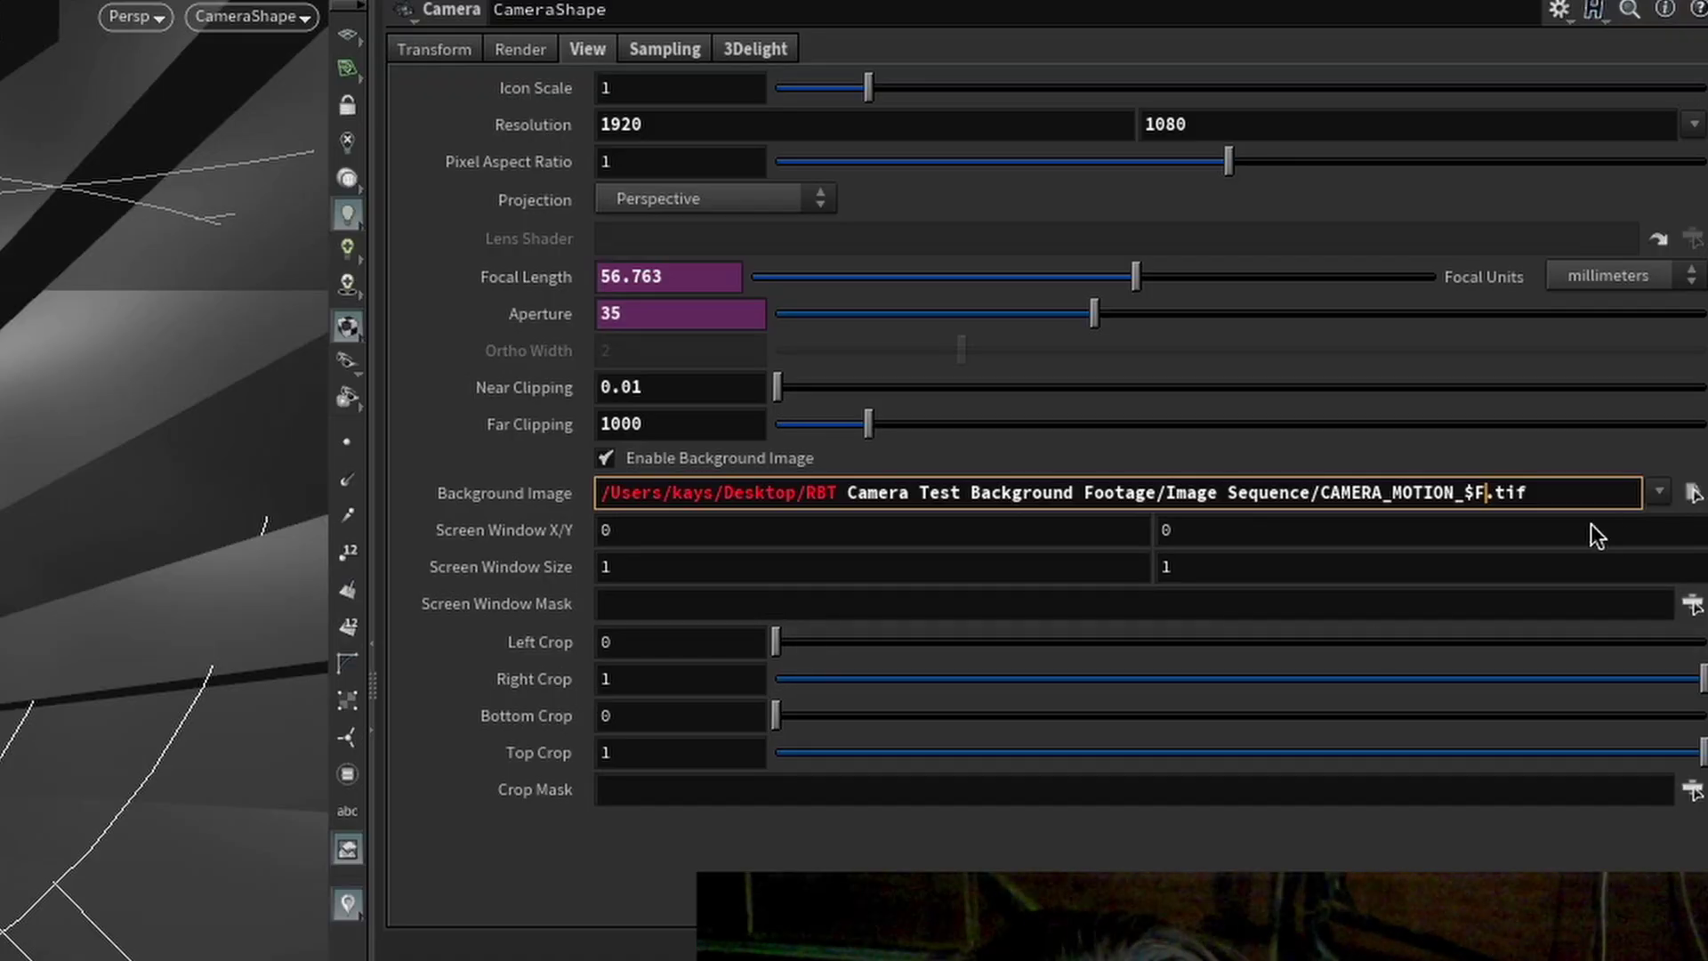
text(4)
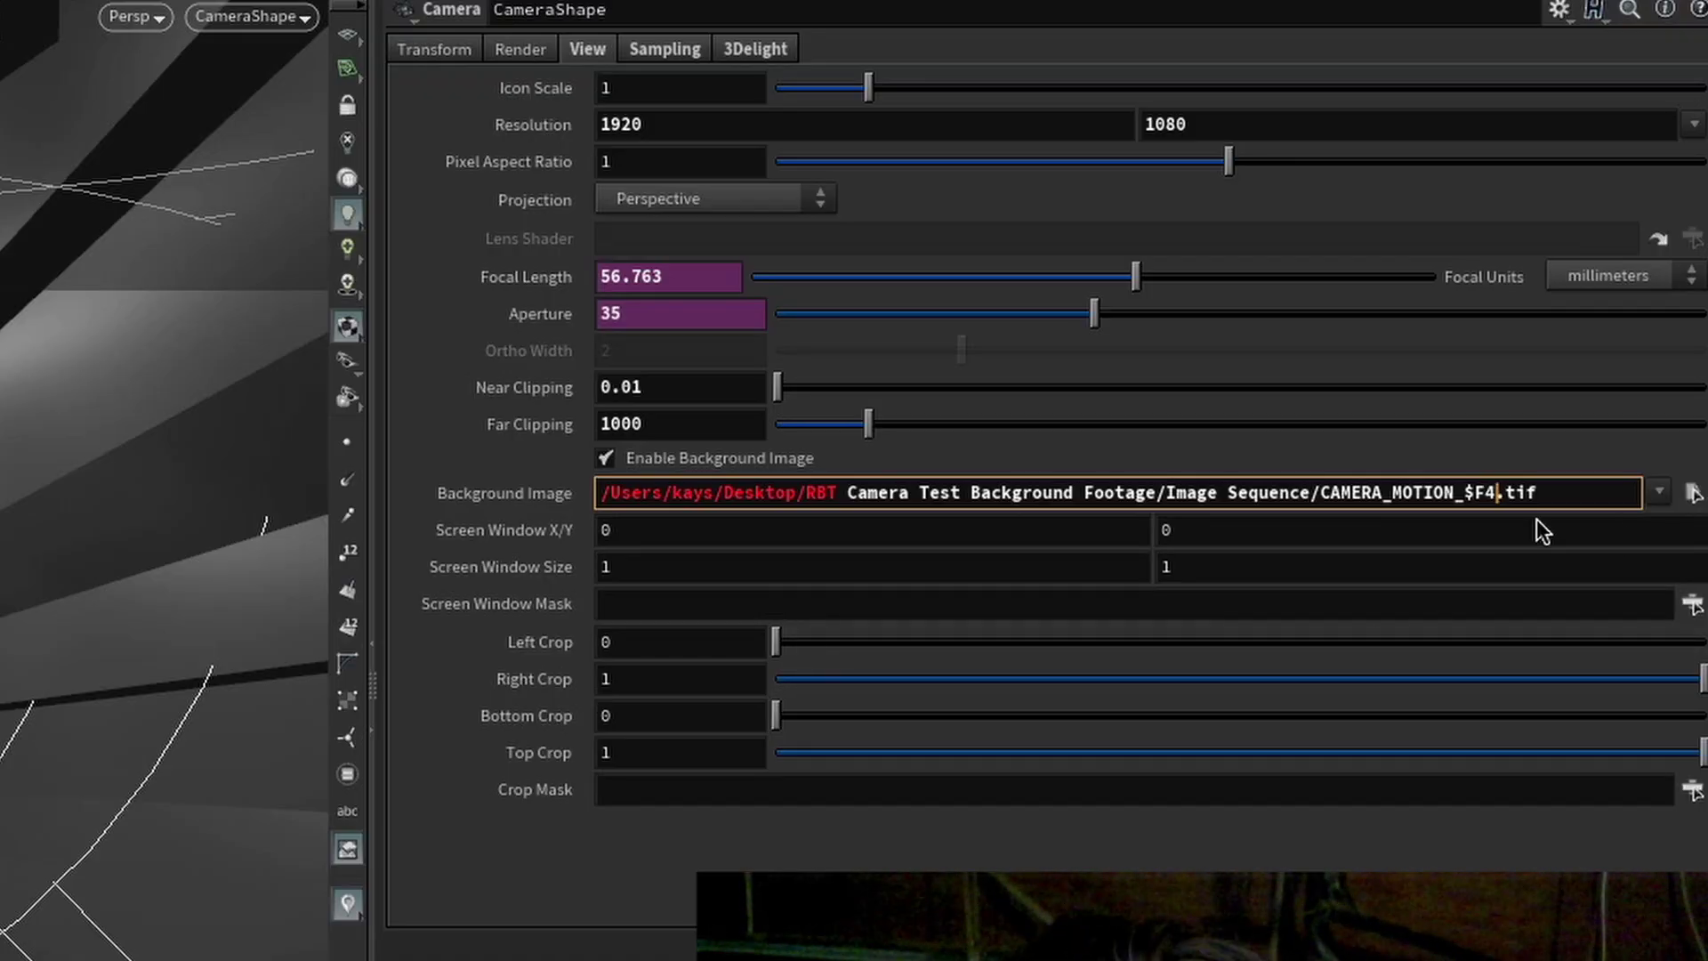
key(Return)
click(98, 948)
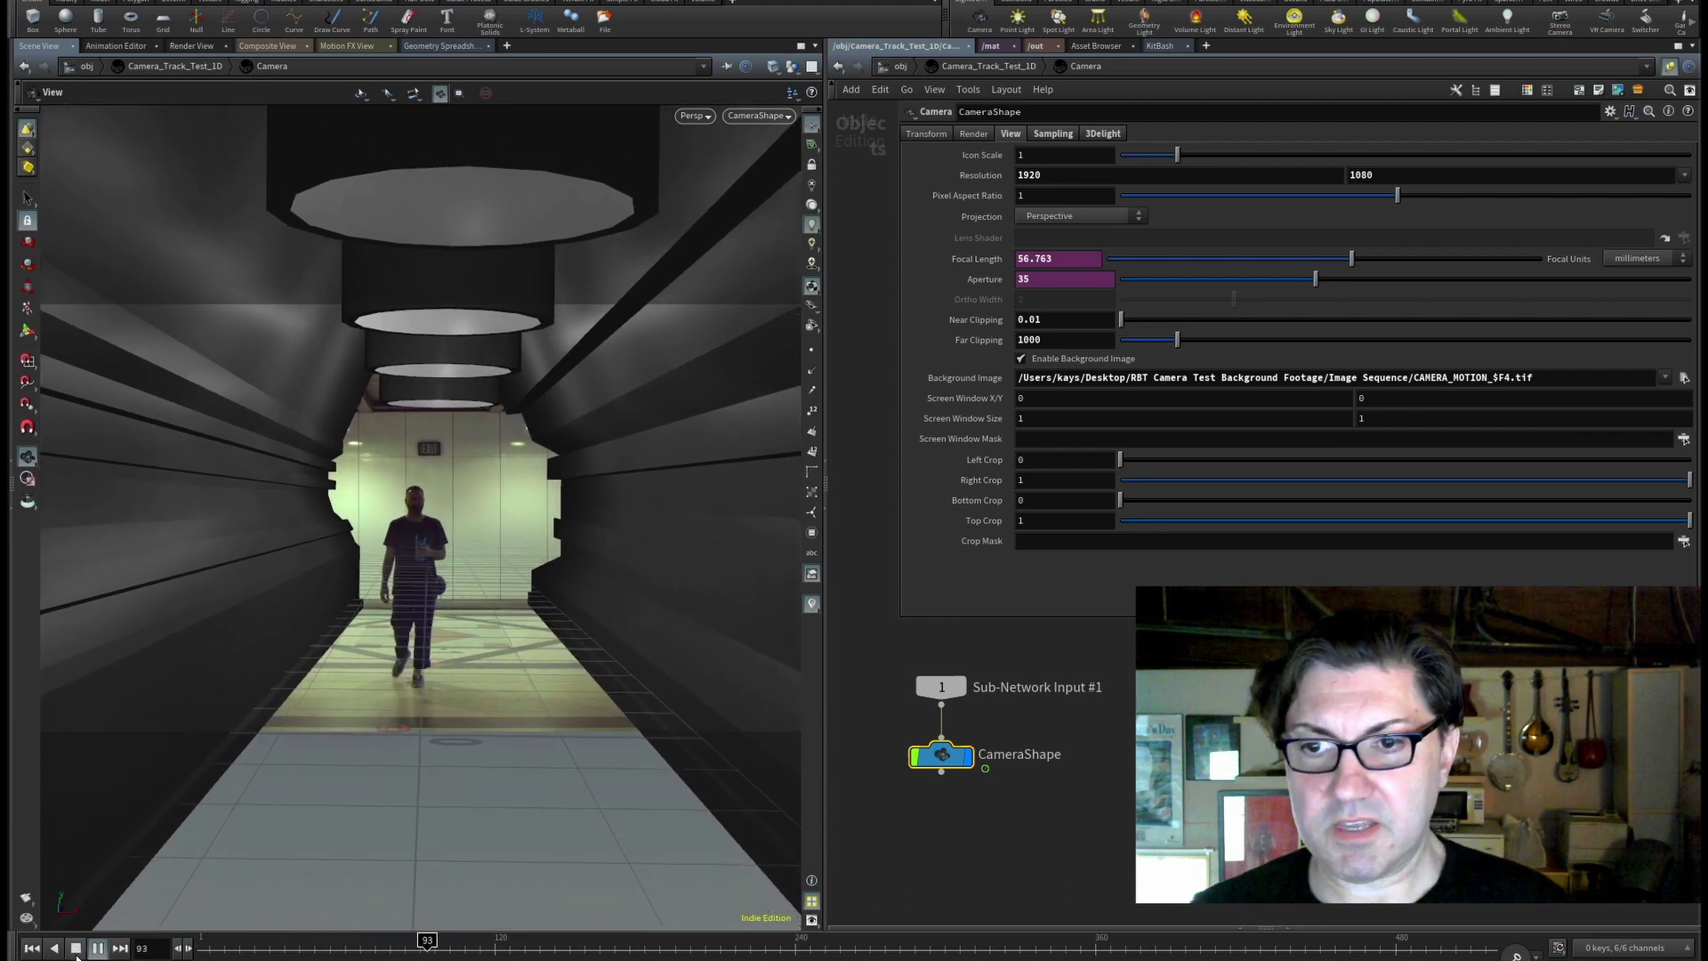
Pause playback and scrub through frames 265, 144 and 161, ending at frames 1–24, checking footage alignment.
click(77, 949)
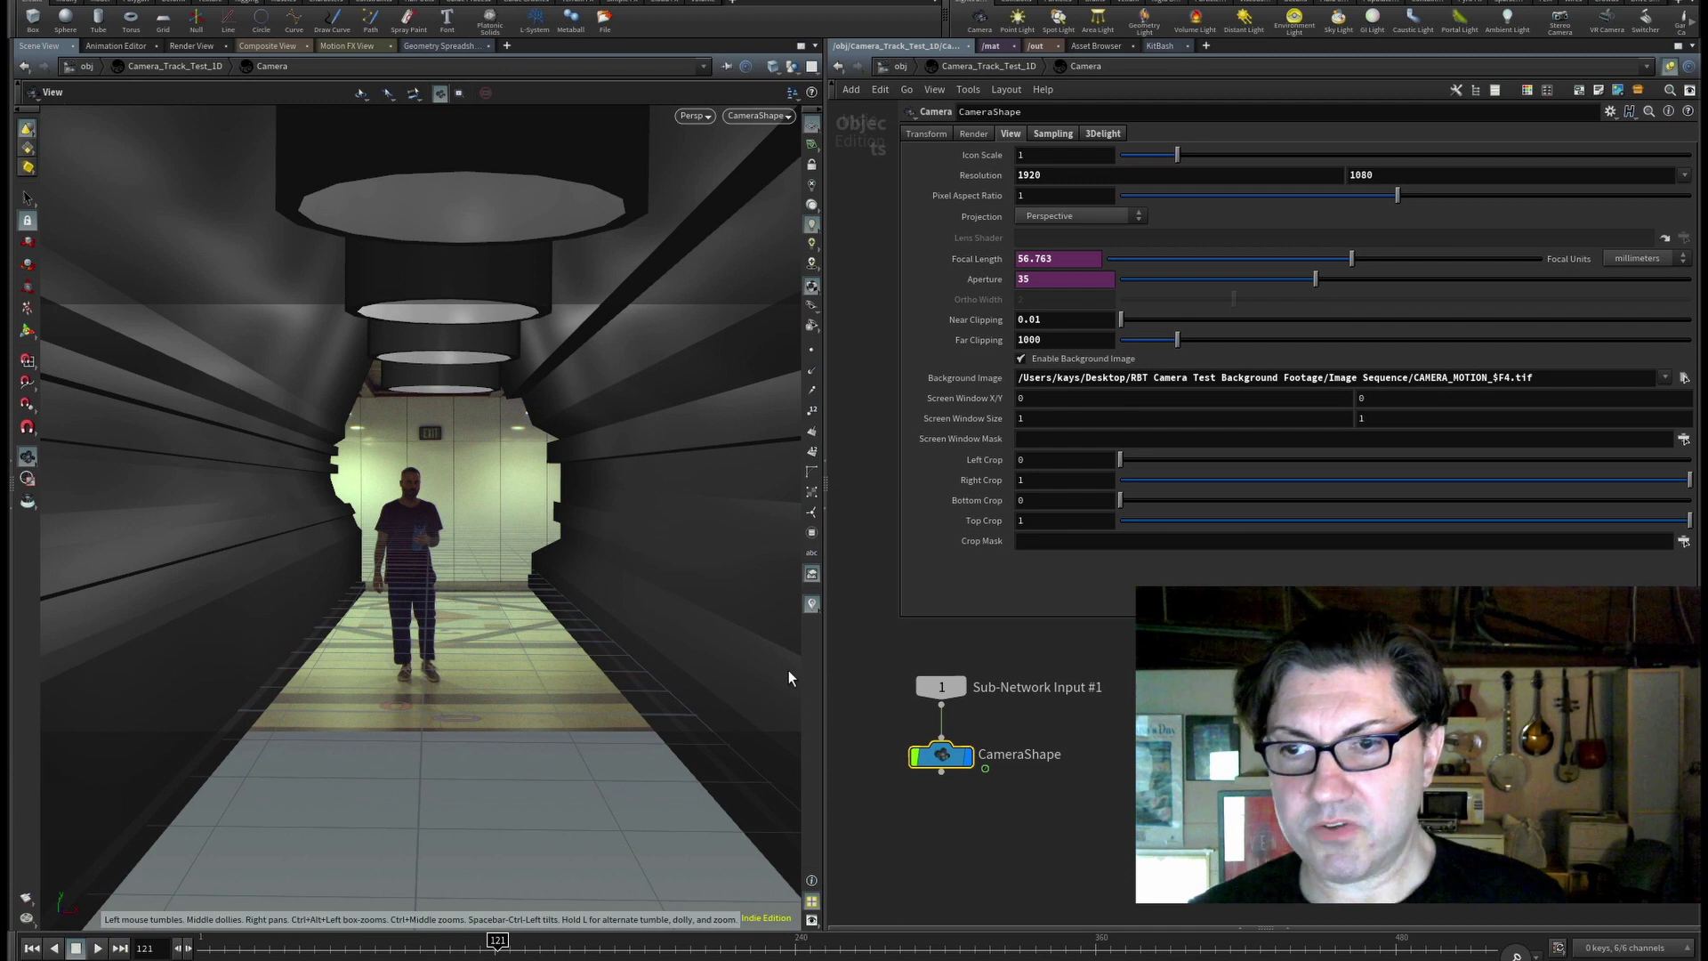
mouse_move(498, 941)
mouse_down()
mouse_move(848, 885)
mouse_move(1317, 890)
mouse_up()
mouse_move(867, 952)
mouse_down()
mouse_move(432, 902)
mouse_move(244, 912)
mouse_move(345, 925)
mouse_move(1012, 885)
mouse_move(955, 899)
mouse_up()
mouse_move(595, 925)
mouse_down()
mouse_move(344, 911)
mouse_move(280, 926)
mouse_move(1090, 912)
mouse_move(195, 952)
mouse_up()
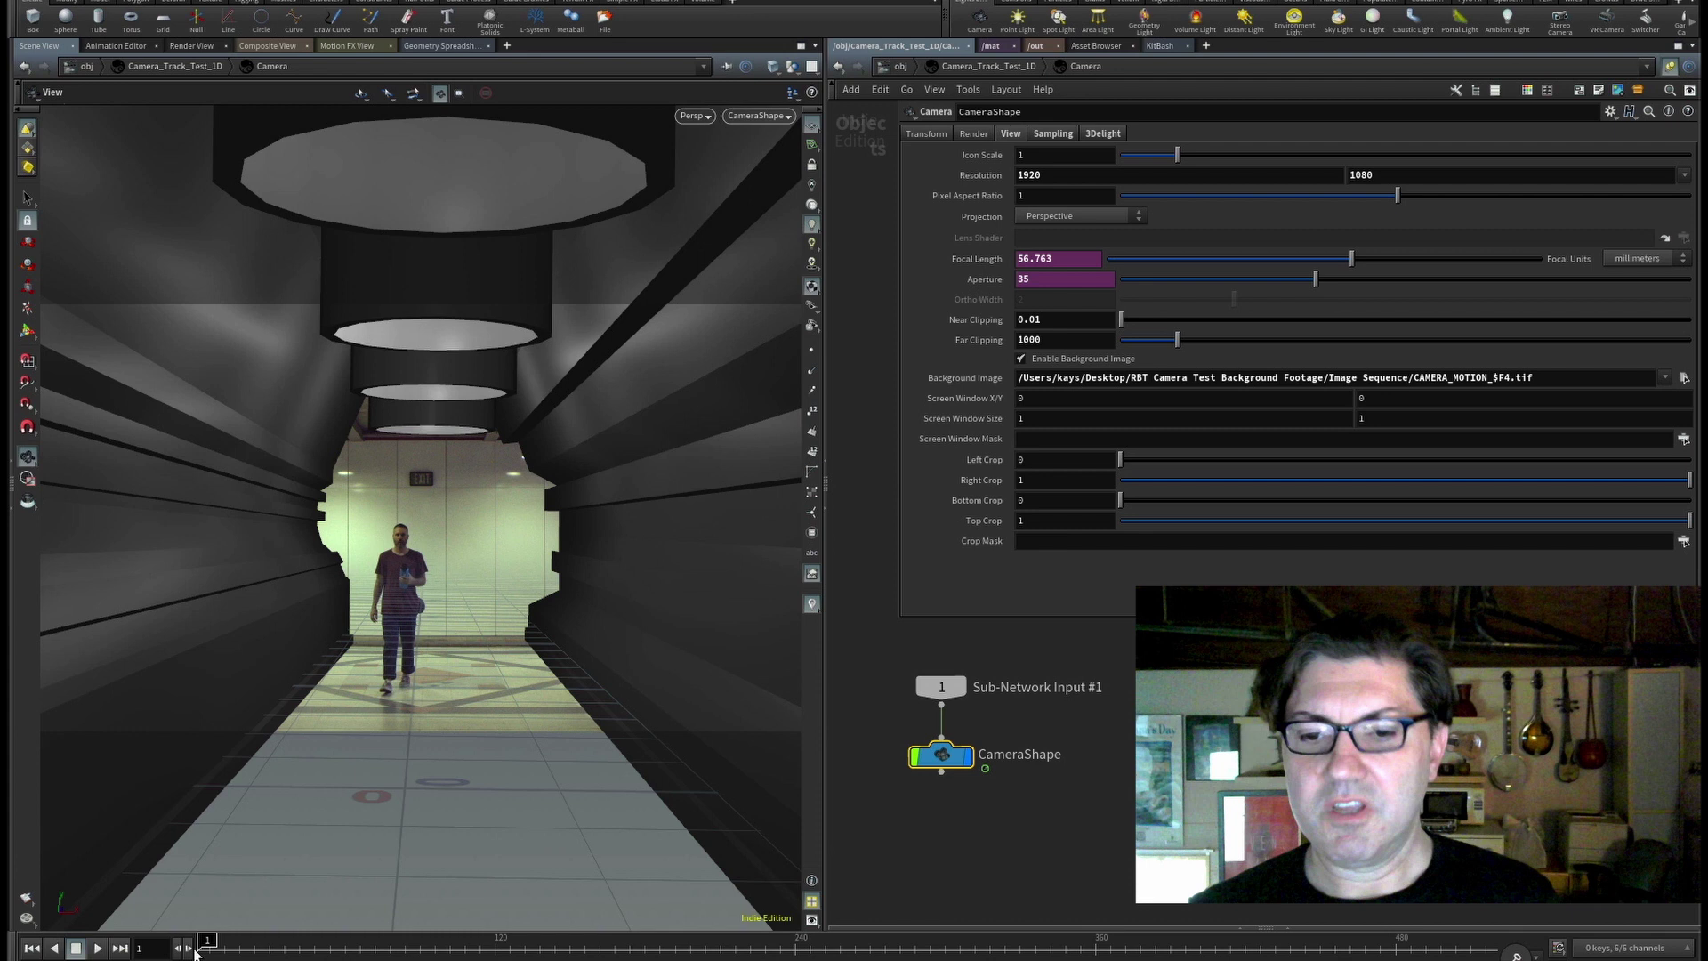
mouse_move(197, 946)
mouse_down()
mouse_move(276, 936)
mouse_move(210, 941)
mouse_up()
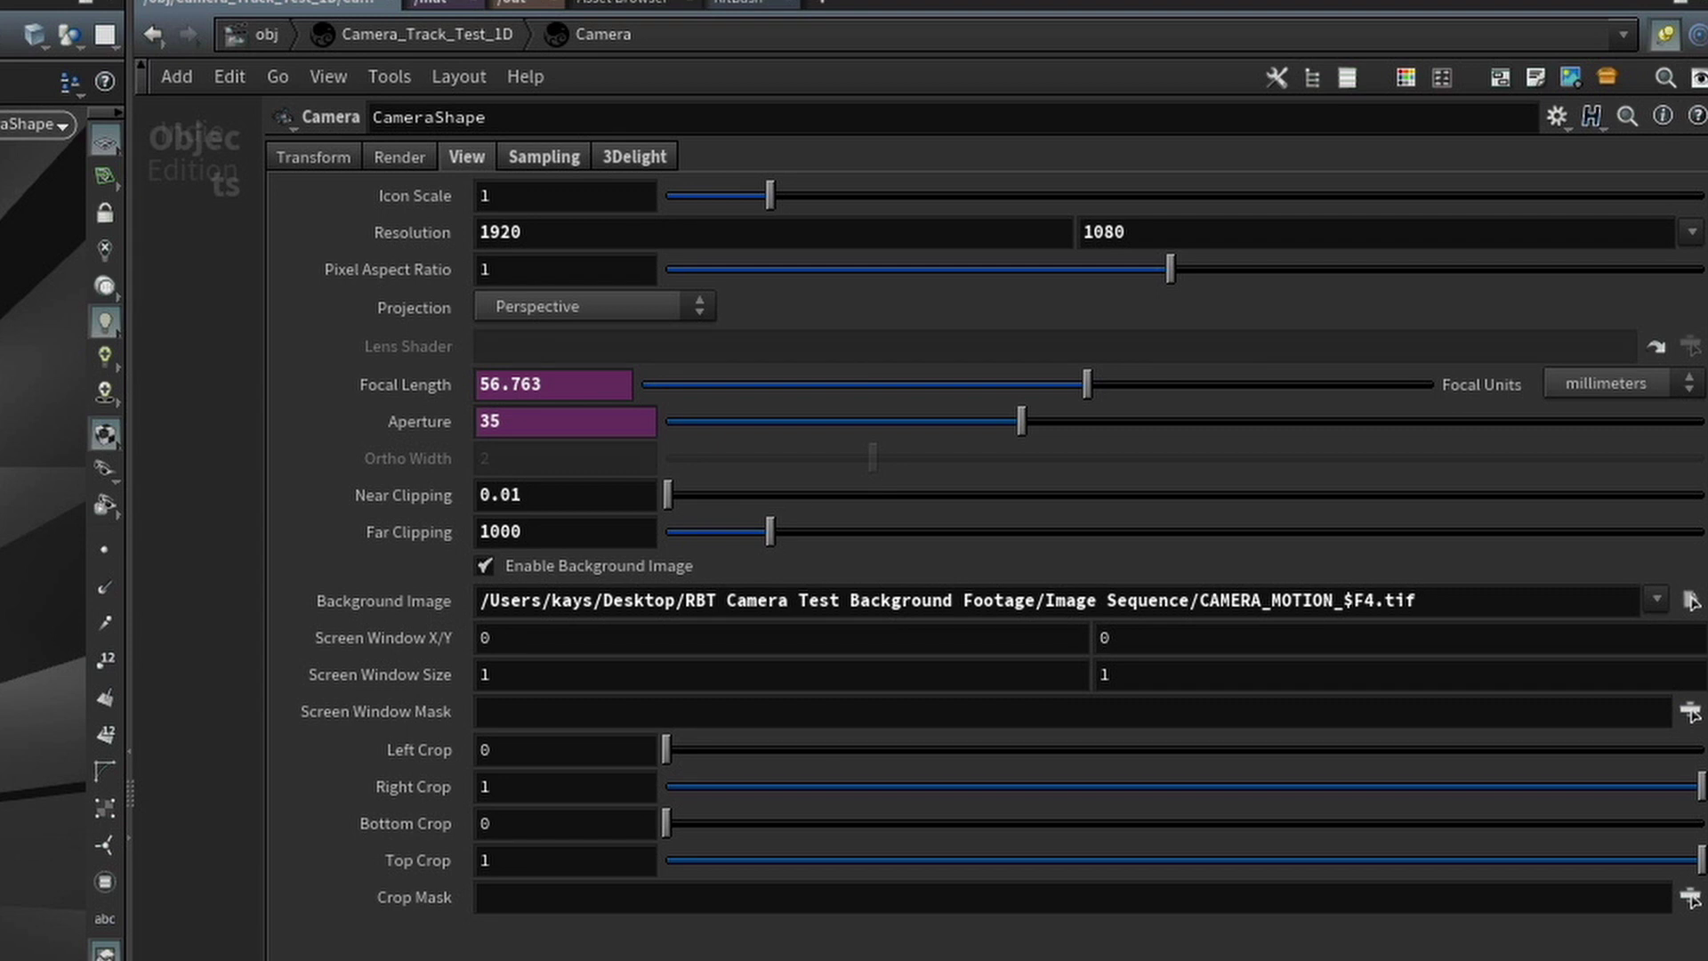
Replace the $F4 token in the background path with `padzero(4,$F-1)` via the padzero autocomplete.
click(1341, 598)
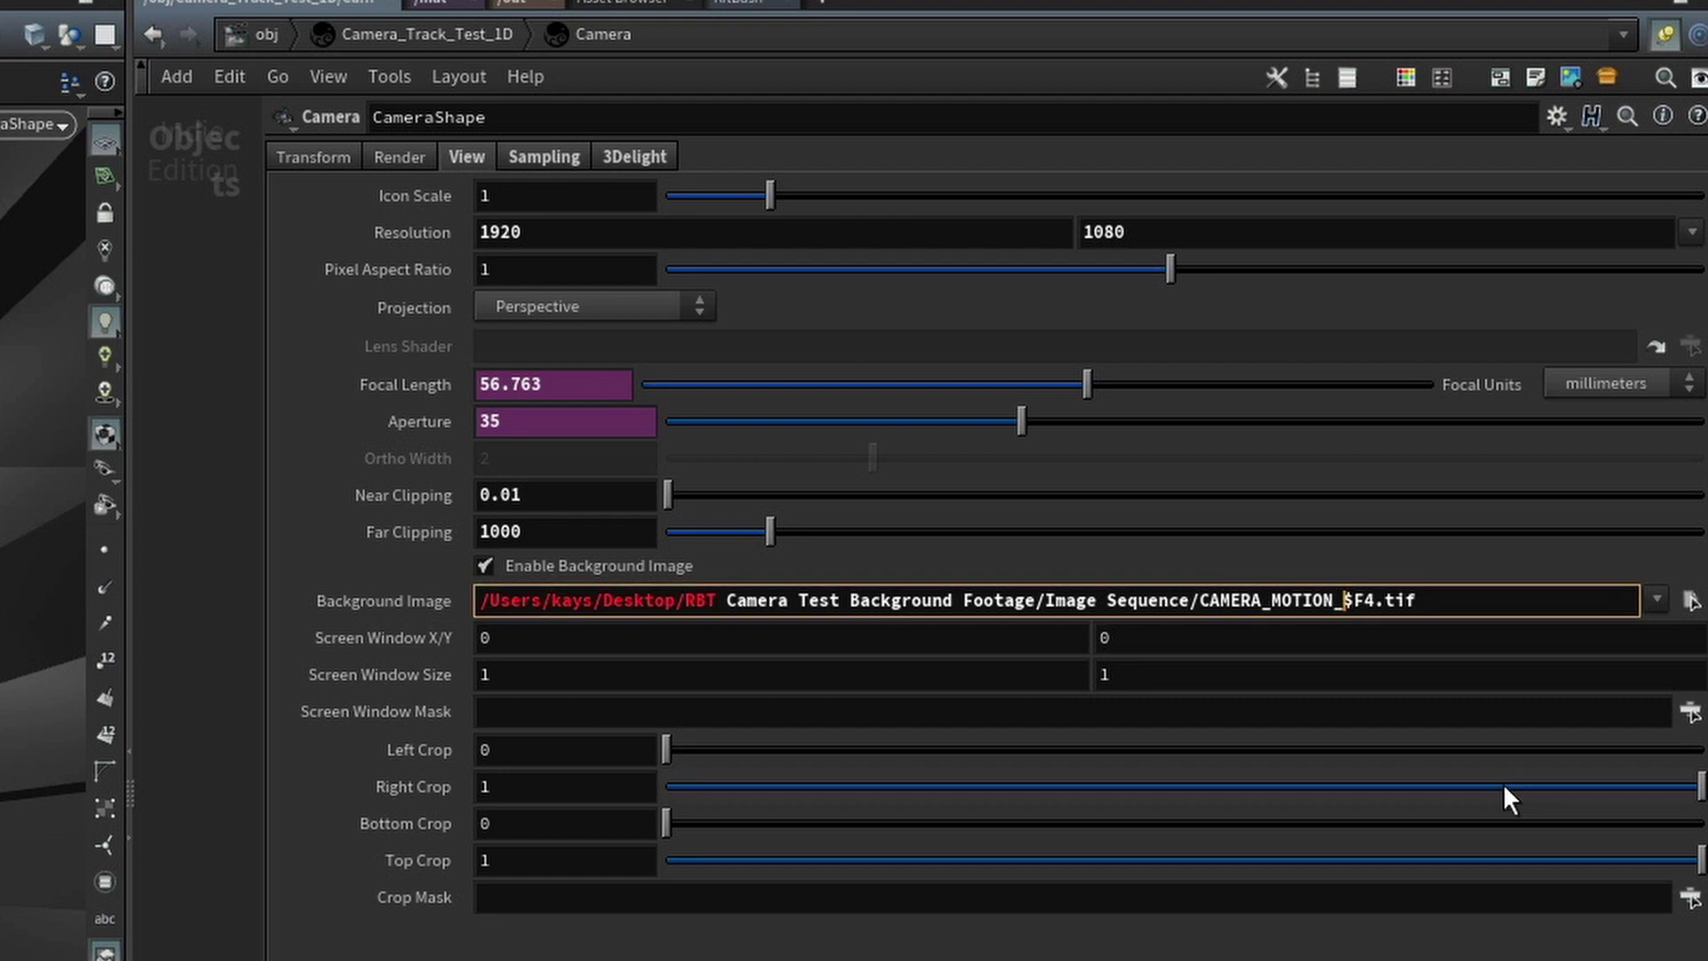
text(`padzo)
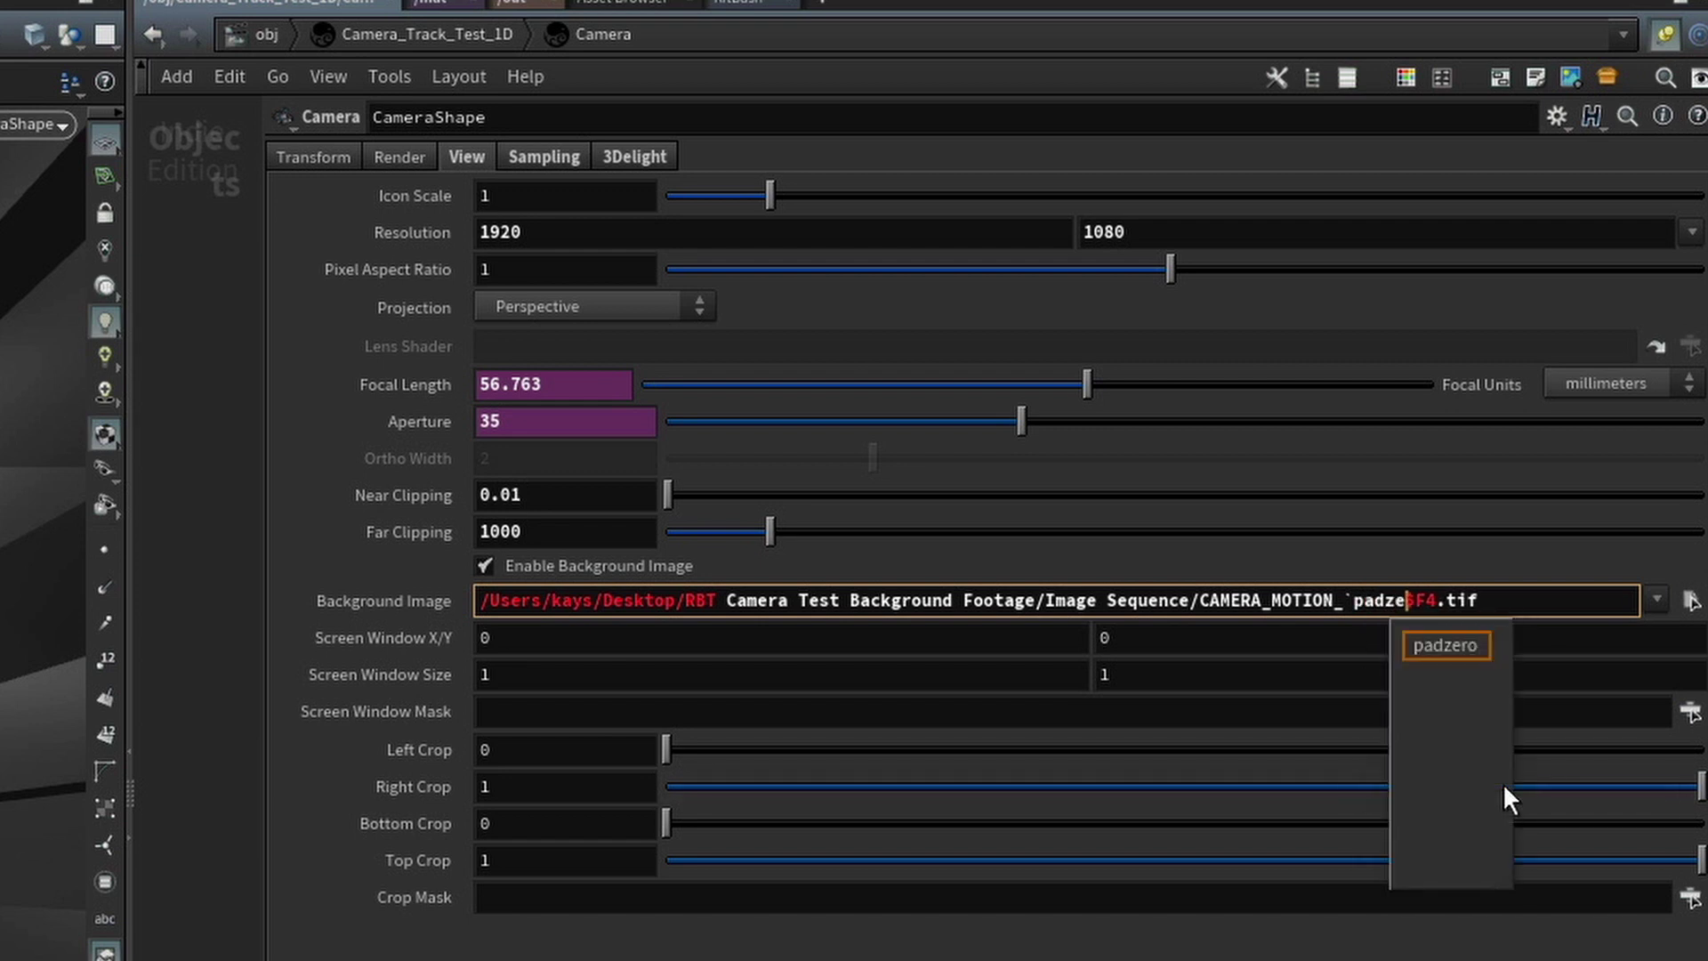
key(Tab)
text(()
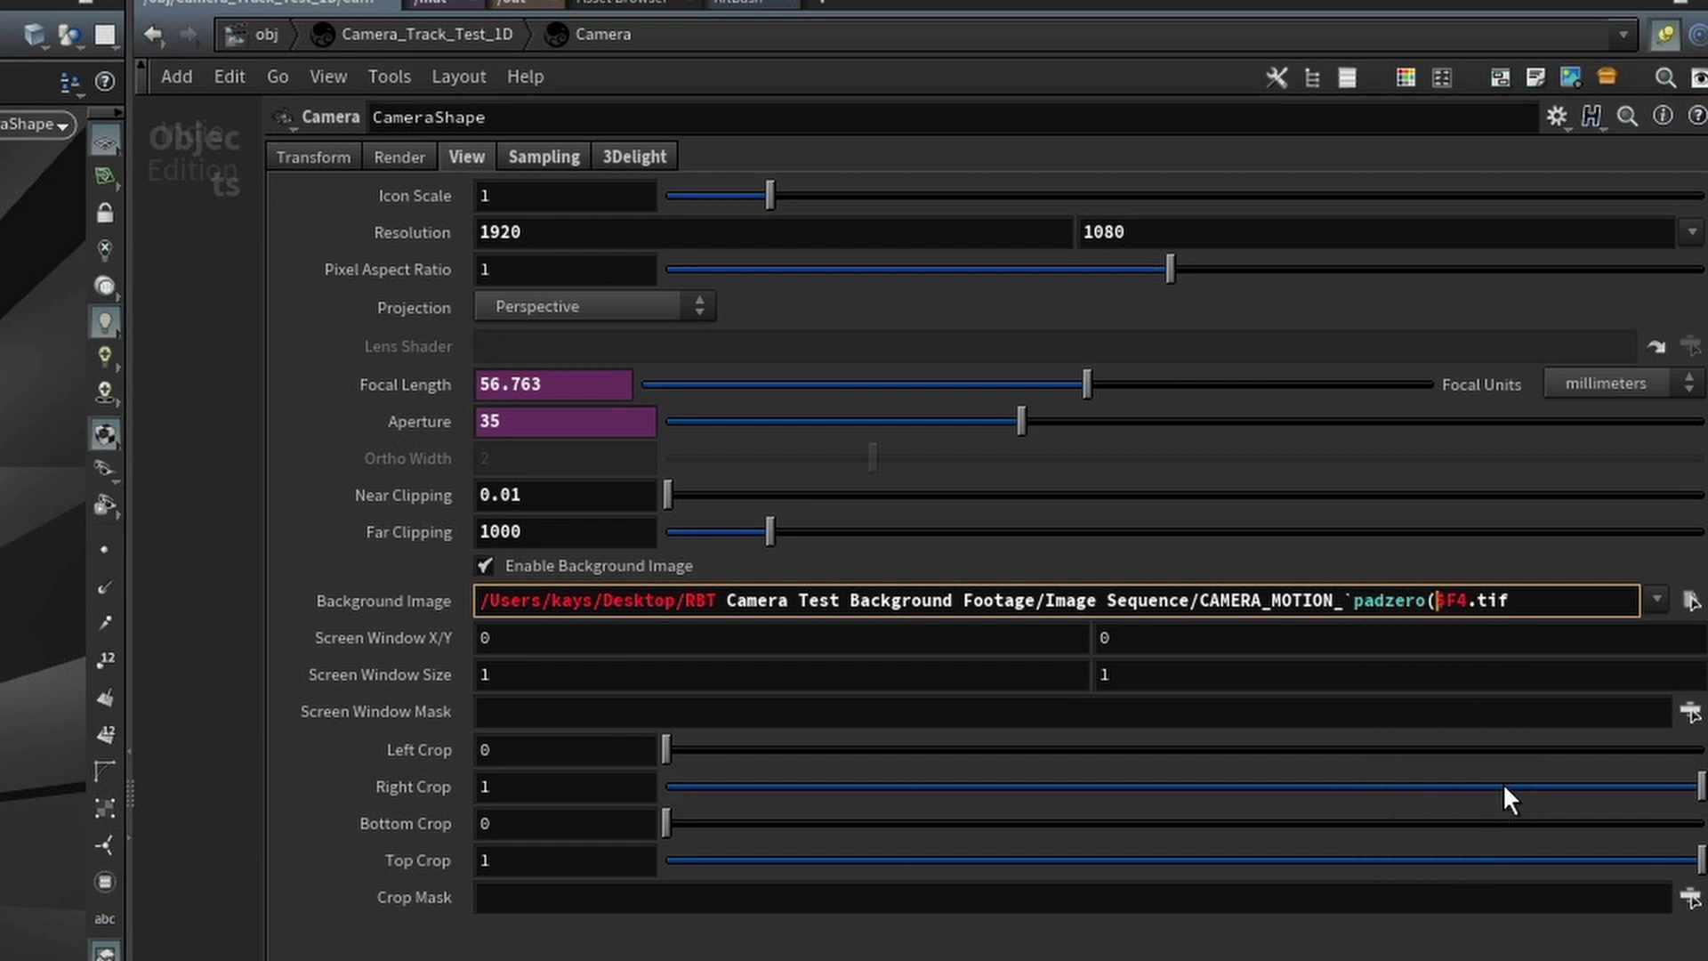
key(Right)
key(Right)
key(Right)
key(BackSpace)
key(Left)
key(Left)
text(4,)
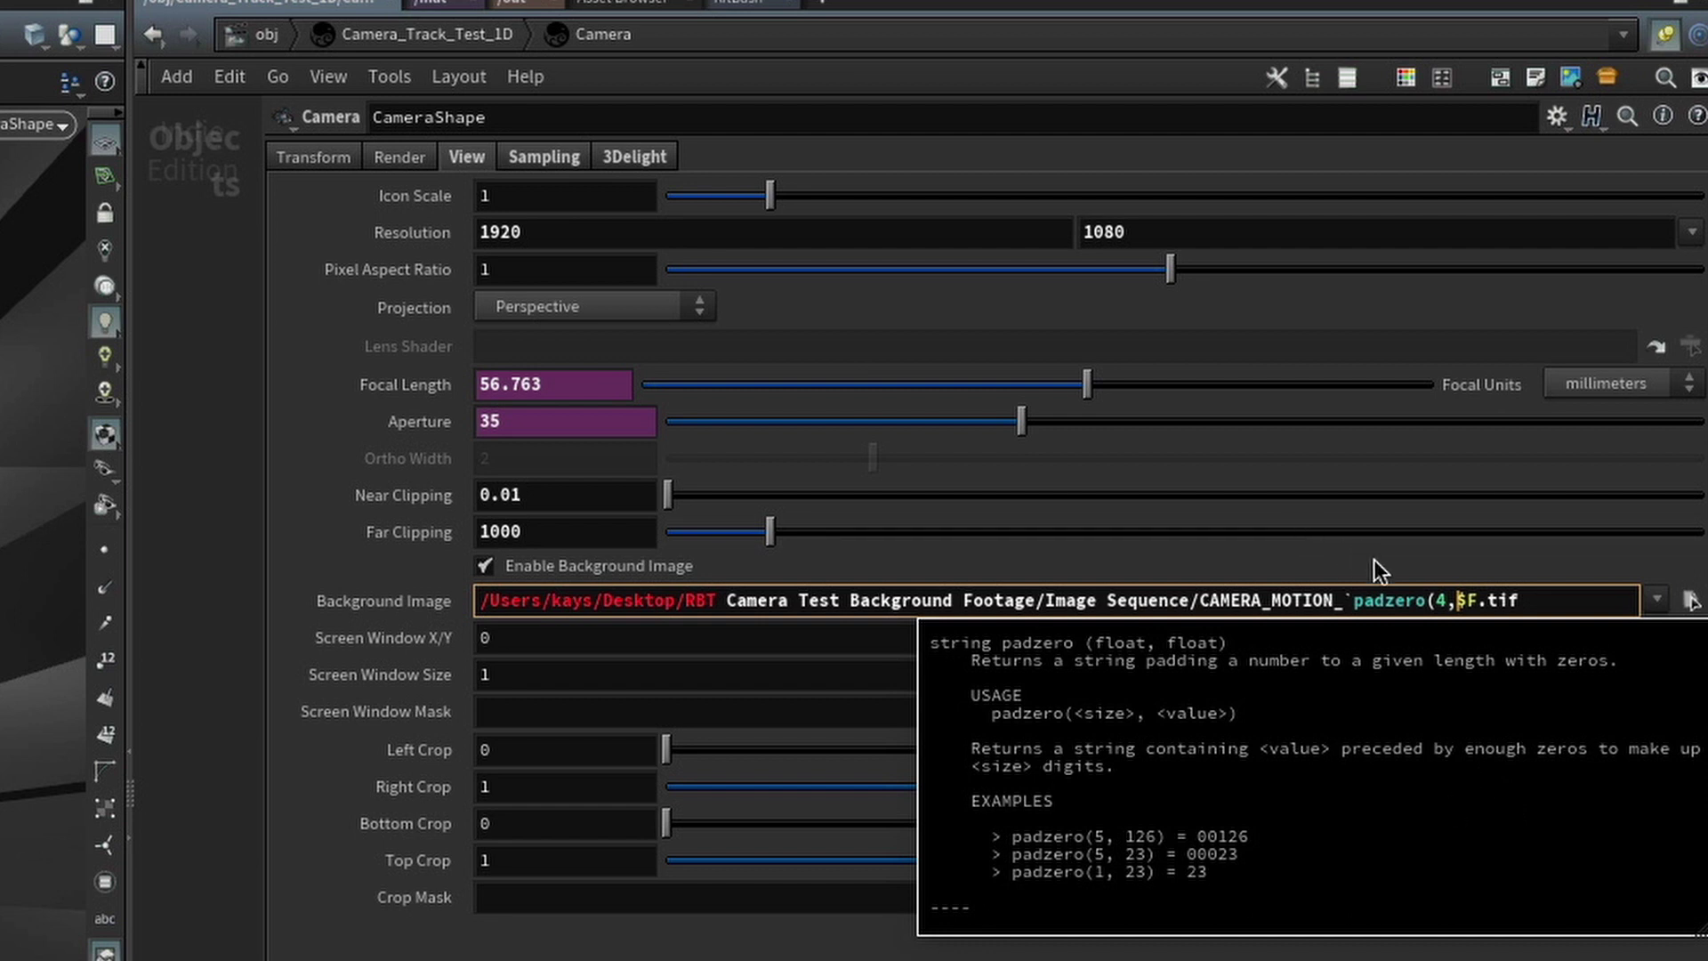
key(Right)
key(Right)
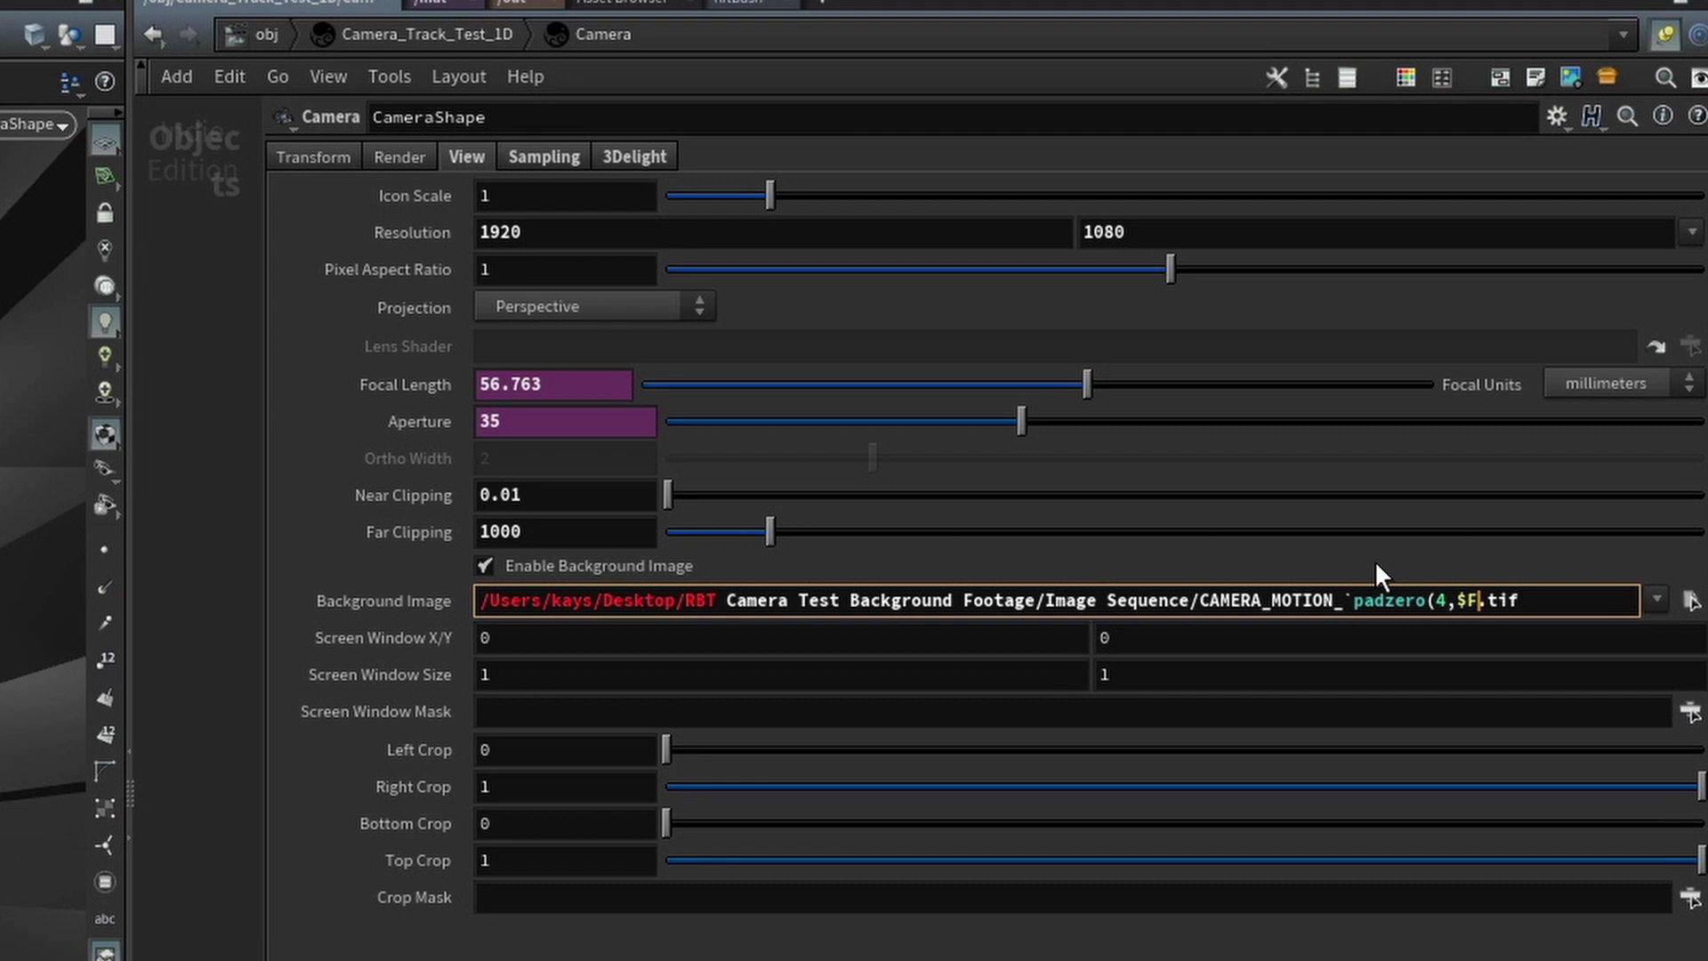
text(-1)`)
Change the frame offset from $F-1 to $F-5 and commit the path.
click(1502, 600)
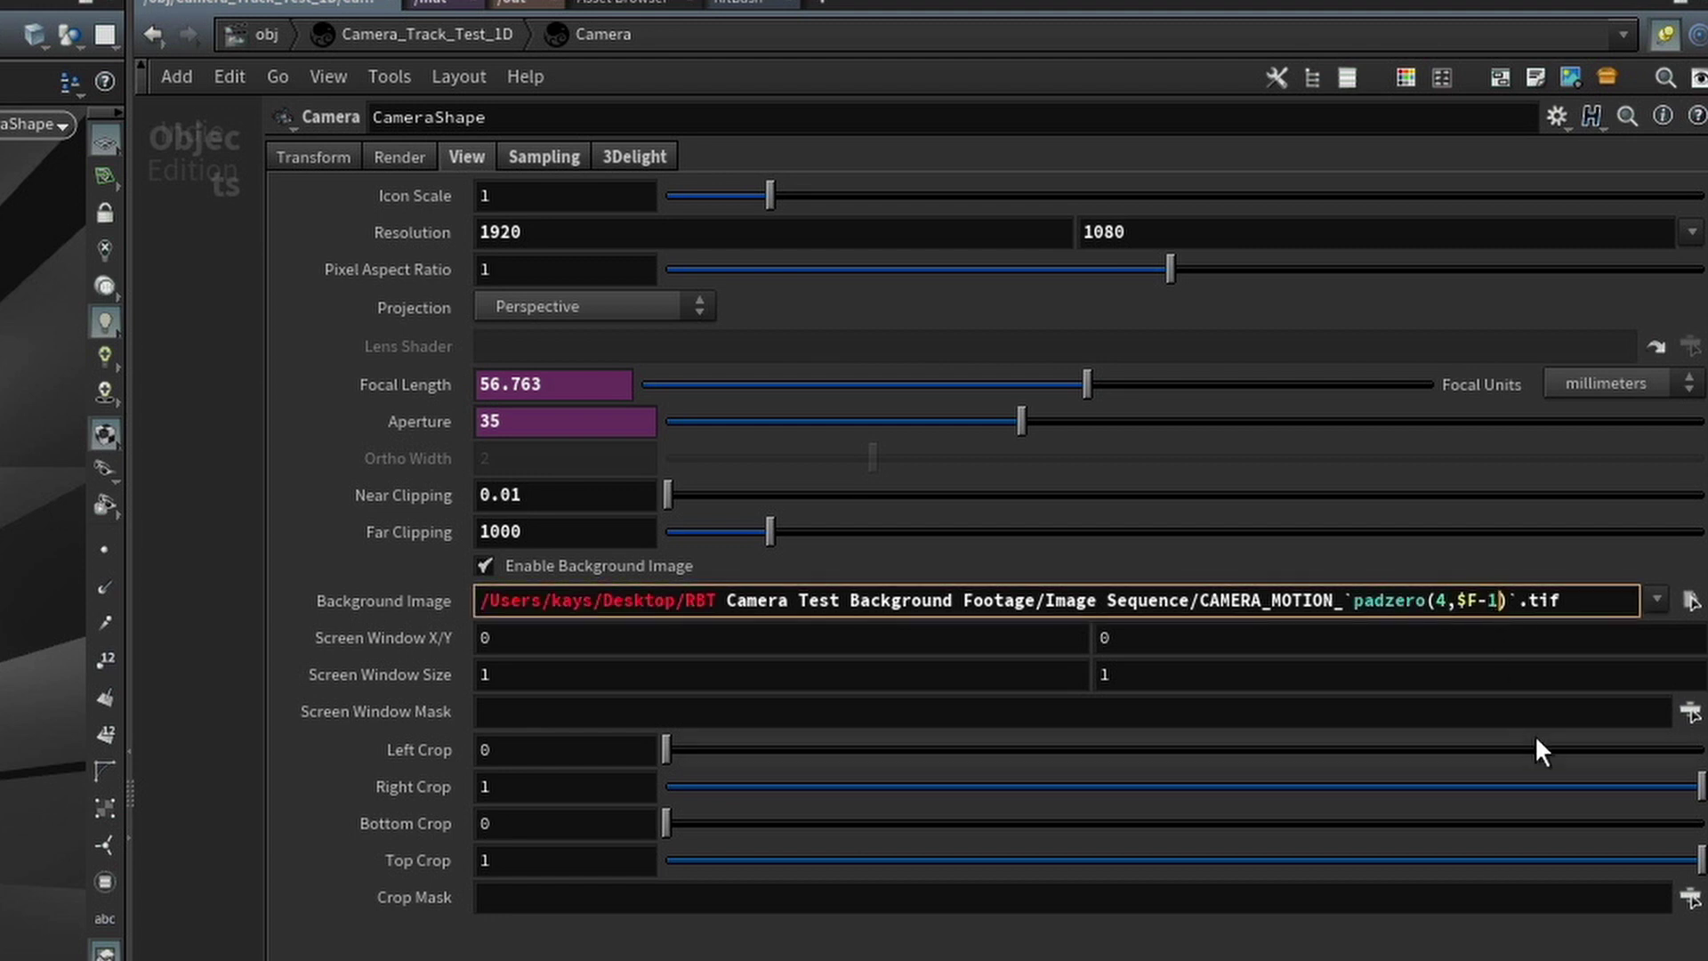
key(BackSpace)
text(5)
key(Return)
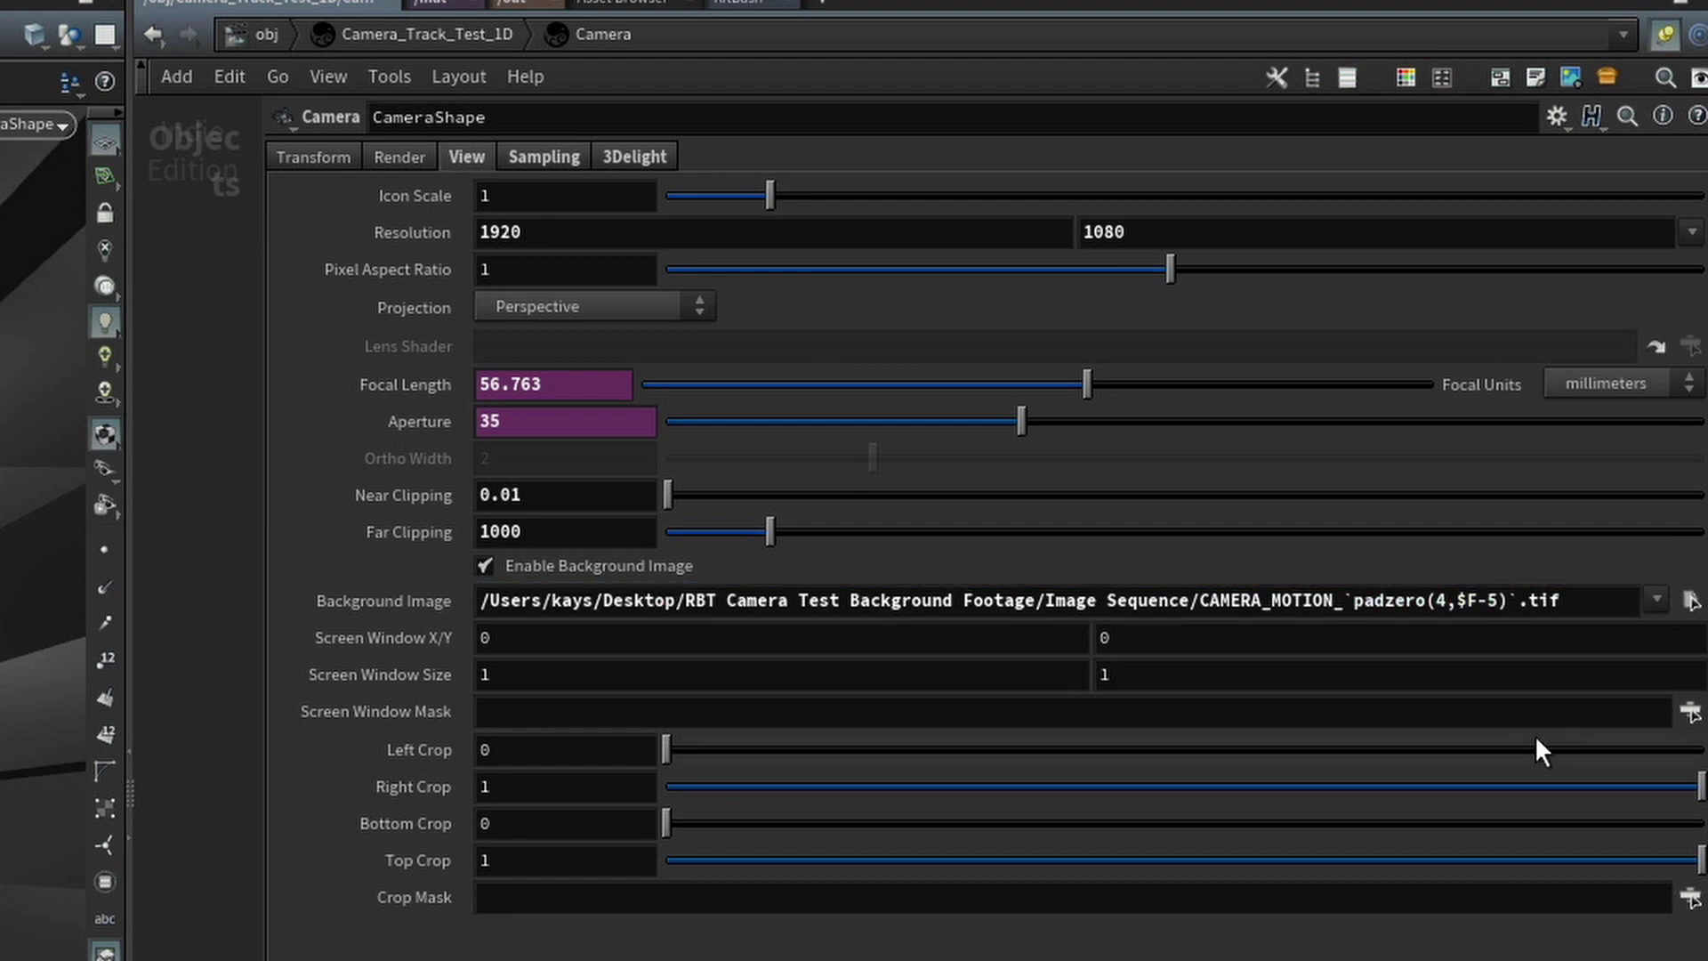
Flip the offset sign so the path ends CAMERA_MOTION_`padzero(4,$F+5)`.tif.
click(1498, 601)
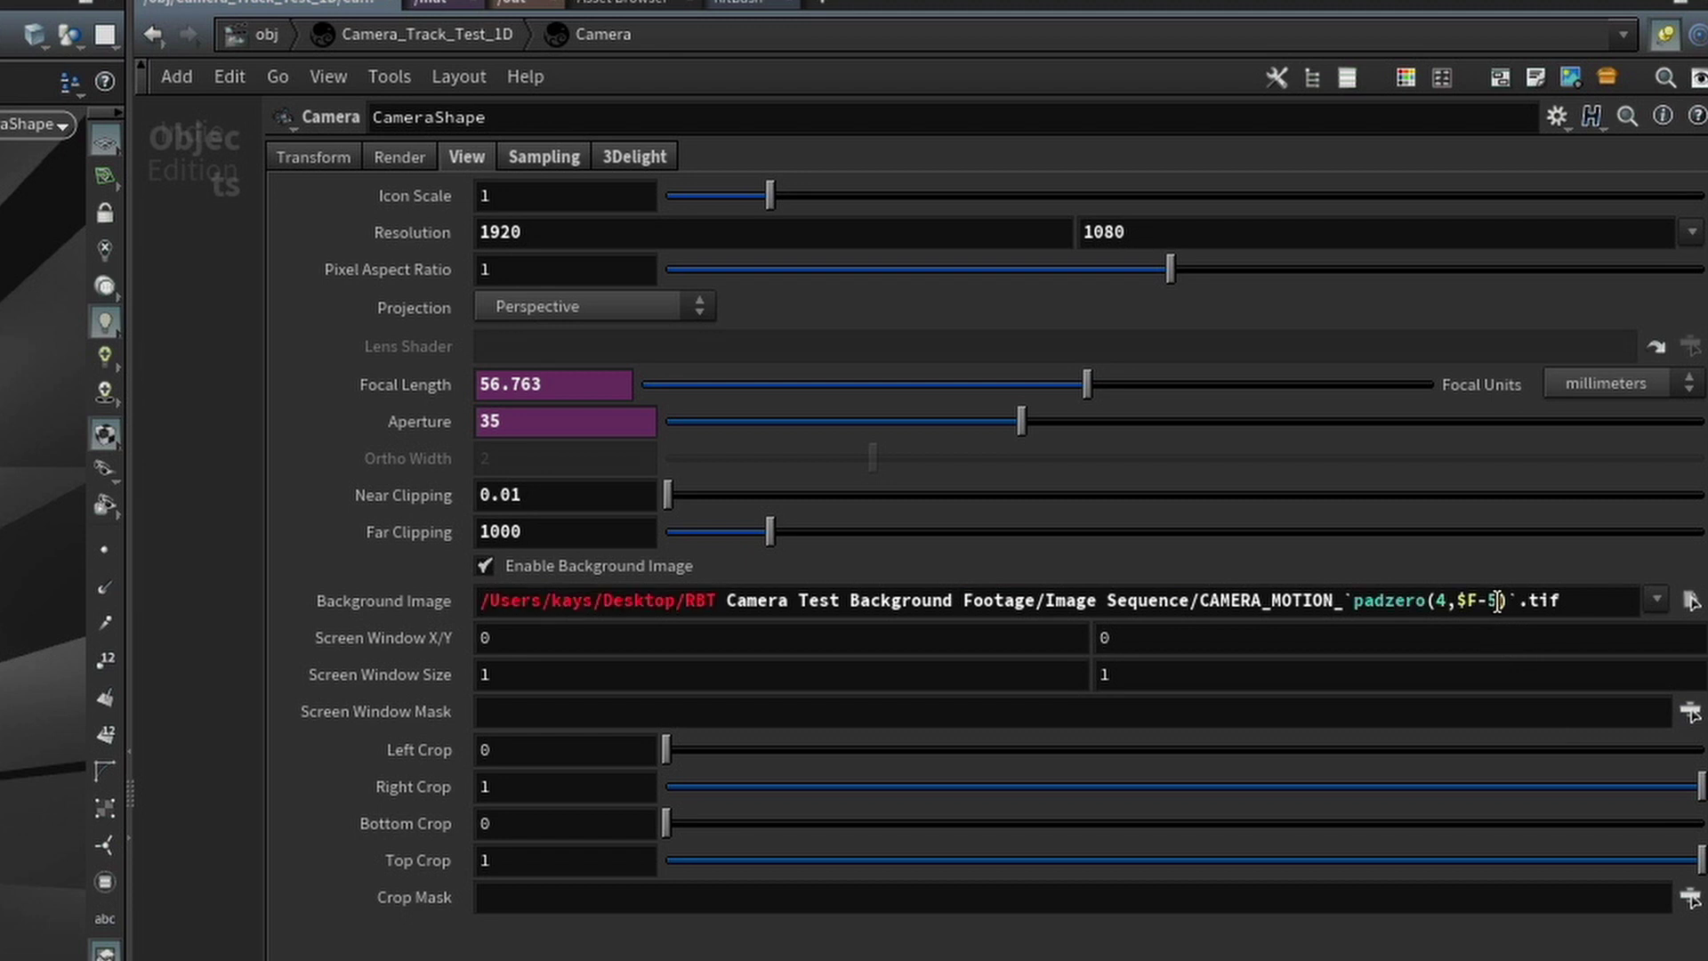
key(Left)
key(BackSpace)
text(+)
key(Return)
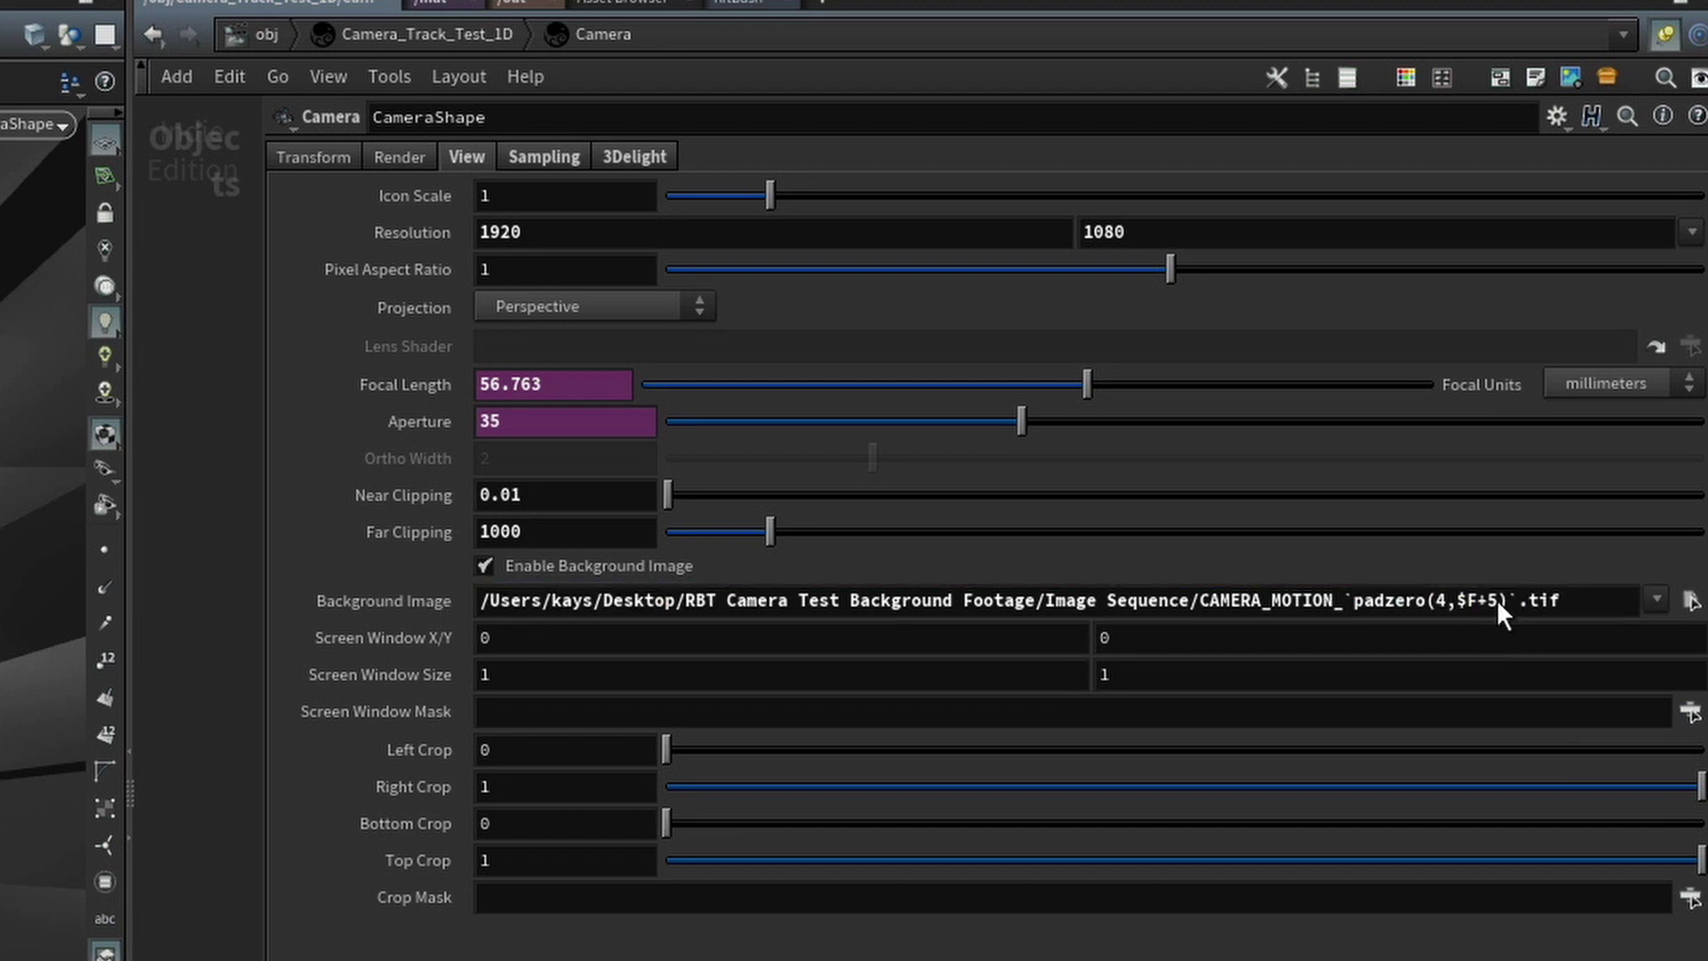
click(1496, 600)
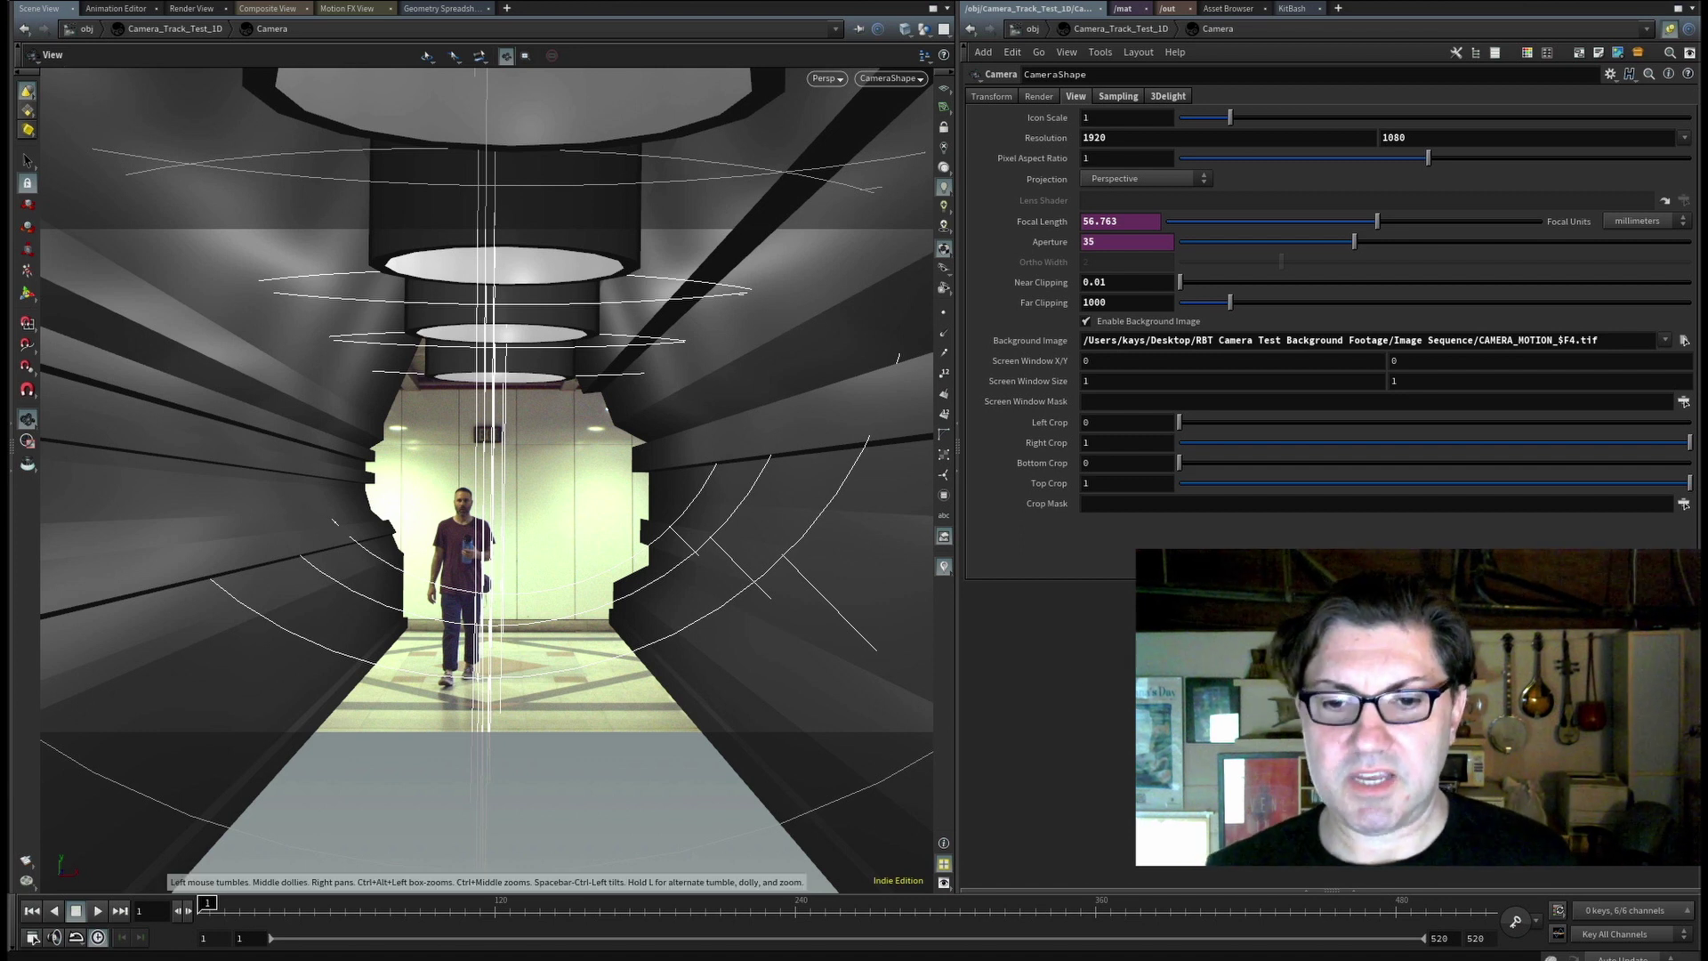
click(54, 939)
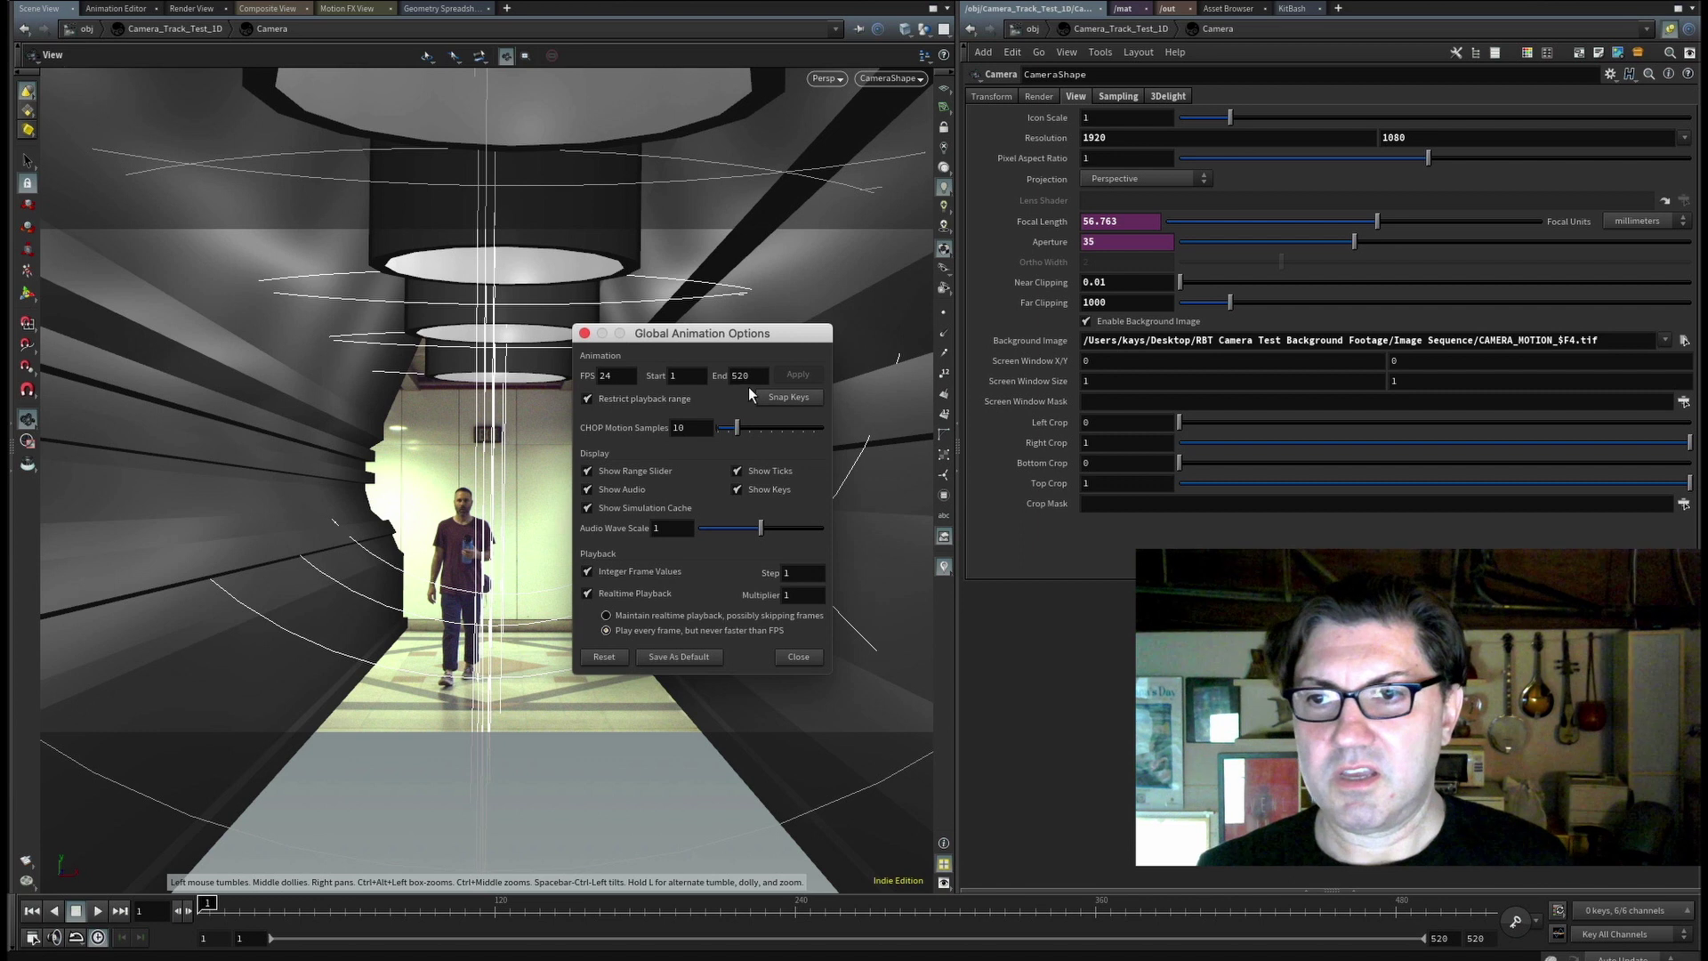
drag(763, 336, 757, 297)
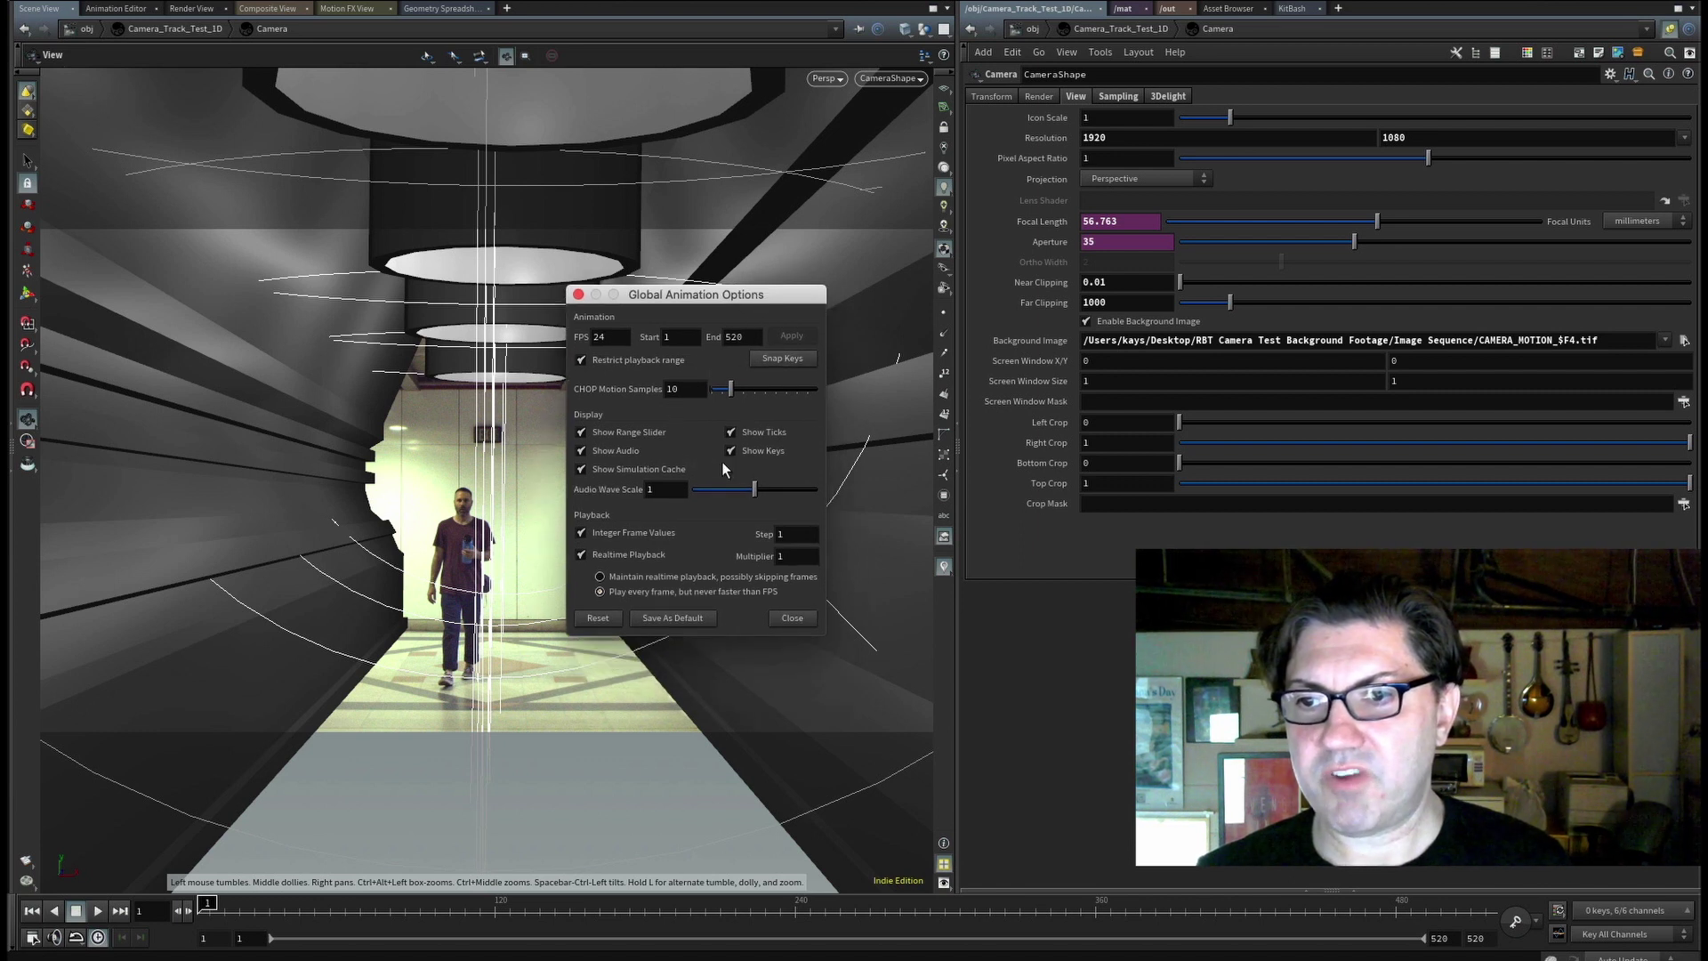
drag(685, 294, 673, 302)
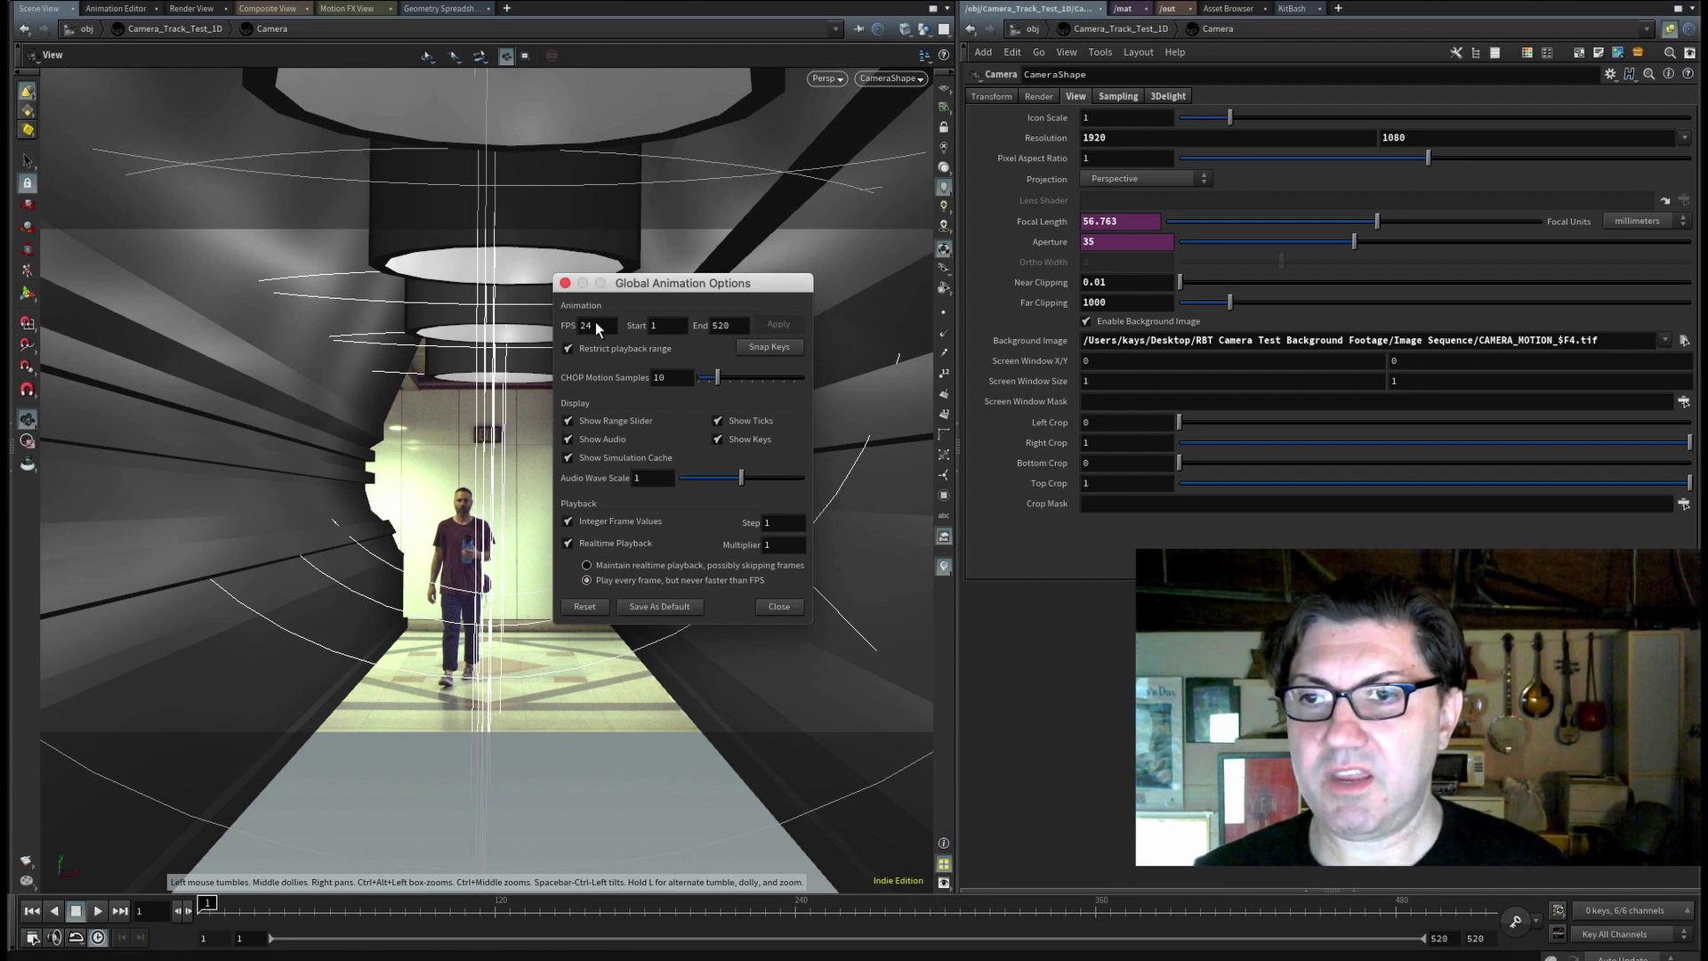
click(787, 607)
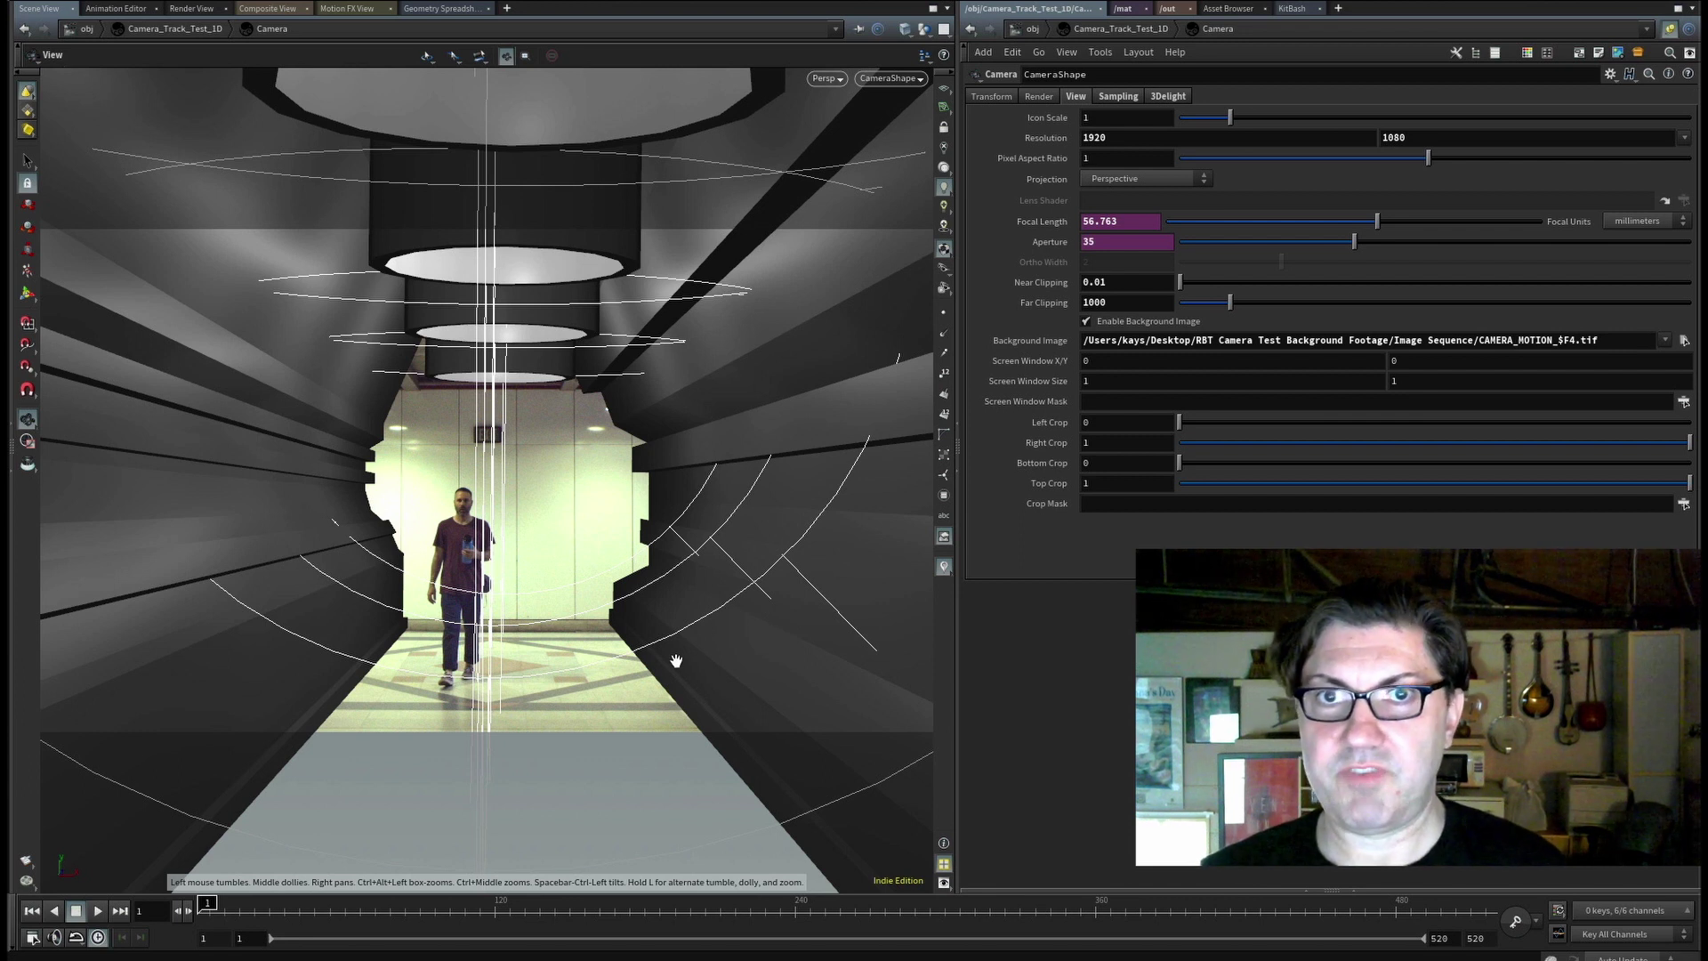